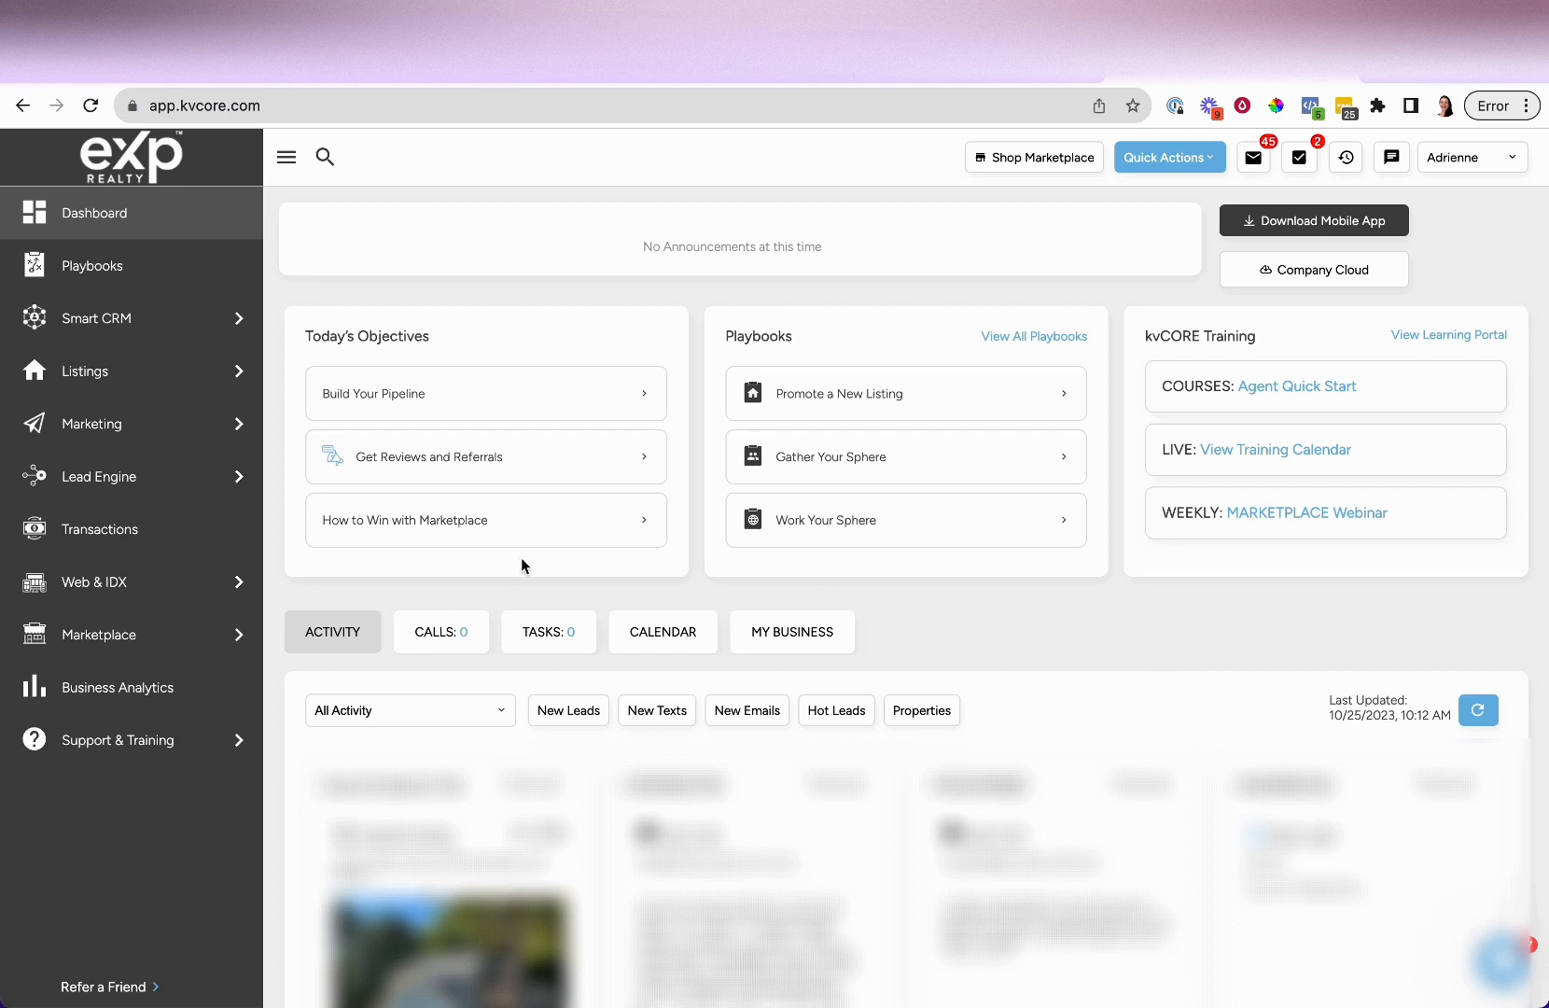
Open the Scheduled Mass Emails tool from the marketing tools overview.
mouse_move(86, 478)
mouse_move(98, 430)
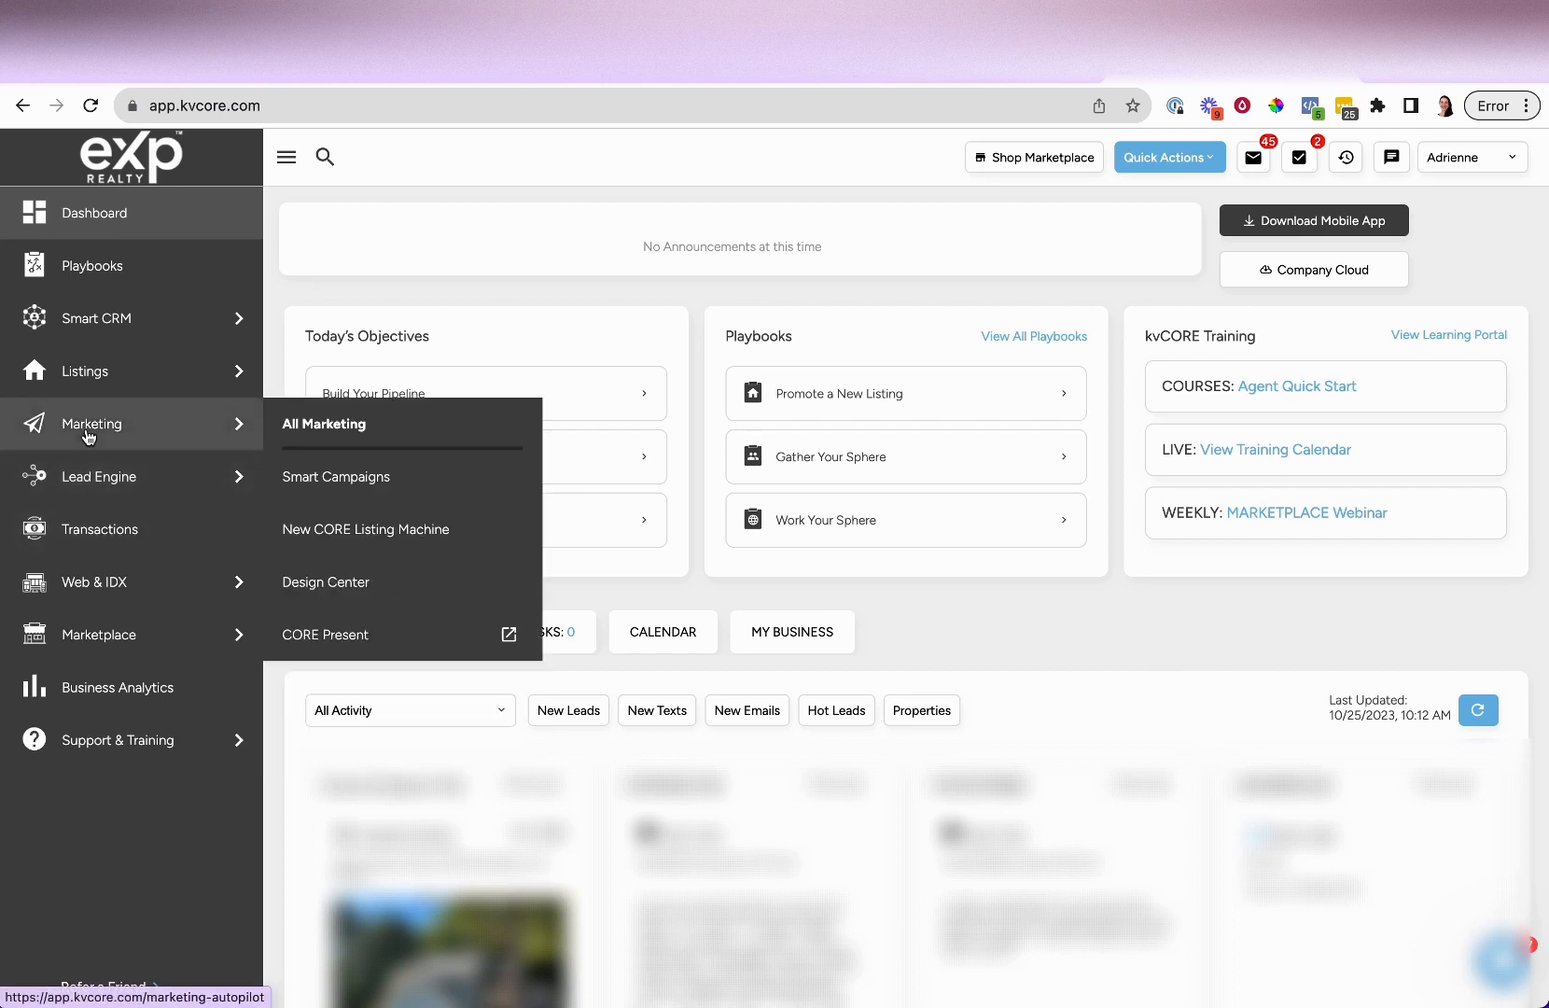
left_click(338, 427)
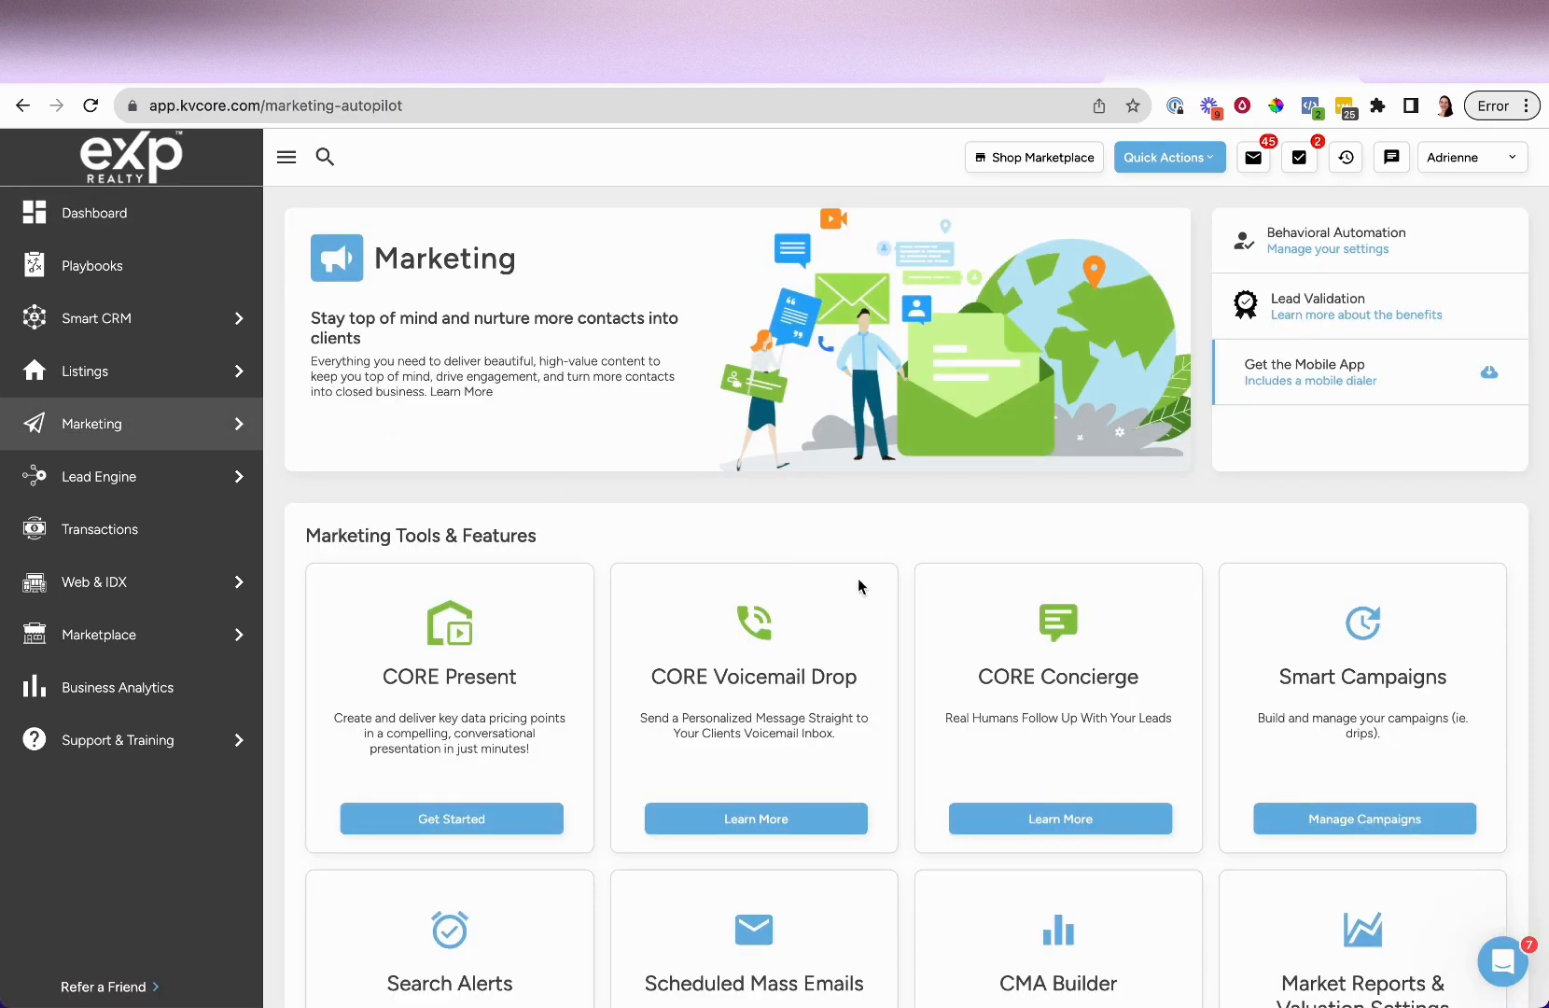
scroll(868, 583, "down", 2)
scroll(874, 580, "down", 3)
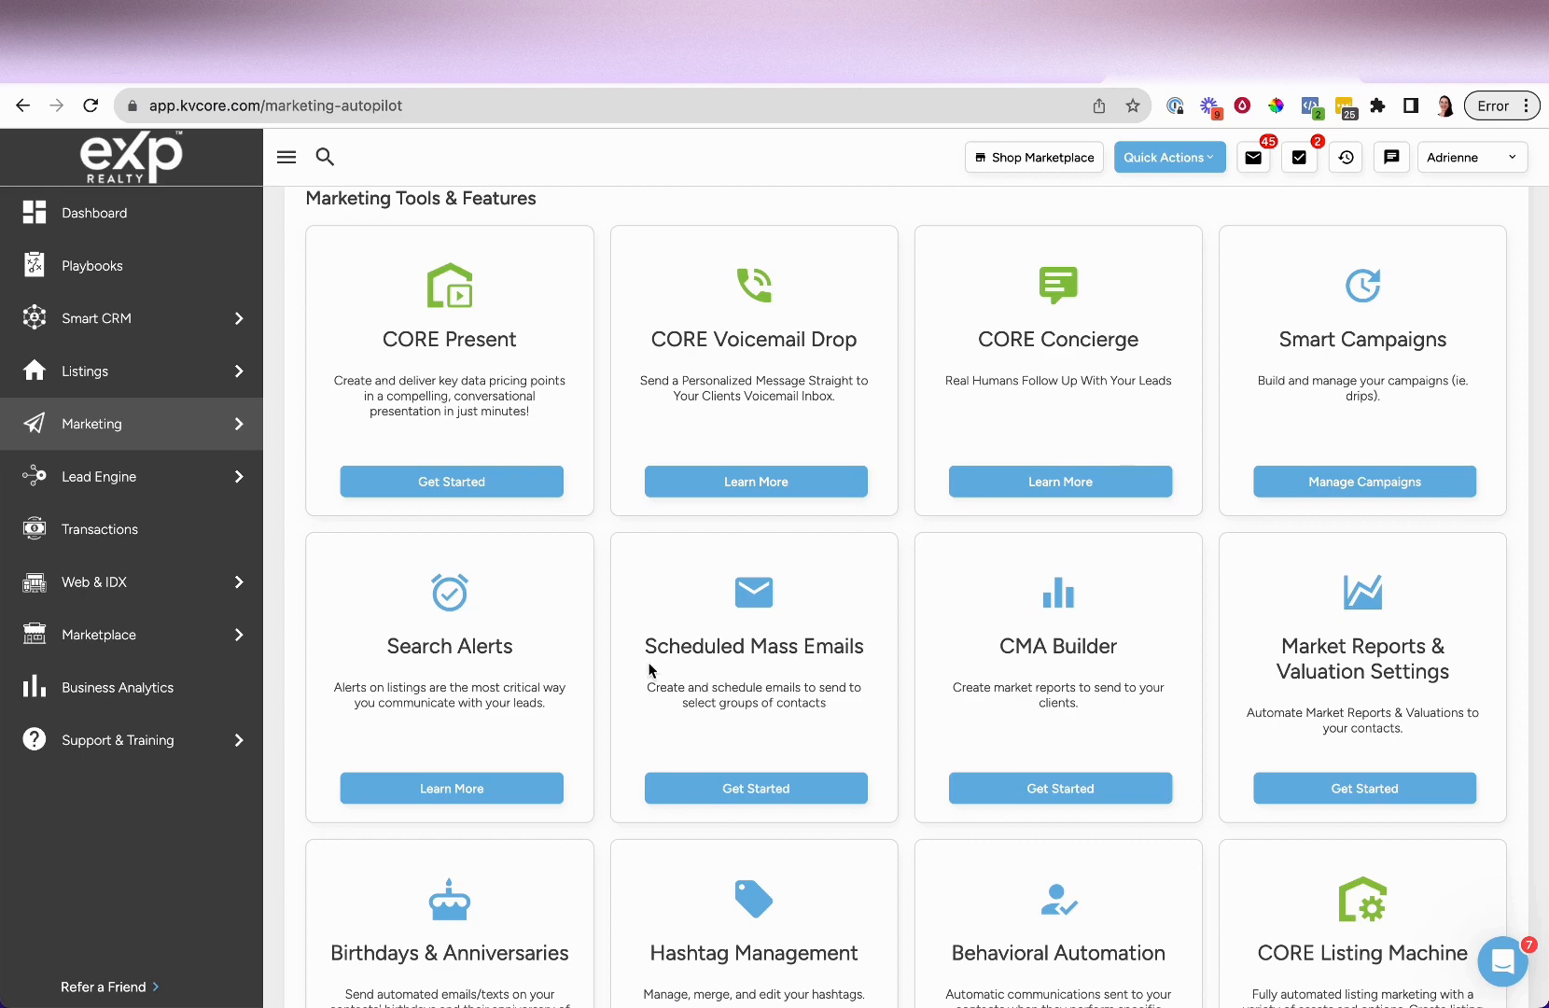
left_click_drag(642, 644, 878, 649)
left_click(761, 796)
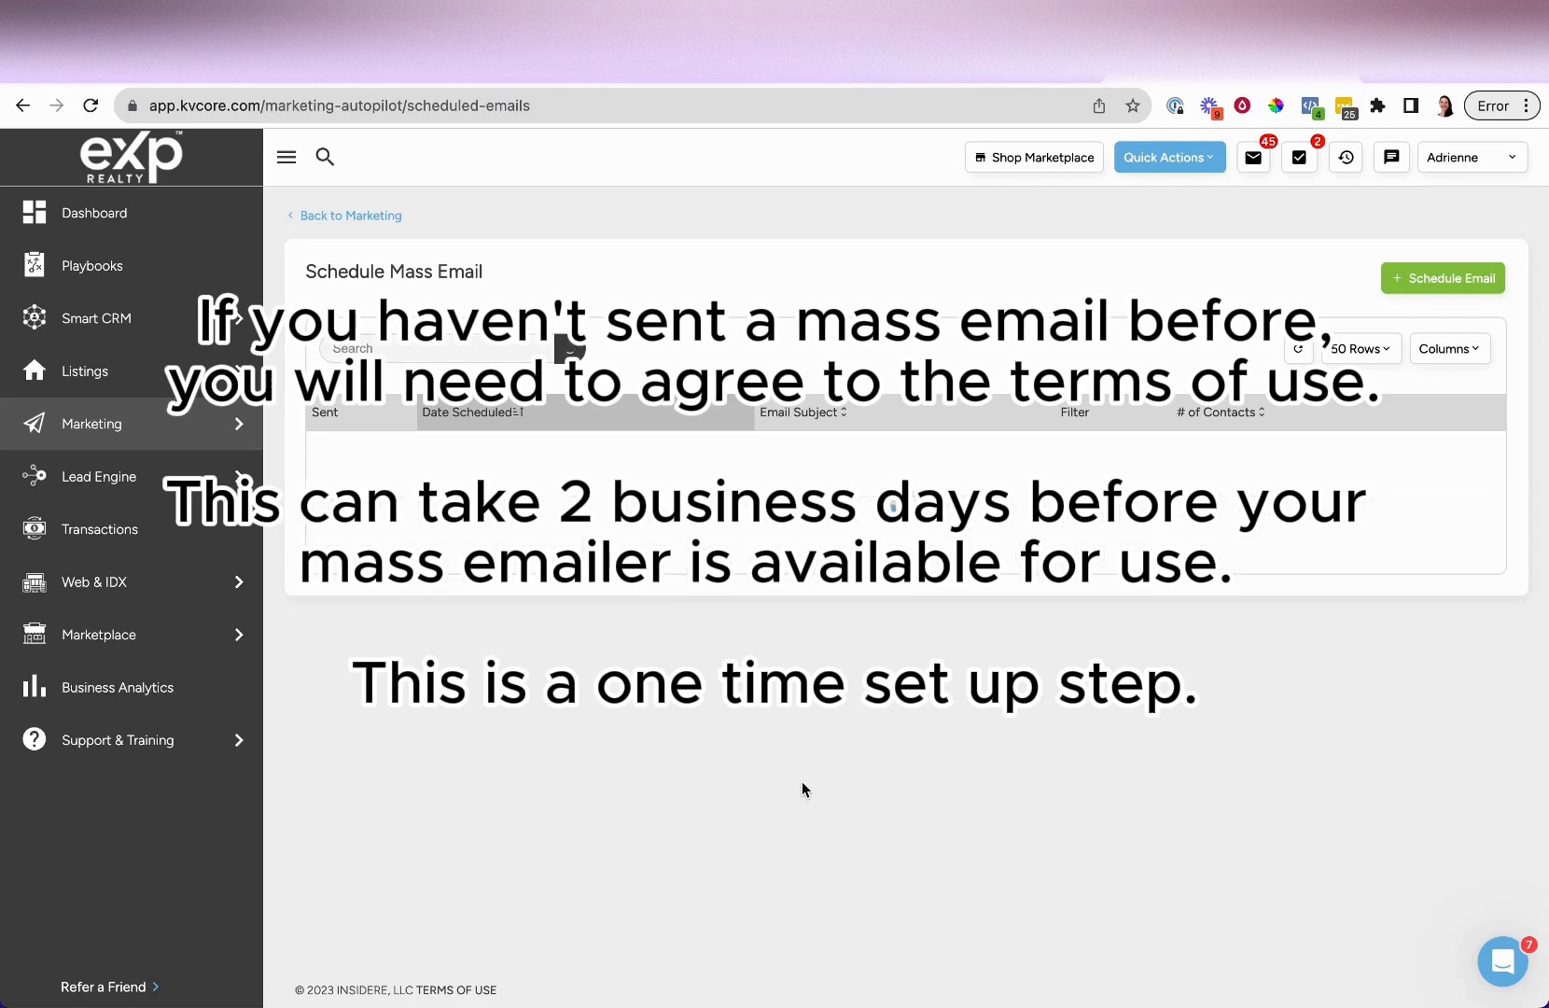
Look through the list of previously scheduled mass emails, including their dates, subjects, filters and contact counts.
scroll(730, 769, "down", 3)
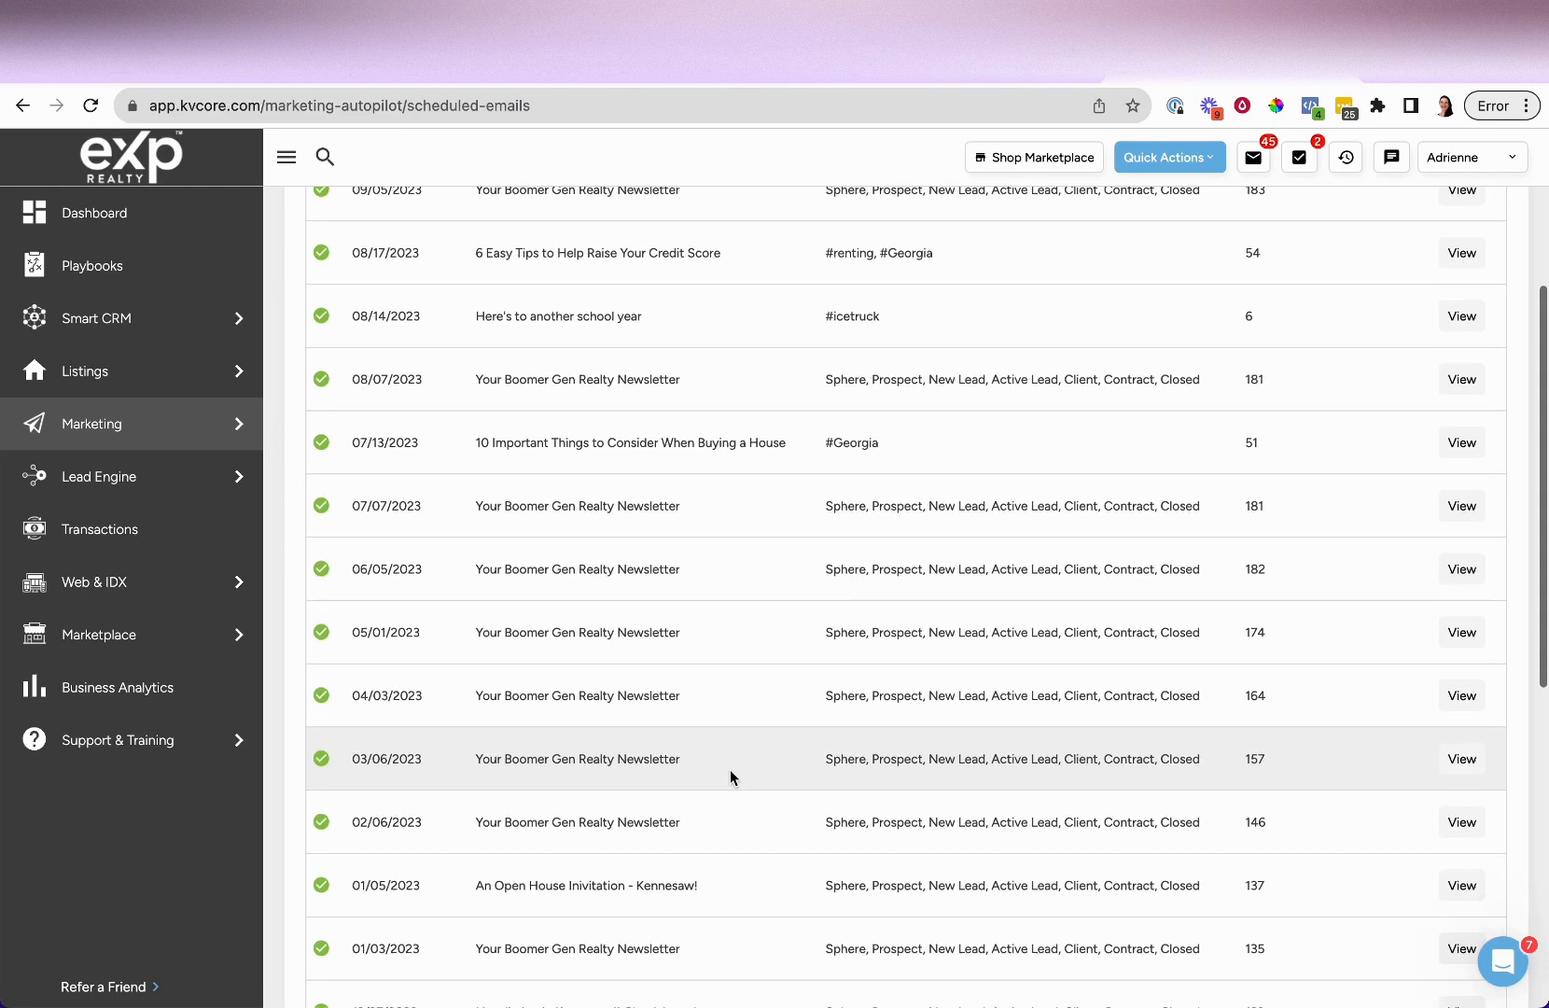
scroll(730, 769, "down", 7)
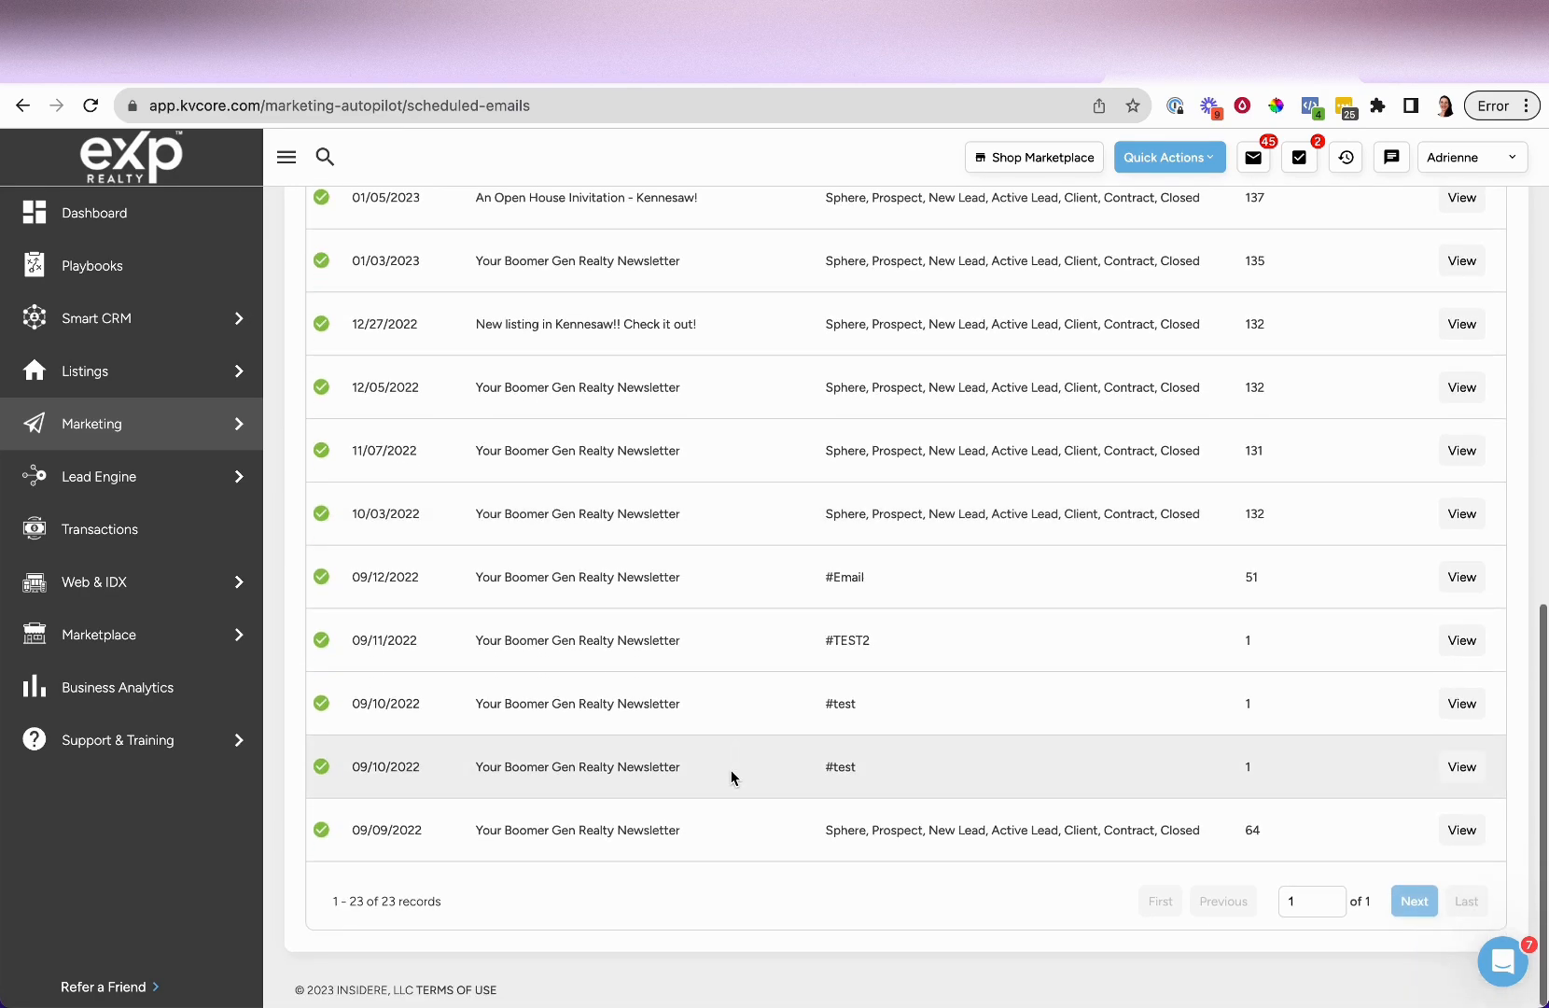
scroll(710, 766, "up", 10)
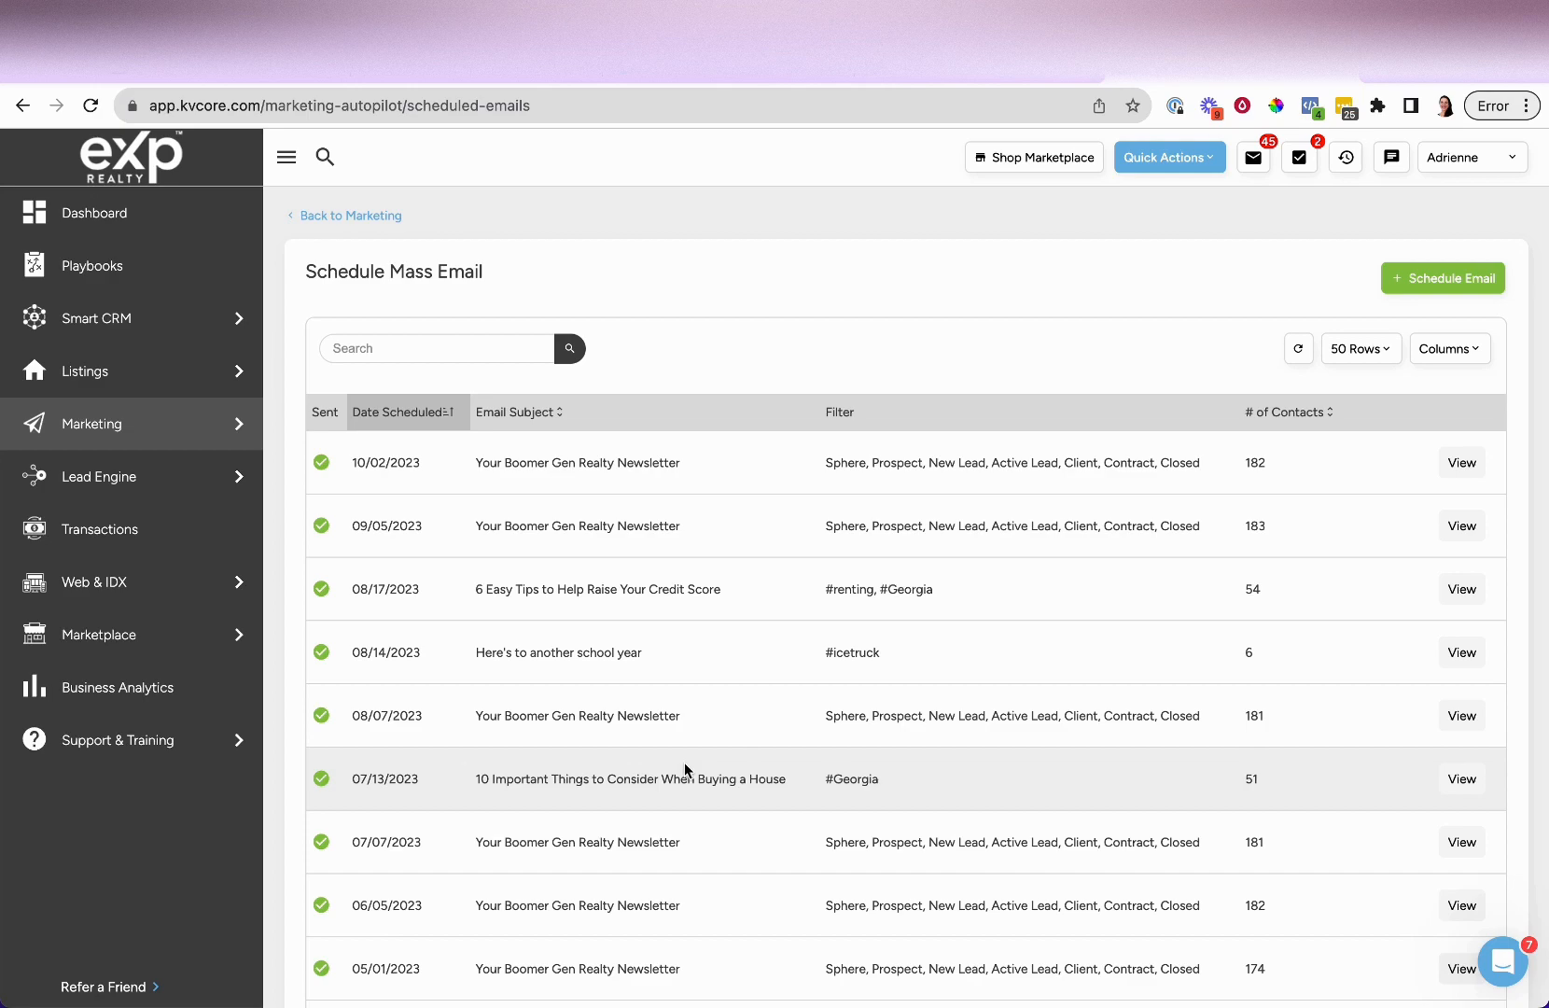
scroll(685, 767, "down", 8)
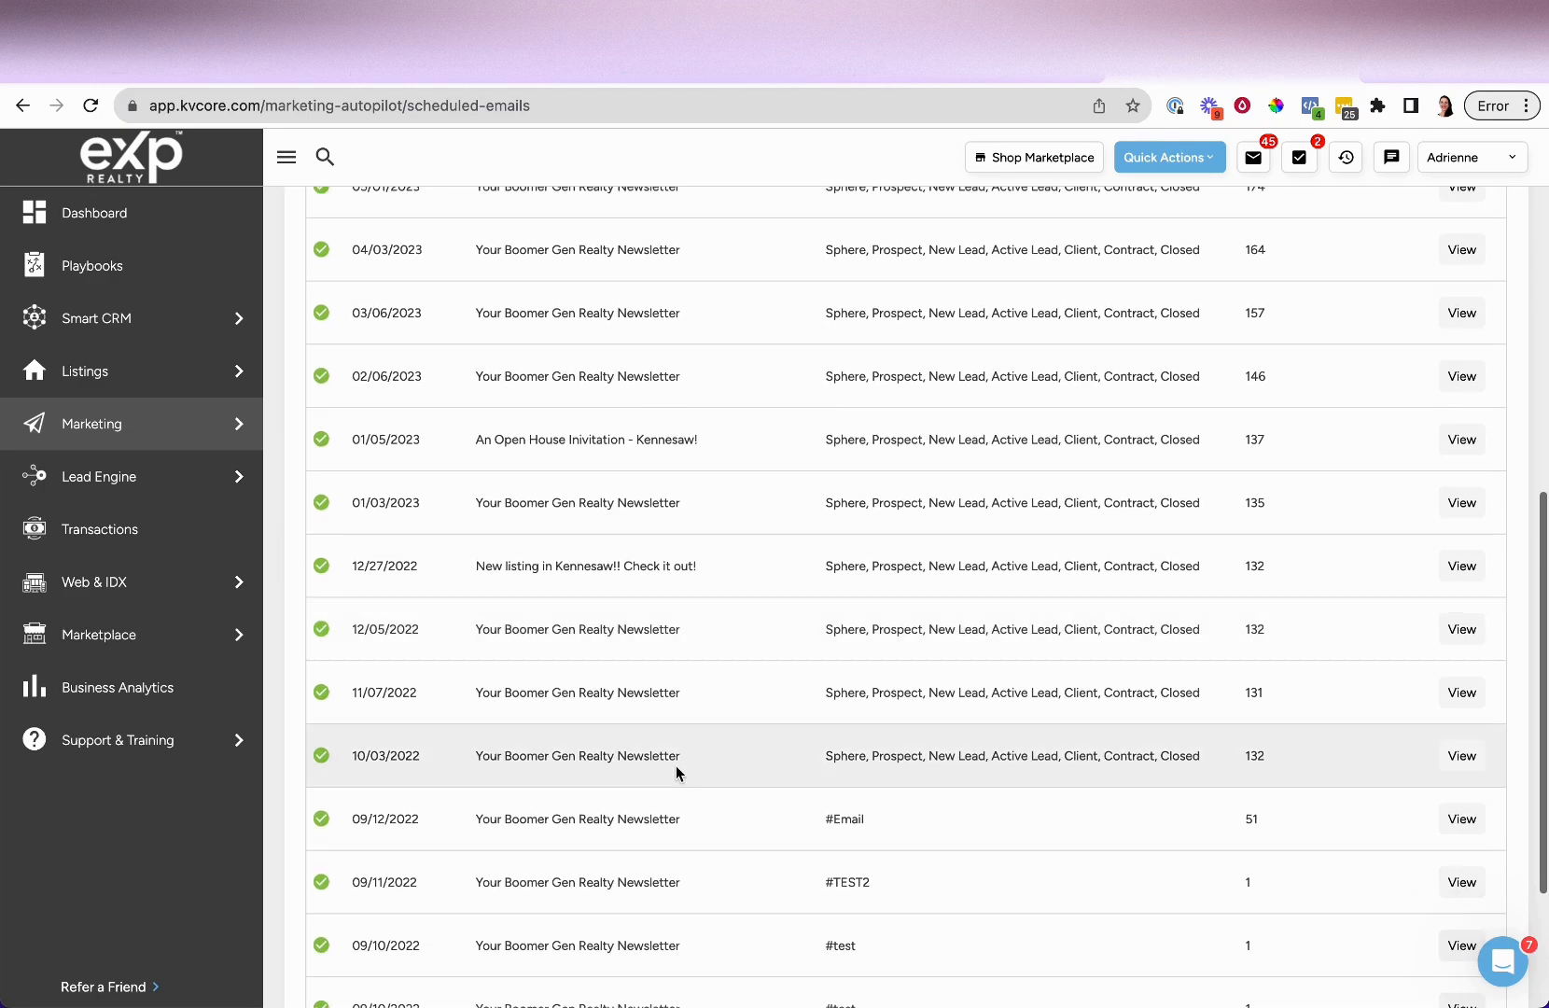
scroll(679, 765, "down", 3)
scroll(680, 766, "up", 6)
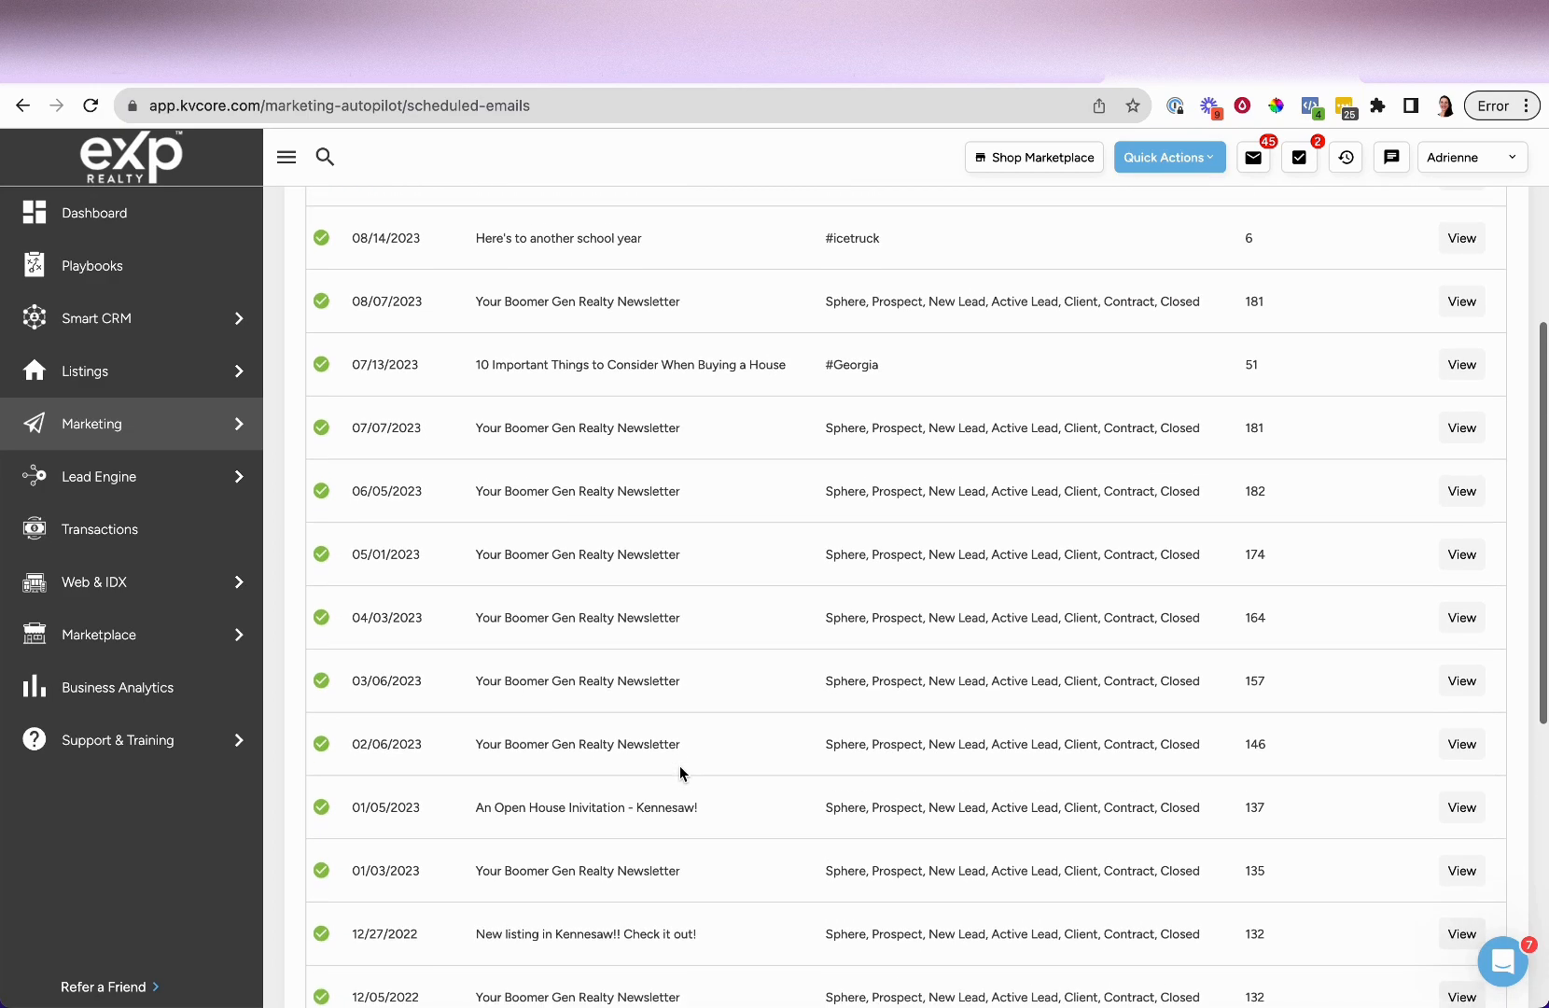
scroll(679, 767, "up", 5)
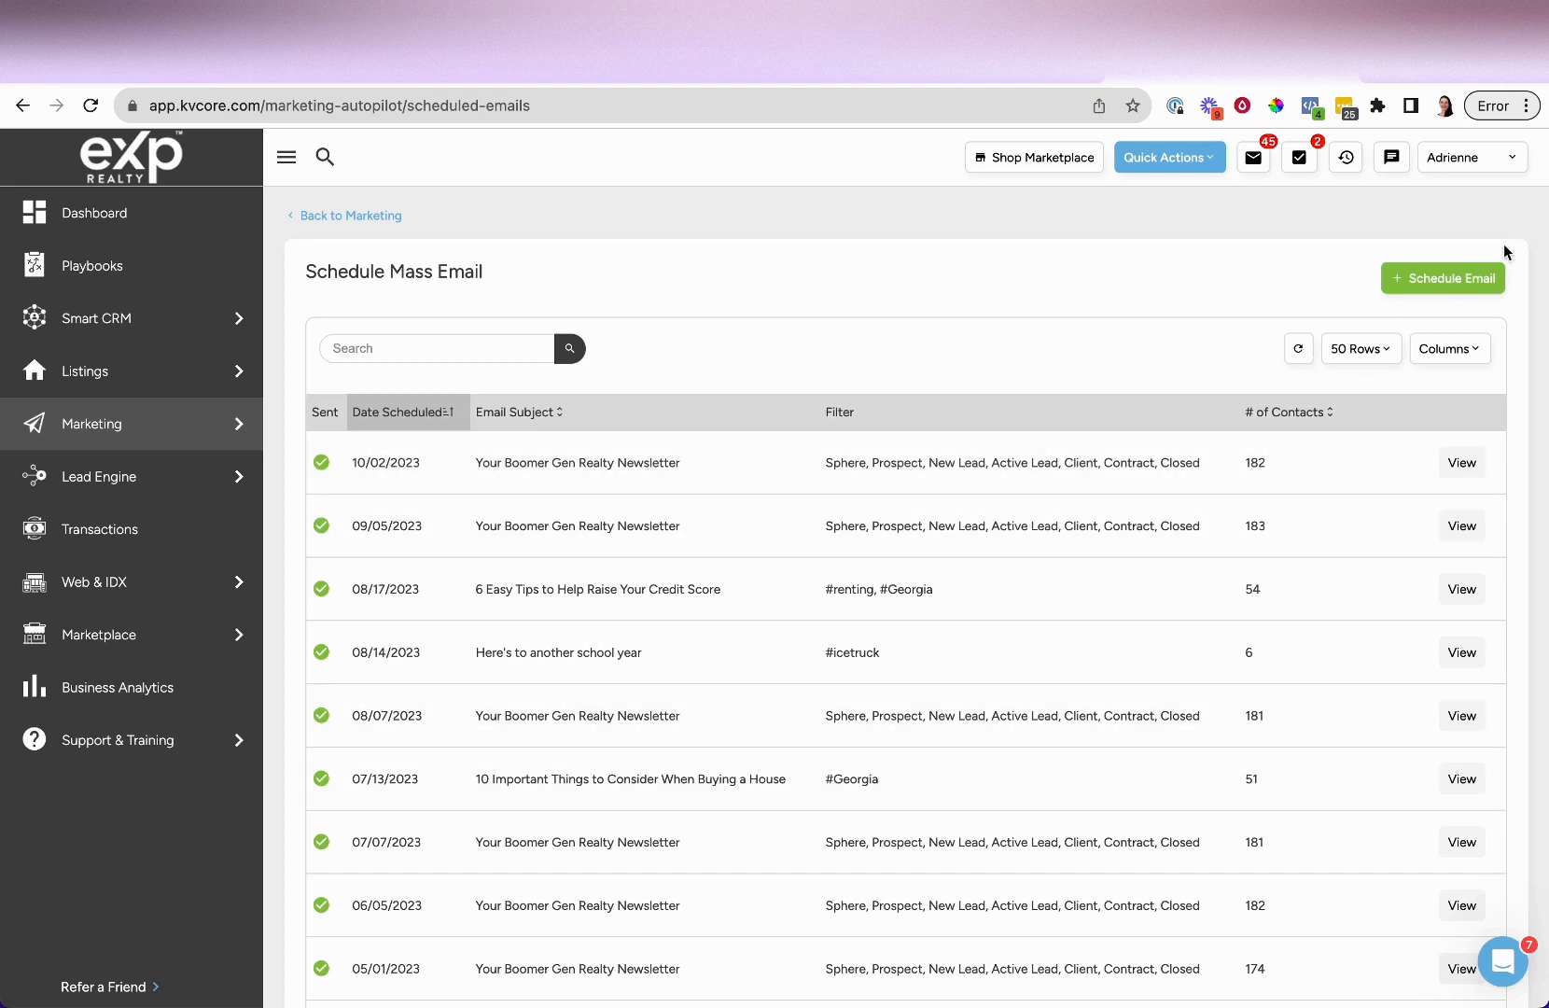
Start scheduling a new mass email and review its recipient options.
left_click(1445, 284)
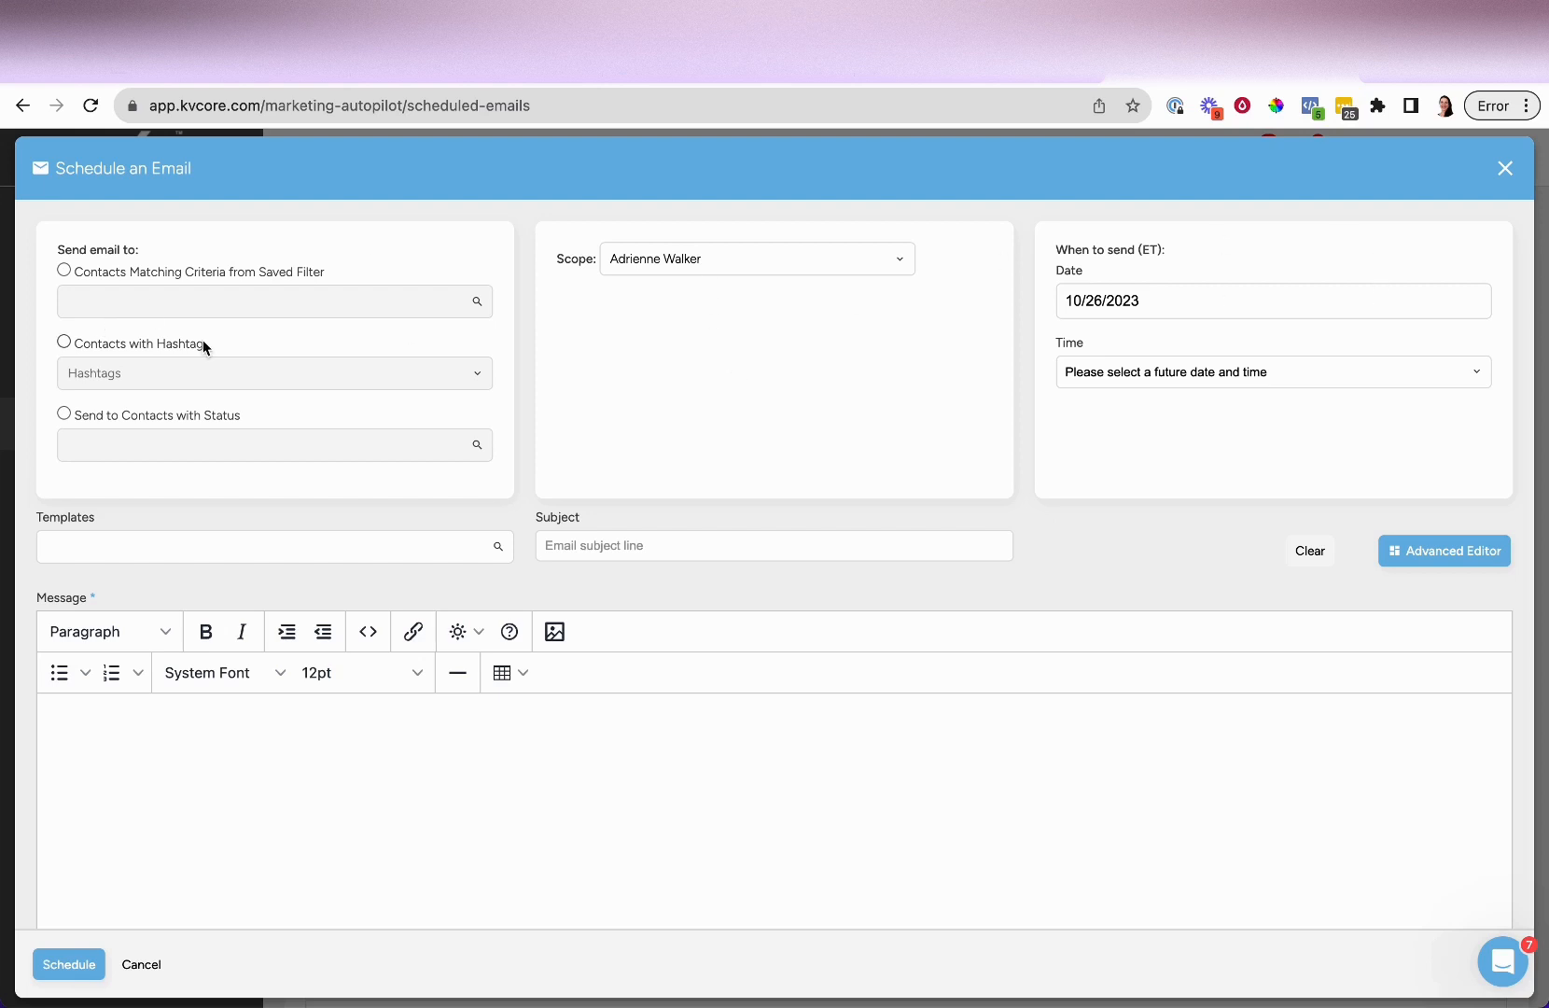
left_click_drag(58, 248, 199, 258)
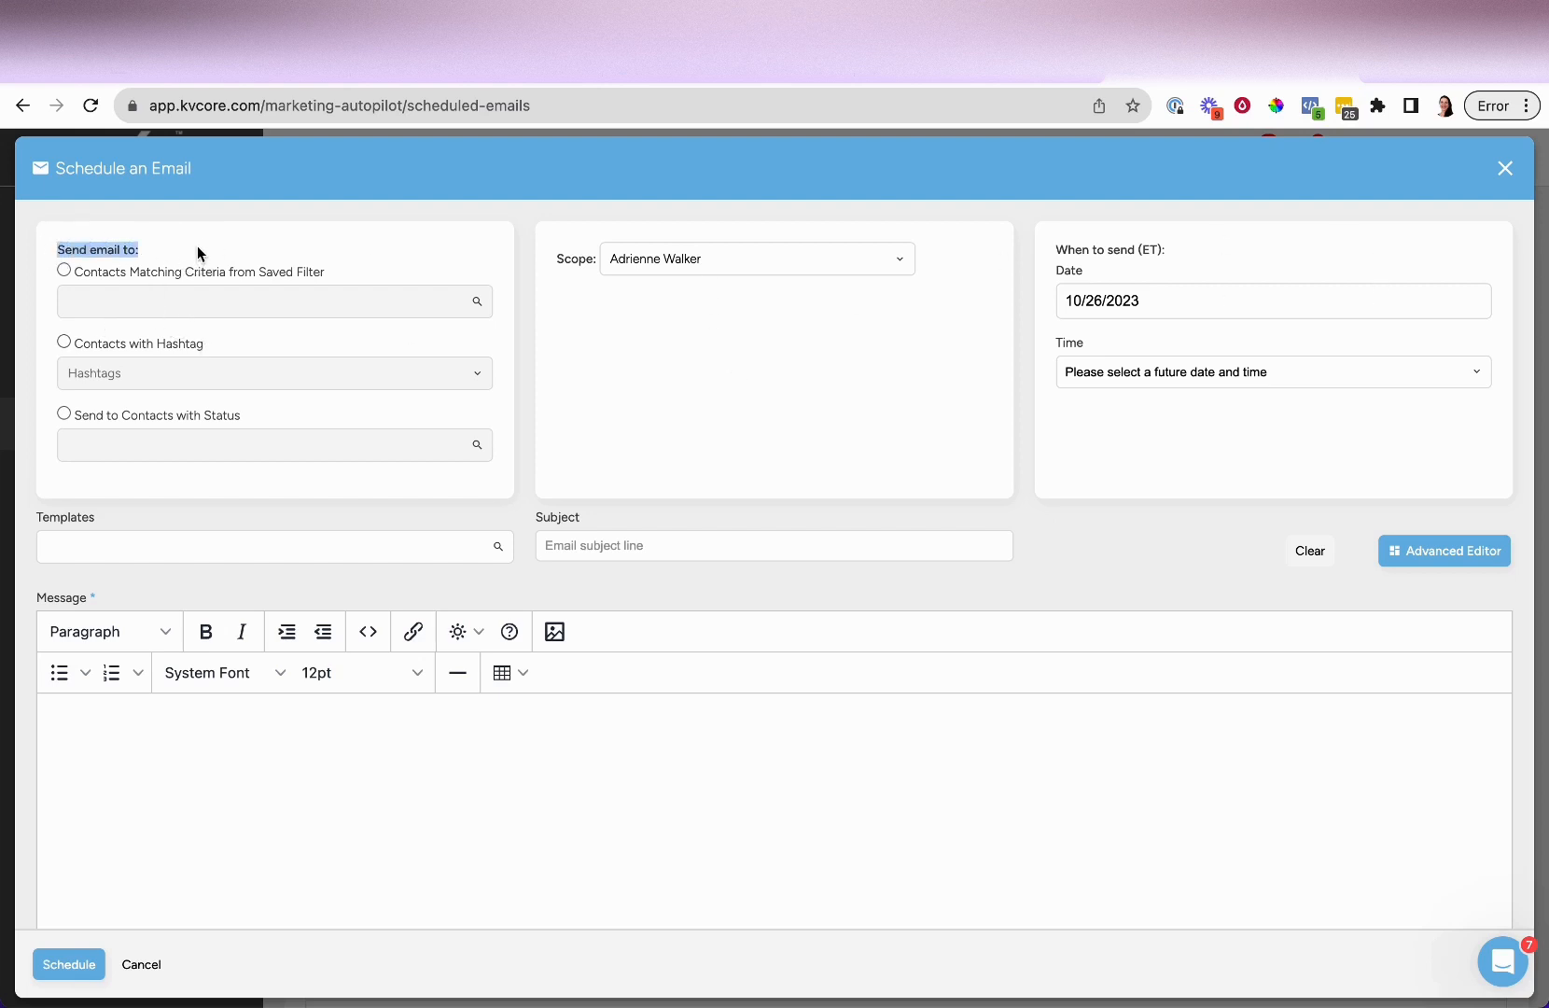
left_click(197, 247)
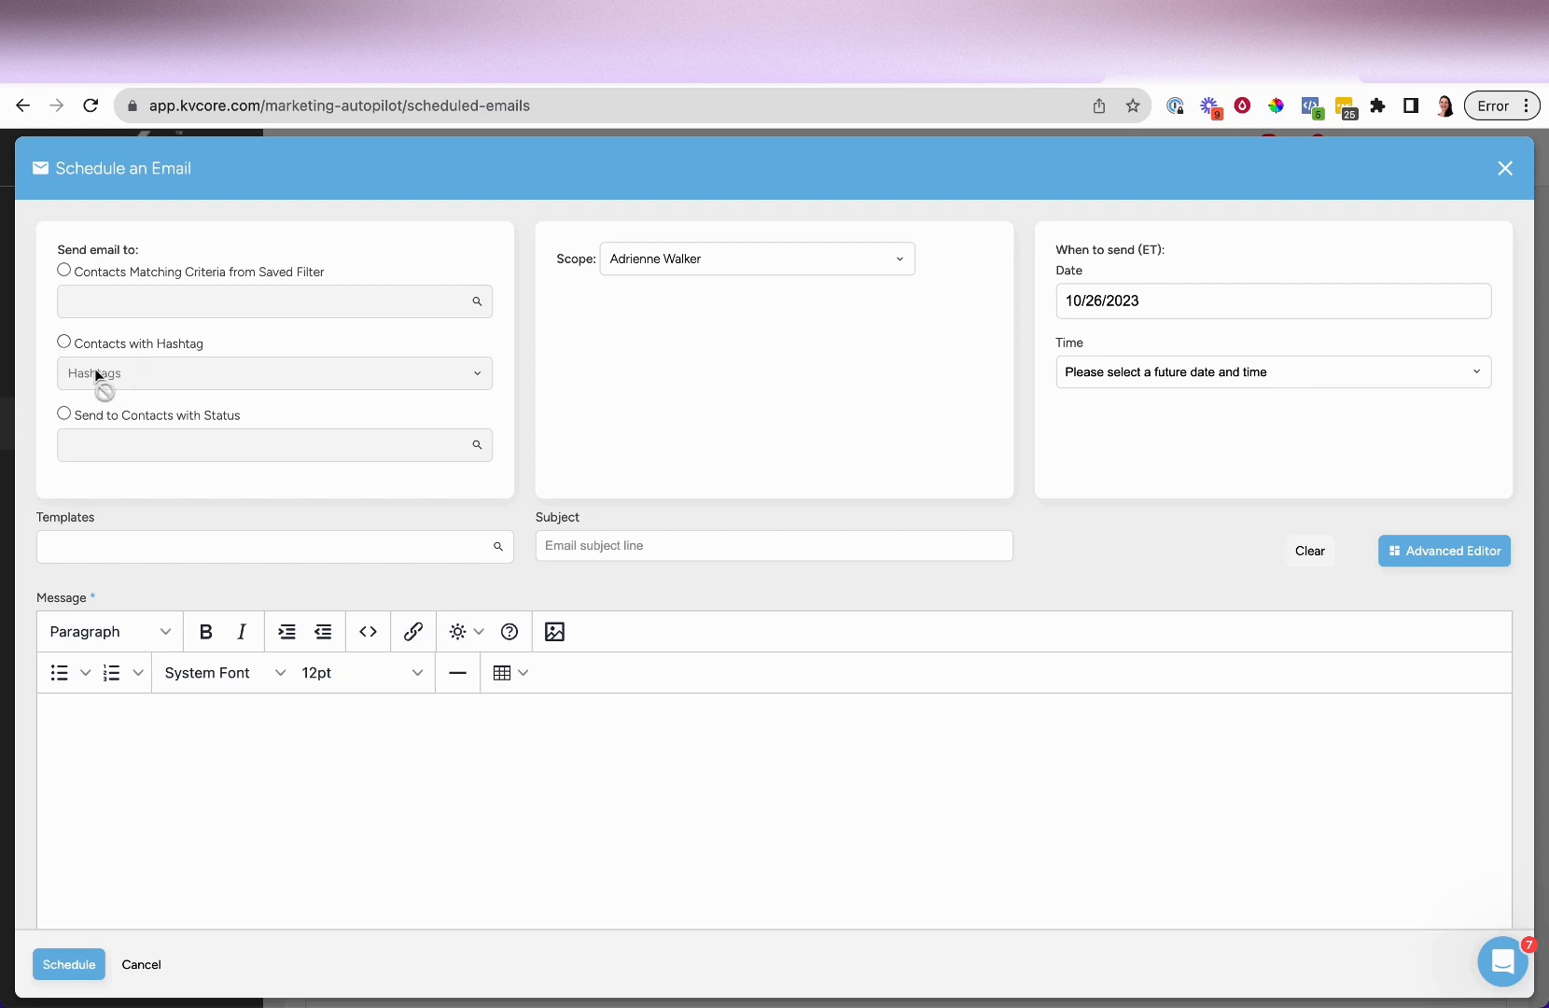
scroll(80, 404, "down", 2)
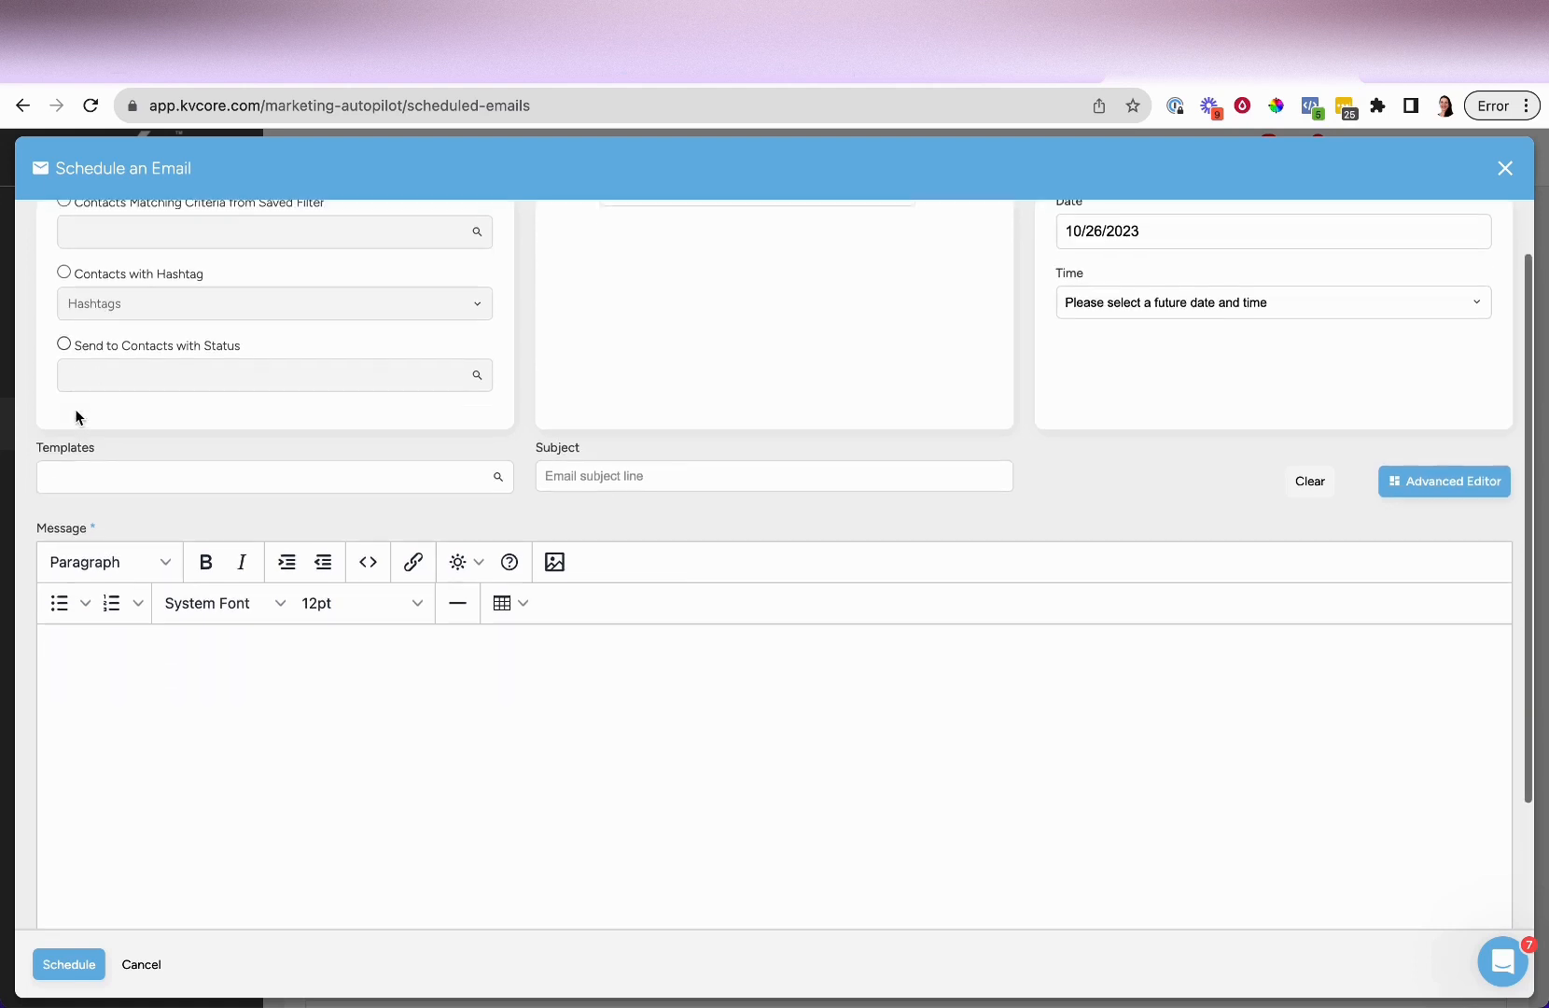
scroll(66, 373, "up", 2)
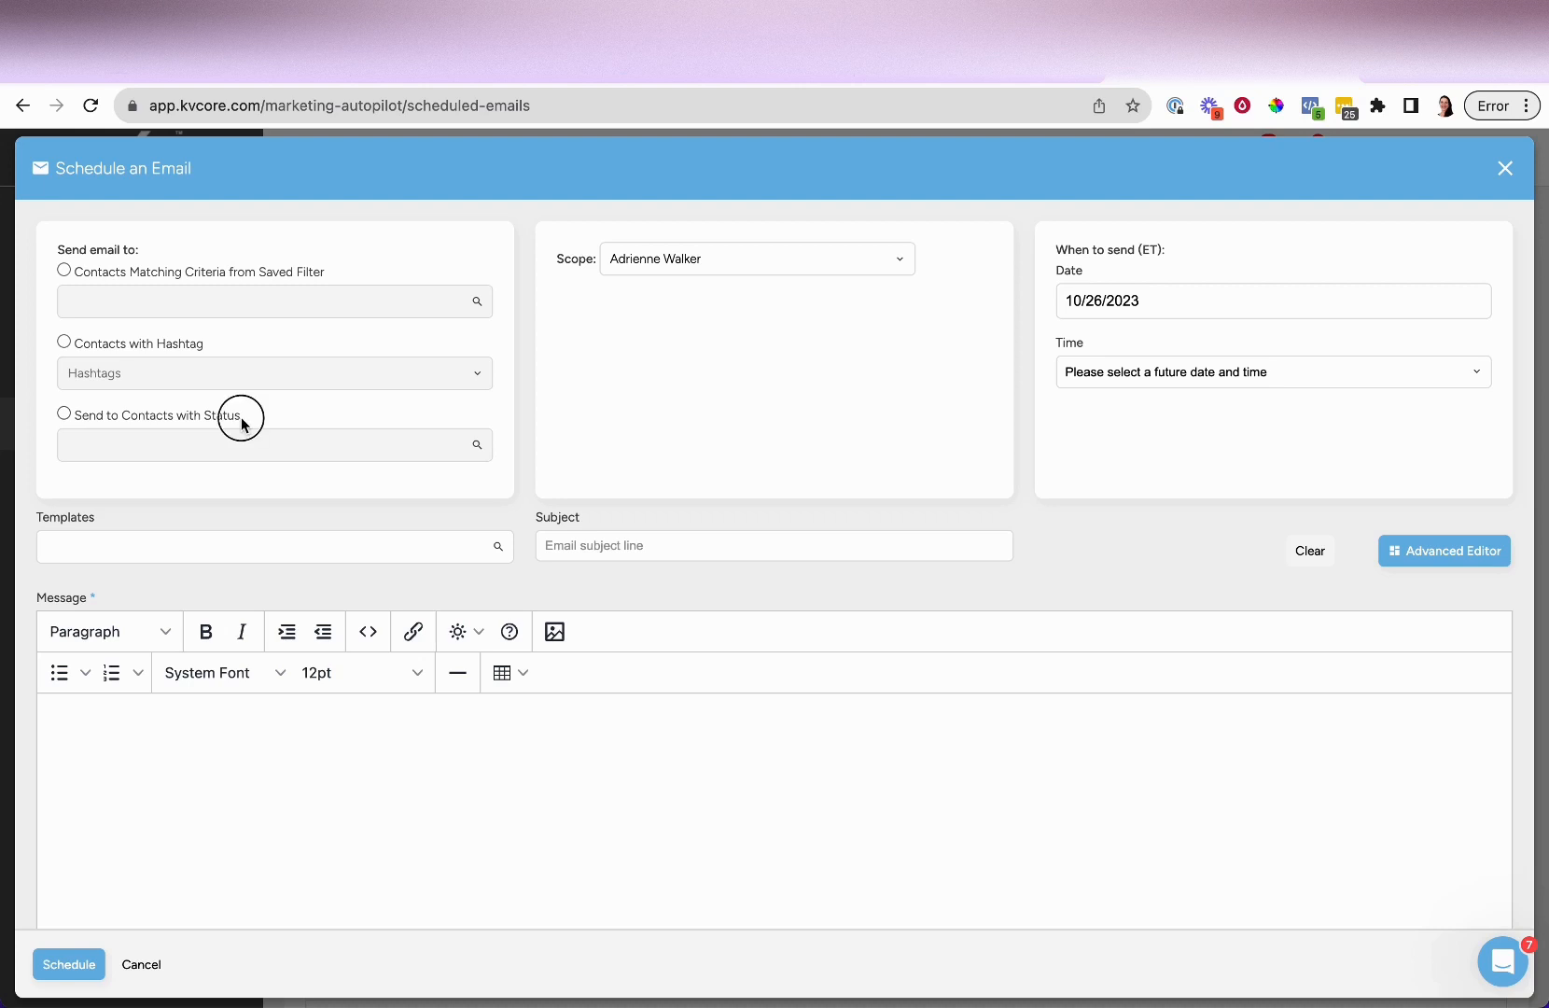
Send the email to contacts by status, adding the Sphere, Prospect and New Lead statuses.
left_click_drag(242, 423, 83, 426)
left_click(159, 443)
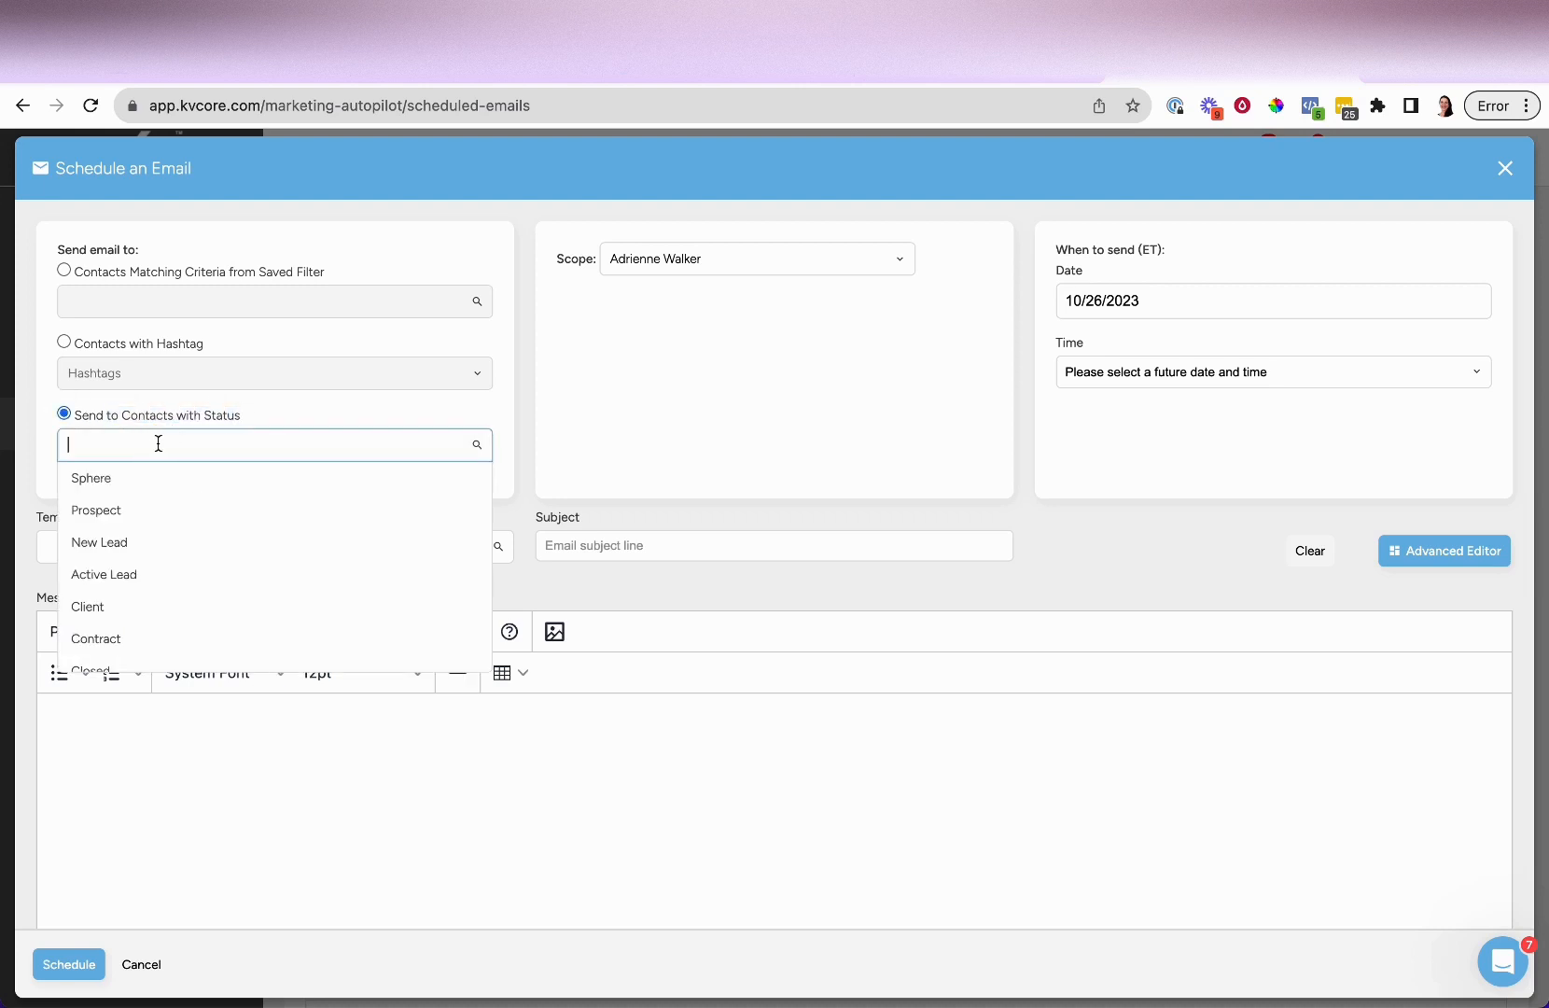
left_click(112, 479)
left_click(152, 443)
left_click(142, 509)
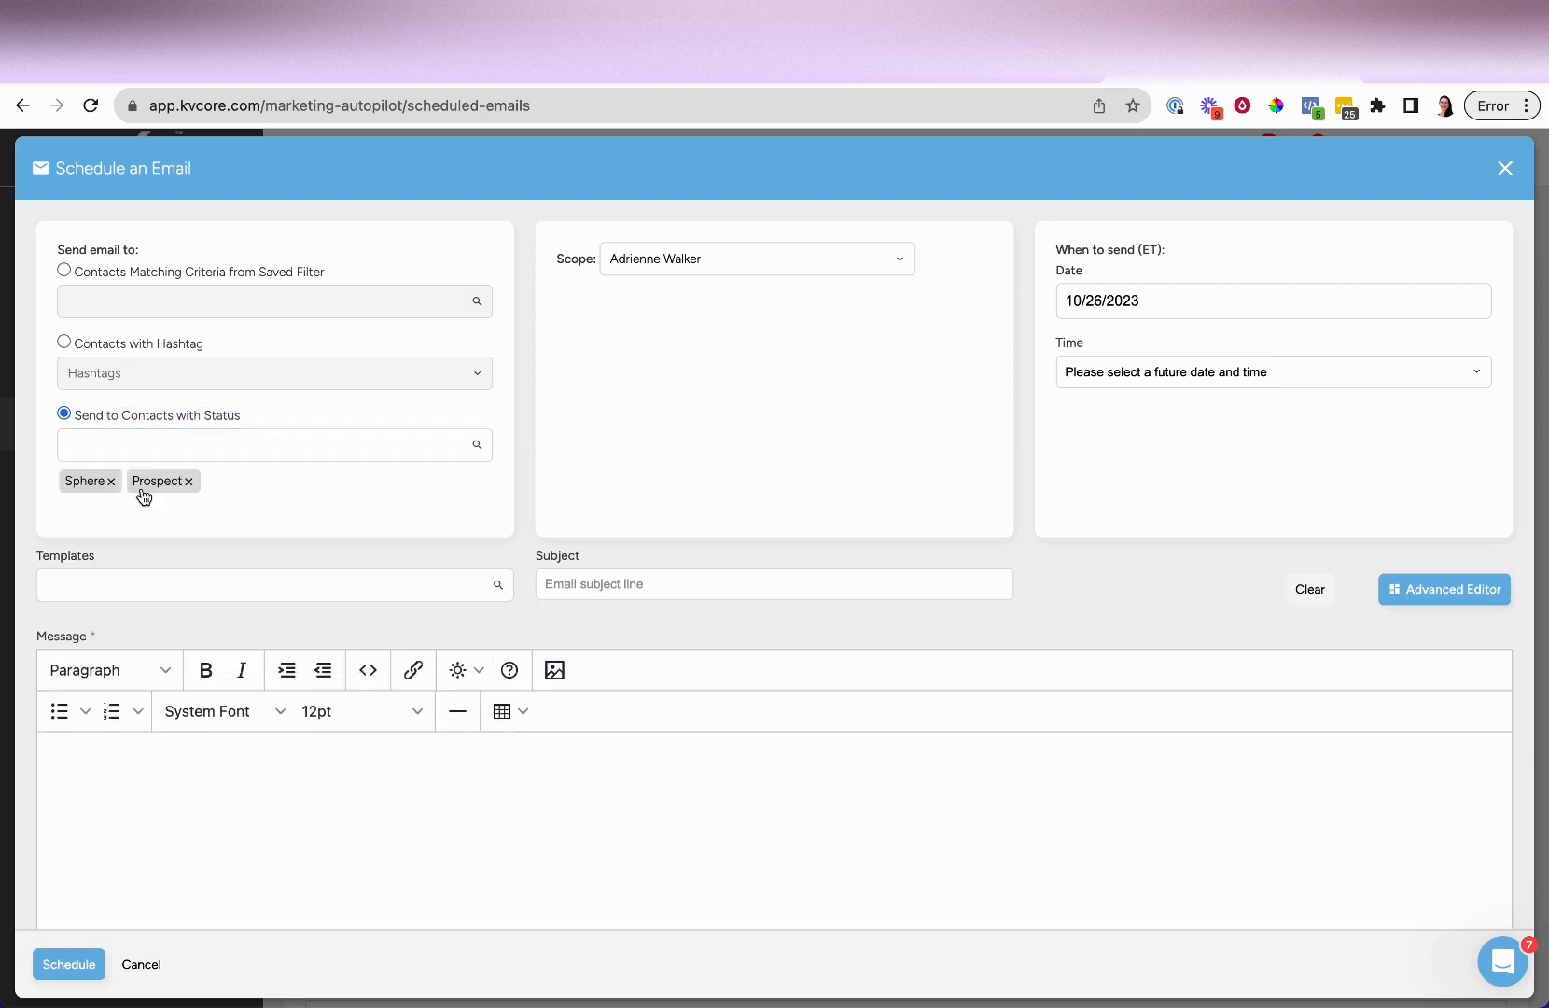
left_click(187, 441)
left_click(148, 541)
Add the Active Lead, Client, Contract and Closed statuses to the email's recipients.
left_click(213, 435)
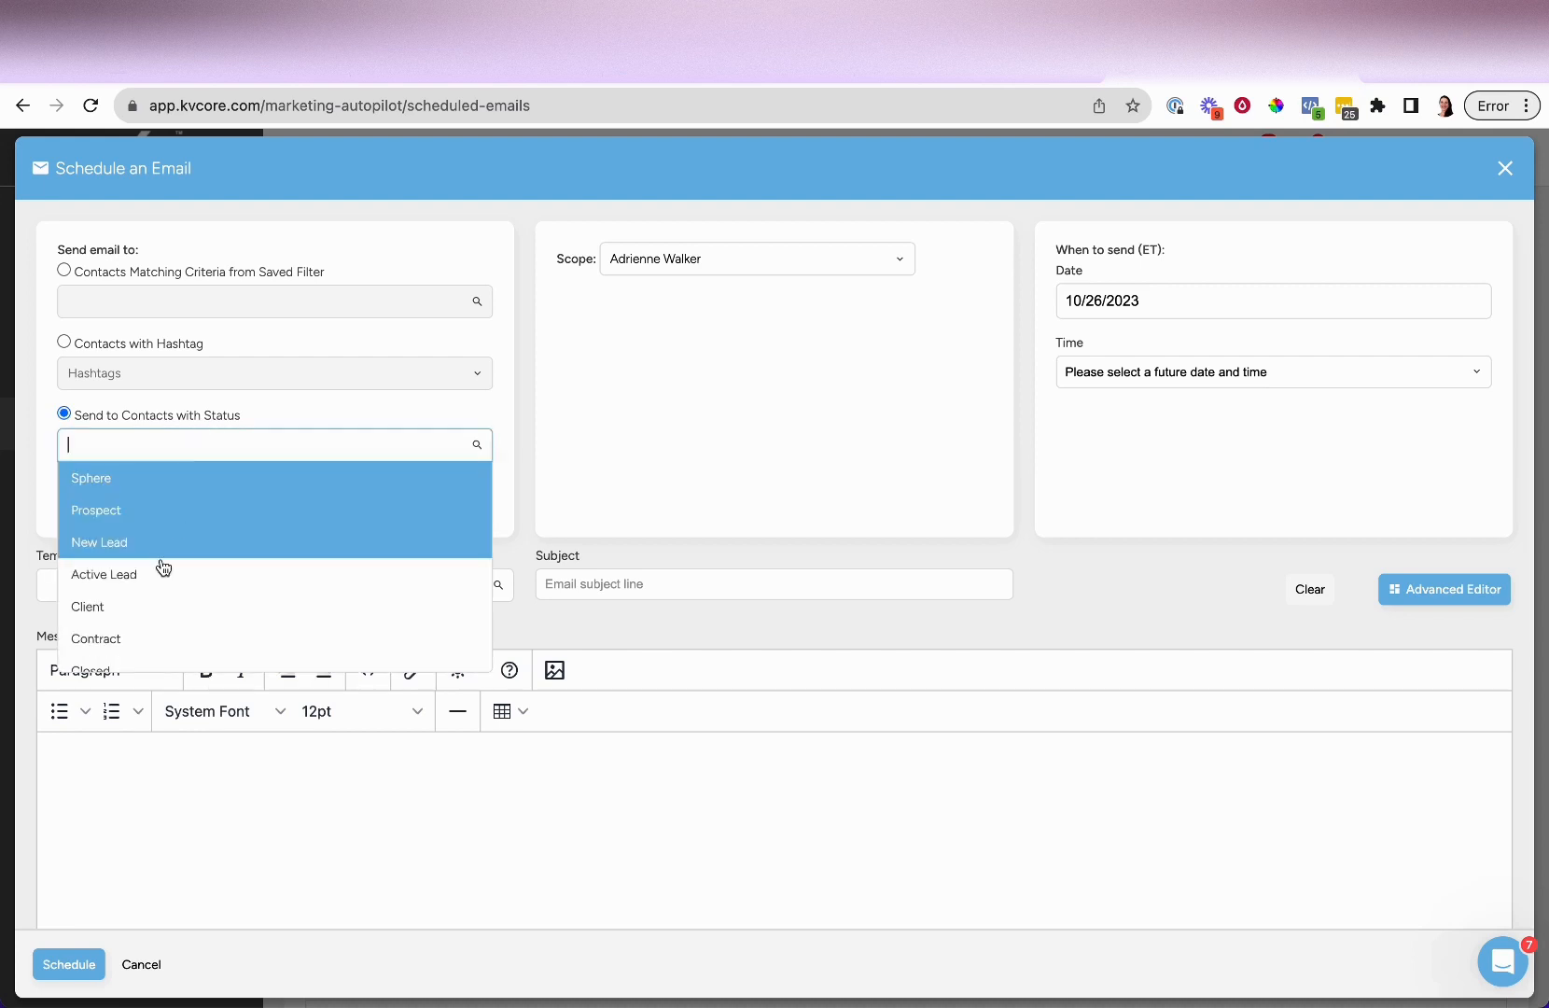
left_click(160, 573)
left_click(224, 444)
left_click(116, 606)
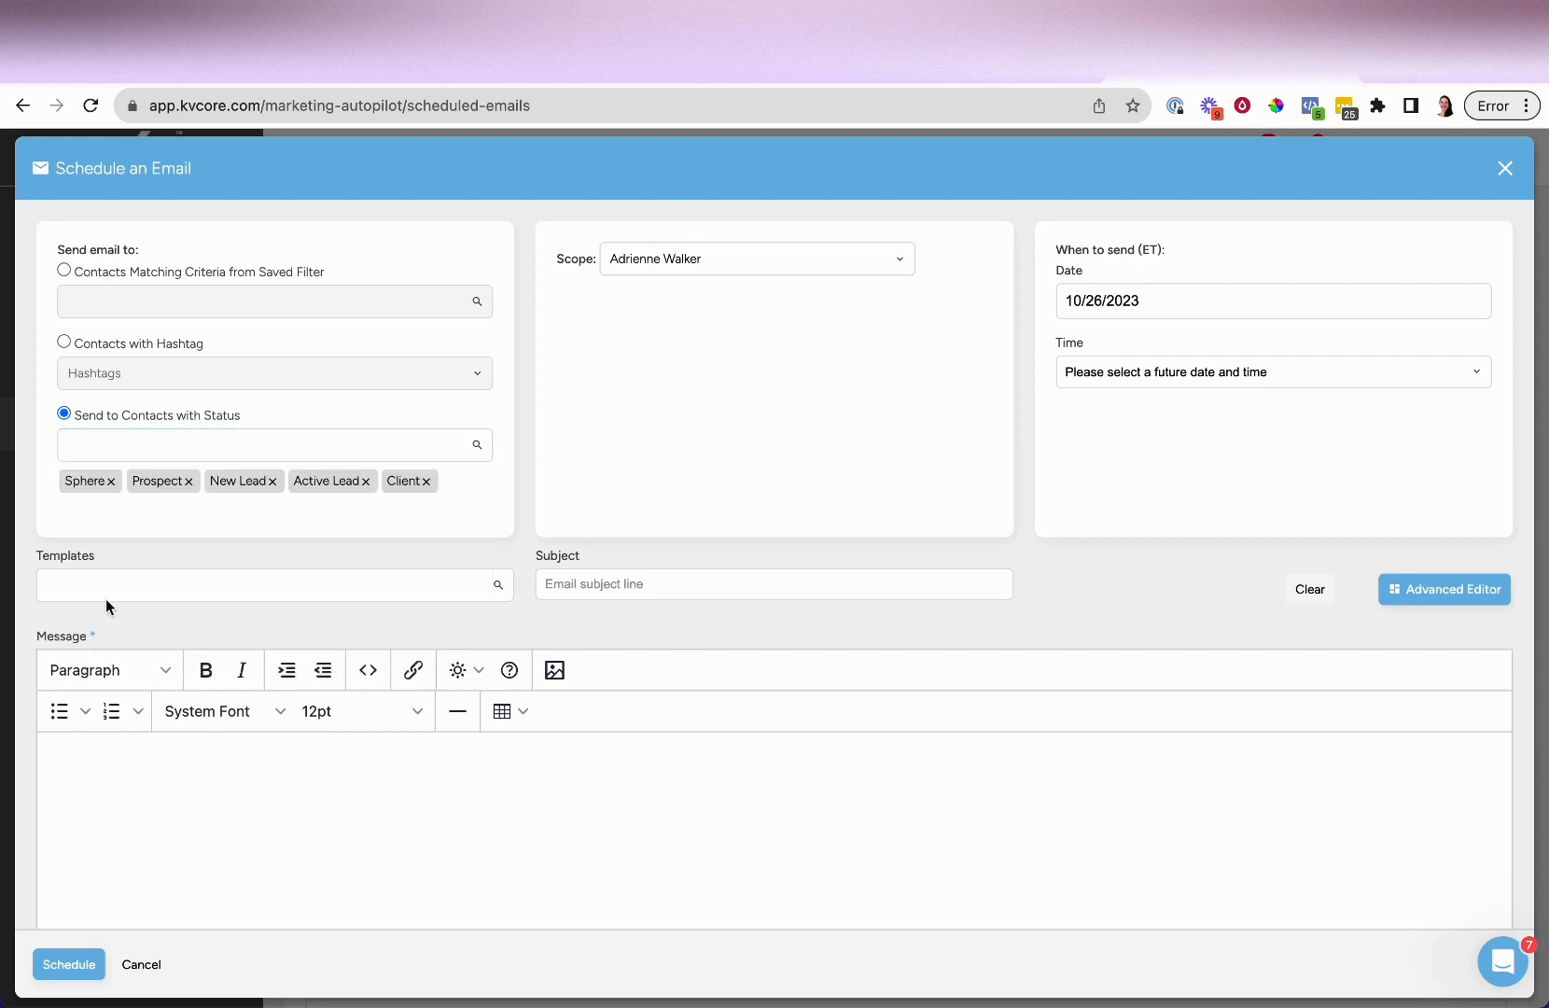
left_click(160, 445)
left_click(89, 639)
left_click(150, 446)
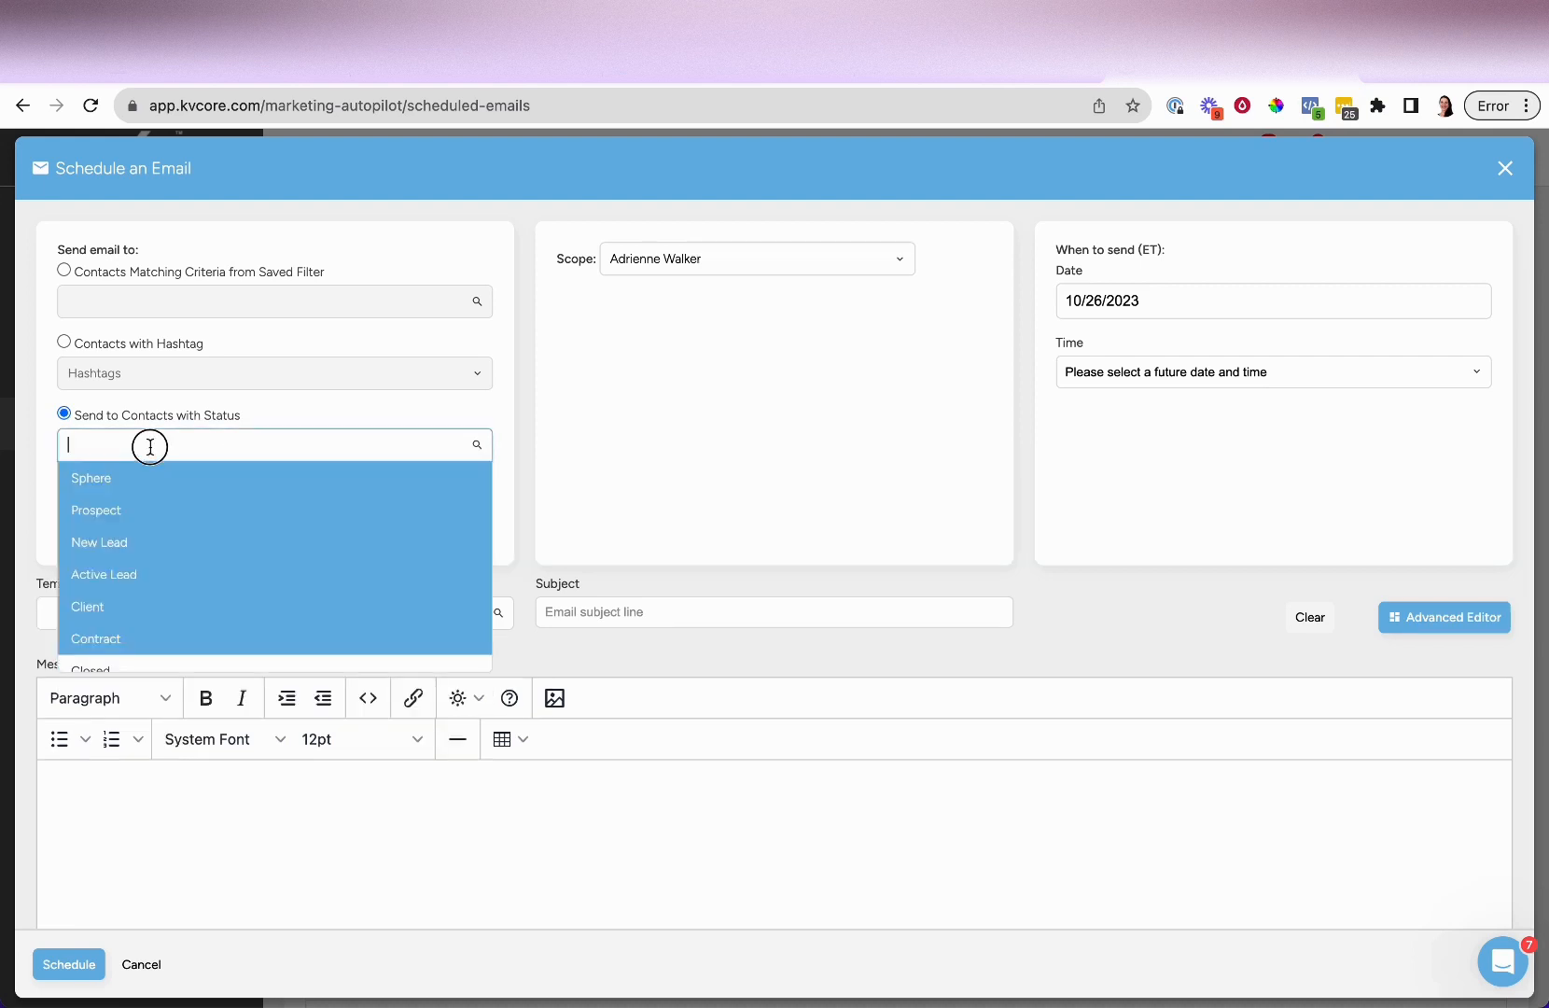
scroll(128, 578, "down", 1)
left_click(95, 653)
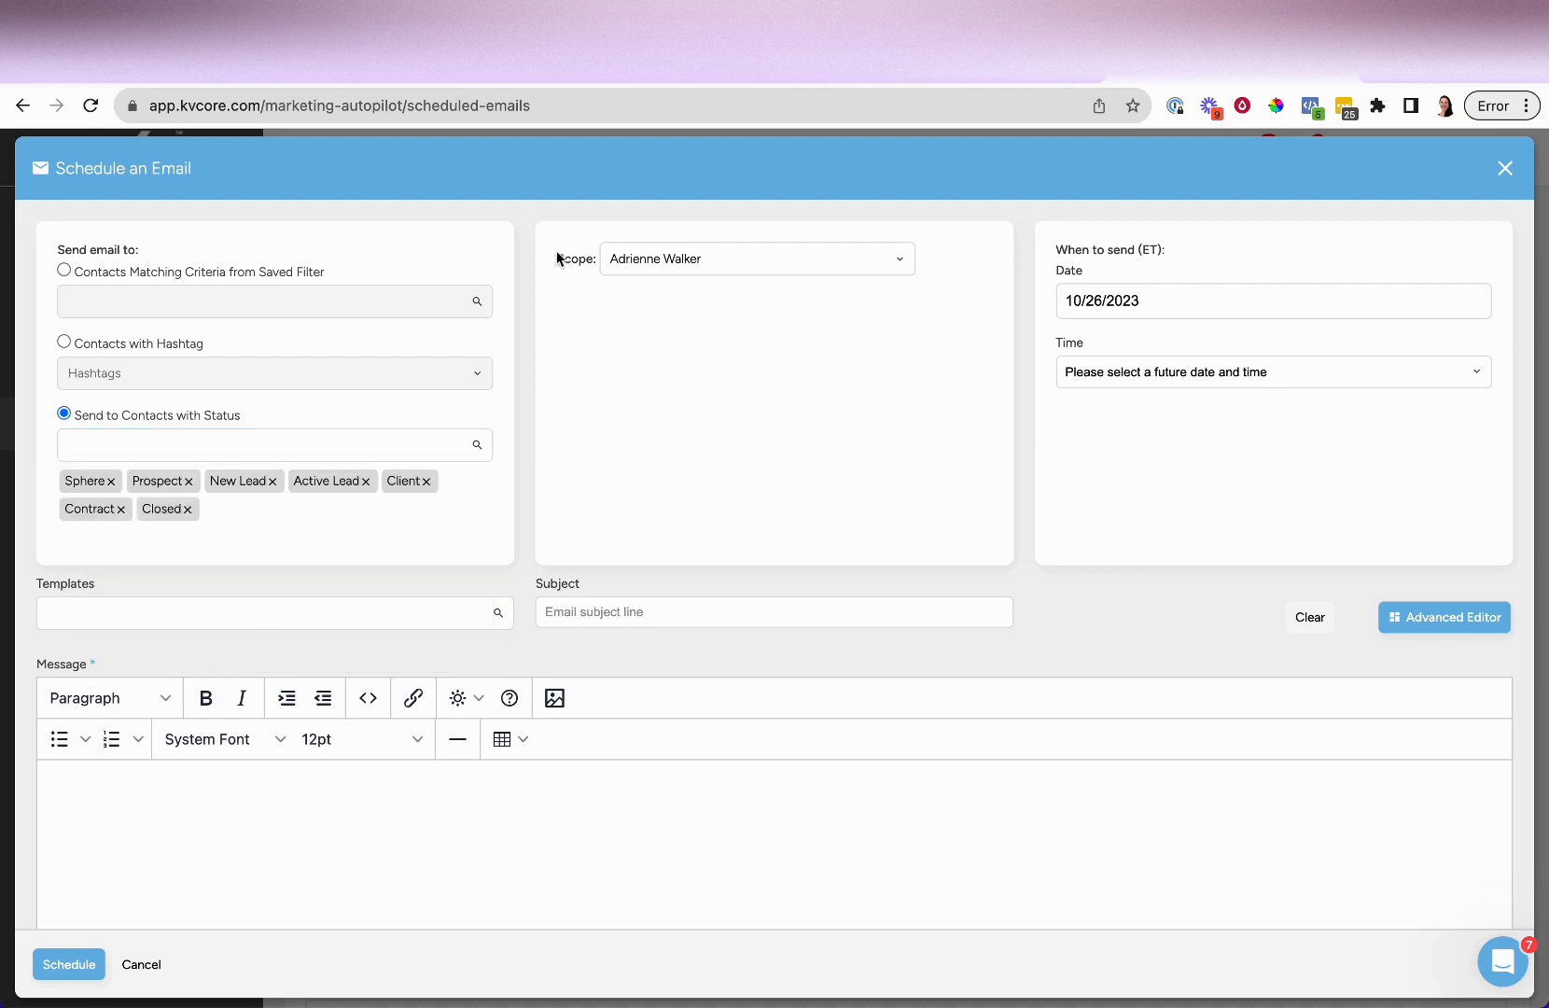
Set the email's scope to the agent's own name.
left_click(602, 259)
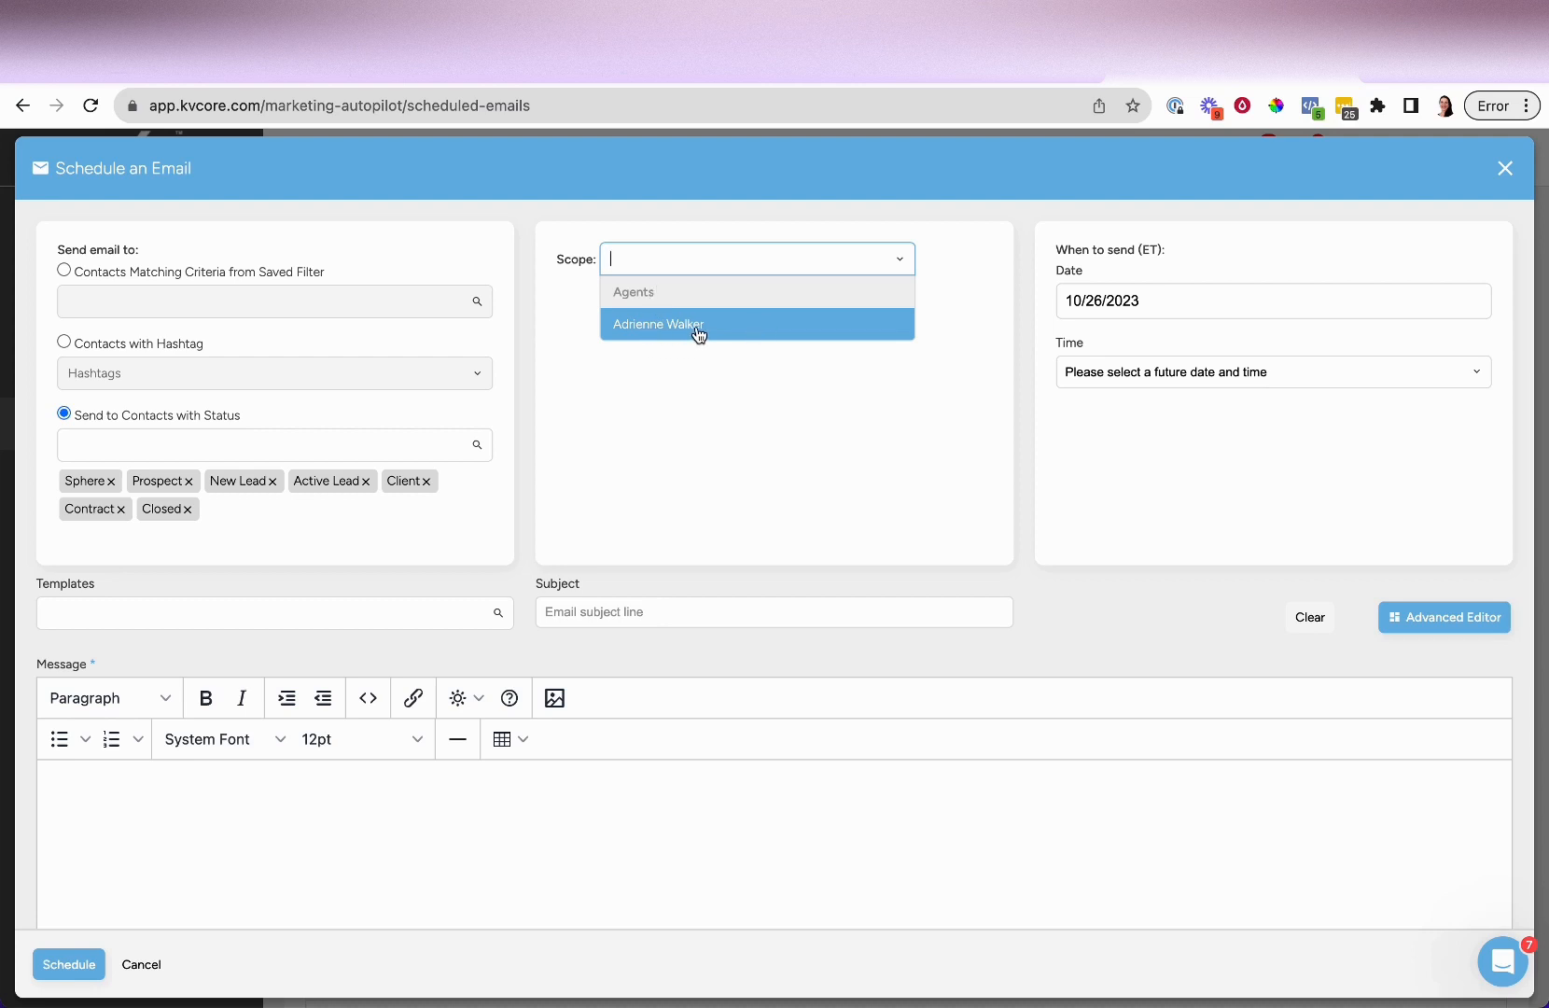
left_click(682, 325)
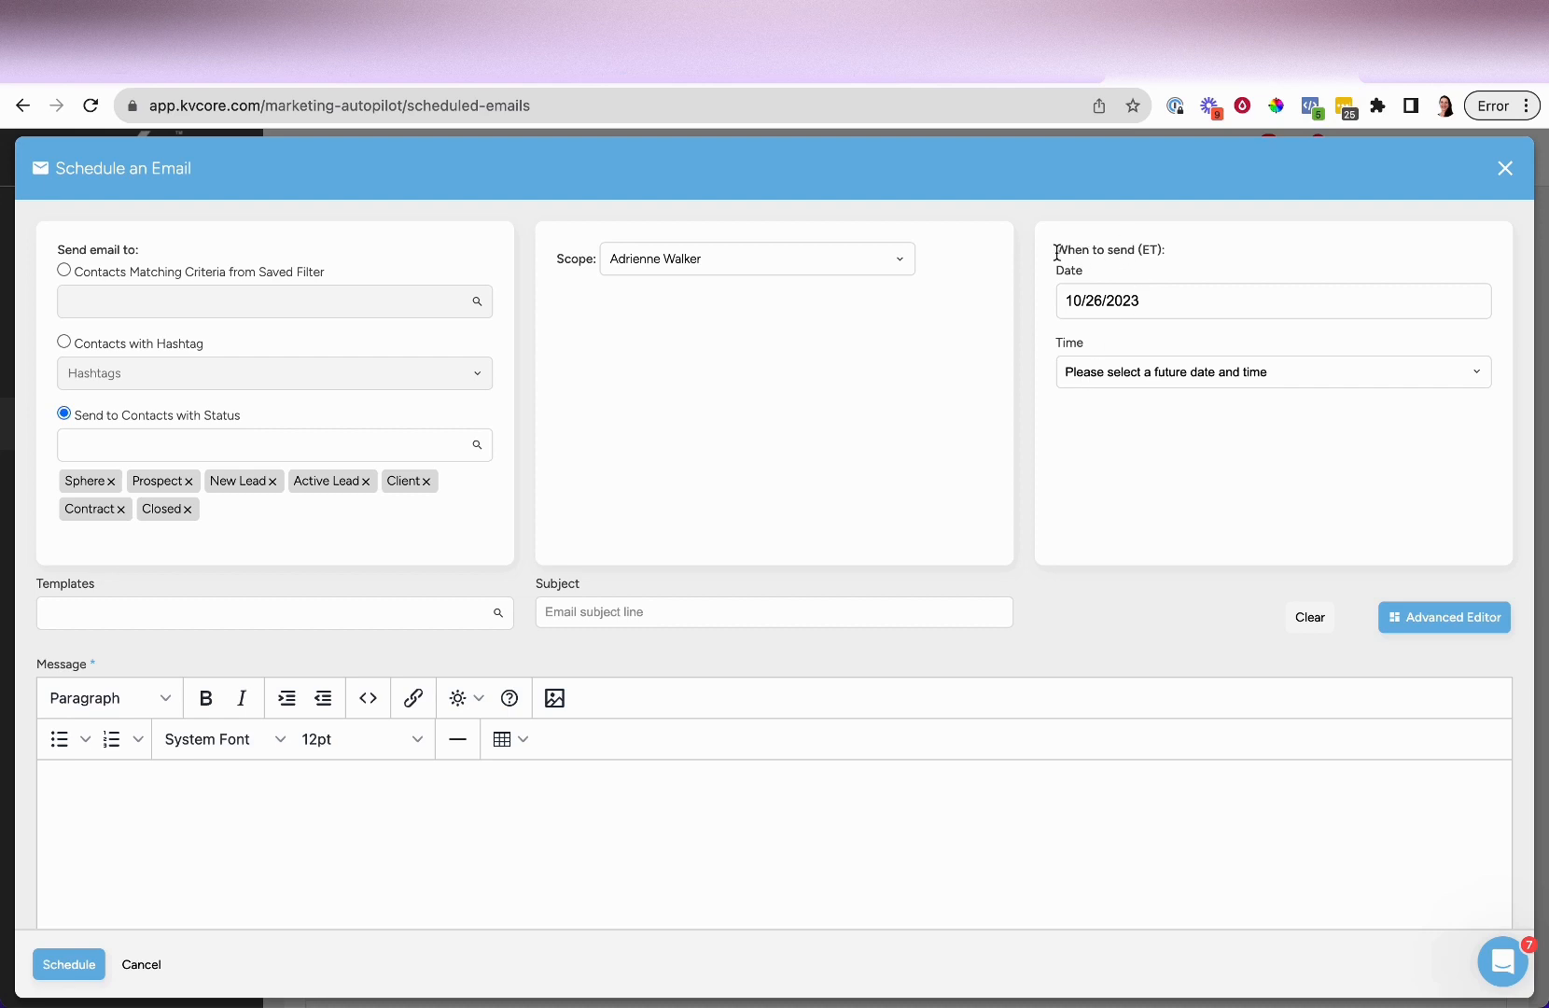
left_click_drag(1058, 252, 1172, 252)
scroll(1178, 250, "down", 1)
left_click(1179, 250)
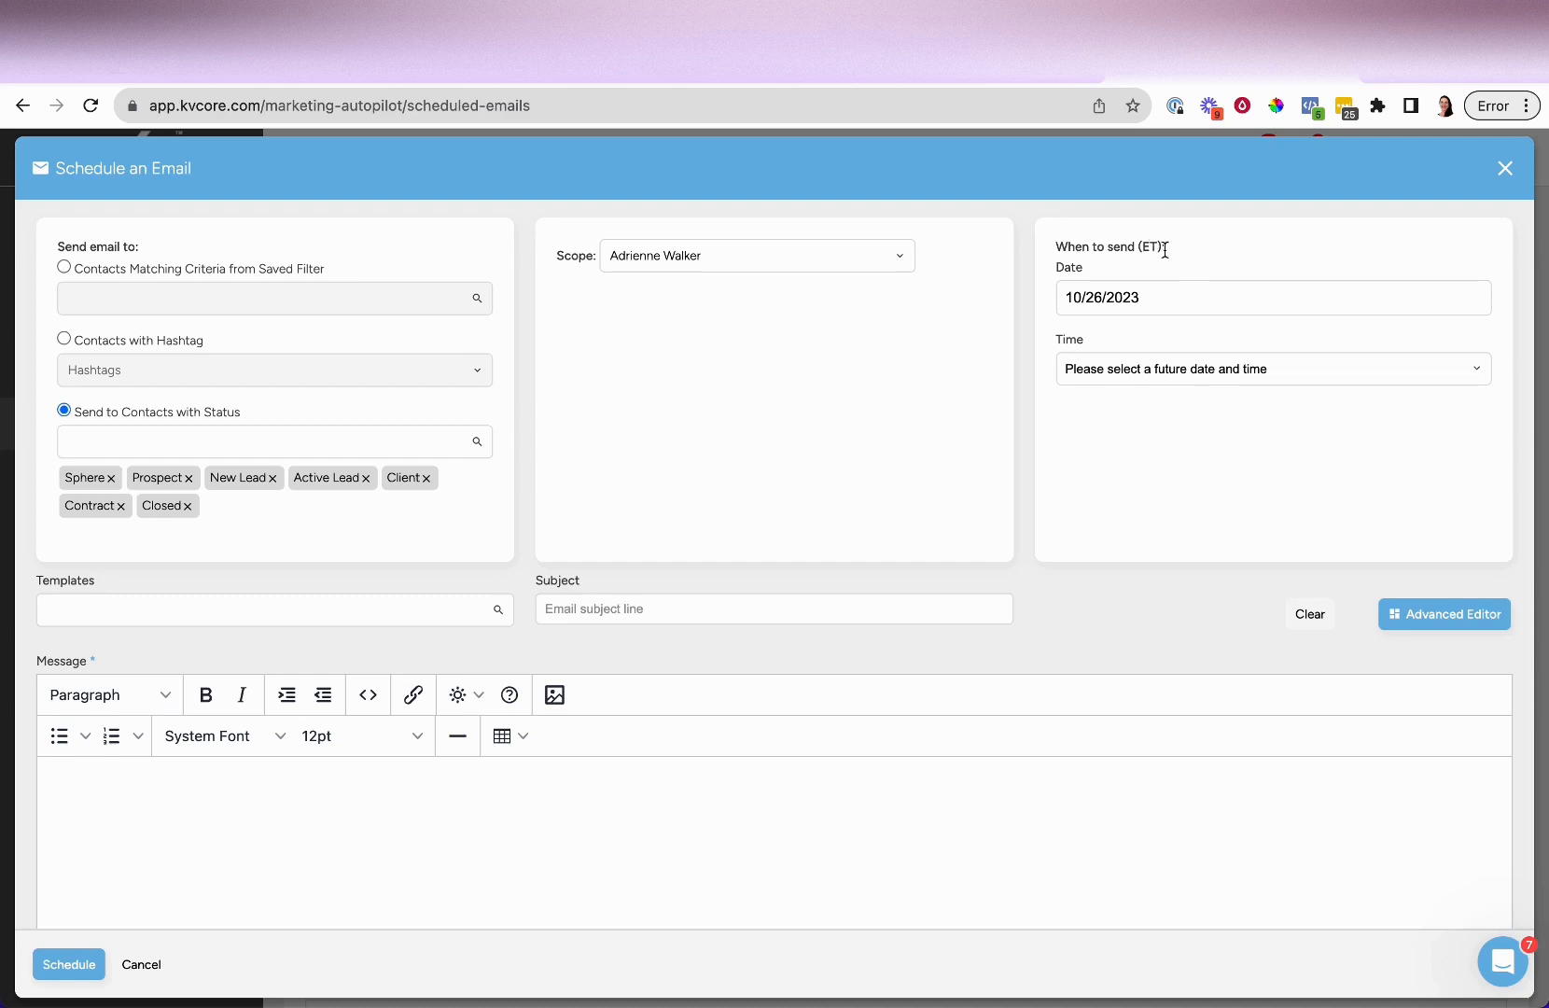
Set the email to send on 10/27/2023 at 8:00 am.
left_click(1083, 304)
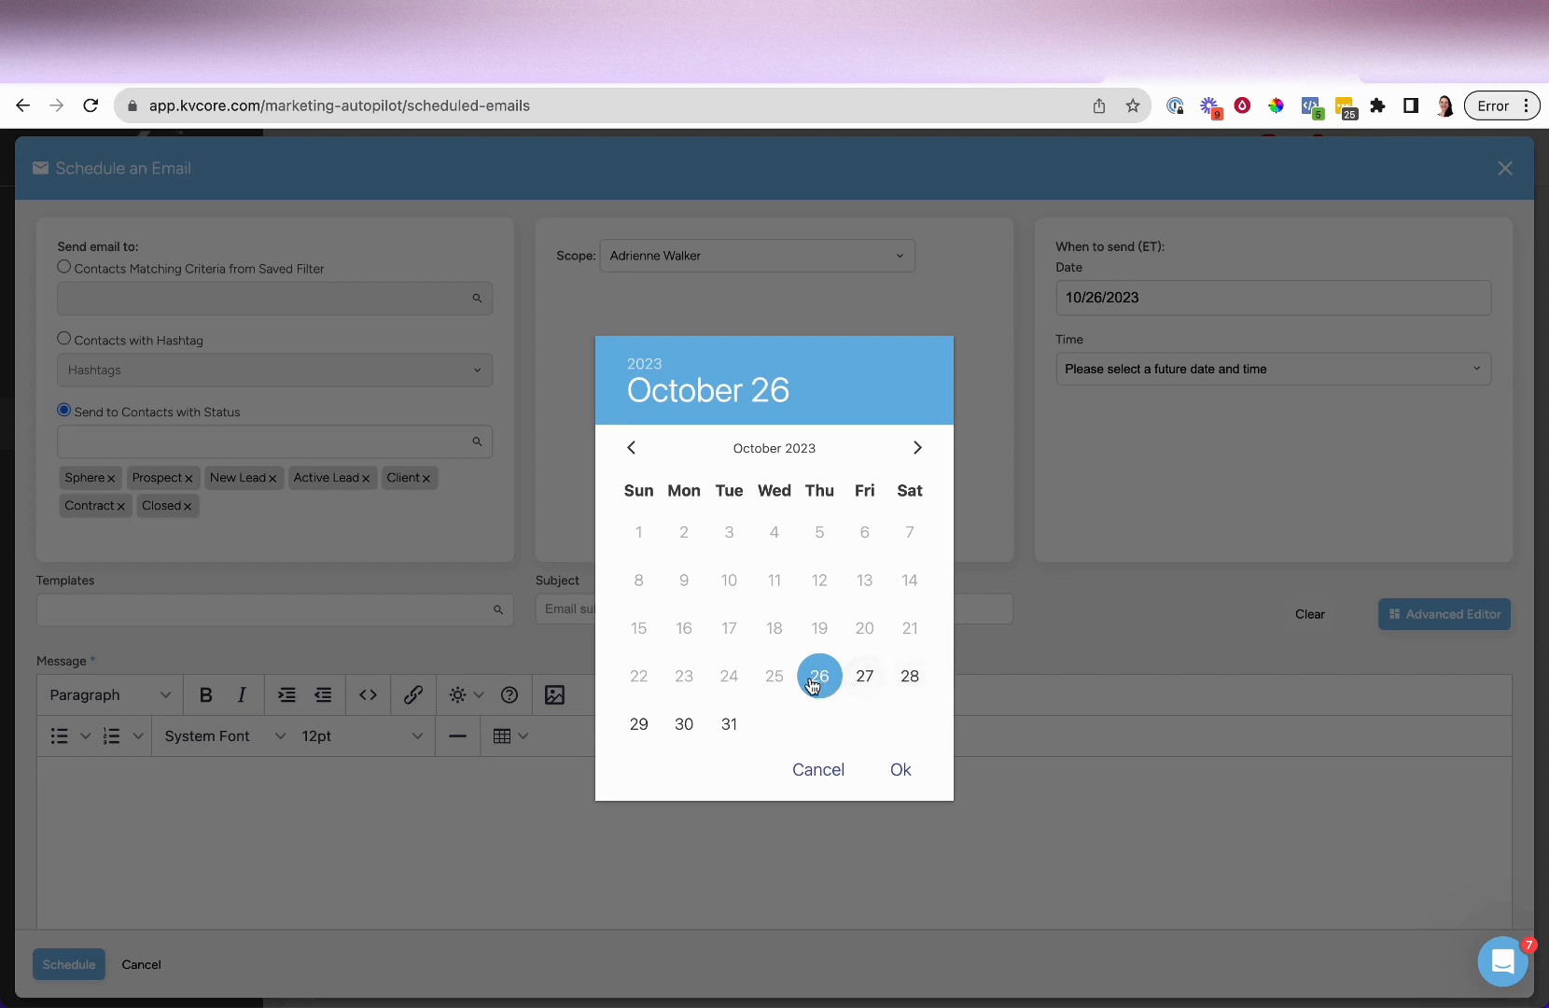
left_click(861, 679)
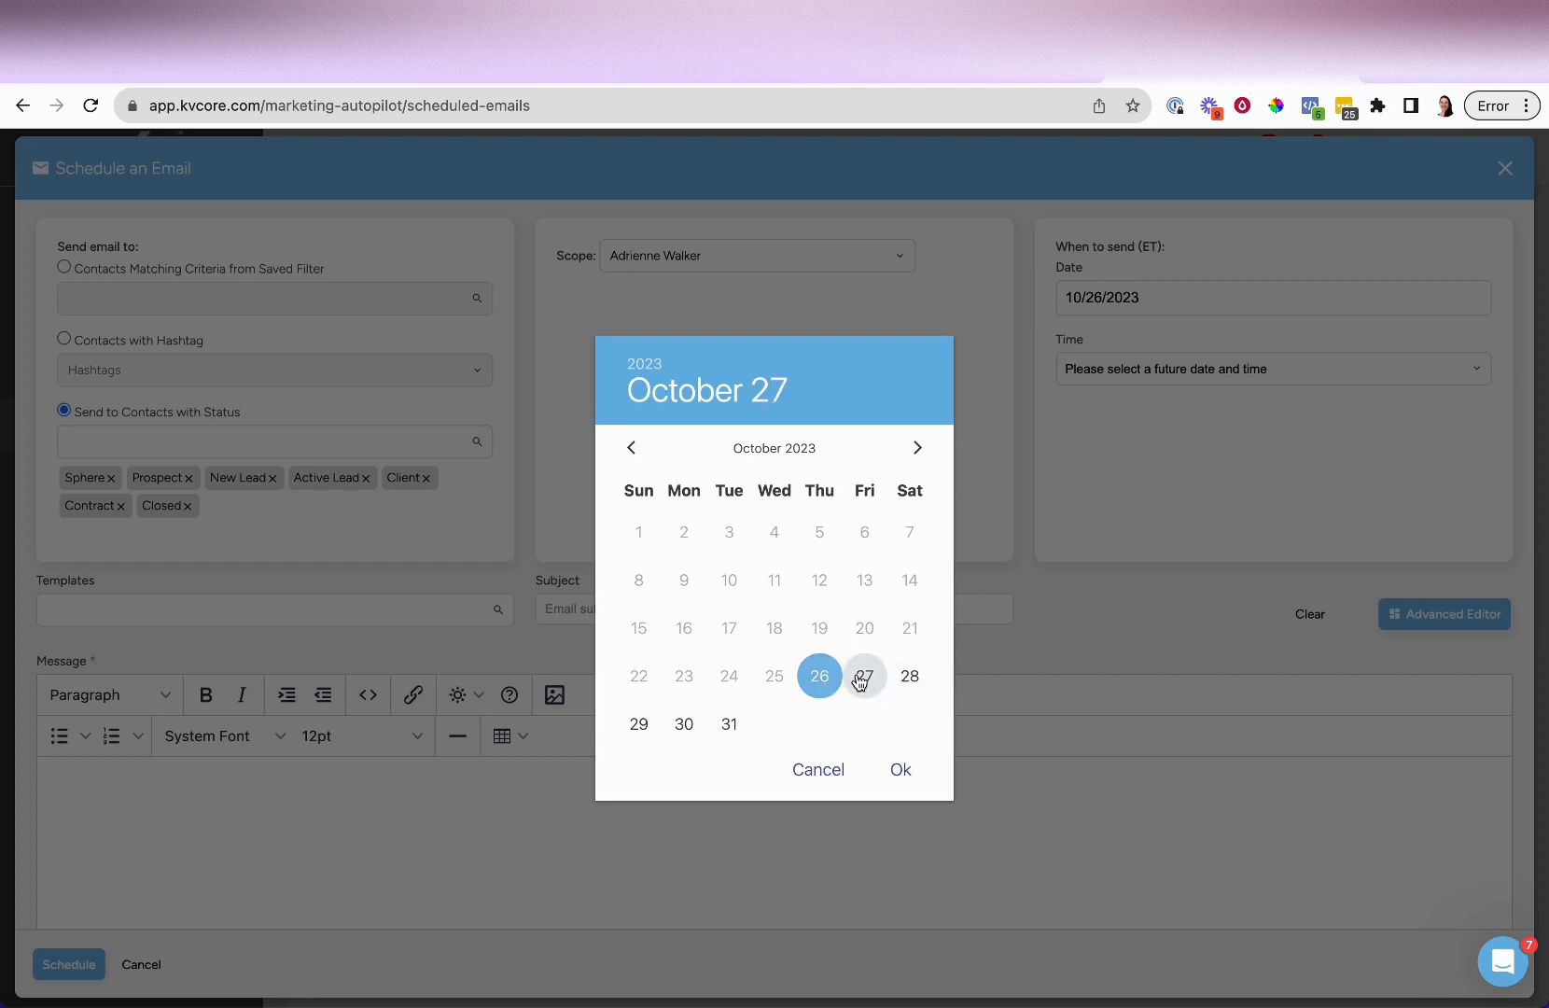
left_click(898, 770)
left_click(1181, 369)
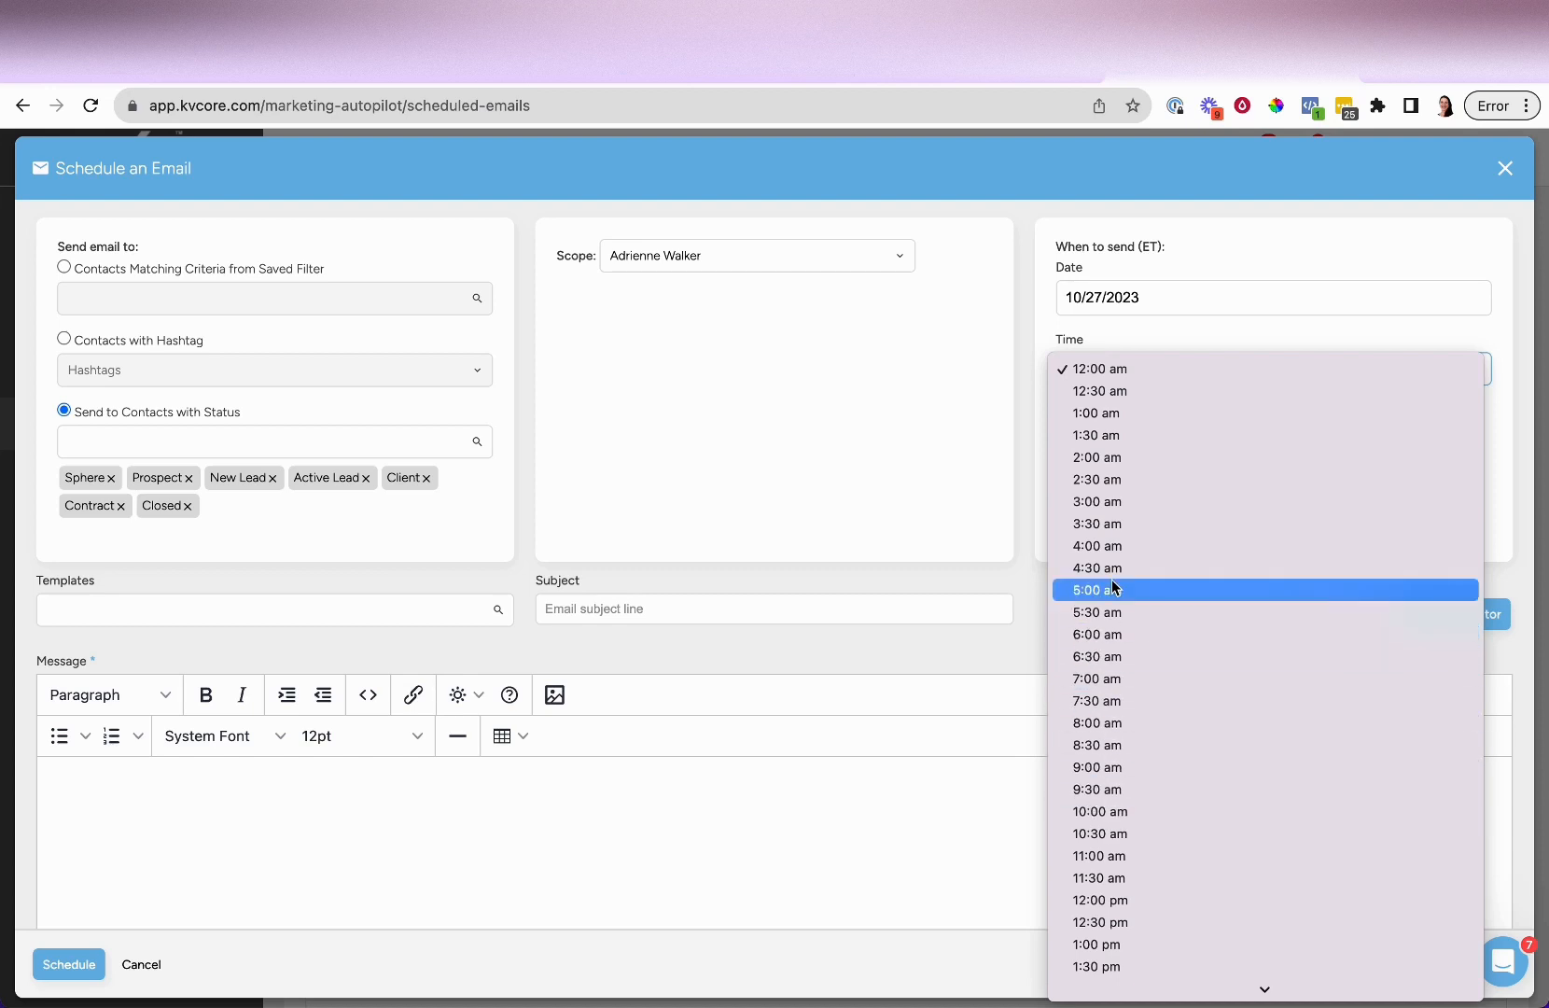
left_click(1061, 329)
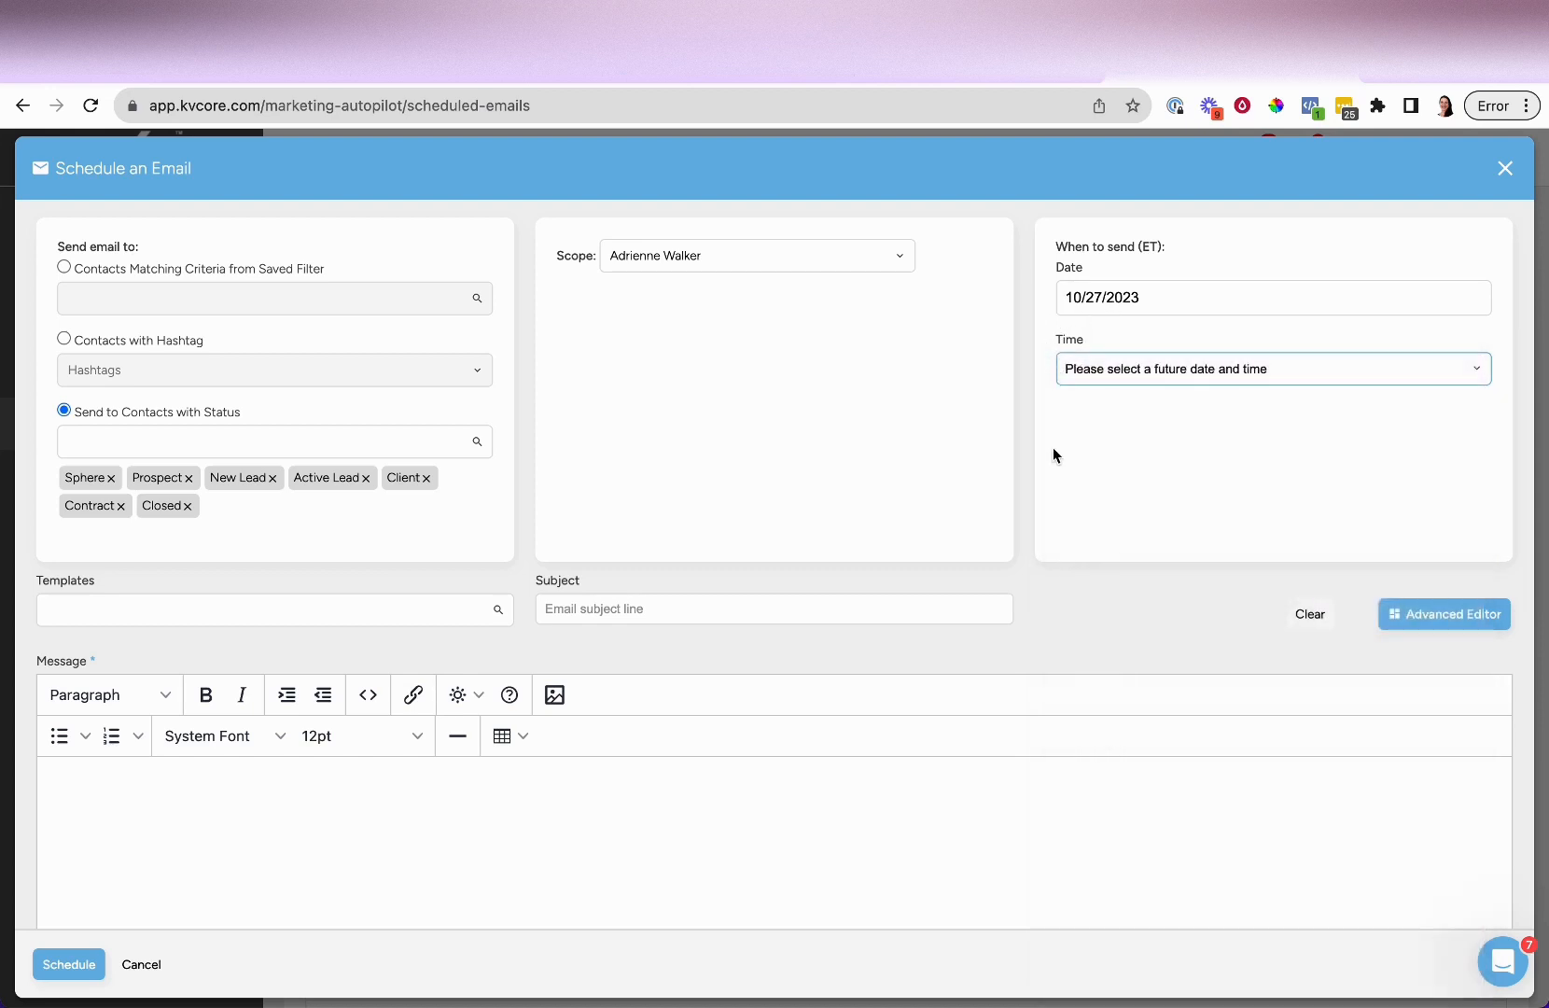
left_click(1130, 378)
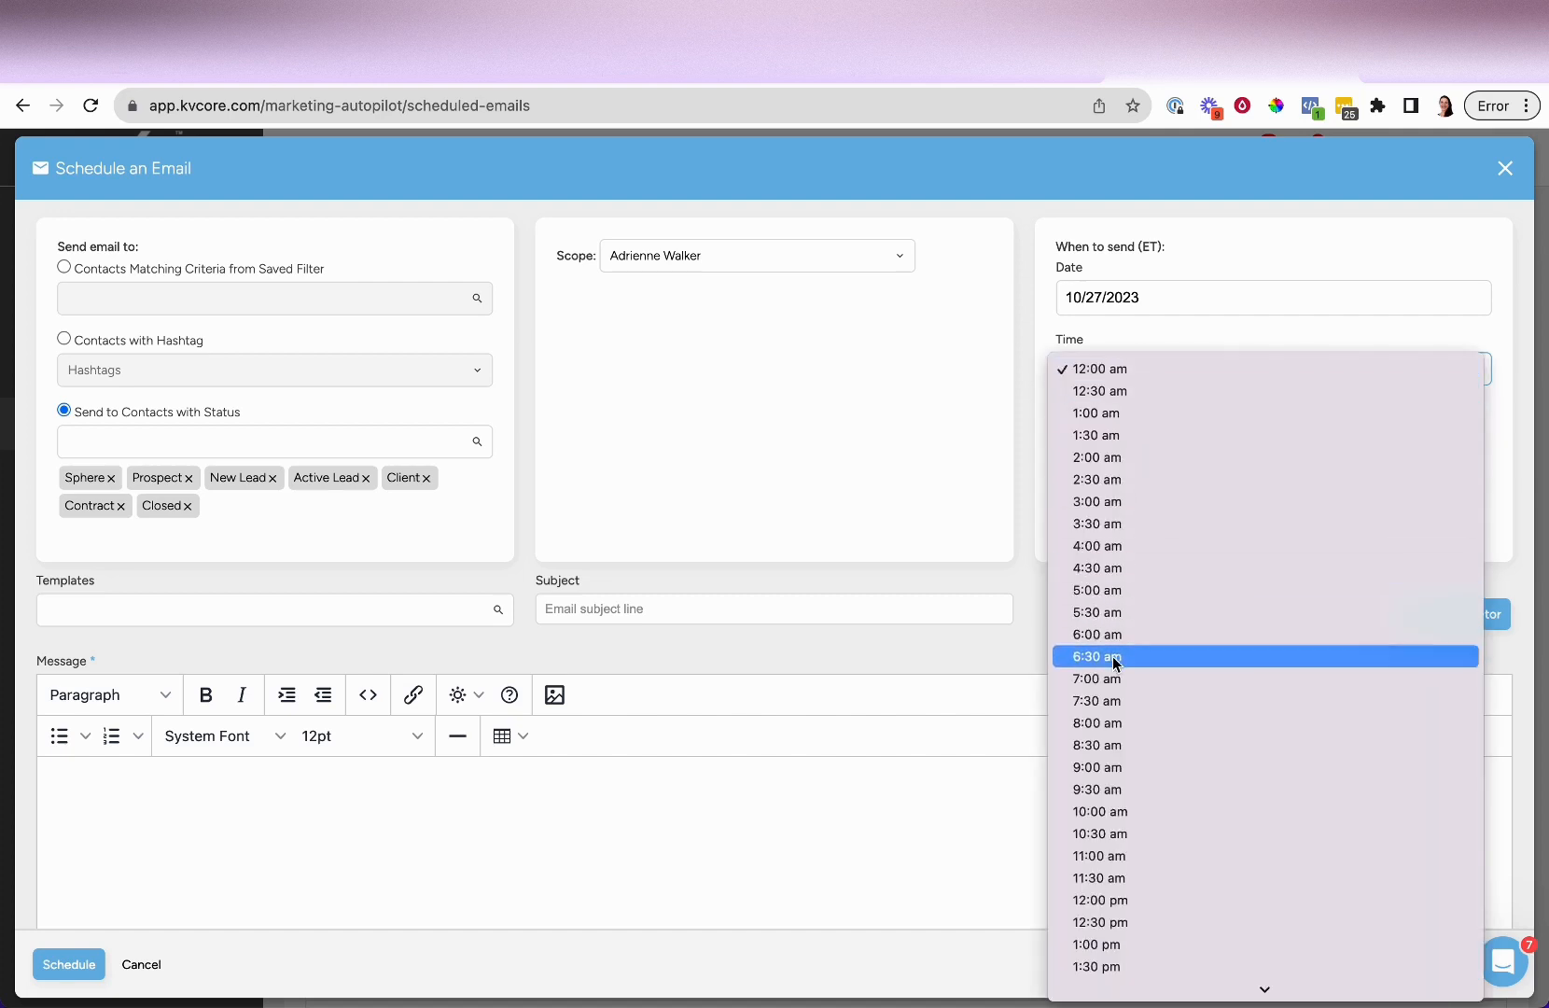
left_click(1105, 733)
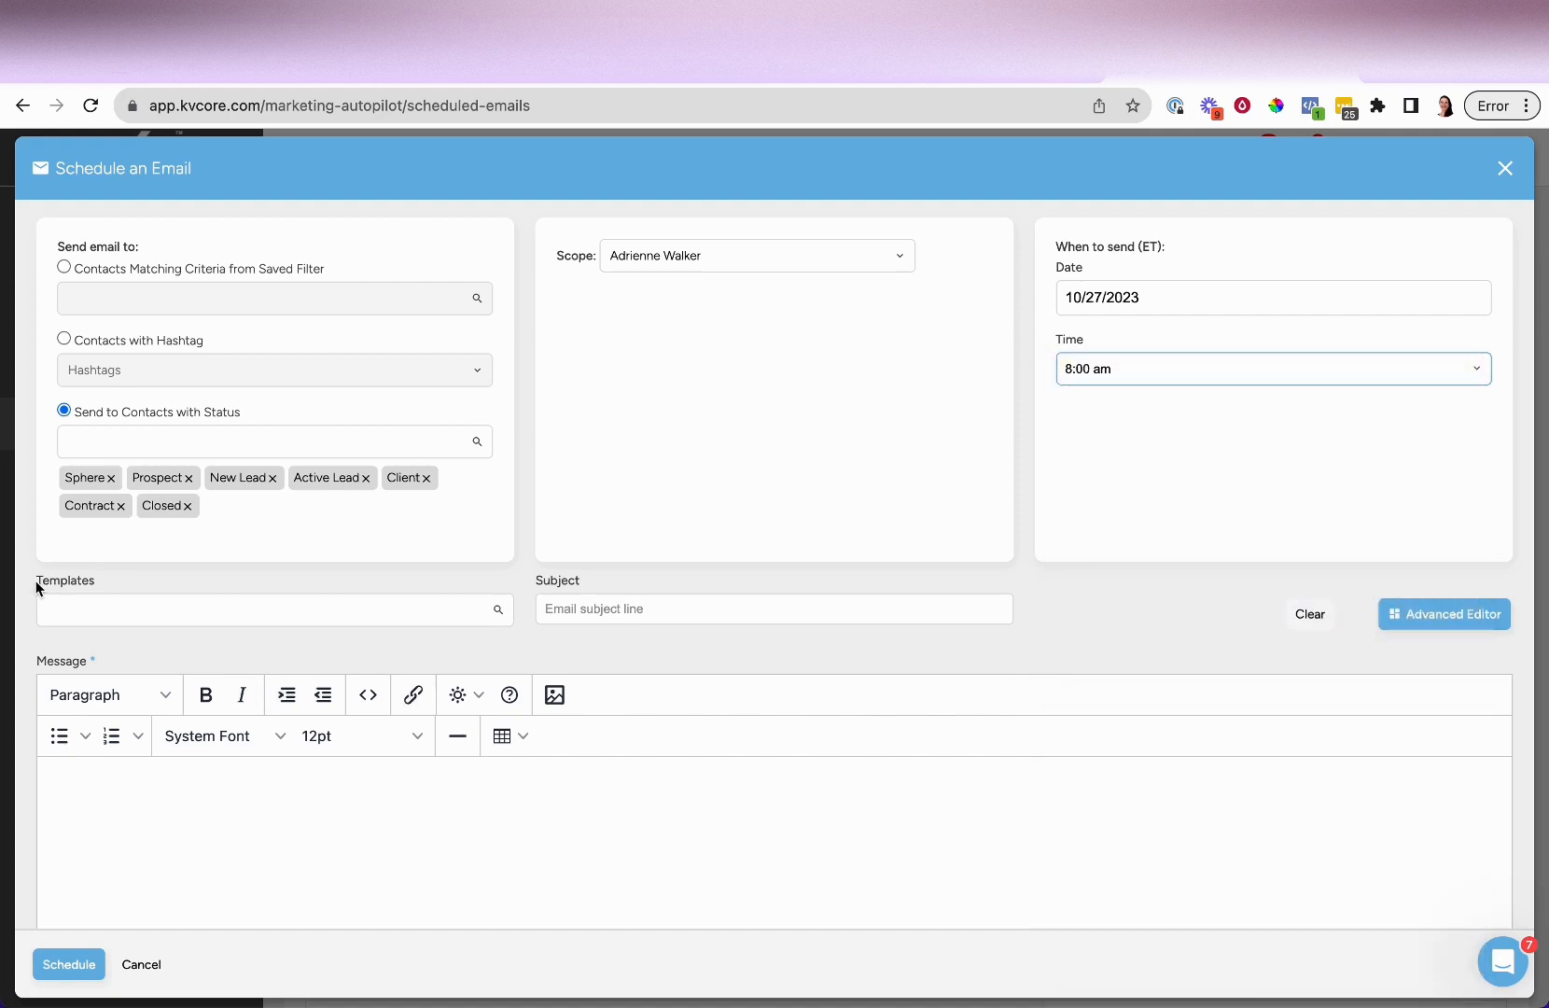
Search the email templates for "newsletter" and load the Monthly Newsletter template into the message.
left_click_drag(39, 580, 124, 587)
left_click(134, 579)
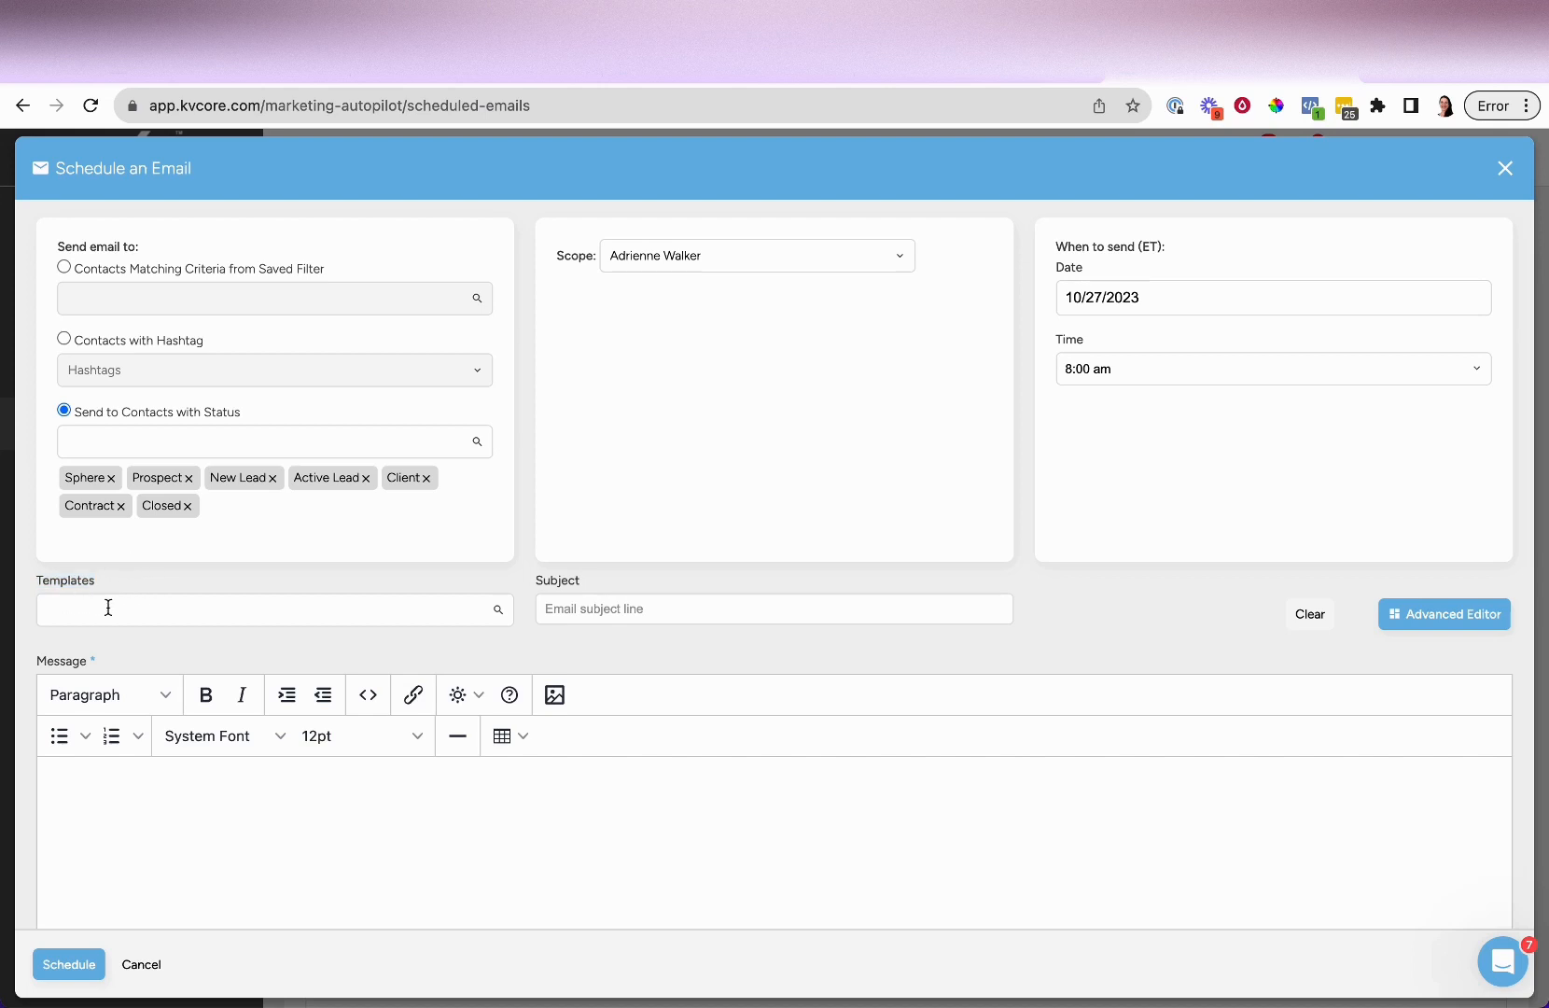
scroll(125, 612, "down", 5)
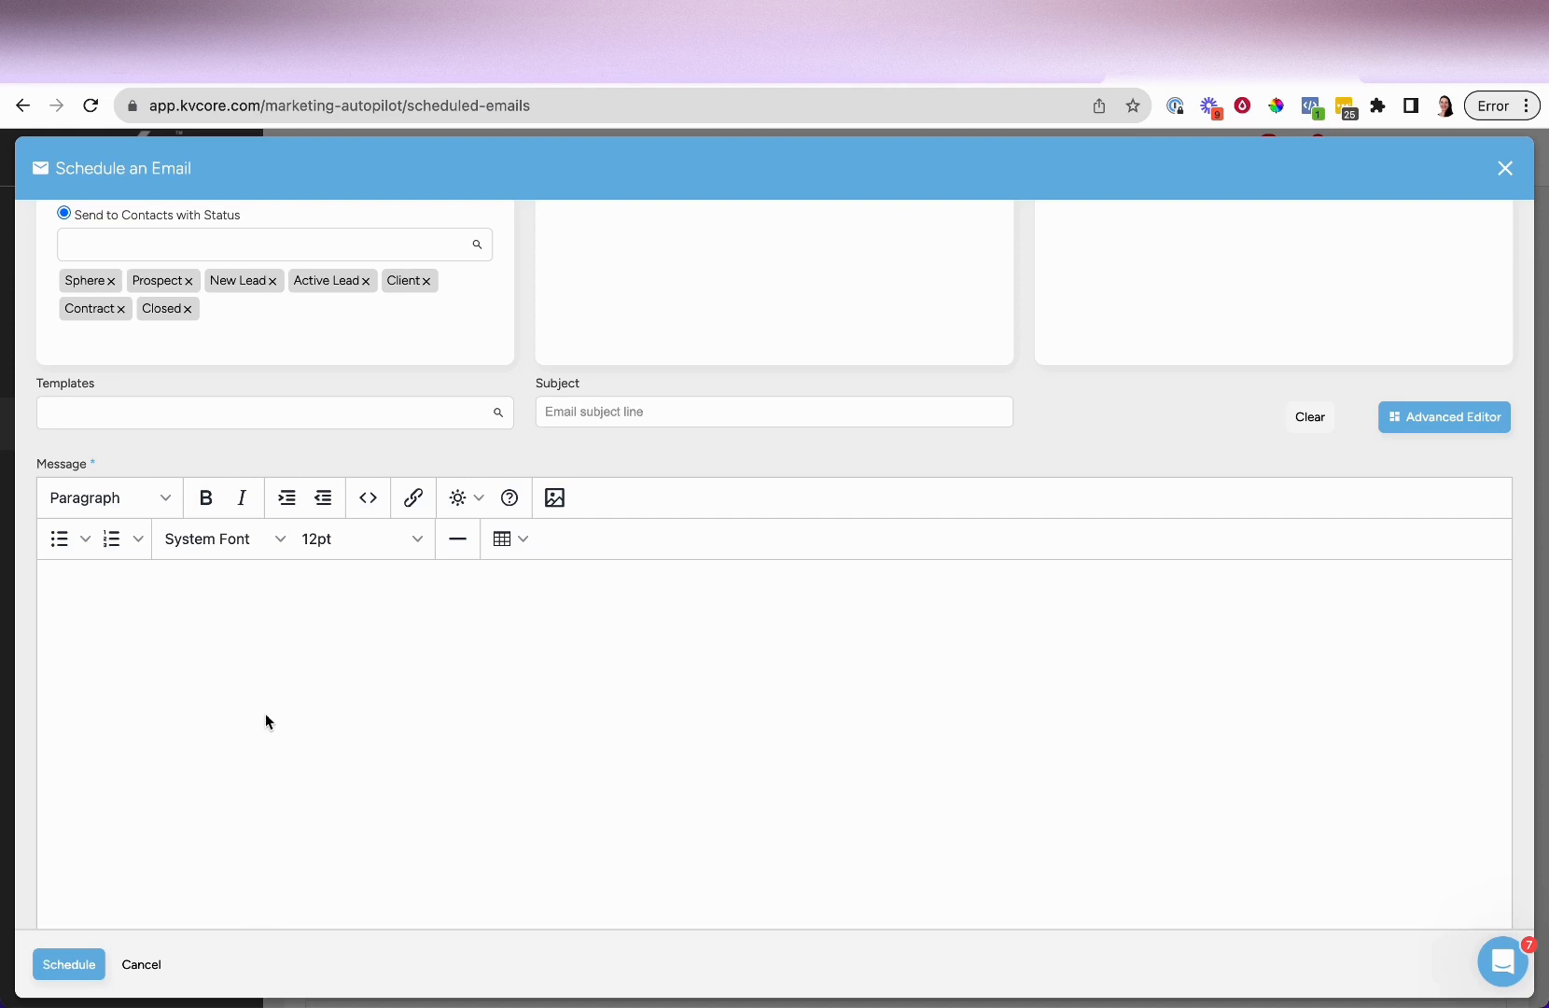
left_click(137, 415)
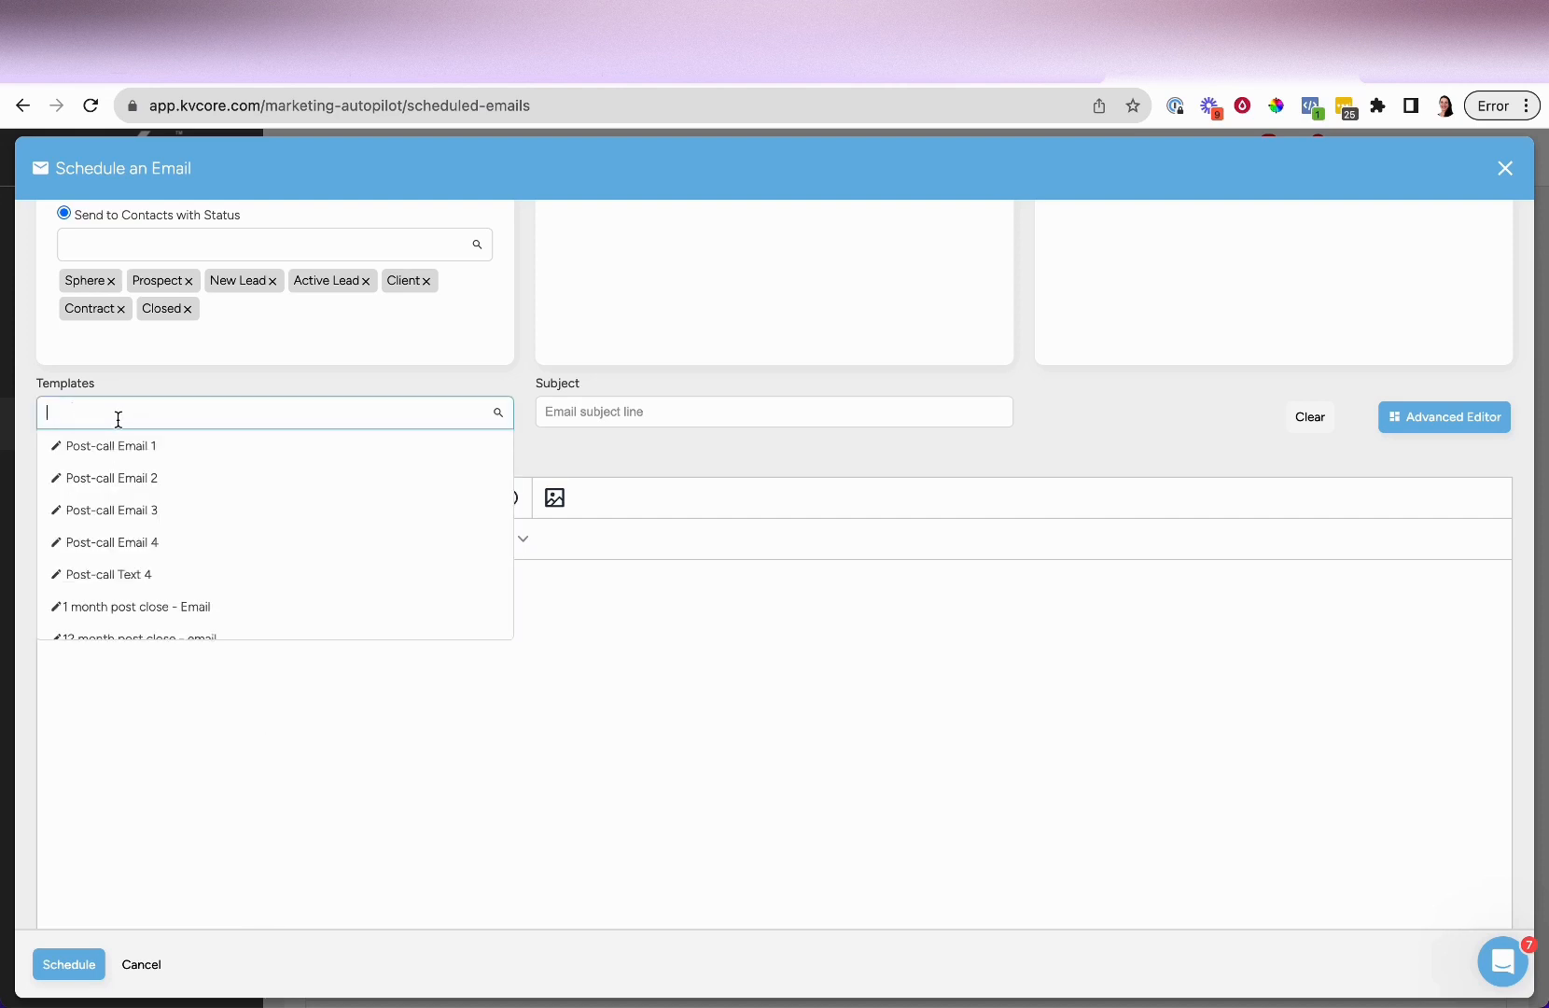
type("newsletter")
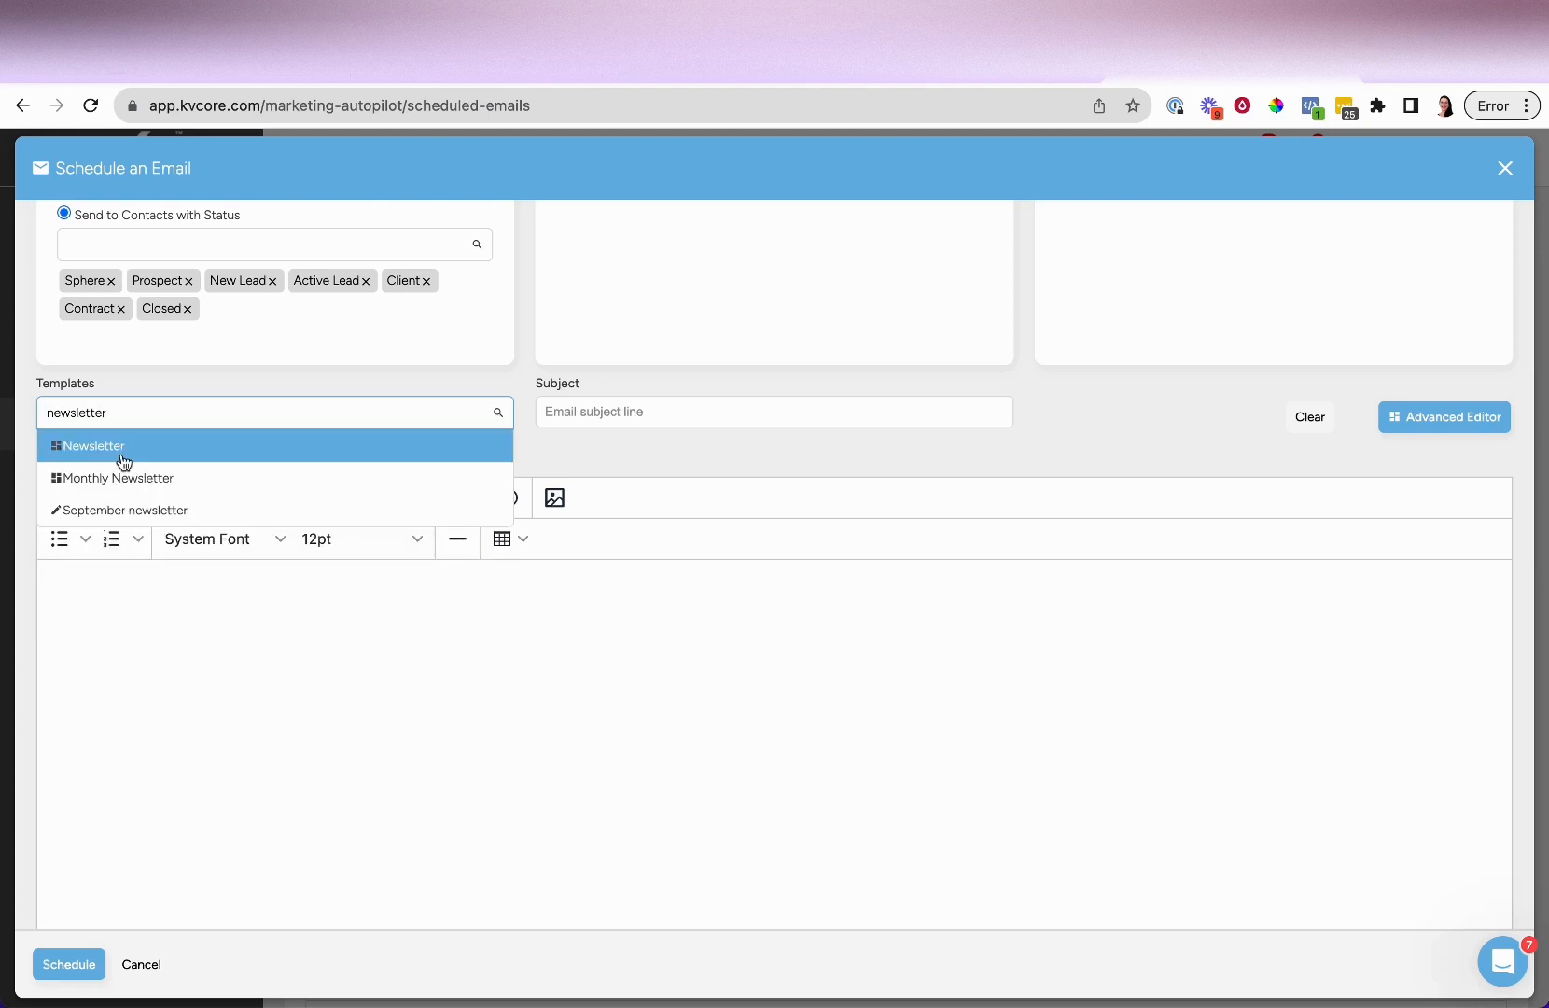
left_click(138, 480)
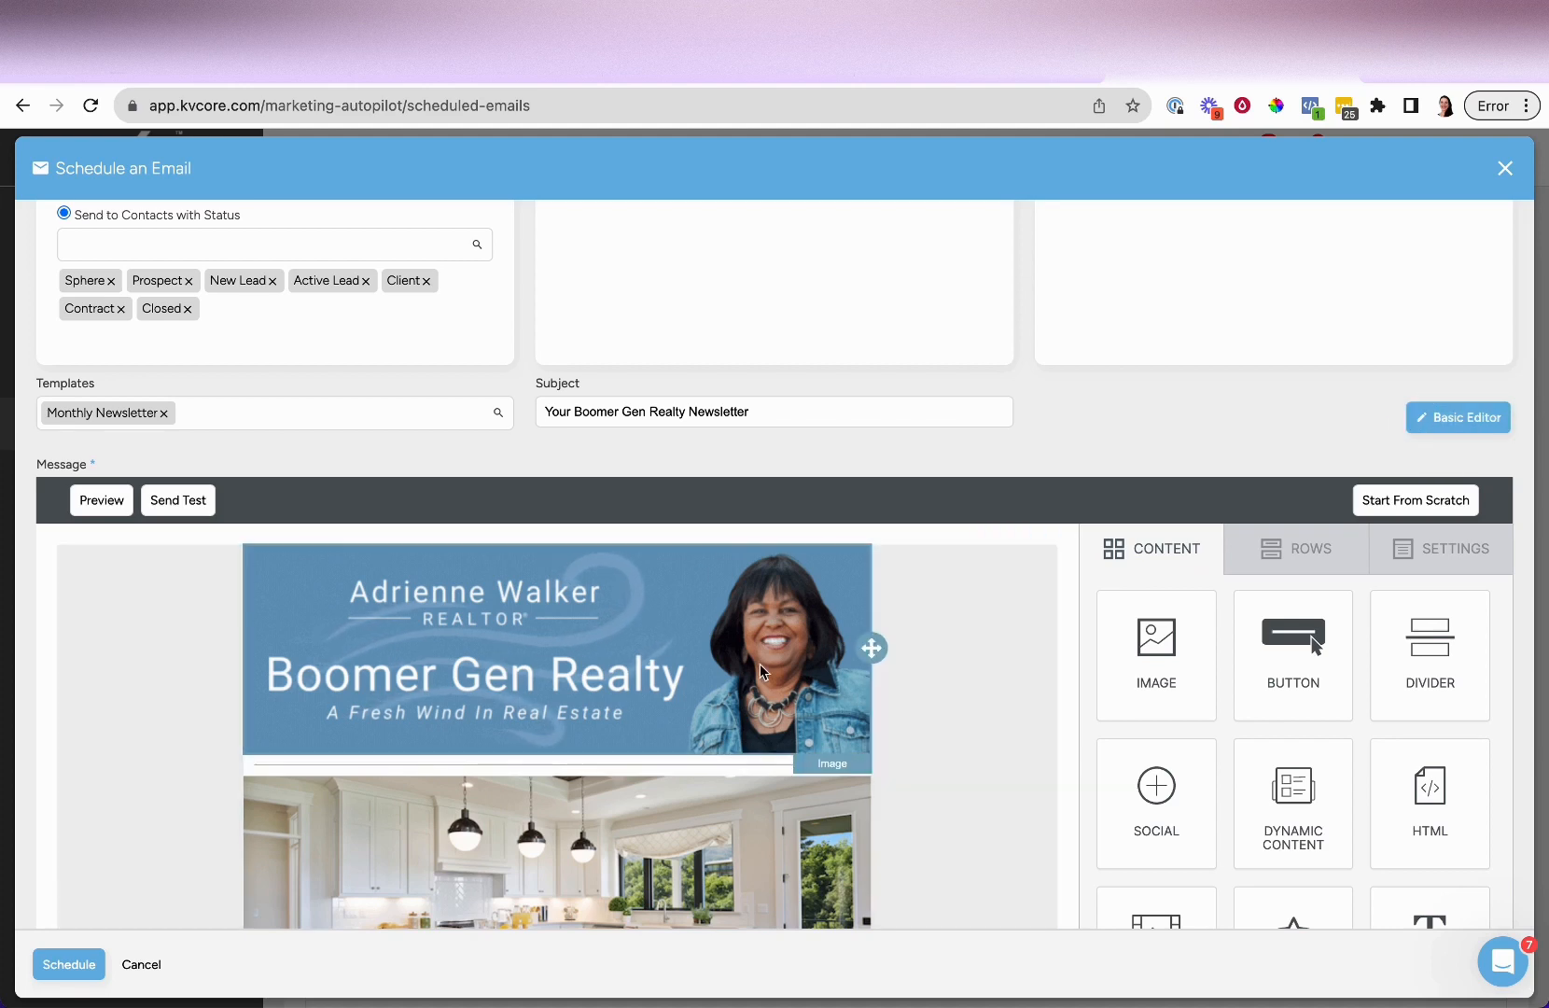
Examine the loaded Monthly Newsletter layout from the header banner through the kitchen photo to the headline text.
scroll(760, 670, "down", 2)
scroll(761, 670, "up", 2)
scroll(1400, 756, "down", 1)
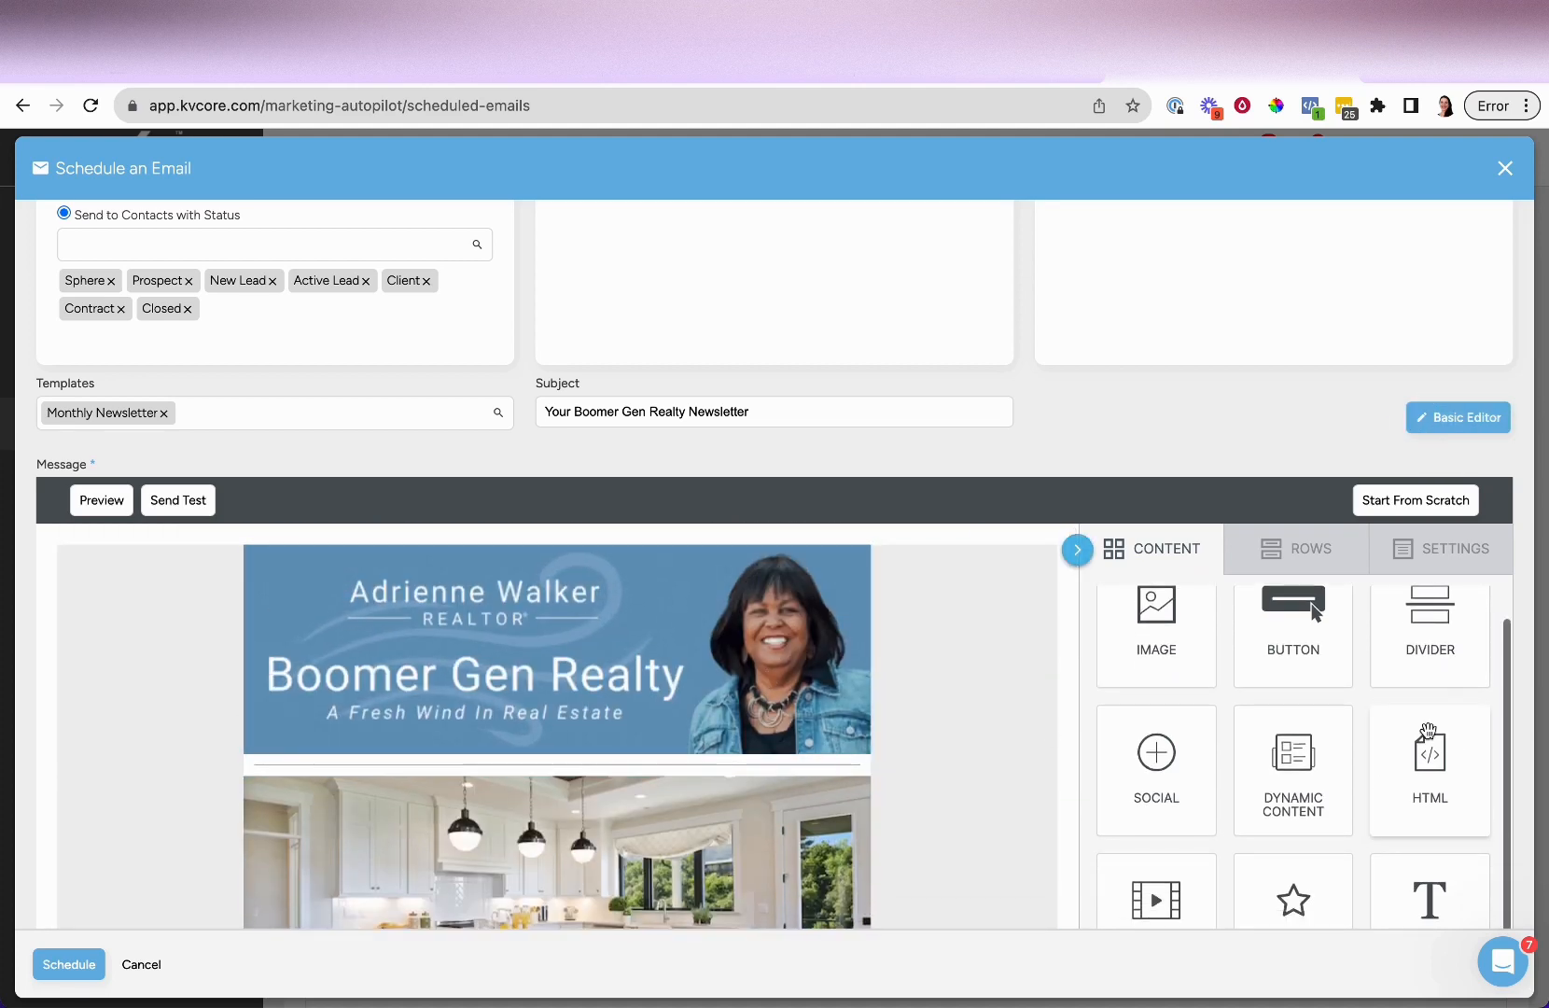
scroll(1357, 806, "down", 5)
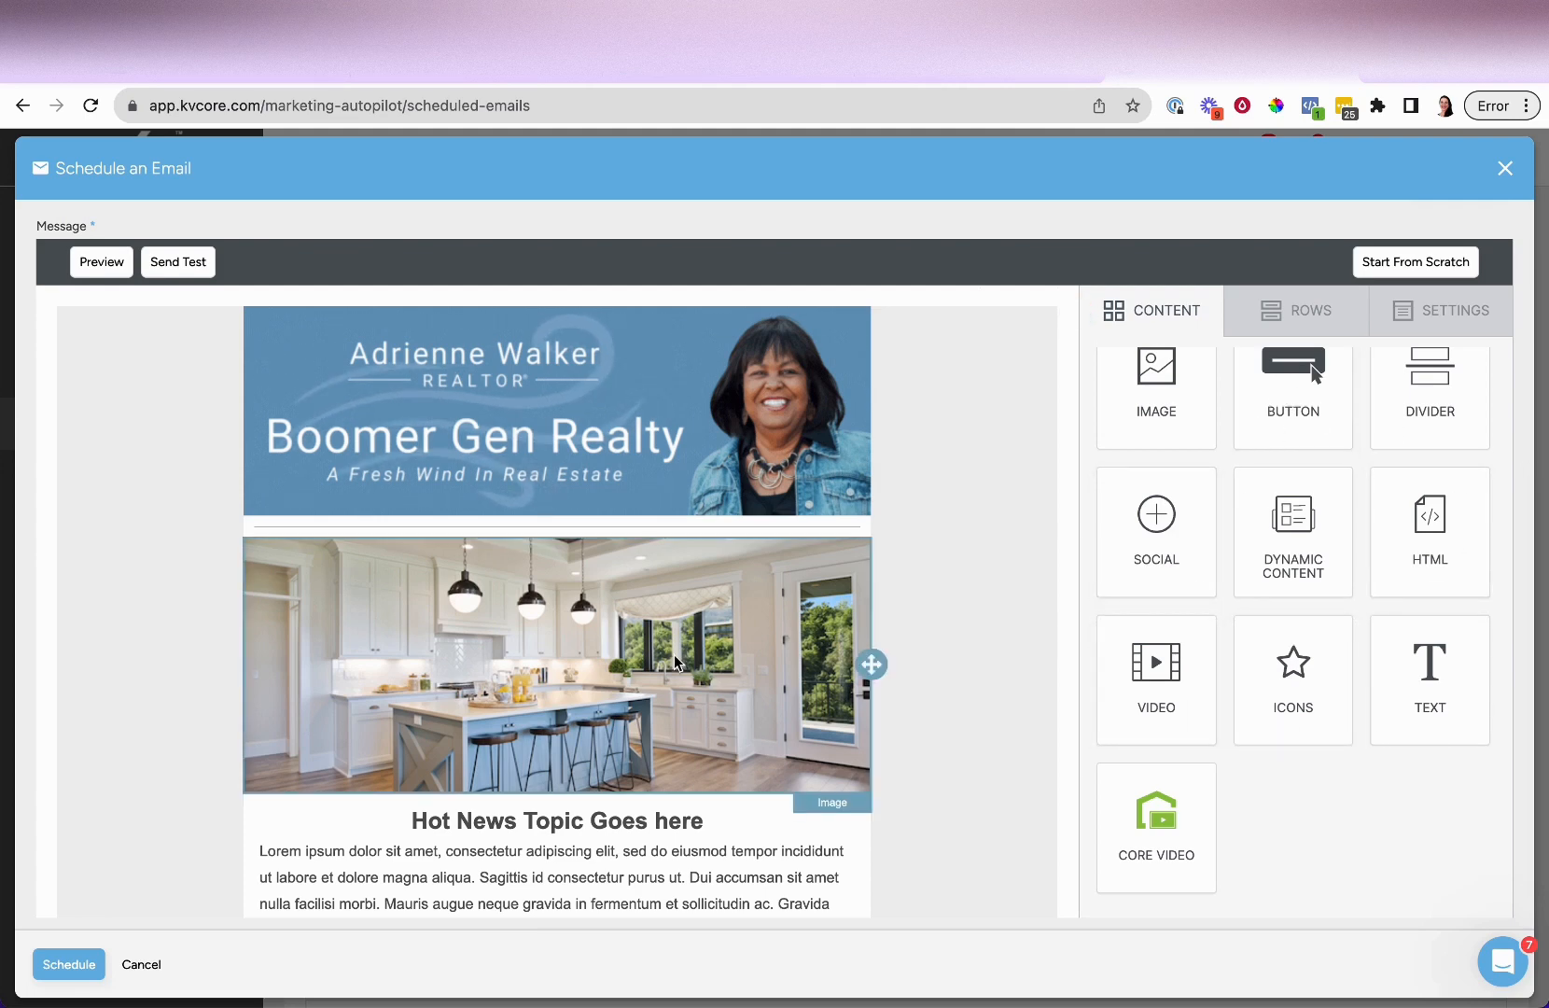
scroll(676, 653, "up", 4)
scroll(679, 647, "down", 3)
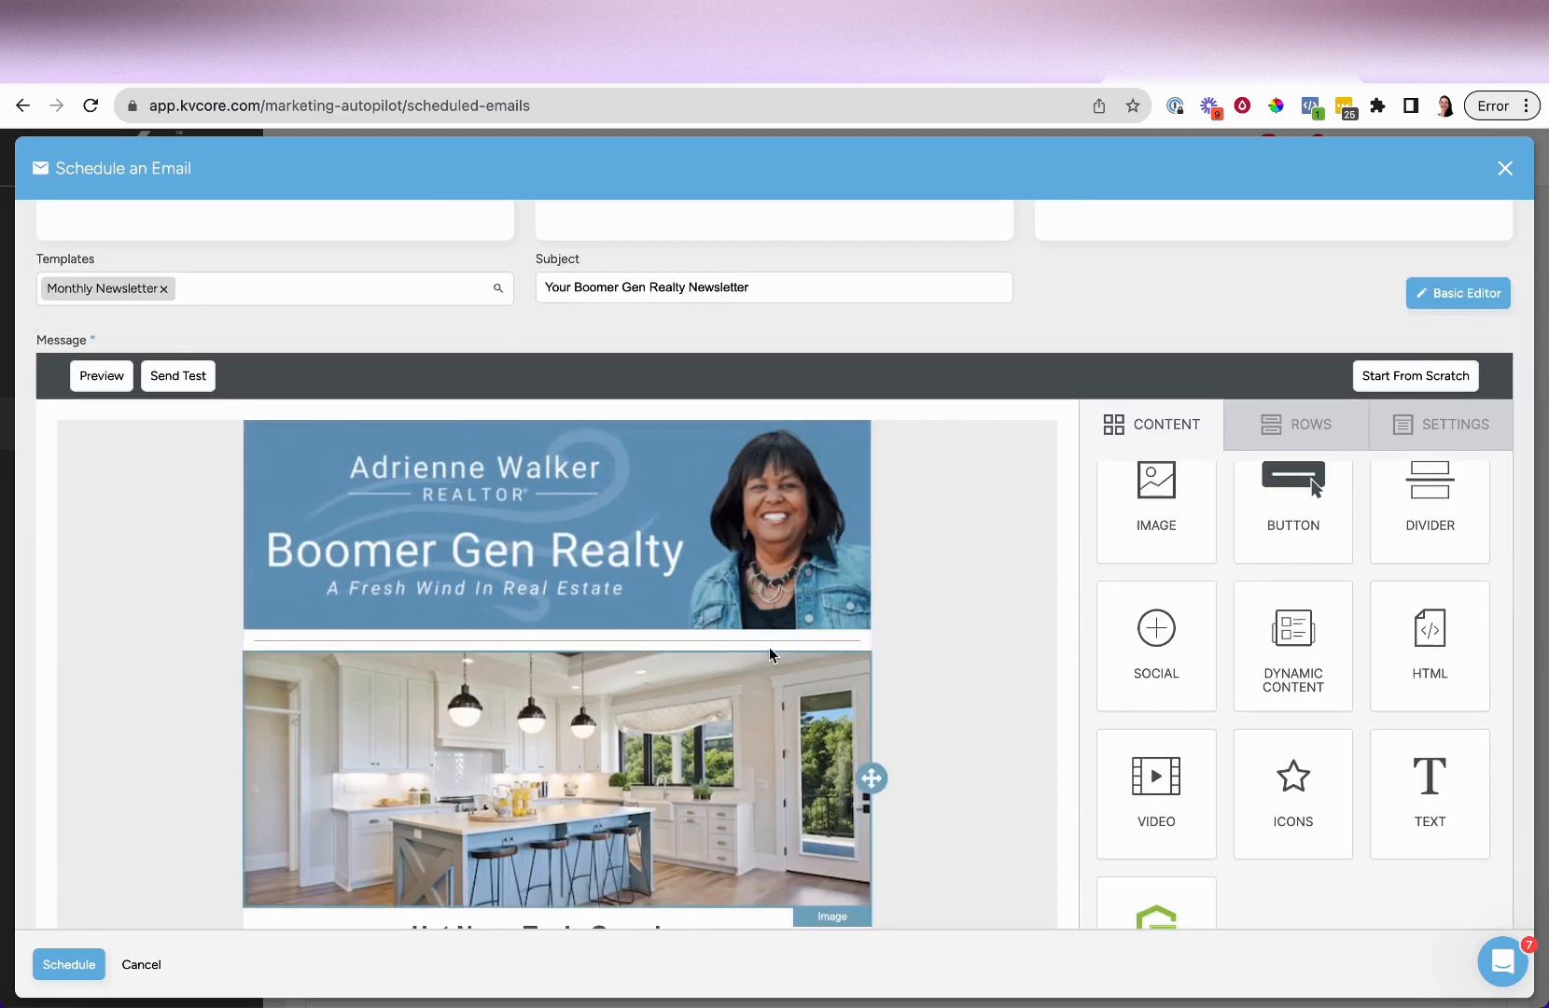
scroll(771, 654, "down", 3)
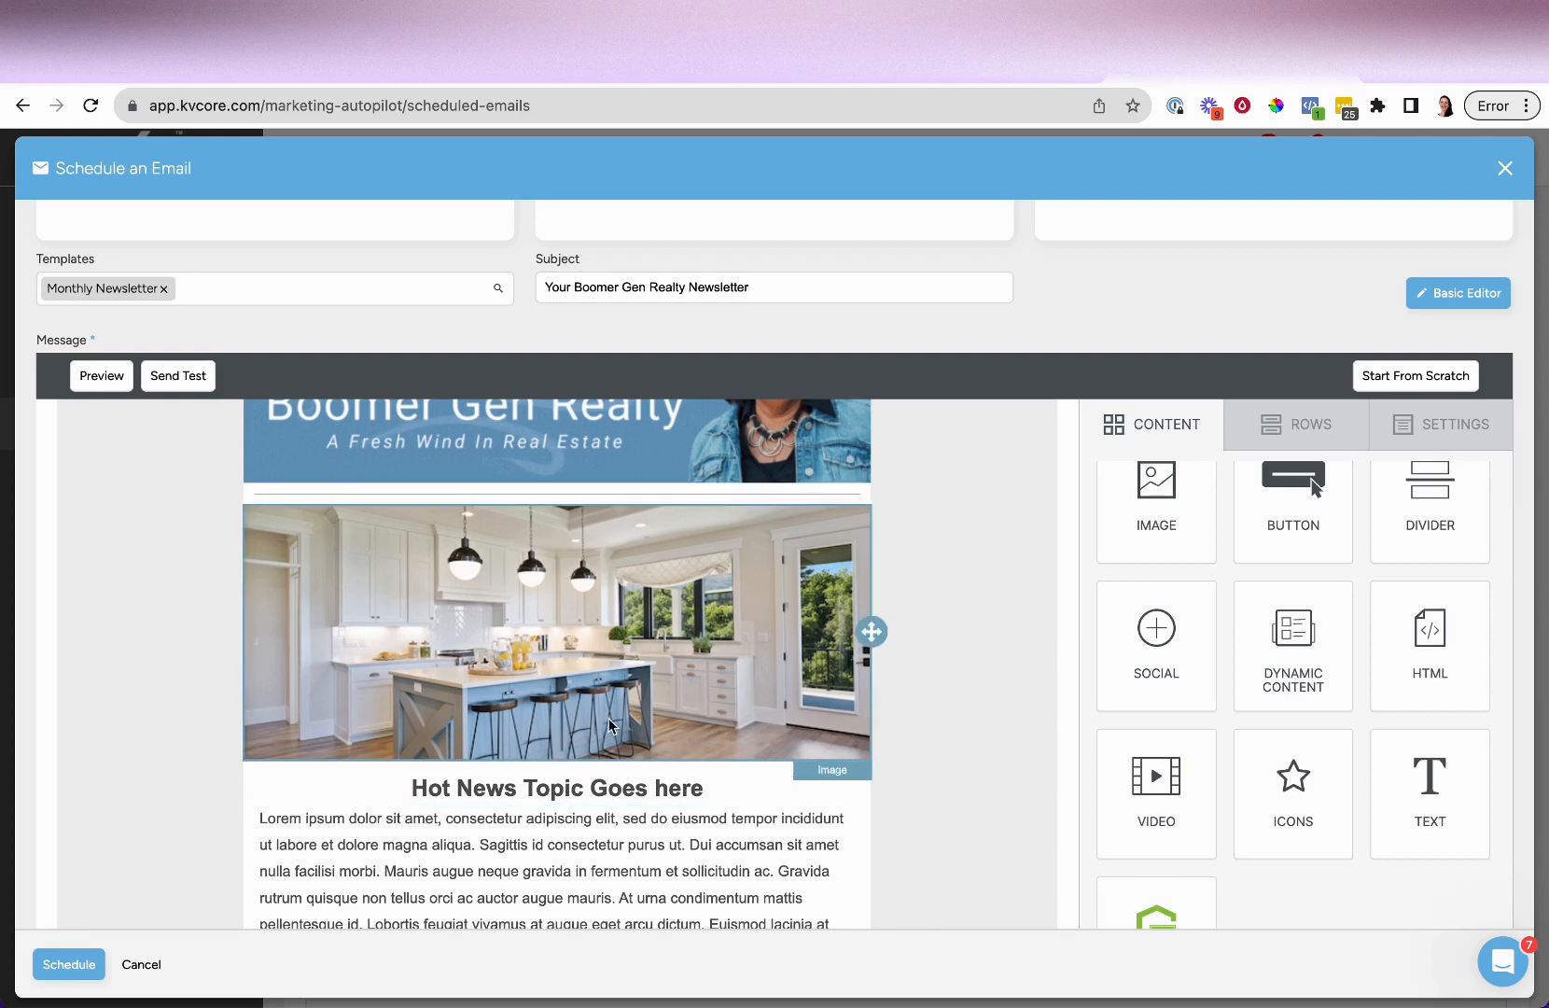
scroll(647, 719, "up", 3)
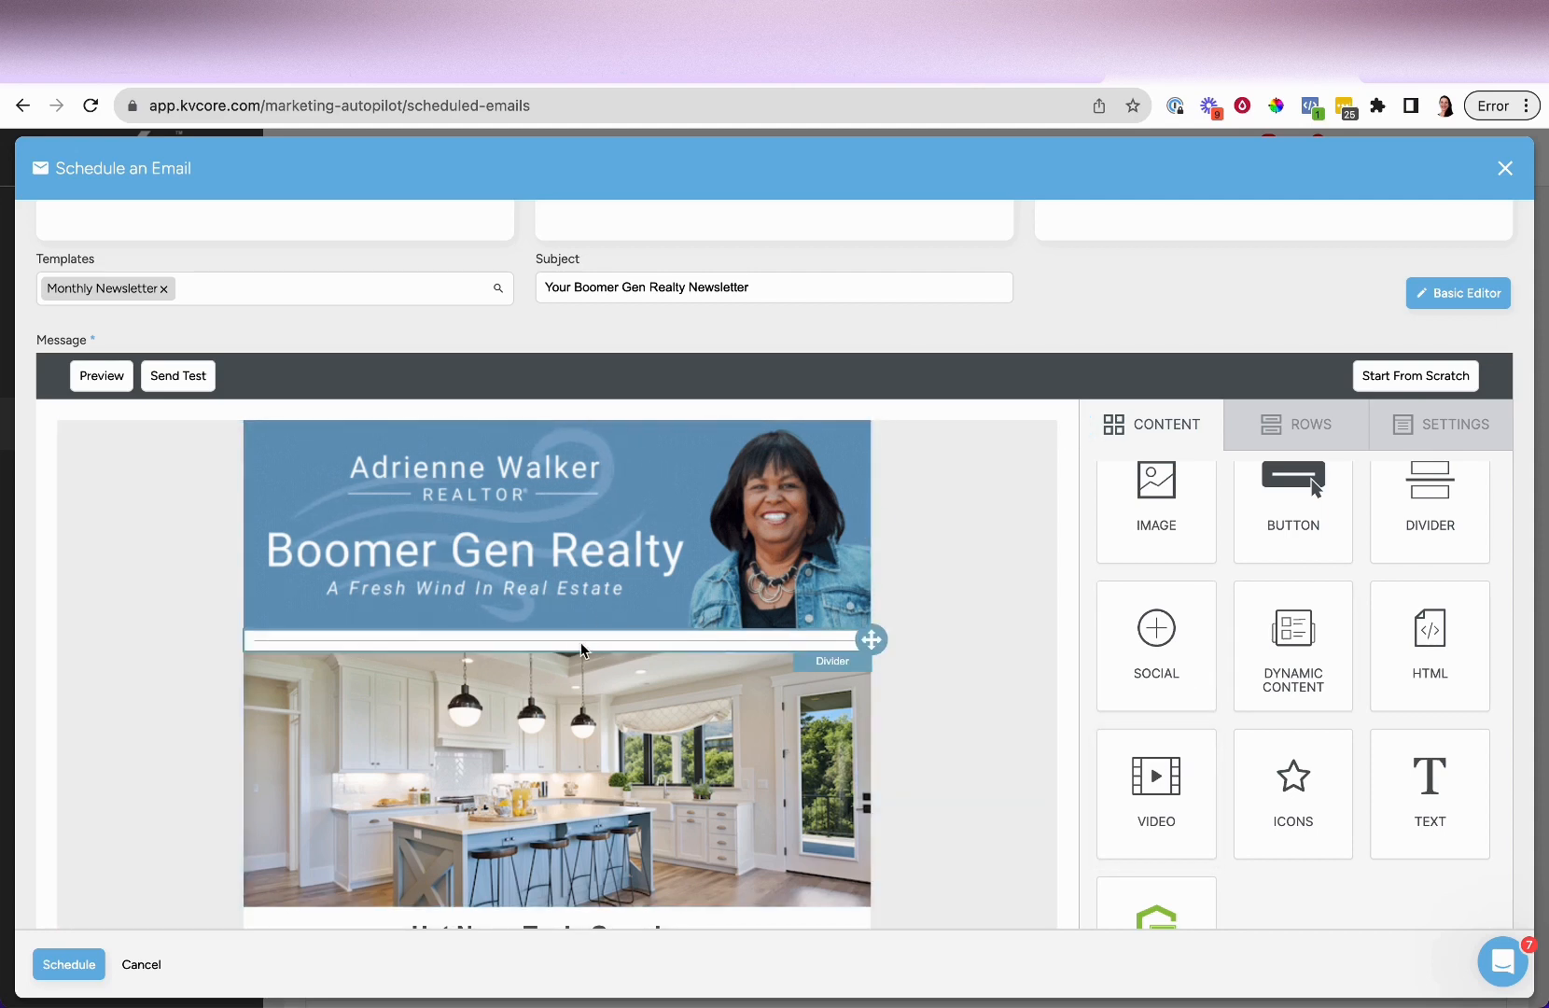
scroll(578, 653, "down", 3)
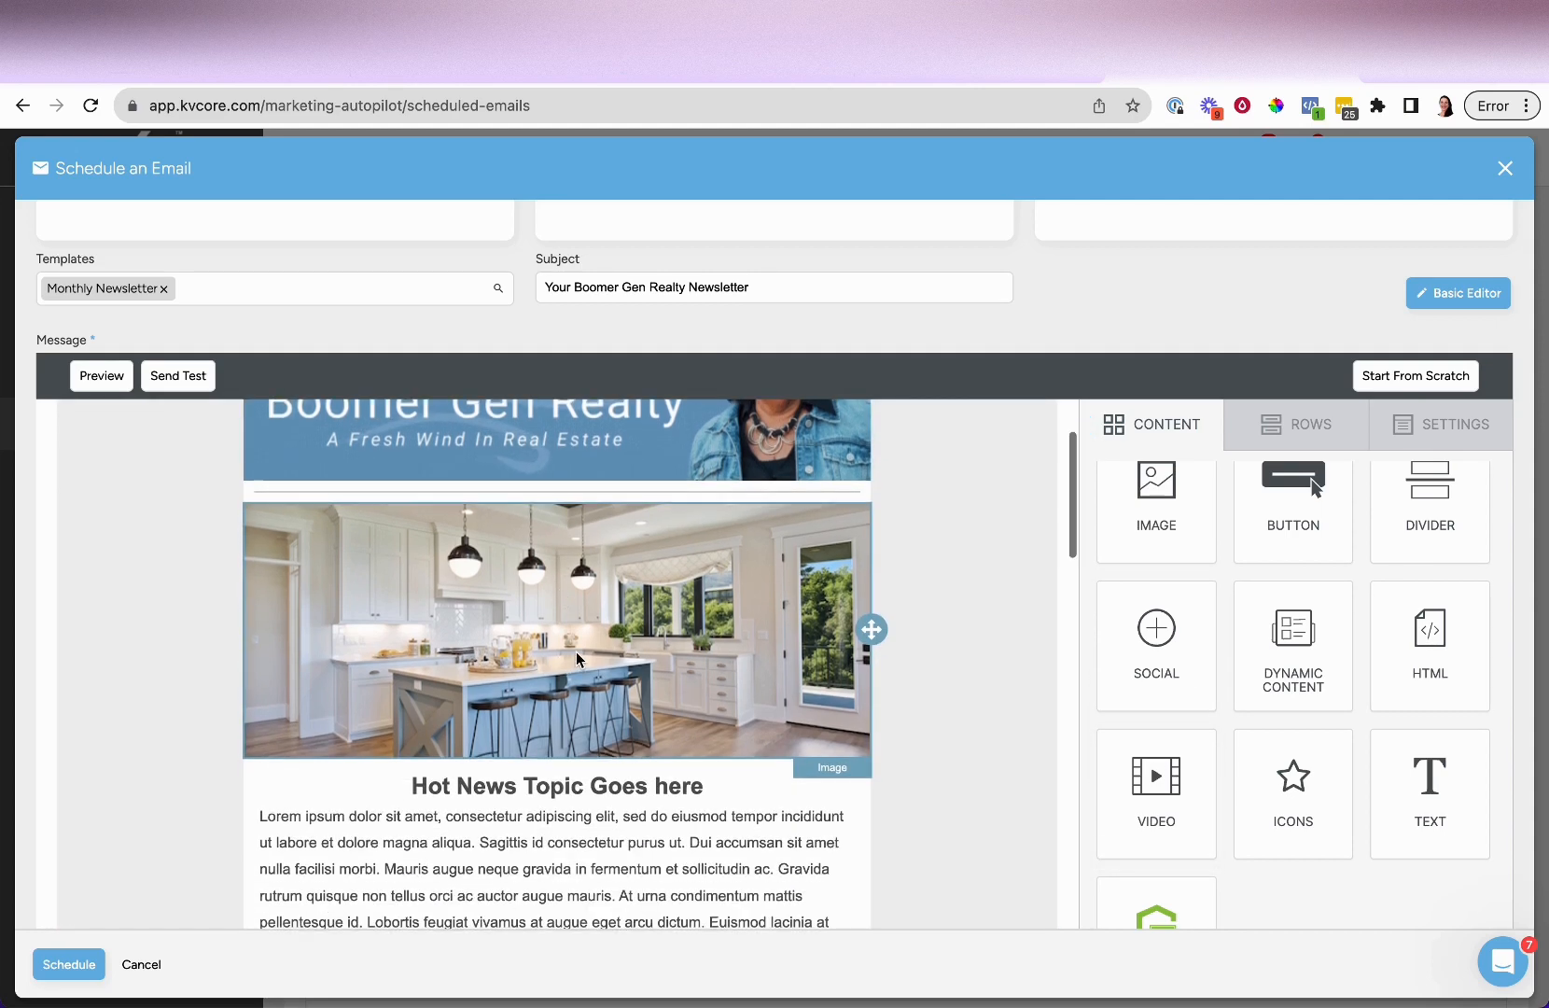
scroll(577, 659, "up", 3)
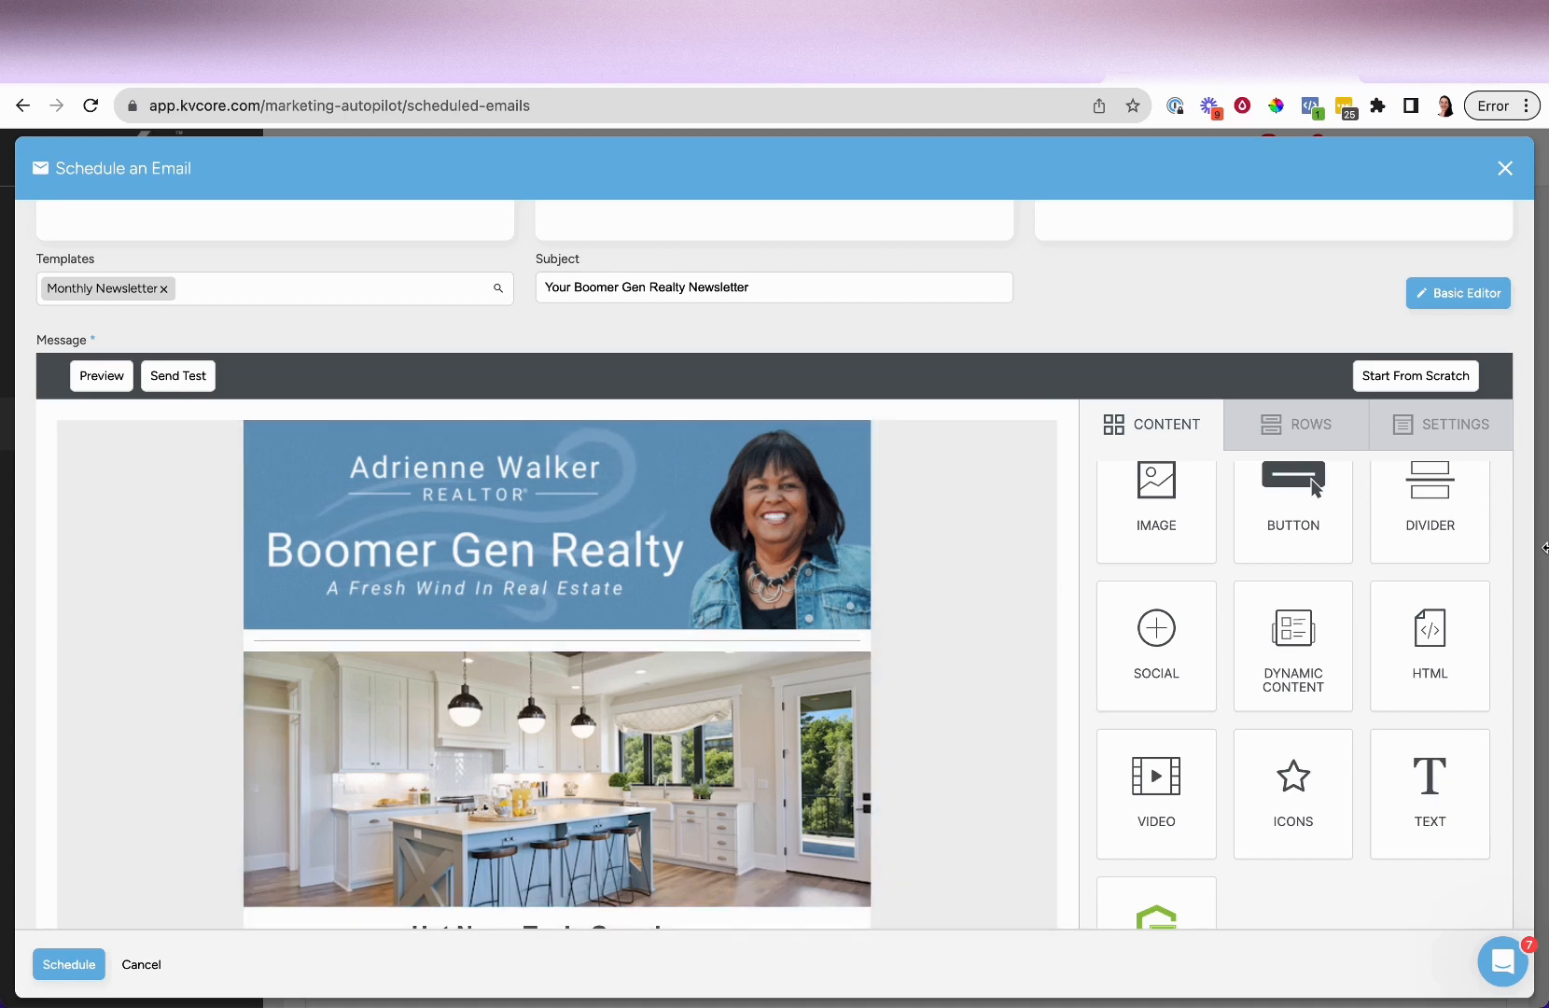
Narrow the browser window to check how the newsletter displays at a small width, and restore the full width.
left_click_drag(1546, 548, 684, 546)
scroll(460, 569, "down", 10)
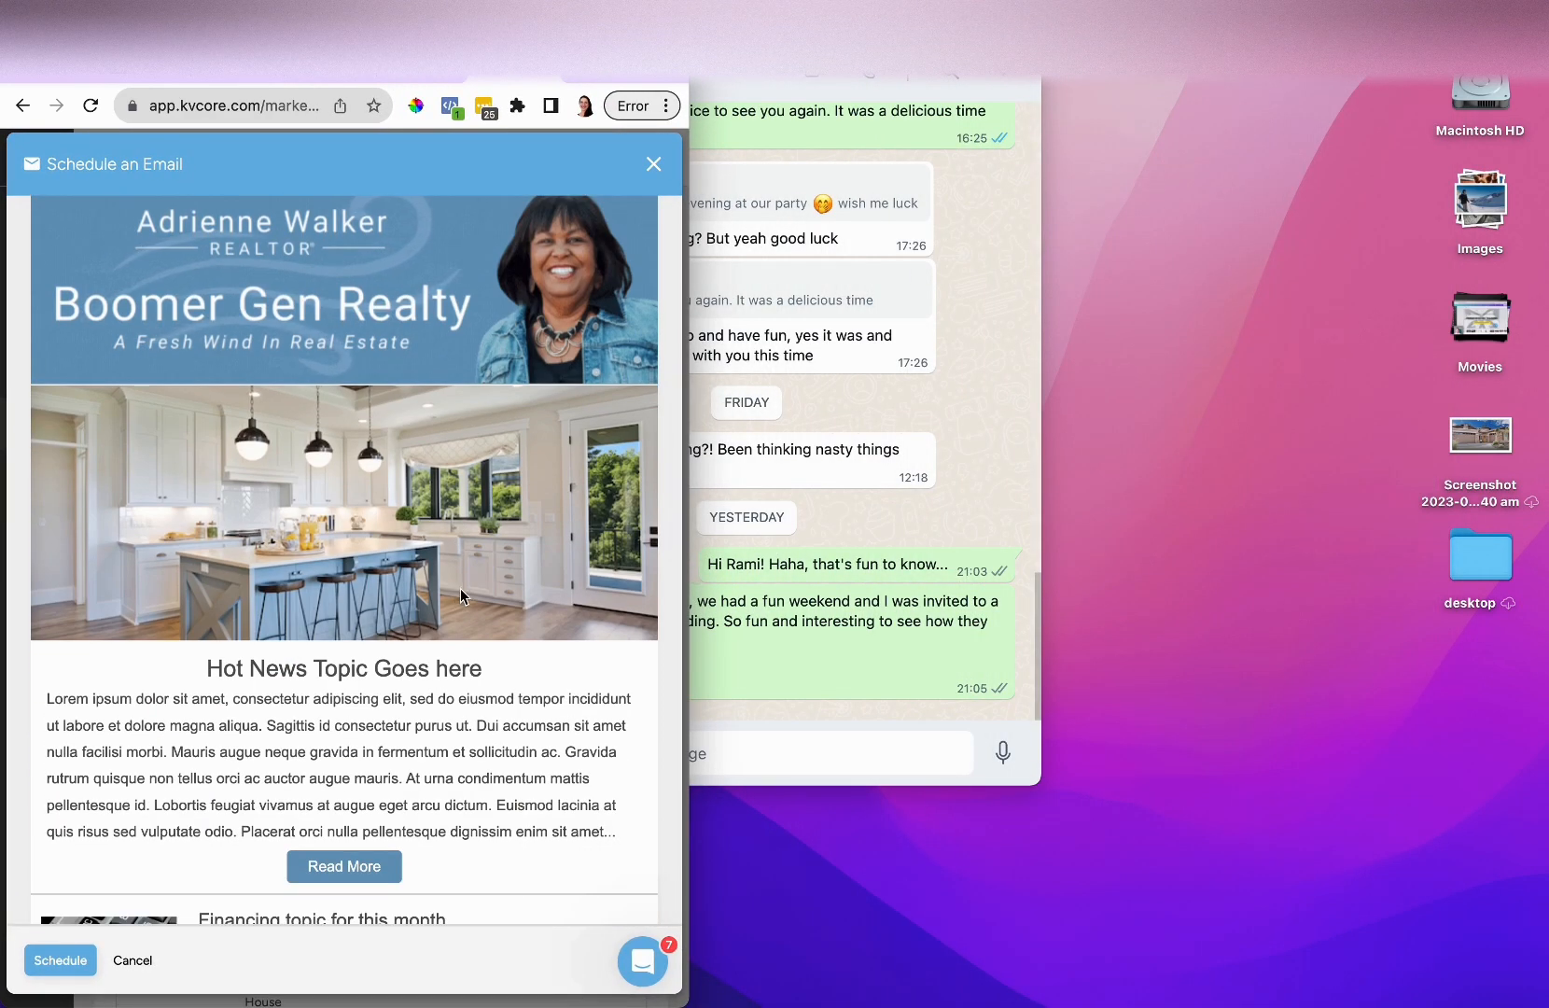
scroll(460, 588, "up", 3)
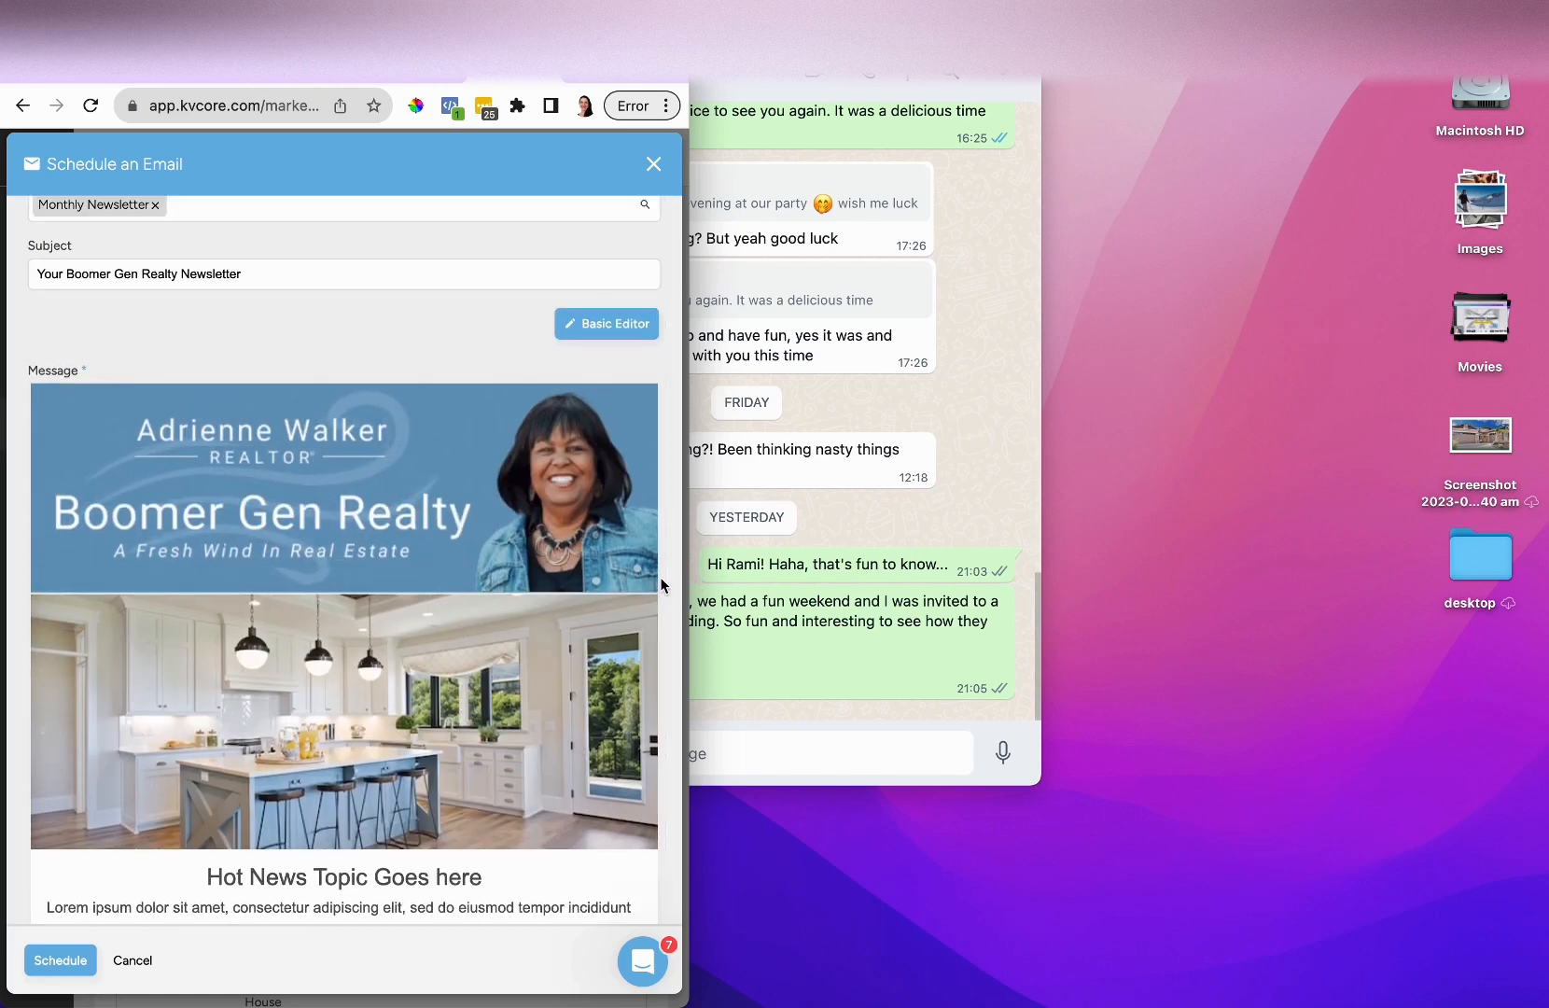
left_click_drag(687, 559, 1540, 548)
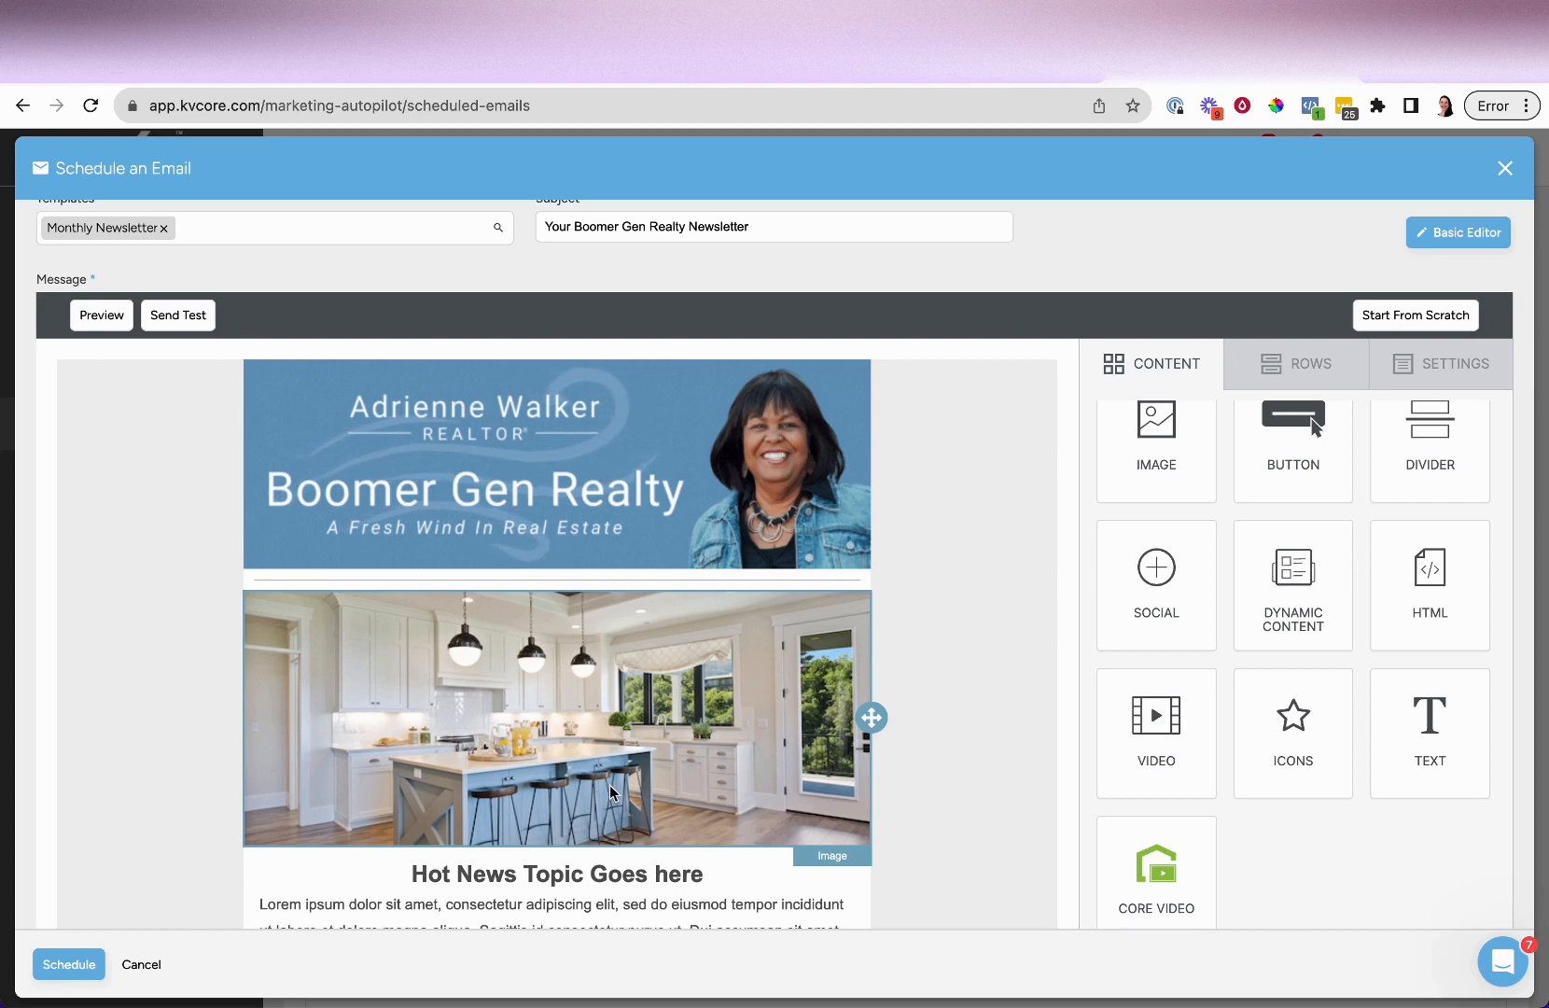
Select the newsletter's header banner image and open the file manager to change it.
scroll(545, 778, "up", 4)
scroll(551, 778, "down", 3)
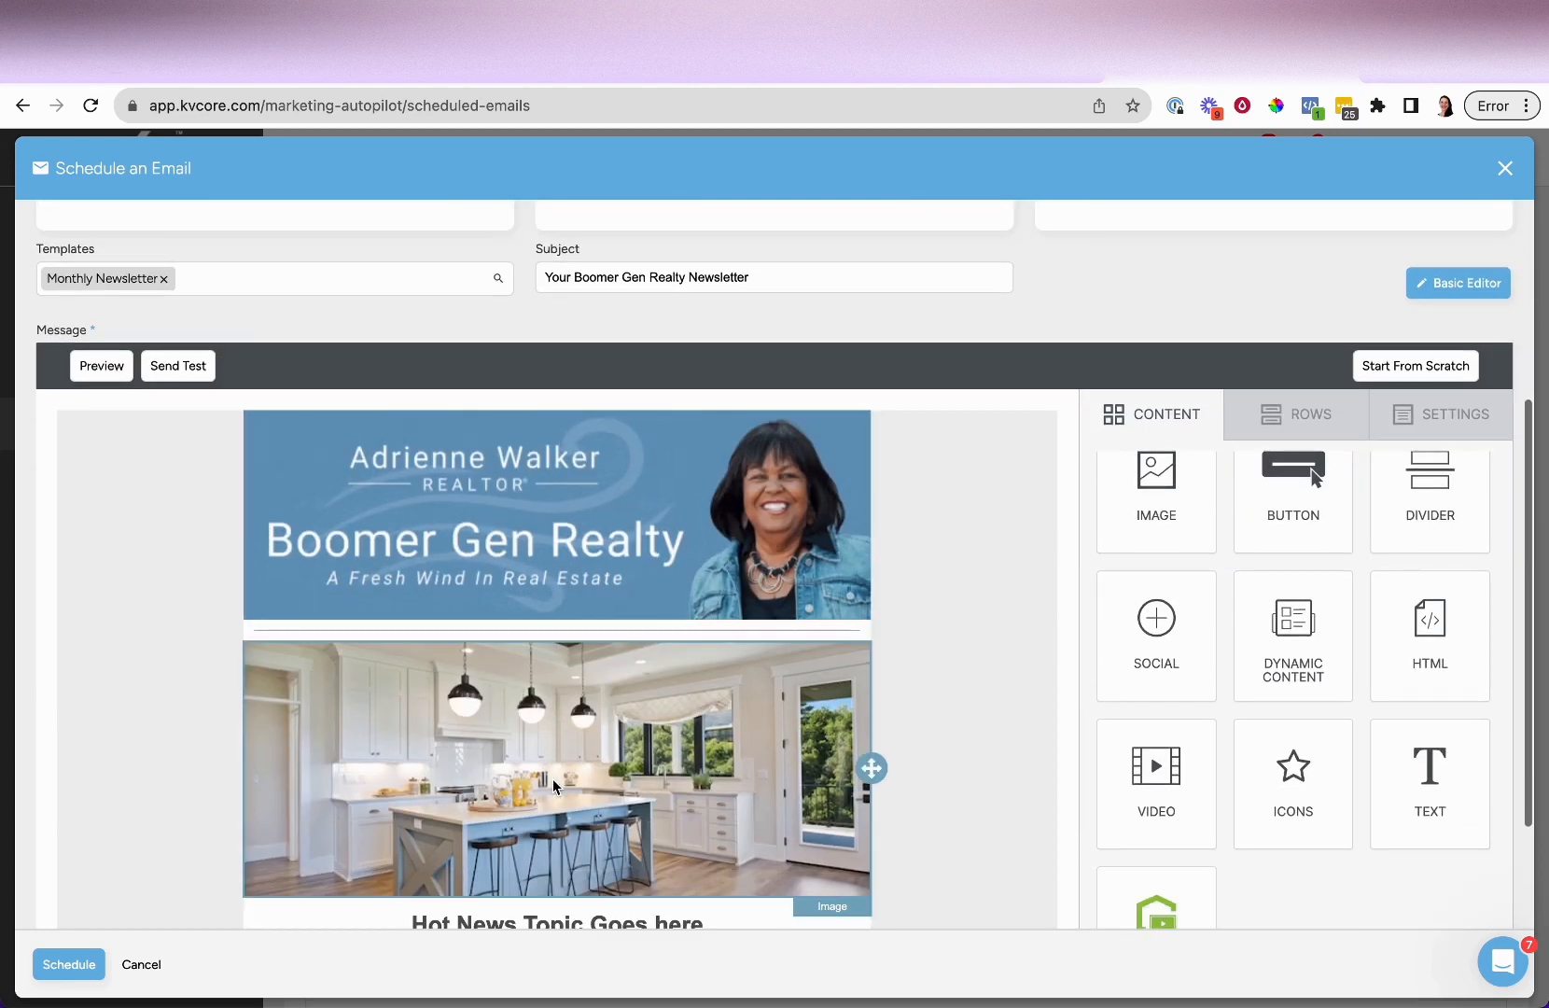
mouse_move(1531, 663)
left_mouse_down()
mouse_move(1235, 674)
mouse_move(1536, 671)
left_mouse_up()
scroll(604, 672, "up", 3)
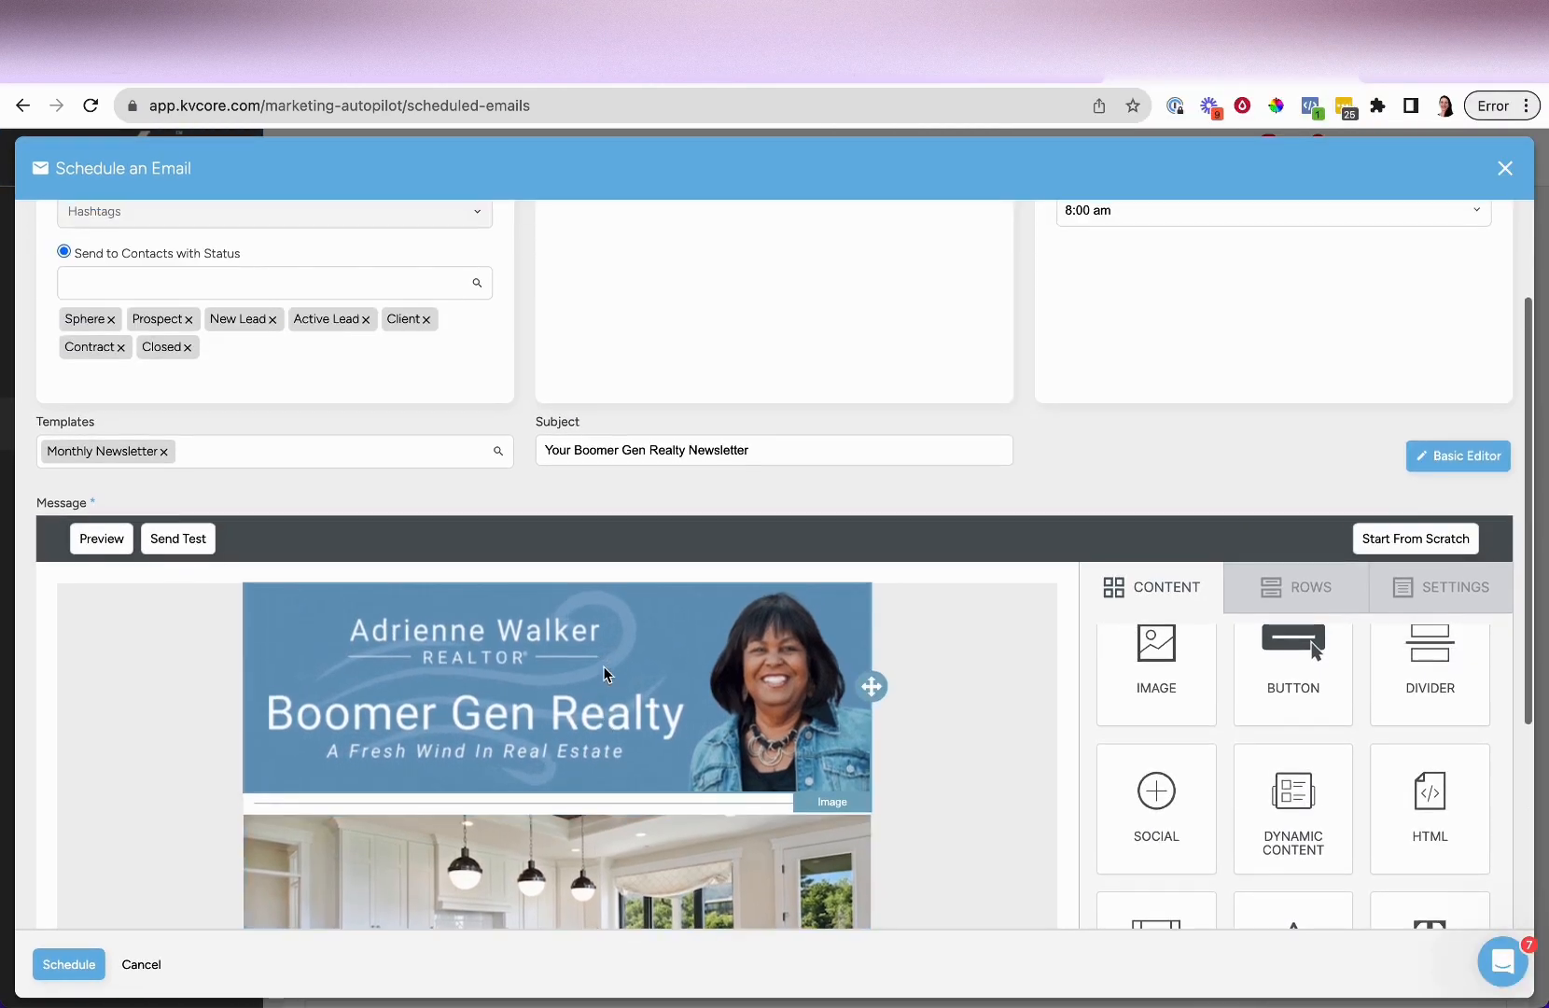
scroll(605, 673, "down", 3)
scroll(605, 673, "up", 3)
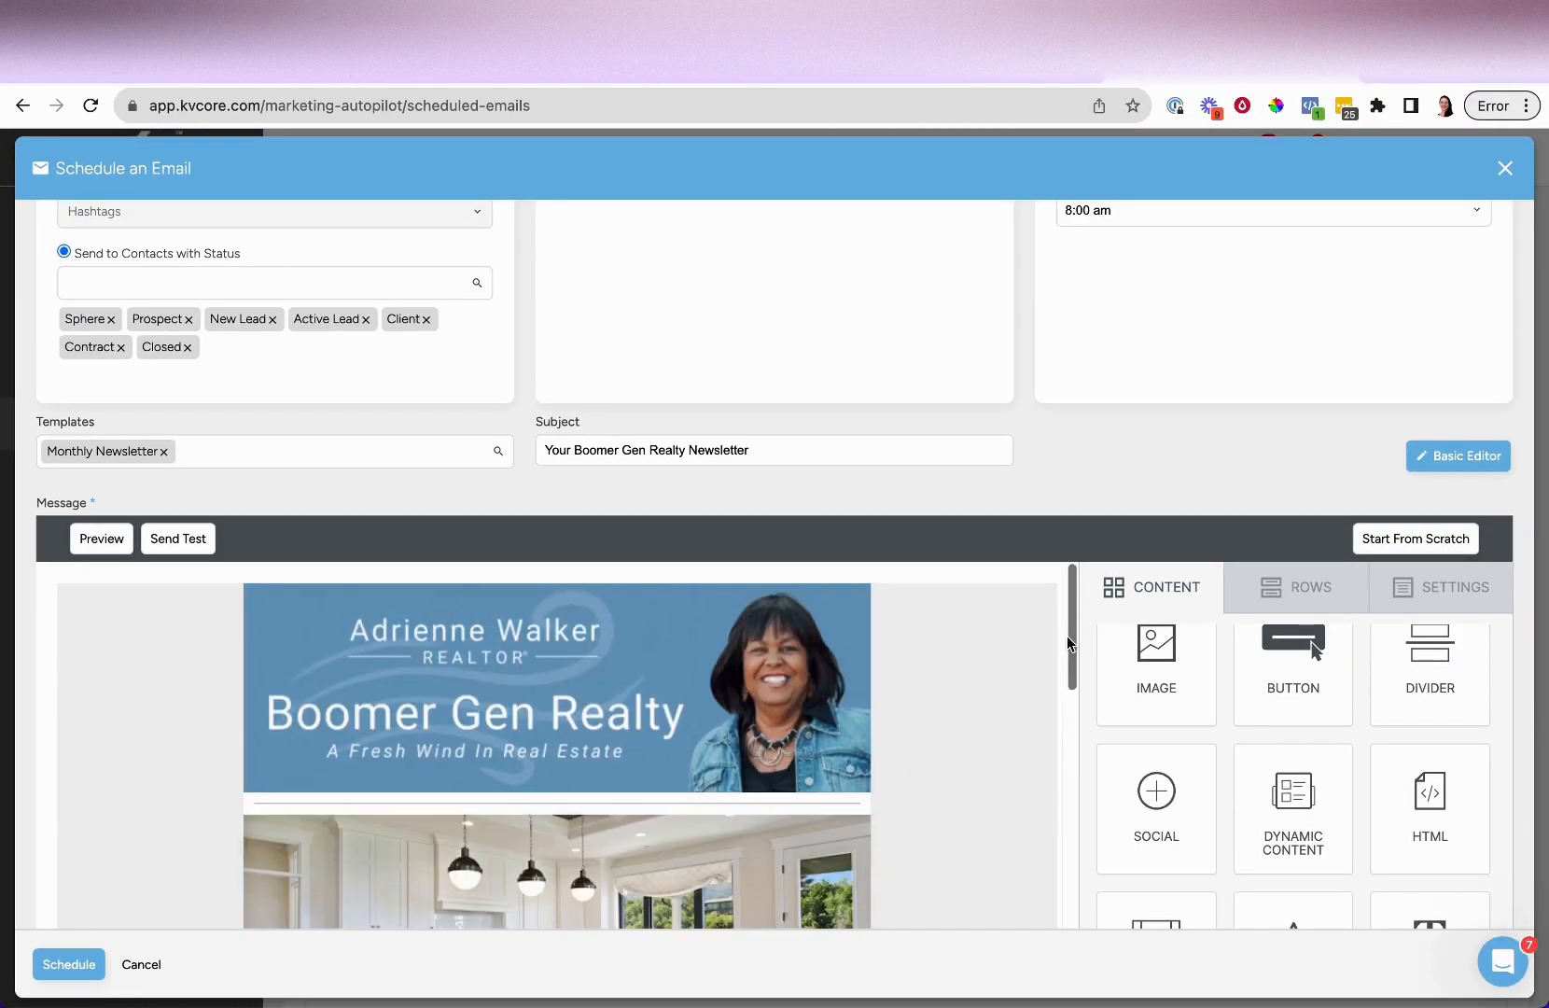
scroll(1179, 418, "down", 3)
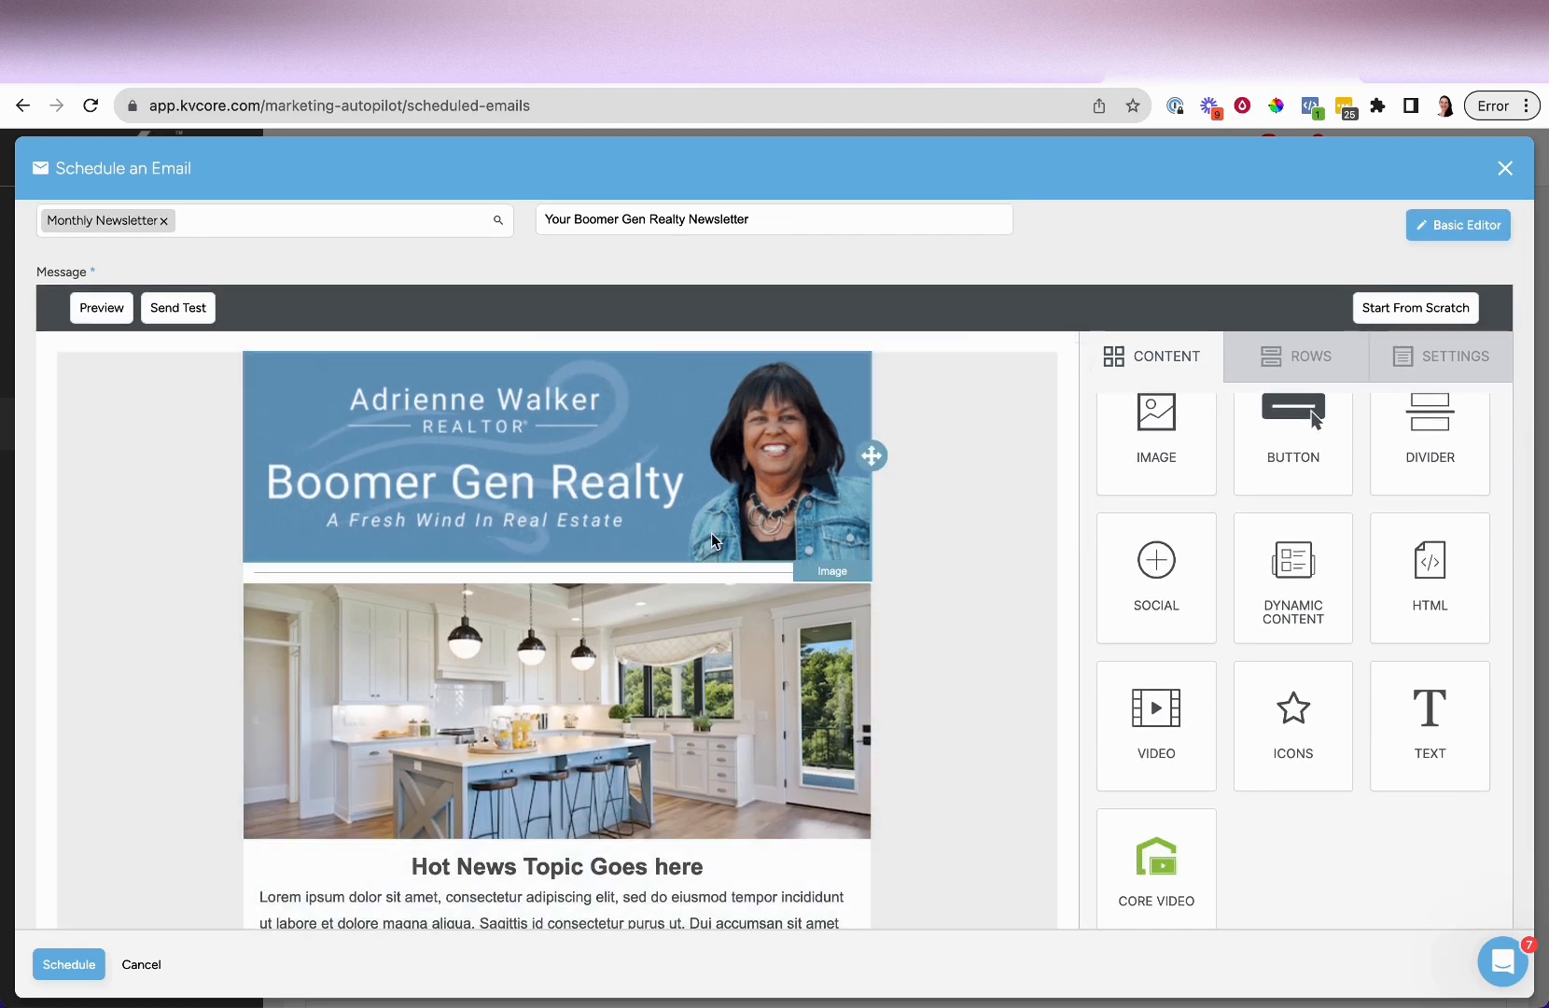
left_click(562, 472)
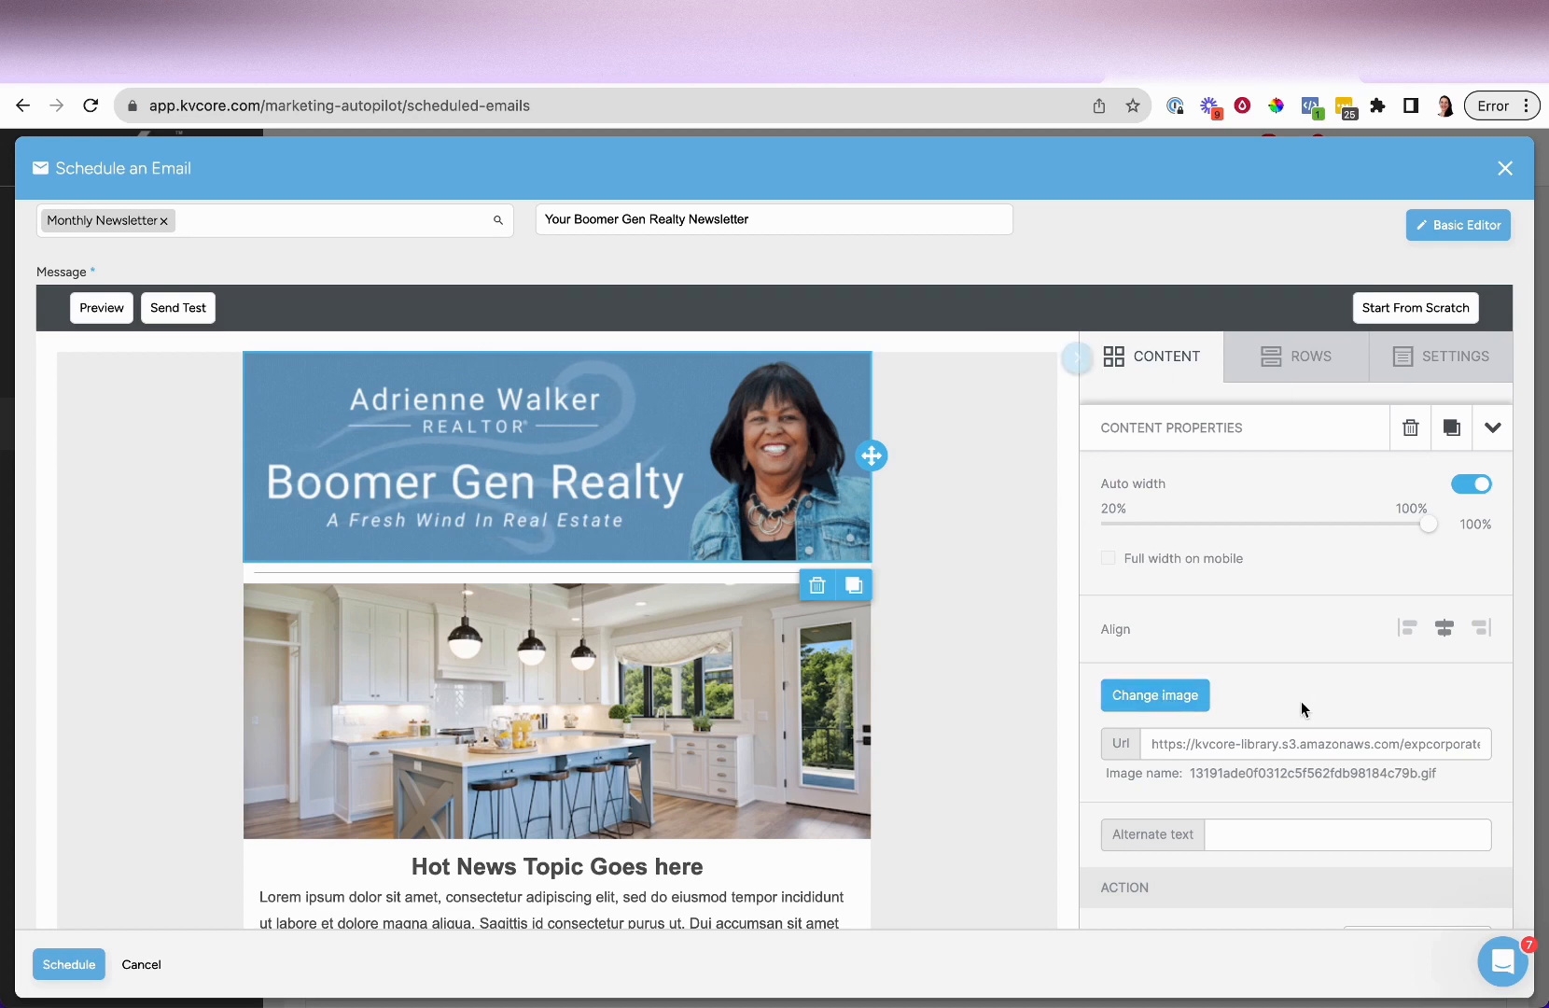
left_click(1157, 699)
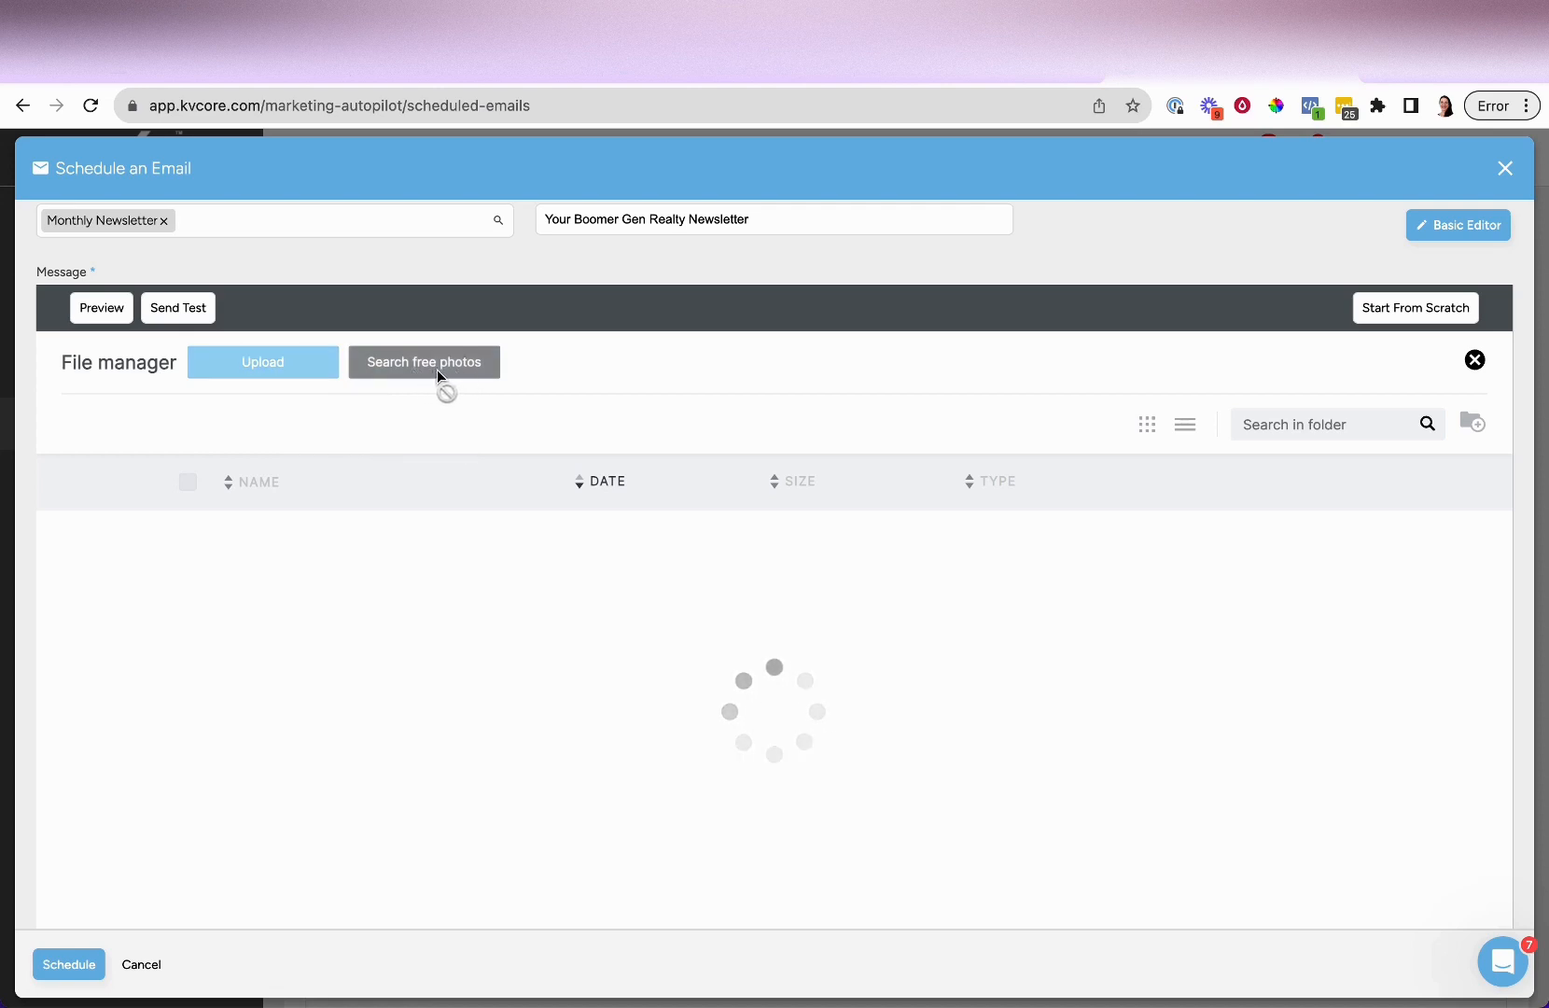
Replace the header banner with the snowy Santa-hat Boomer Gen Realty GIF dated 11/27/2022 from the file manager's page 6.
scroll(1123, 602, "down", 8)
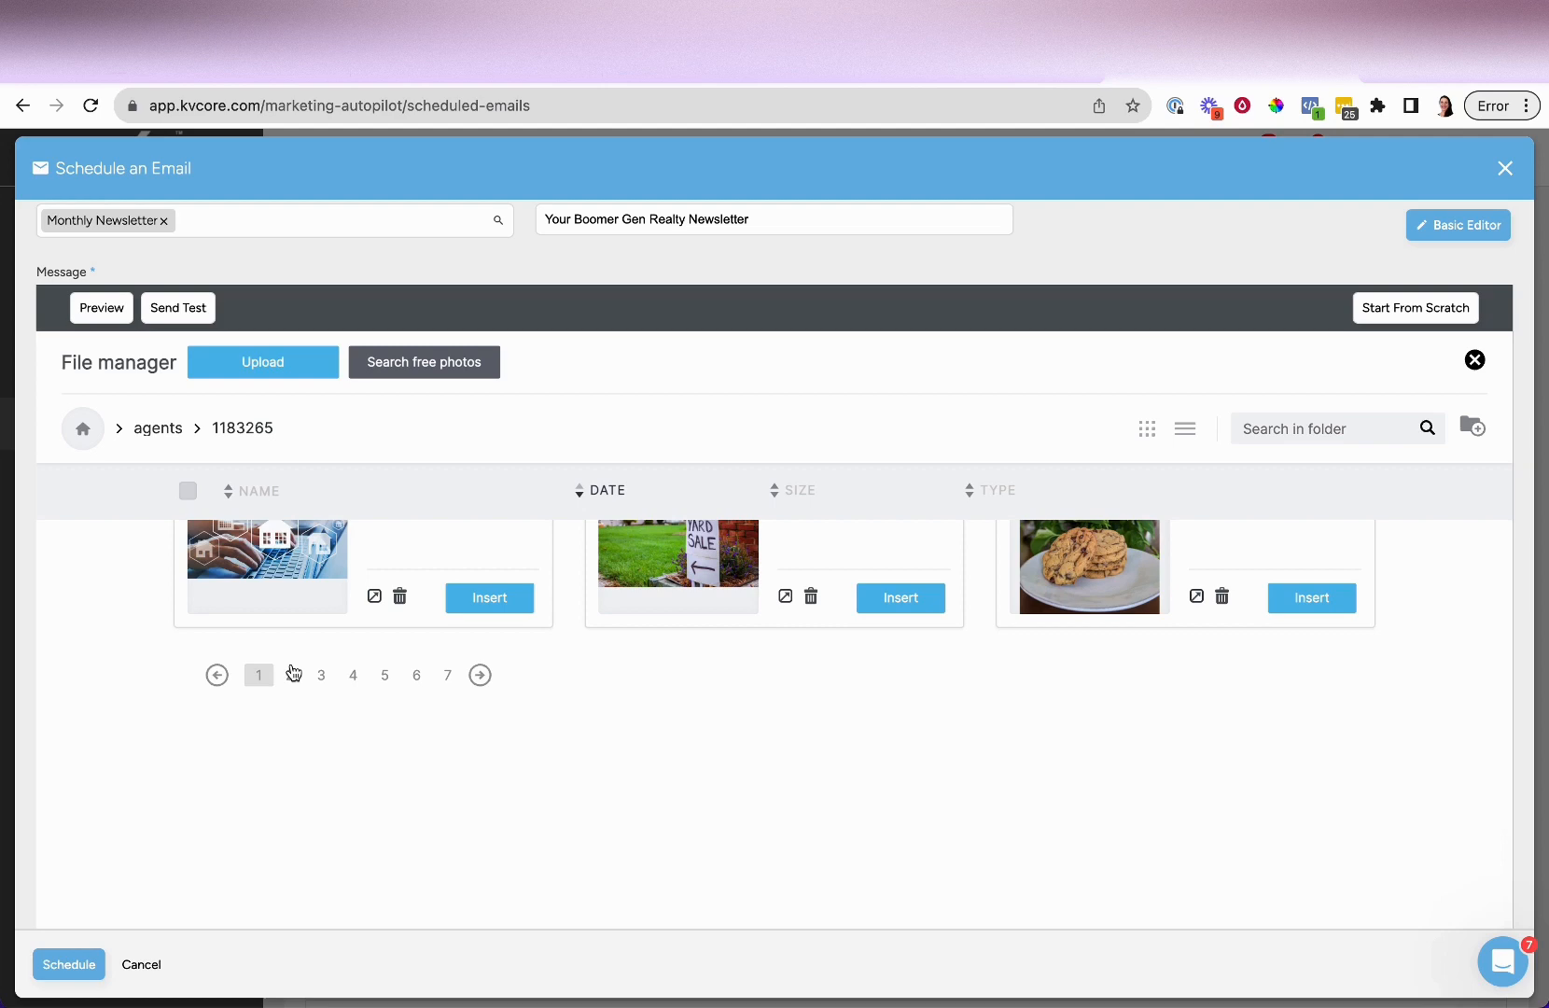
left_click(390, 676)
scroll(523, 719, "down", 2)
scroll(602, 733, "down", 5)
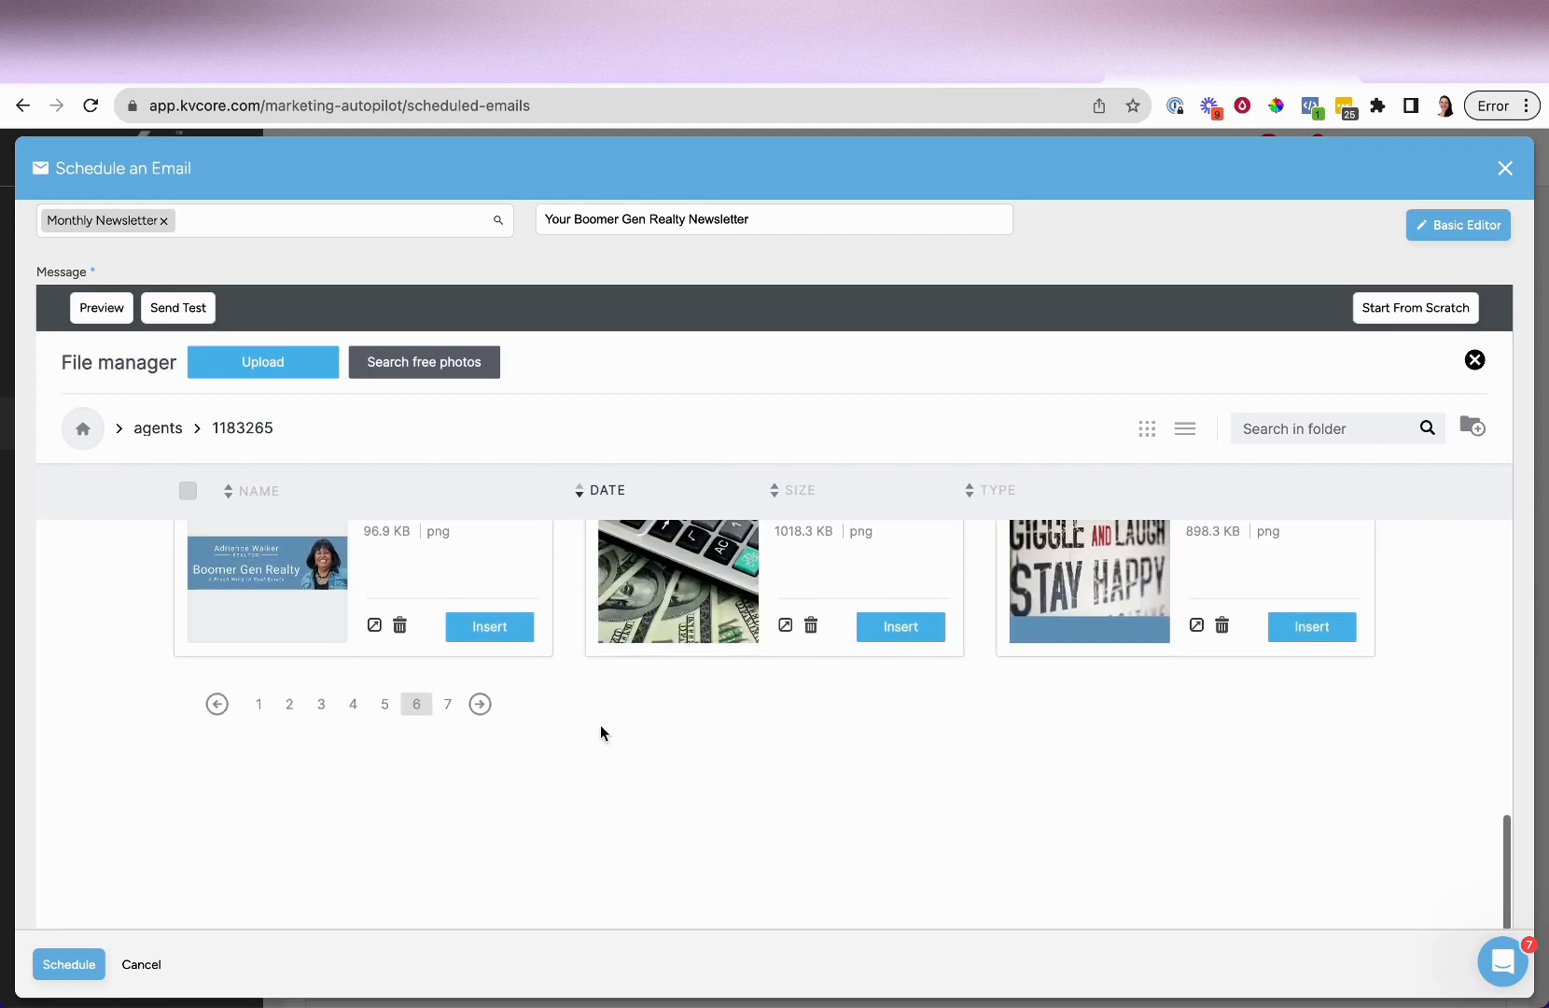
left_click(448, 706)
scroll(489, 729, "up", 3)
scroll(447, 765, "down", 3)
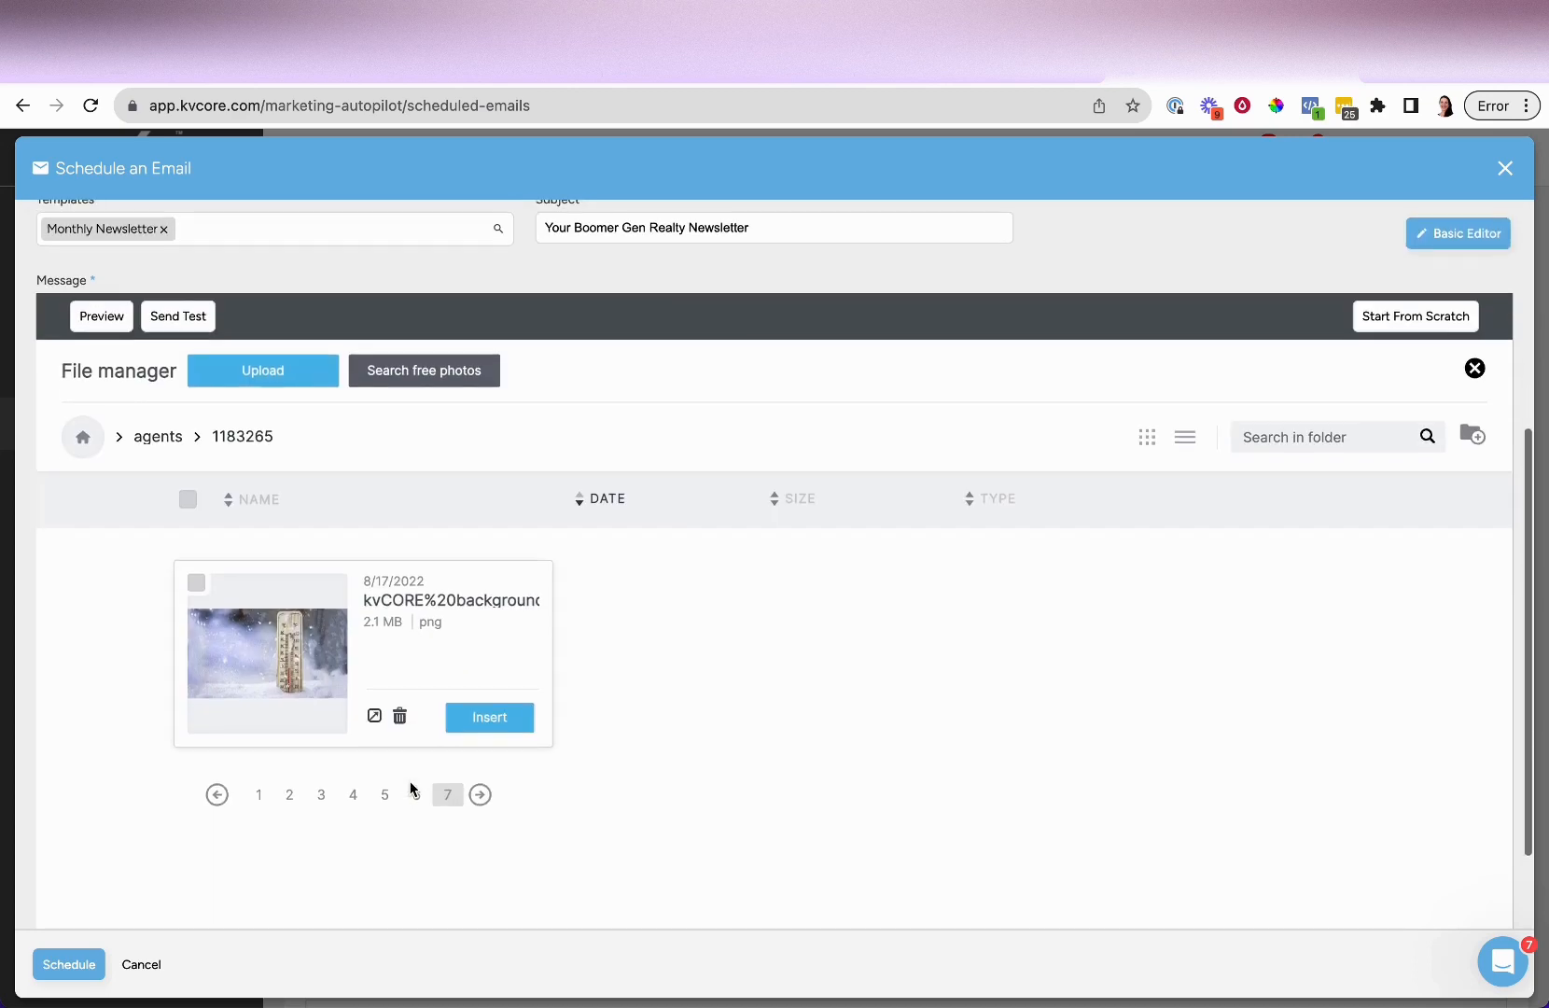
left_click(416, 787)
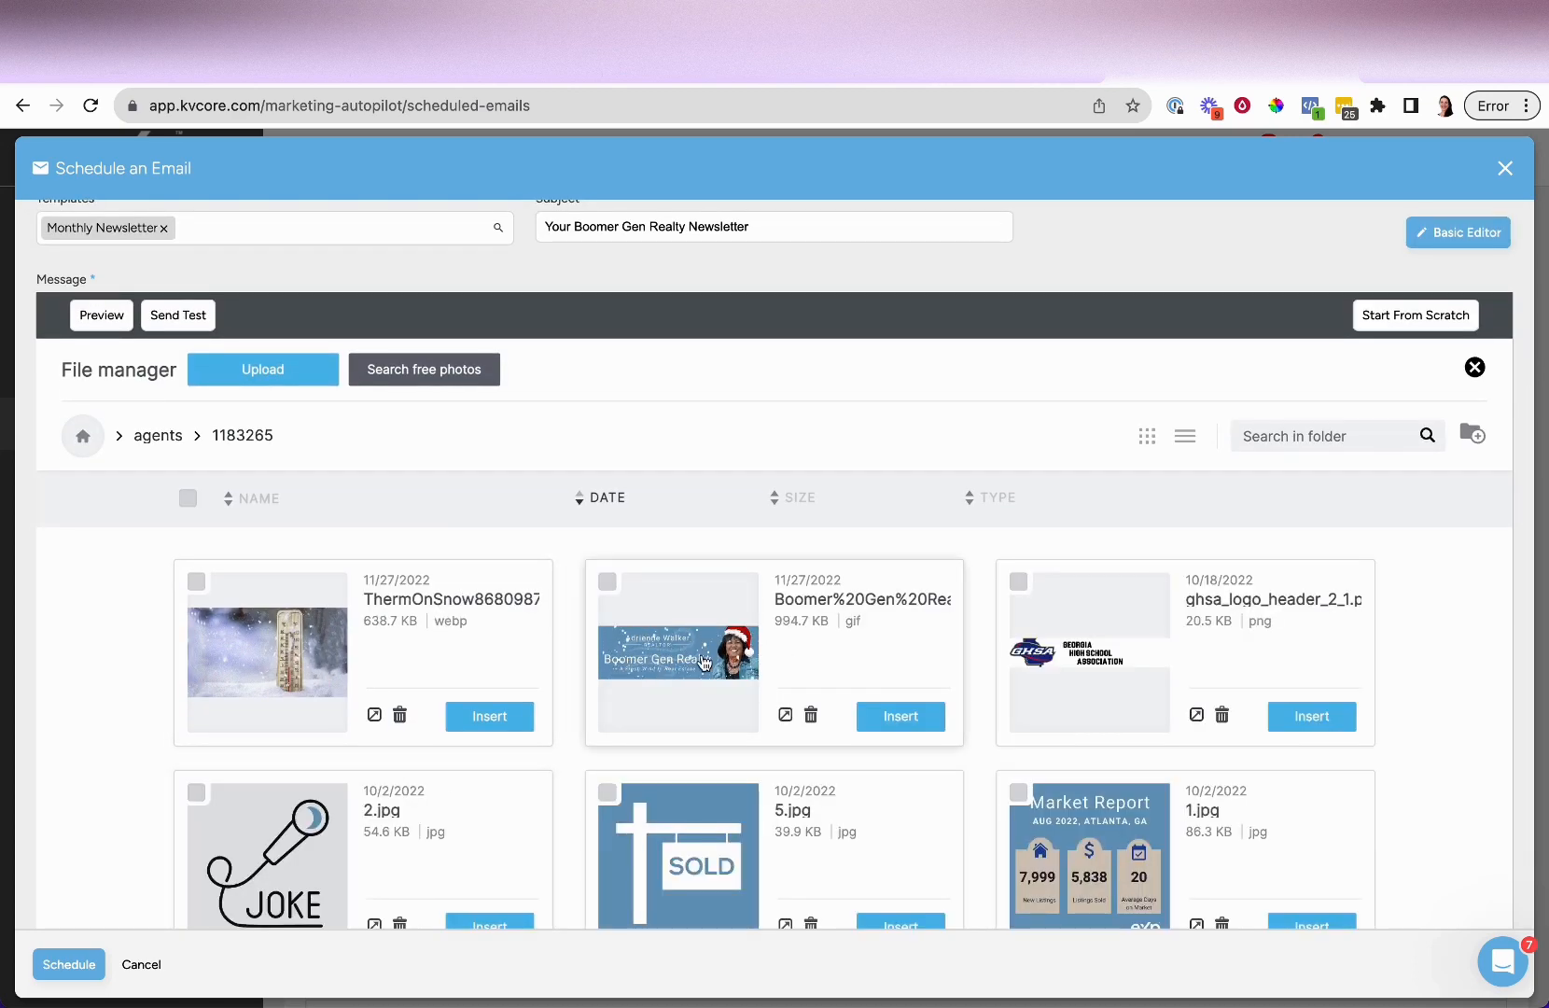
left_click(902, 719)
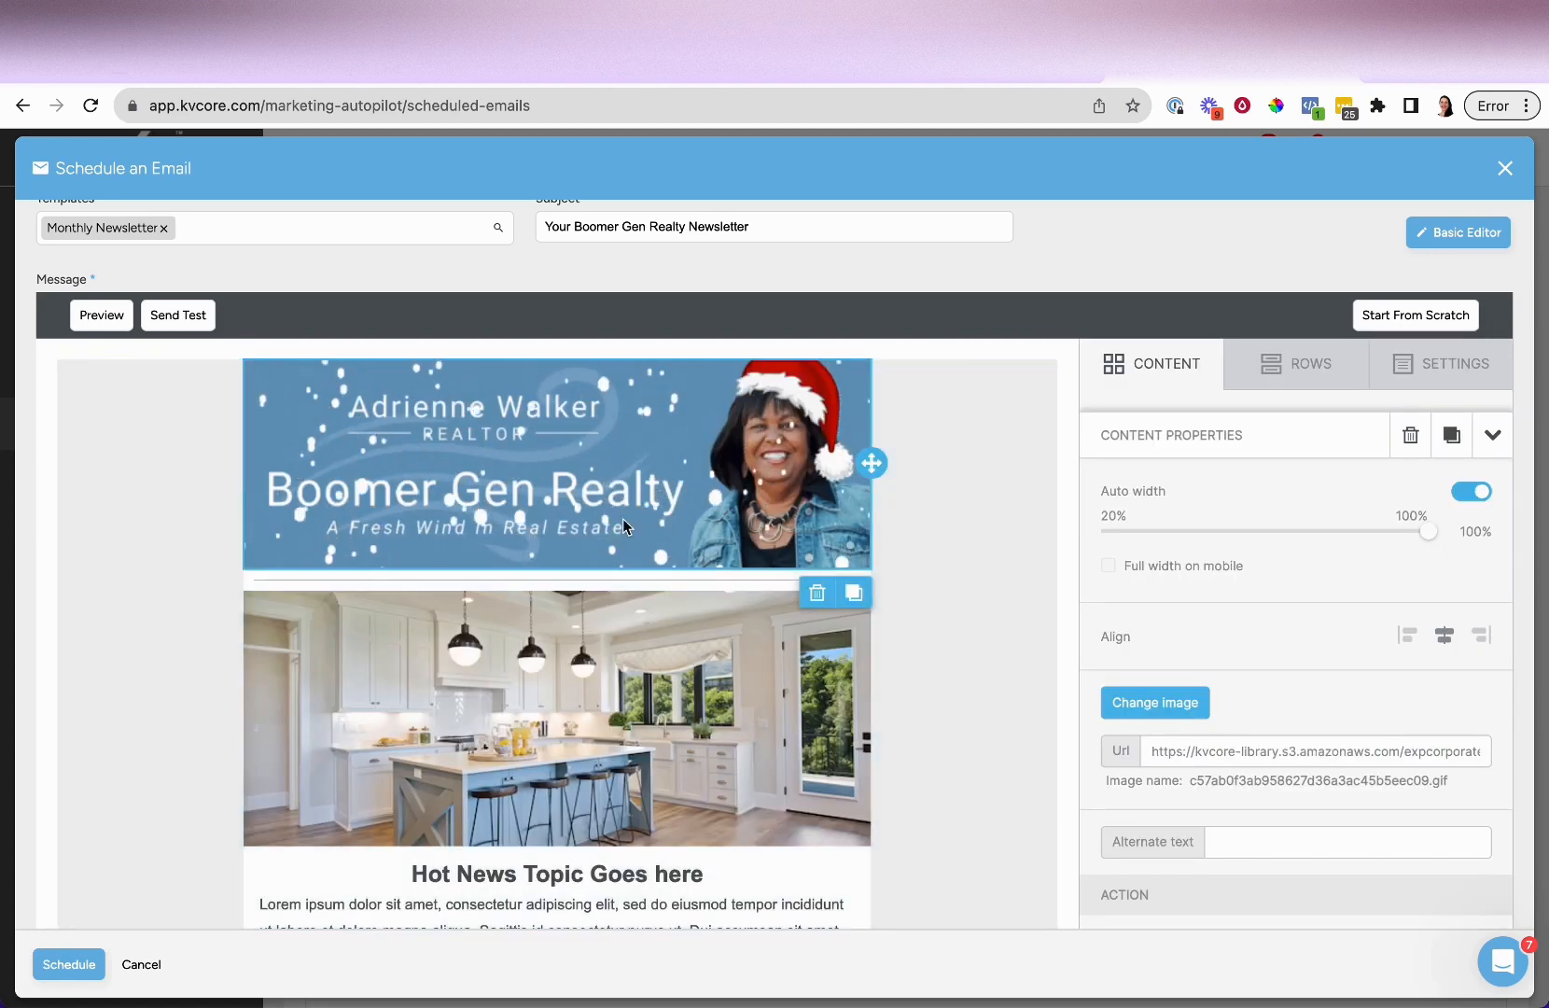
Inspect the properties of the kitchen photo, the "Hot News Topic Goes here" headline and the row containing them.
scroll(947, 635, "down", 3)
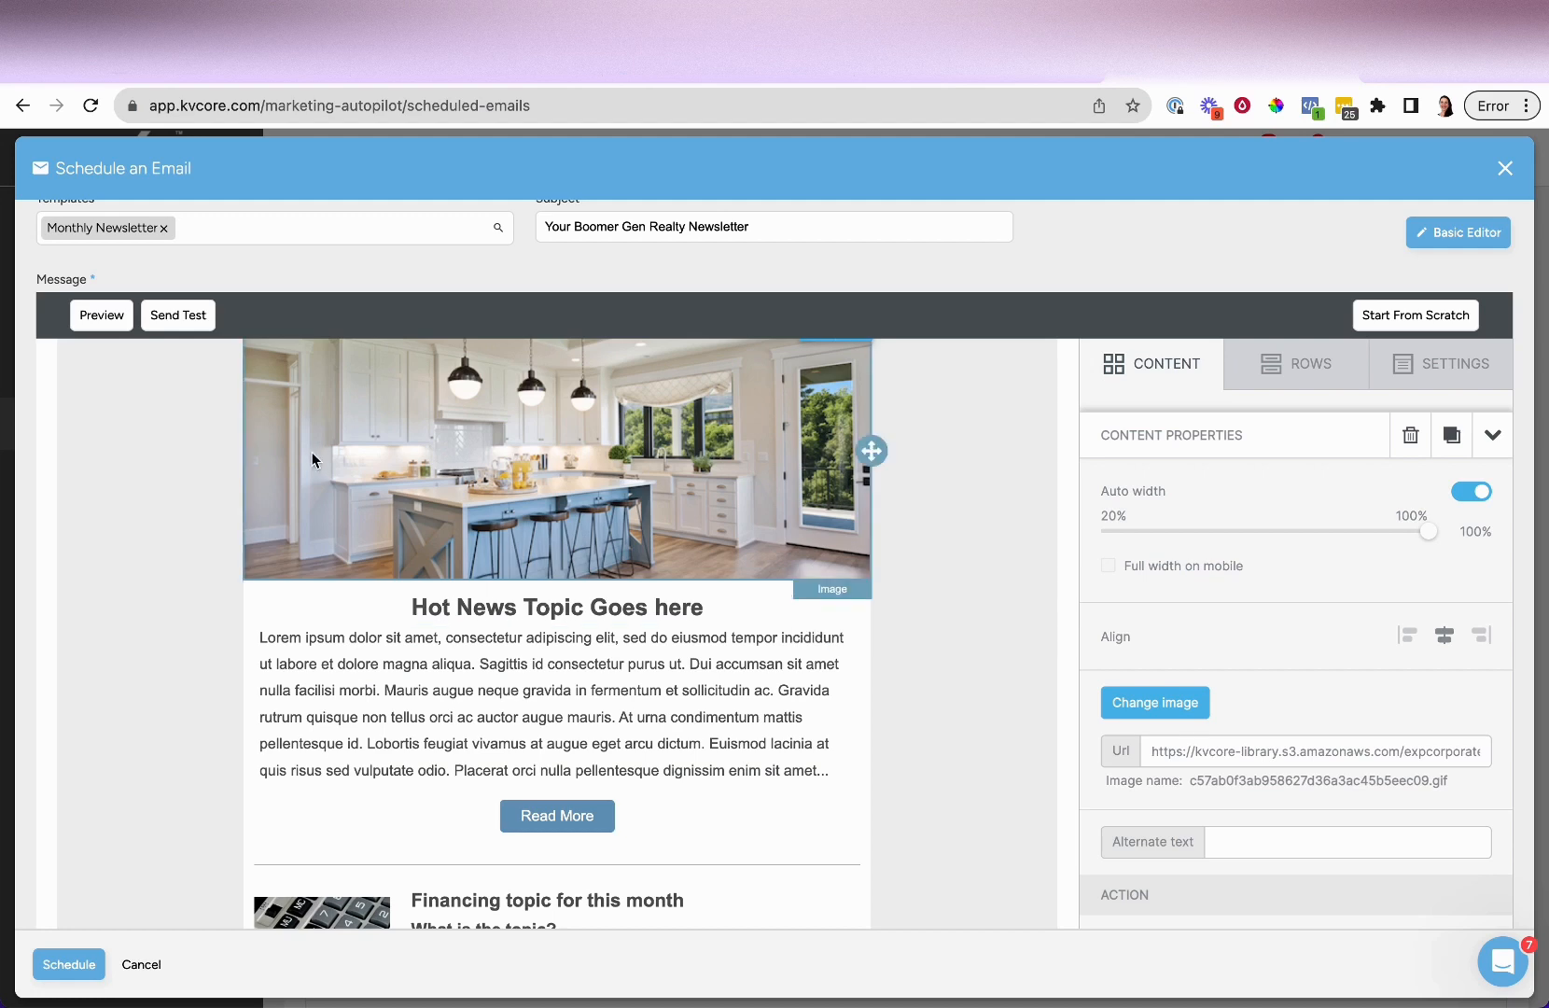
scroll(593, 479, "up", 1)
left_click(653, 578)
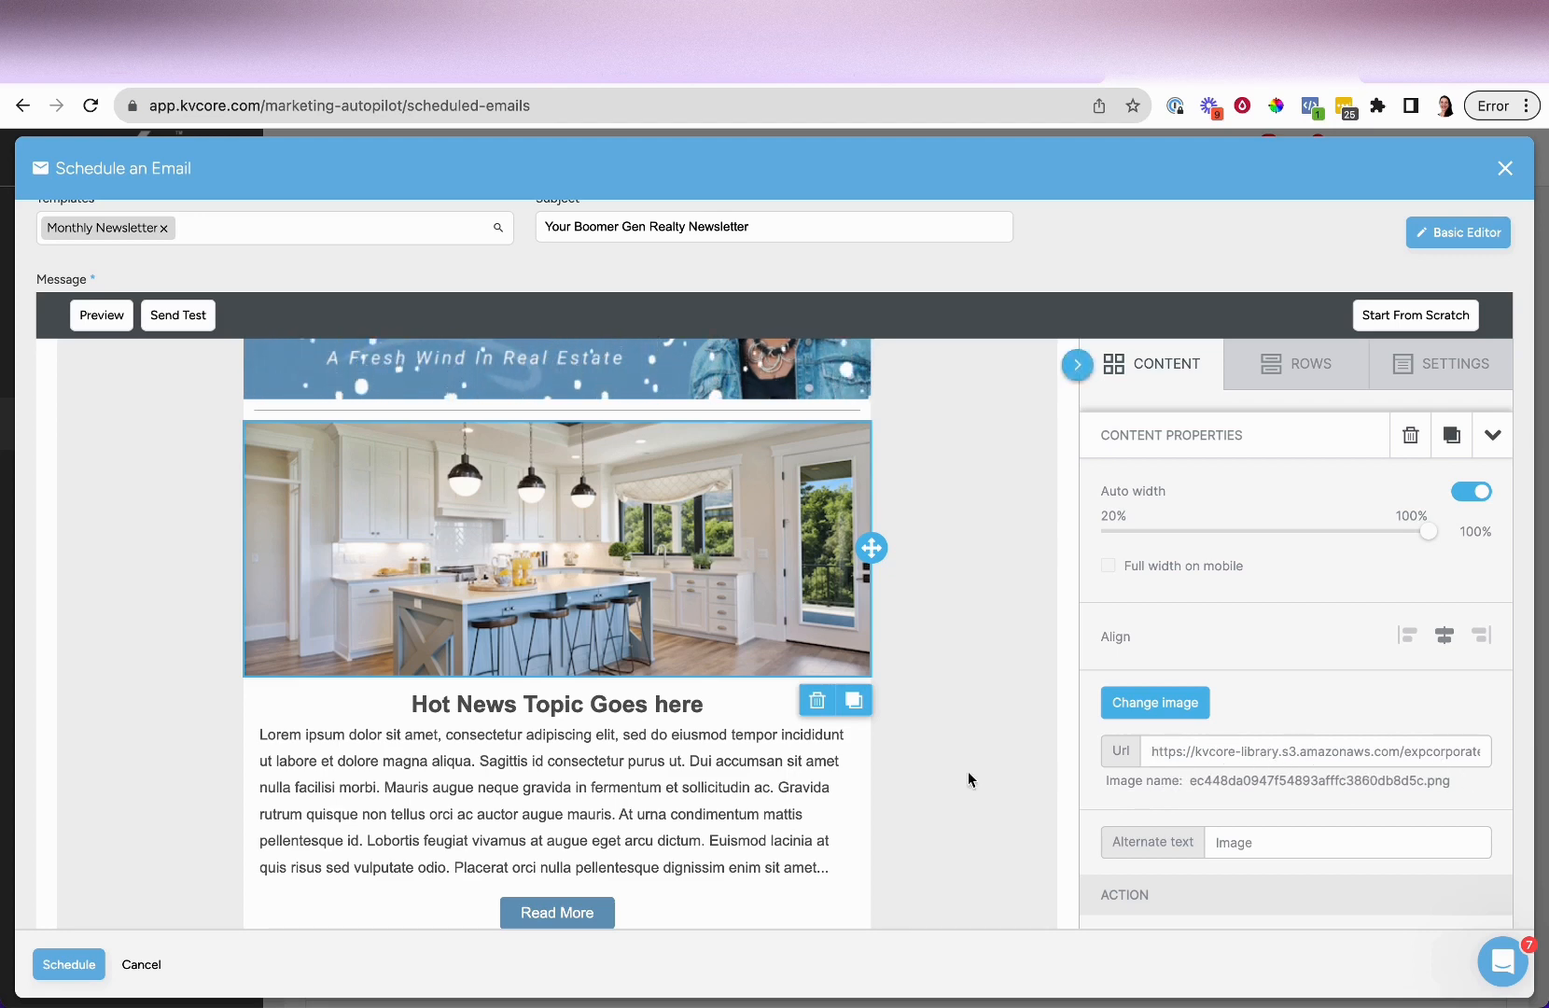
scroll(548, 690, "down", 3)
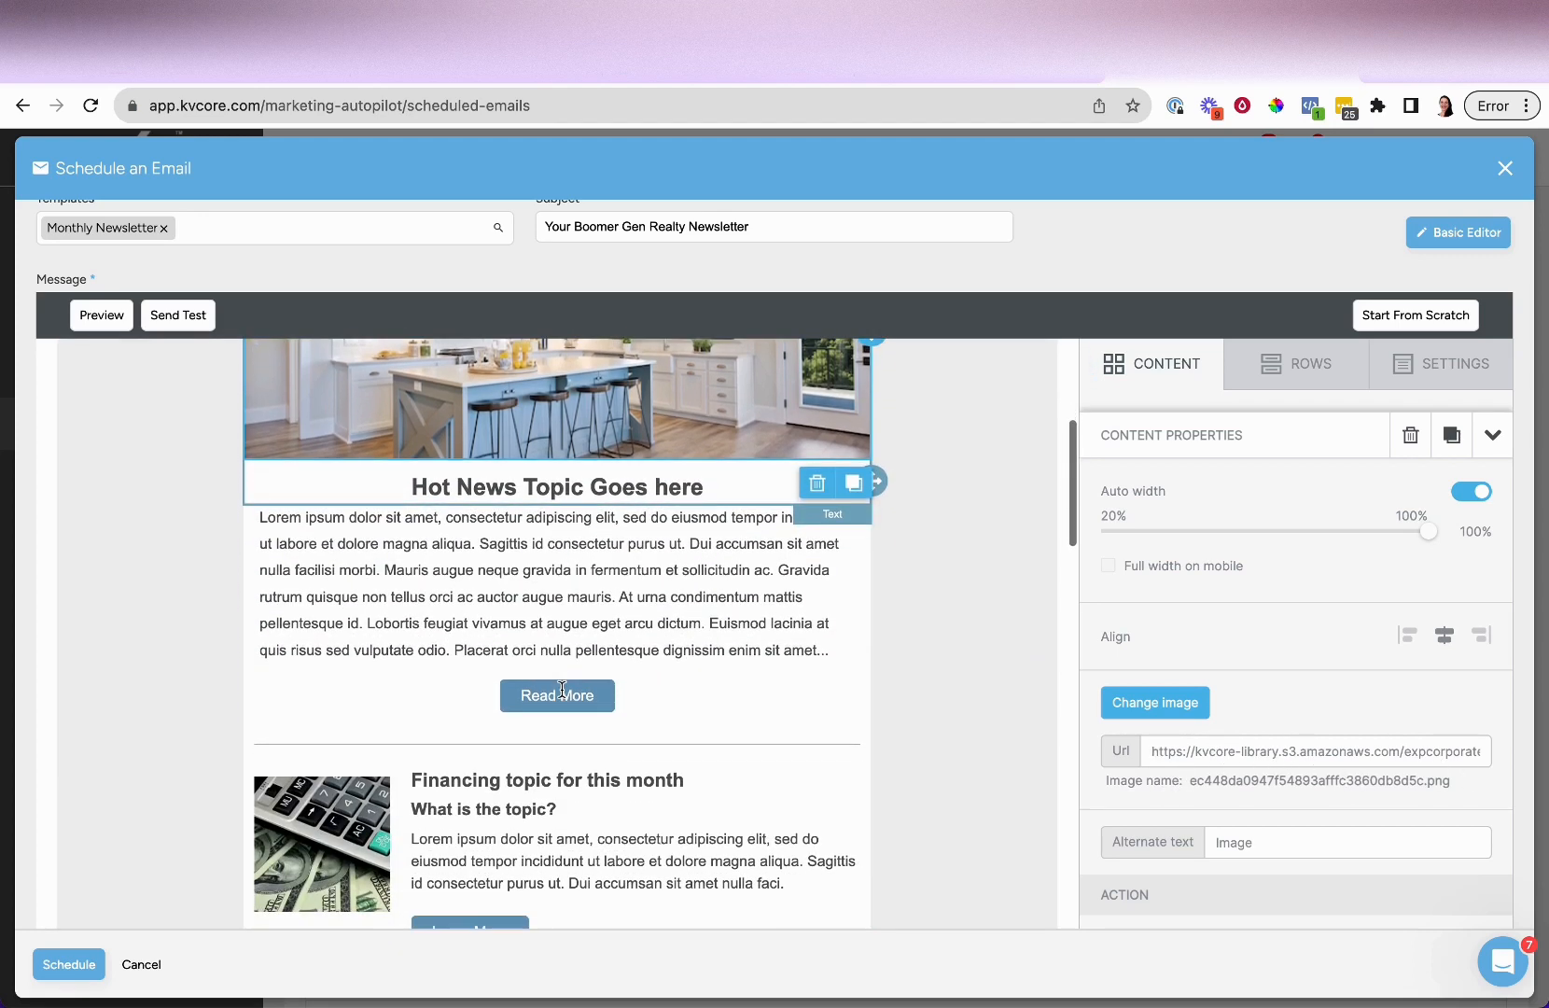
left_click(551, 486)
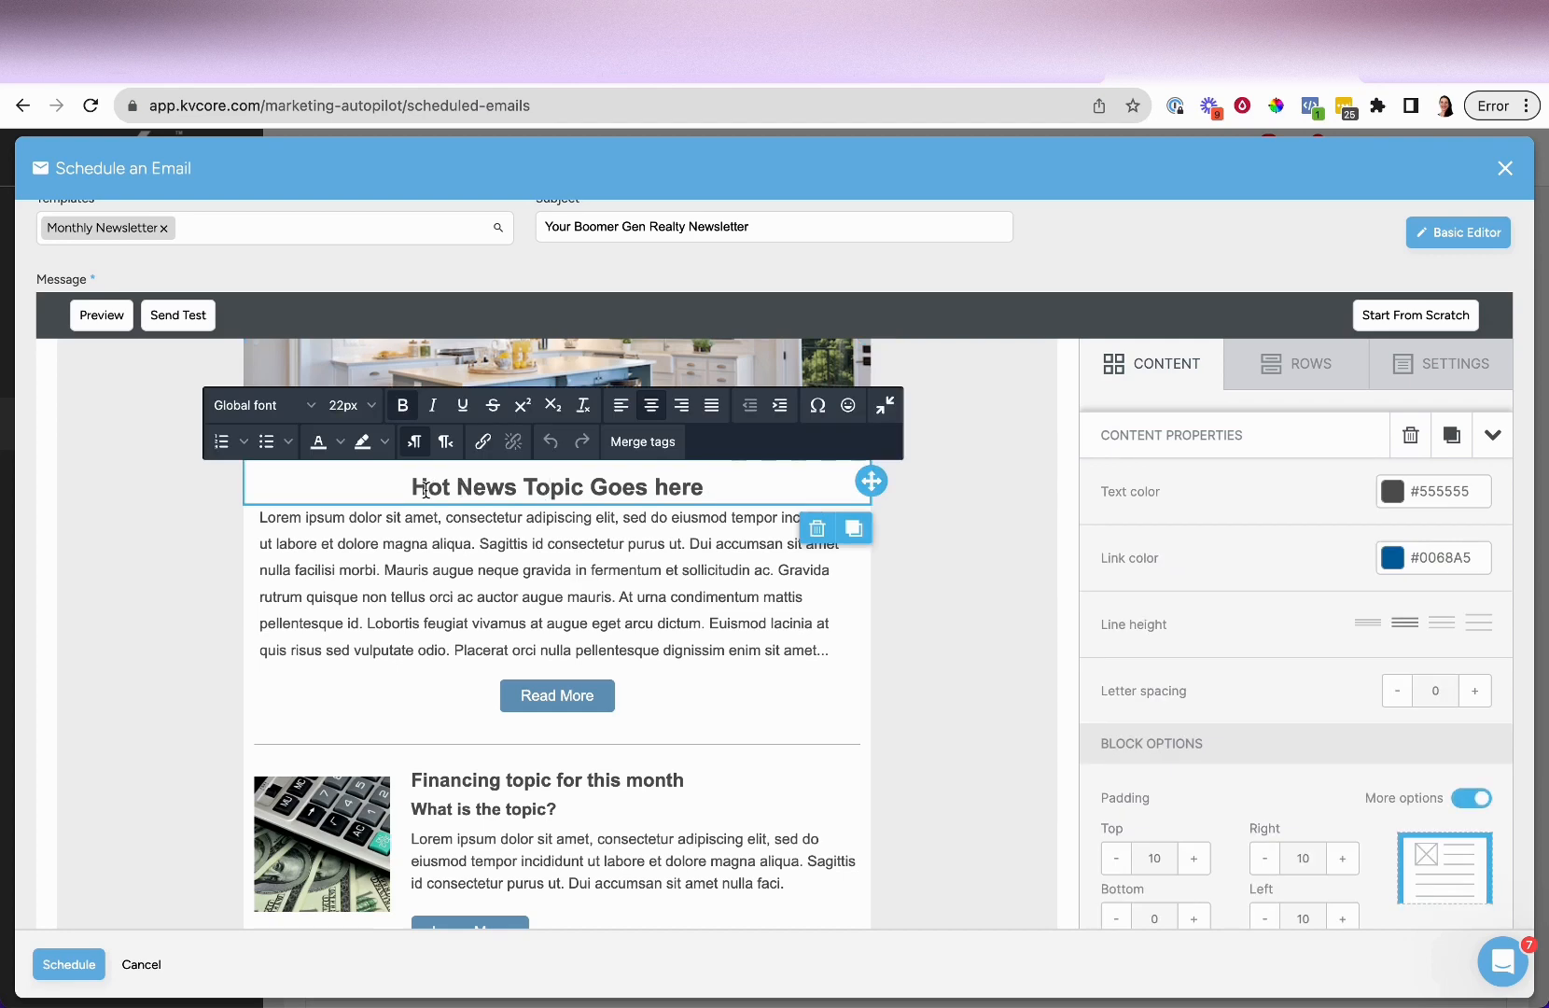
left_click(1004, 599)
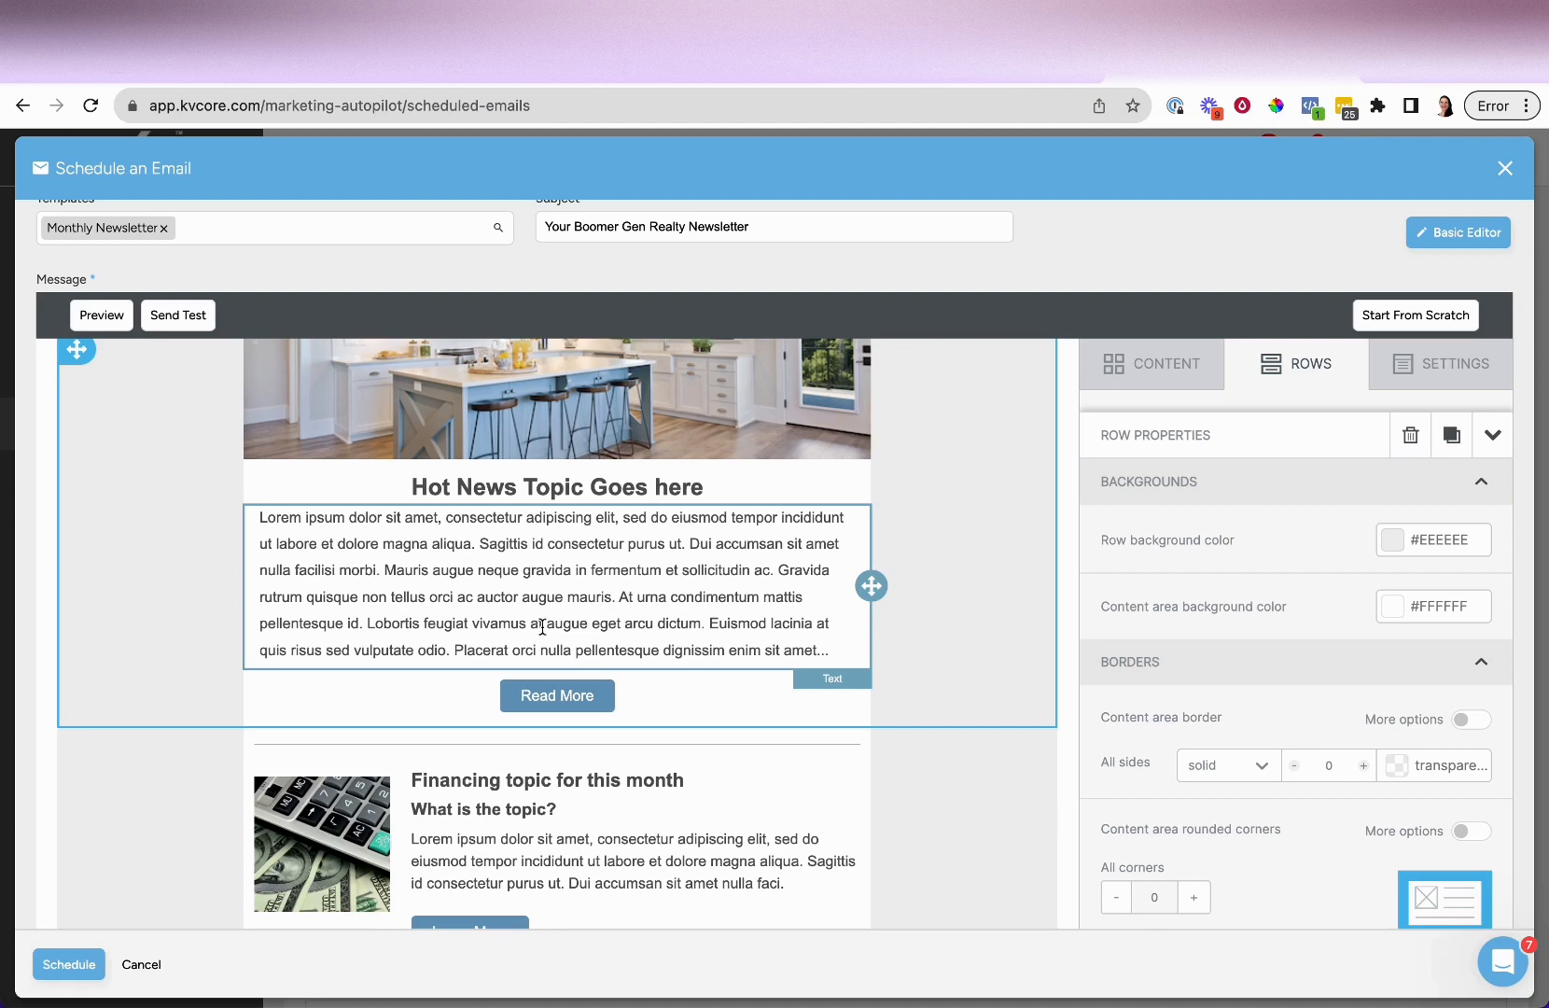
scroll(543, 627, "up", 3)
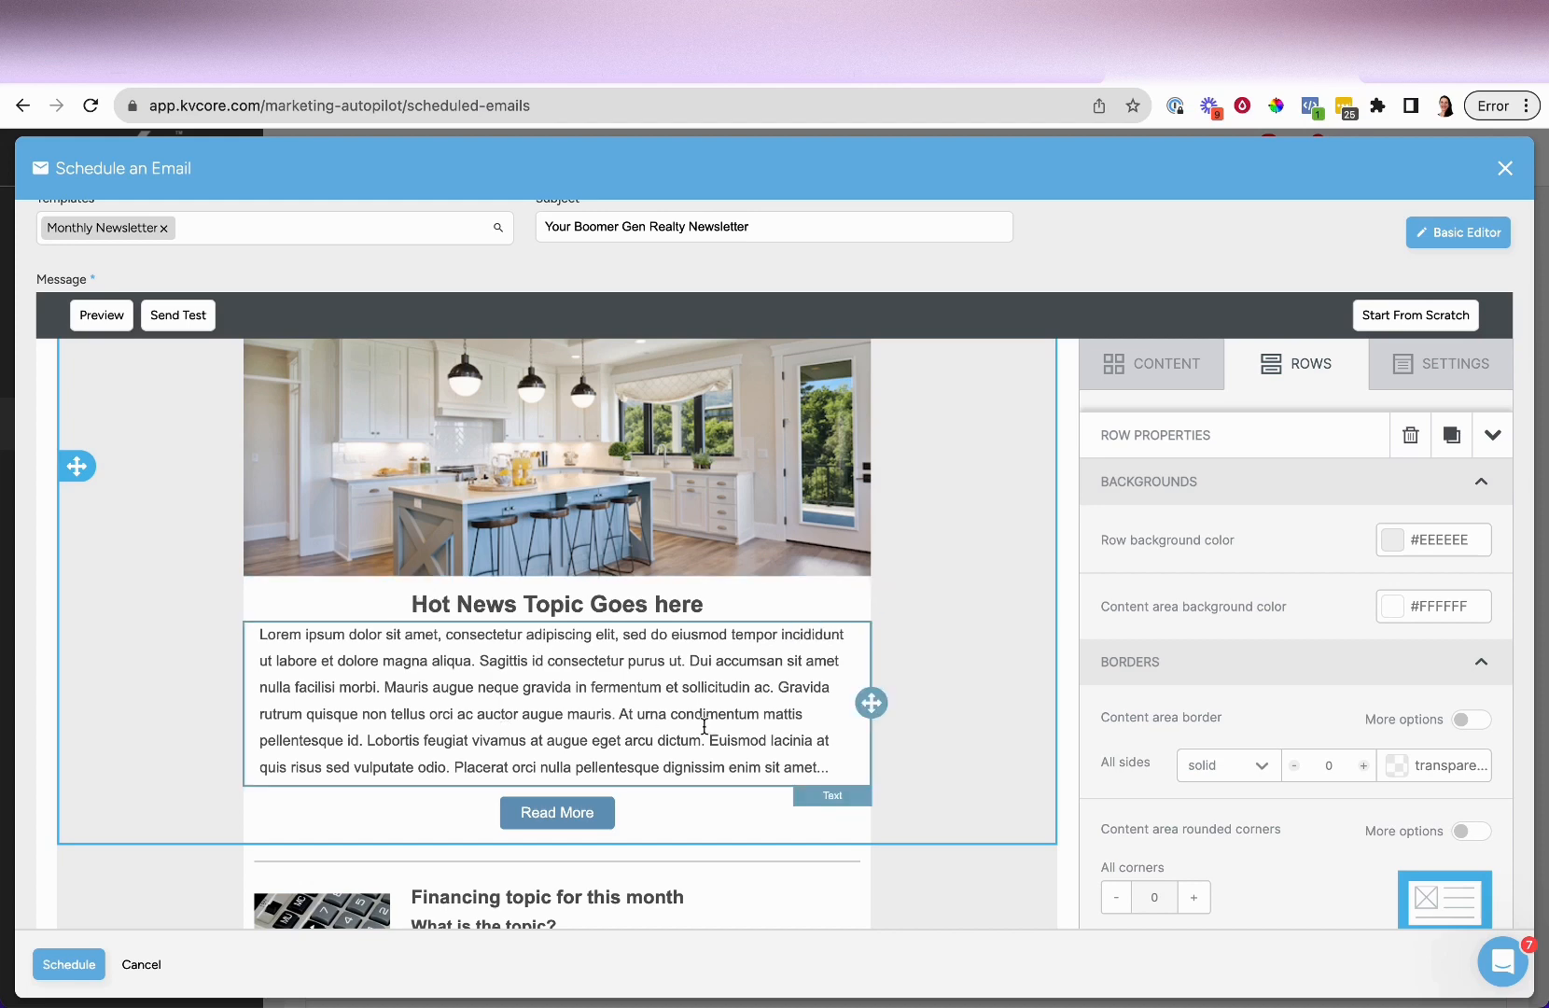
Copy the phrase "At urna condimentum mattis" from the body paragraph beneath the Hot News headline.
left_click_drag(428, 605, 707, 605)
left_click(605, 736)
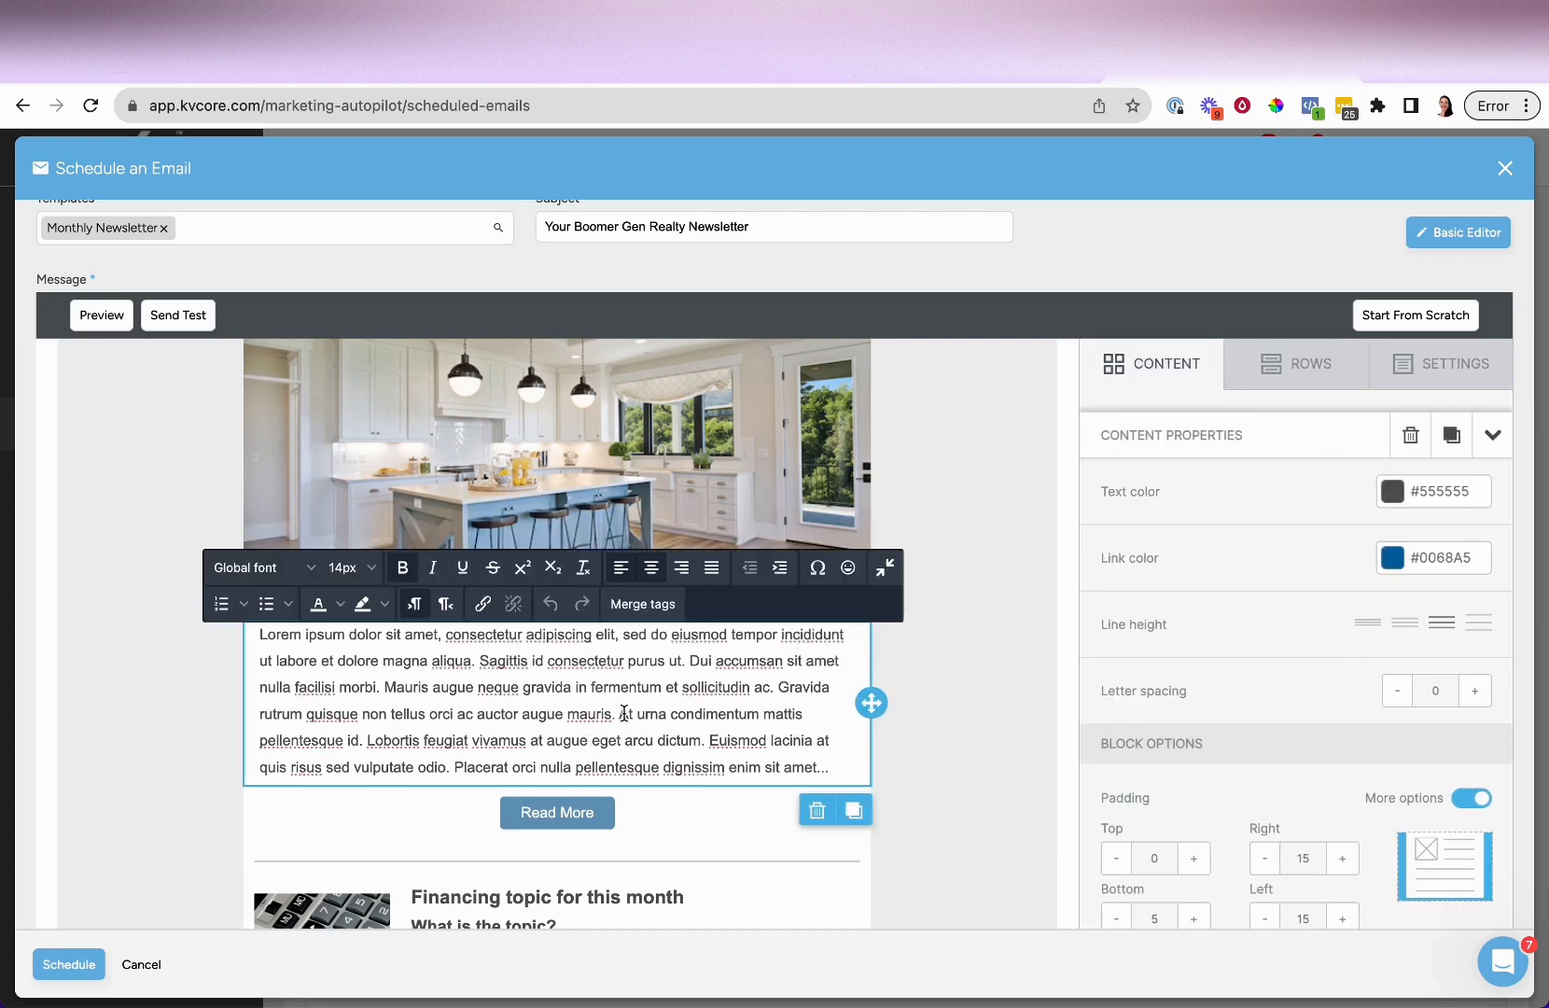
left_click_drag(623, 713, 812, 719)
key("ctrl+c")
left_click(547, 767)
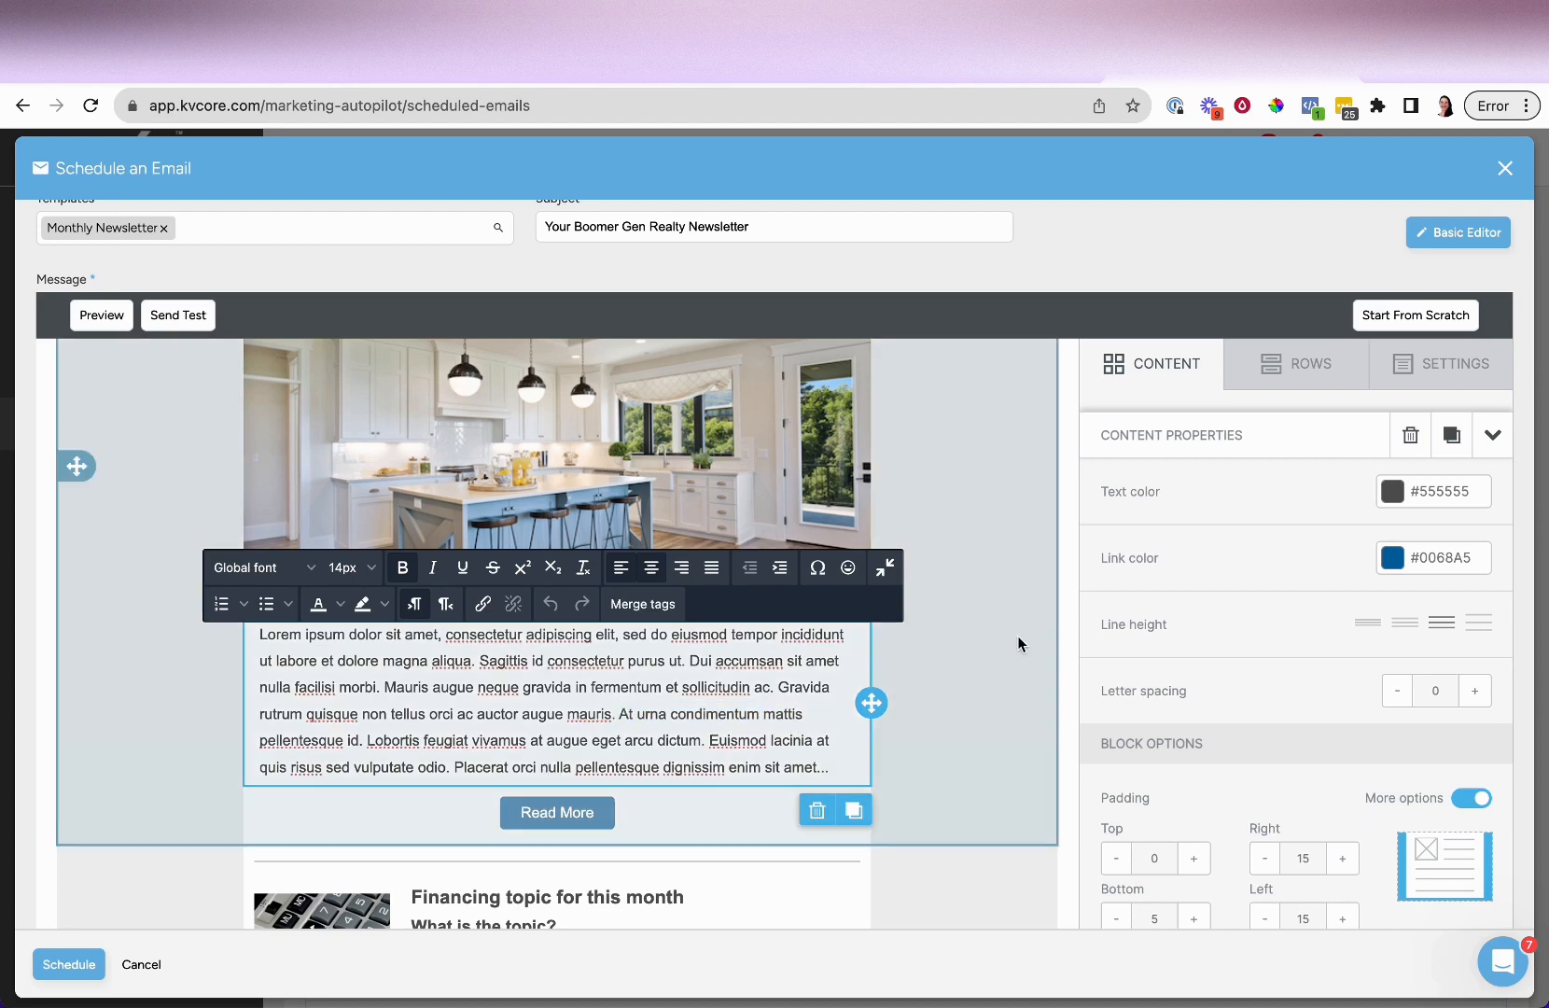
Try to replace the "Hot News Topic Goes here" headline with the copied phrase in its source formatting, and undo the paste.
left_click(1019, 642)
left_click(547, 604)
left_click_drag(408, 604, 744, 609)
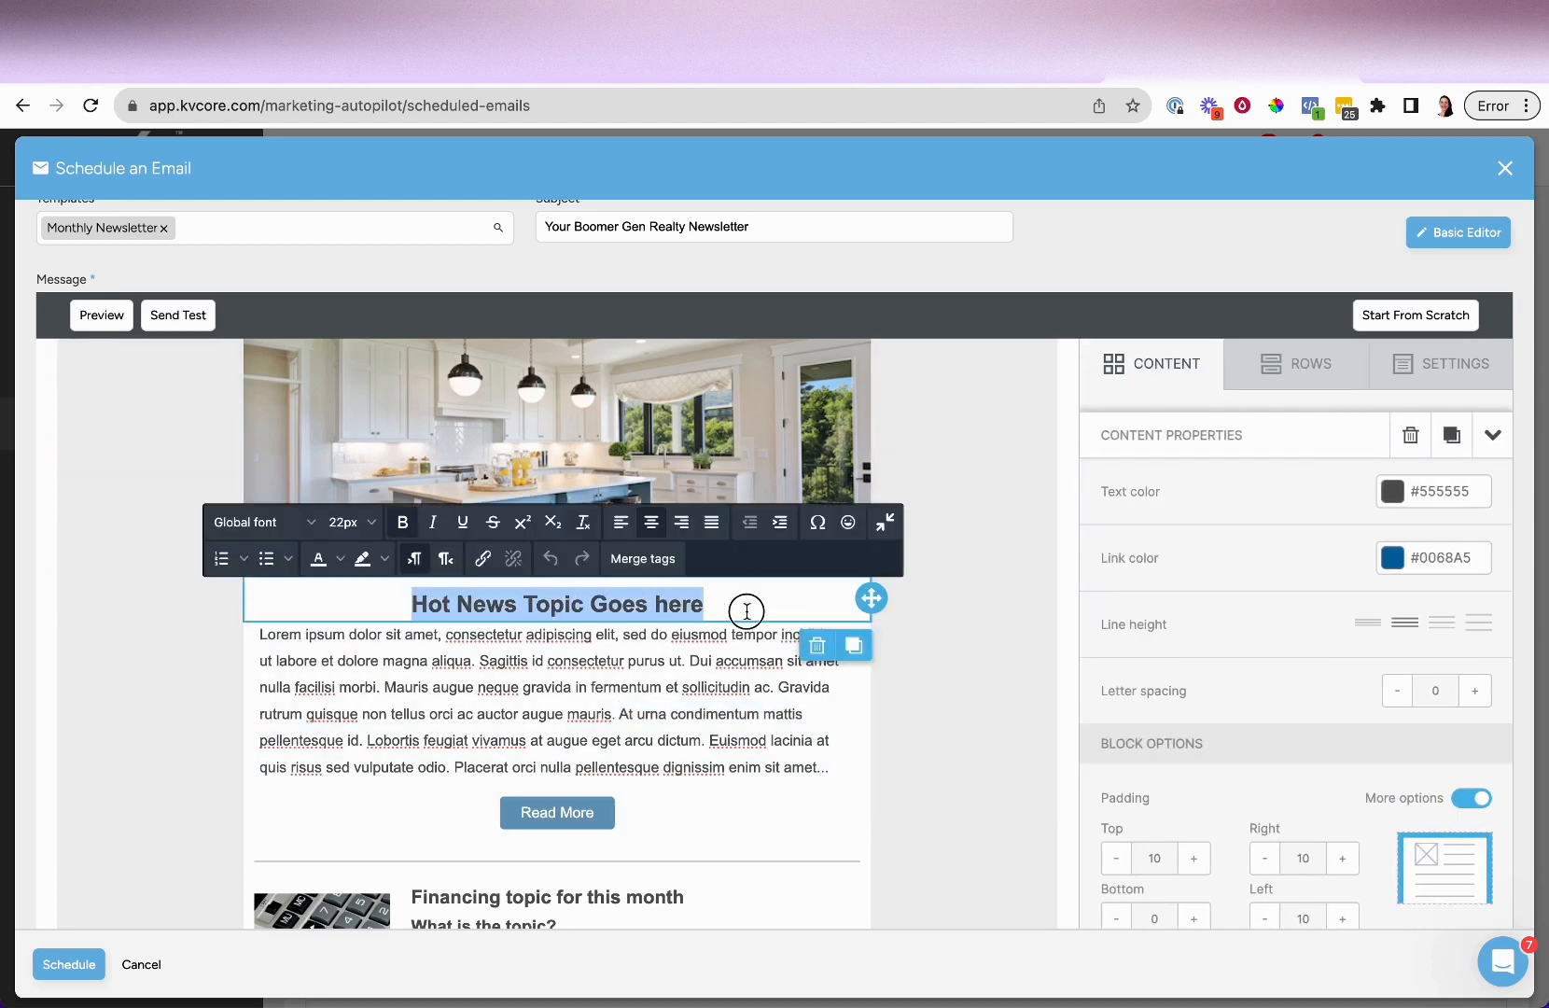
key("ctrl+v")
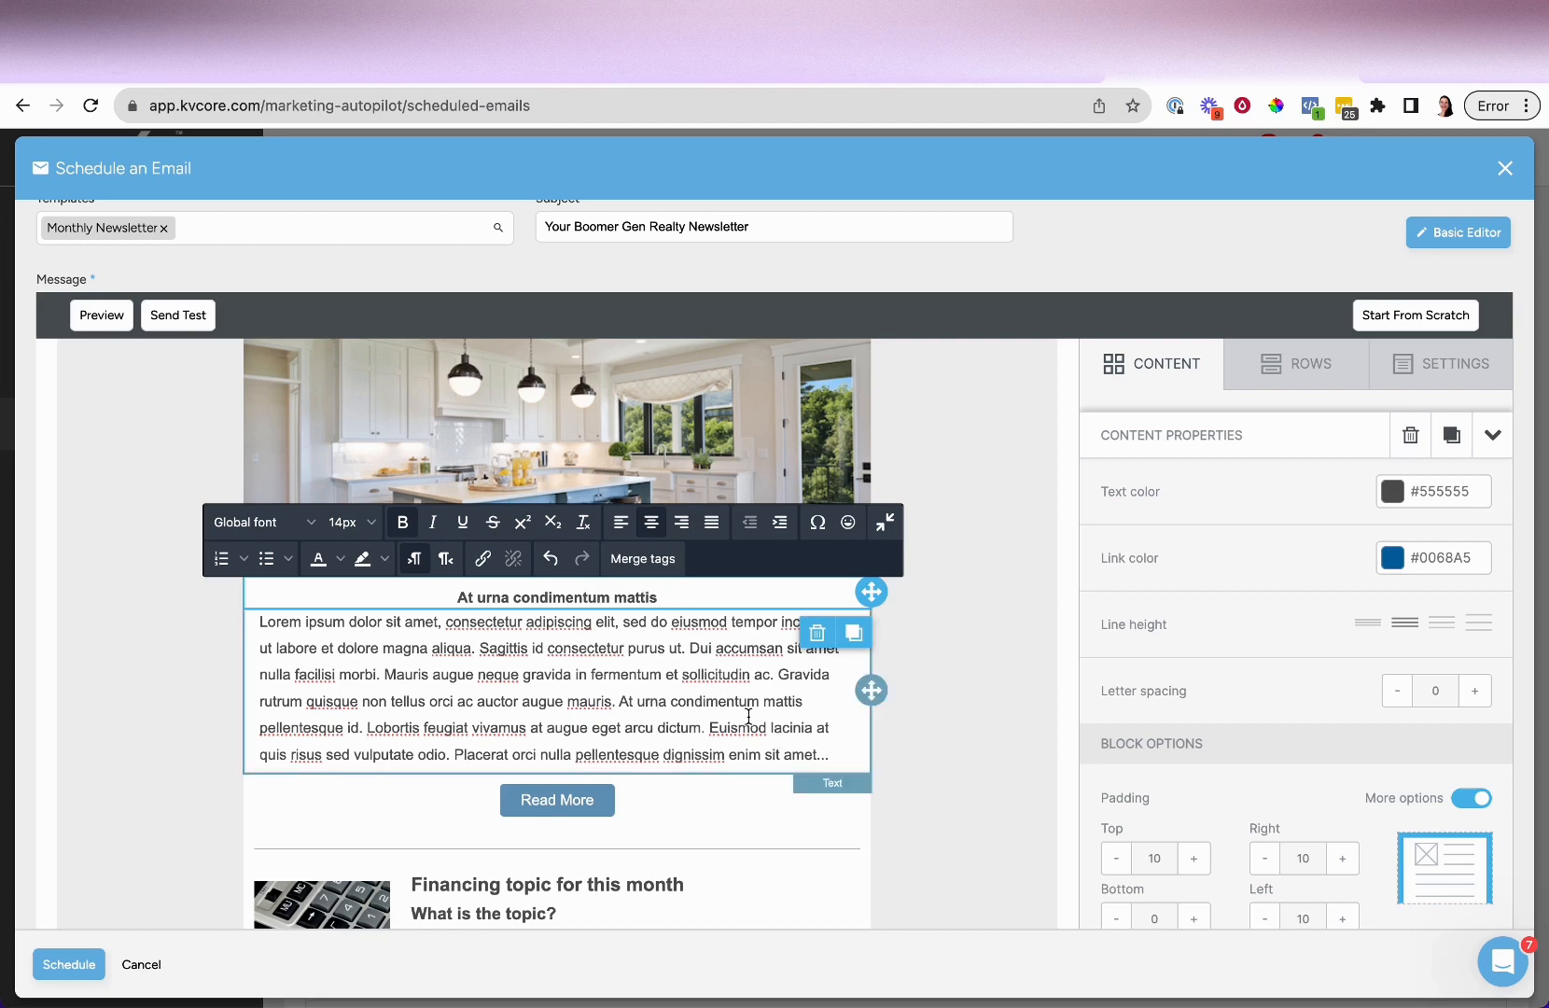
key("ctrl+z")
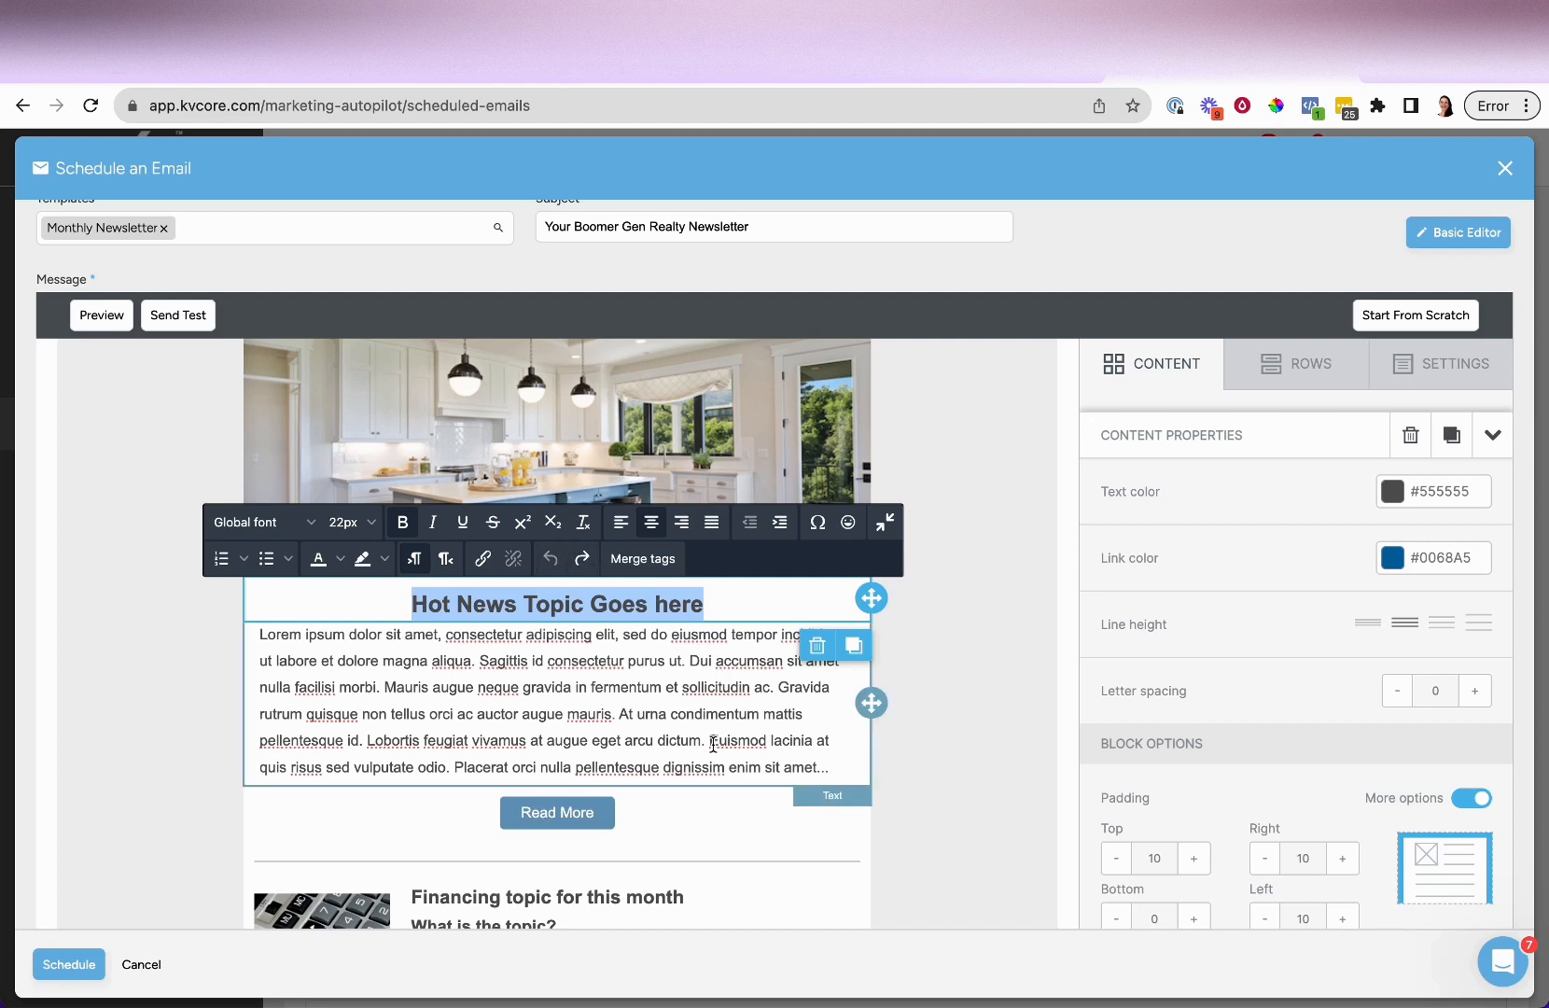
Replace the "Hot News Topic Goes here" headline, except its initial H, with the copied phrase in the headline's own formatting.
left_click(434, 608)
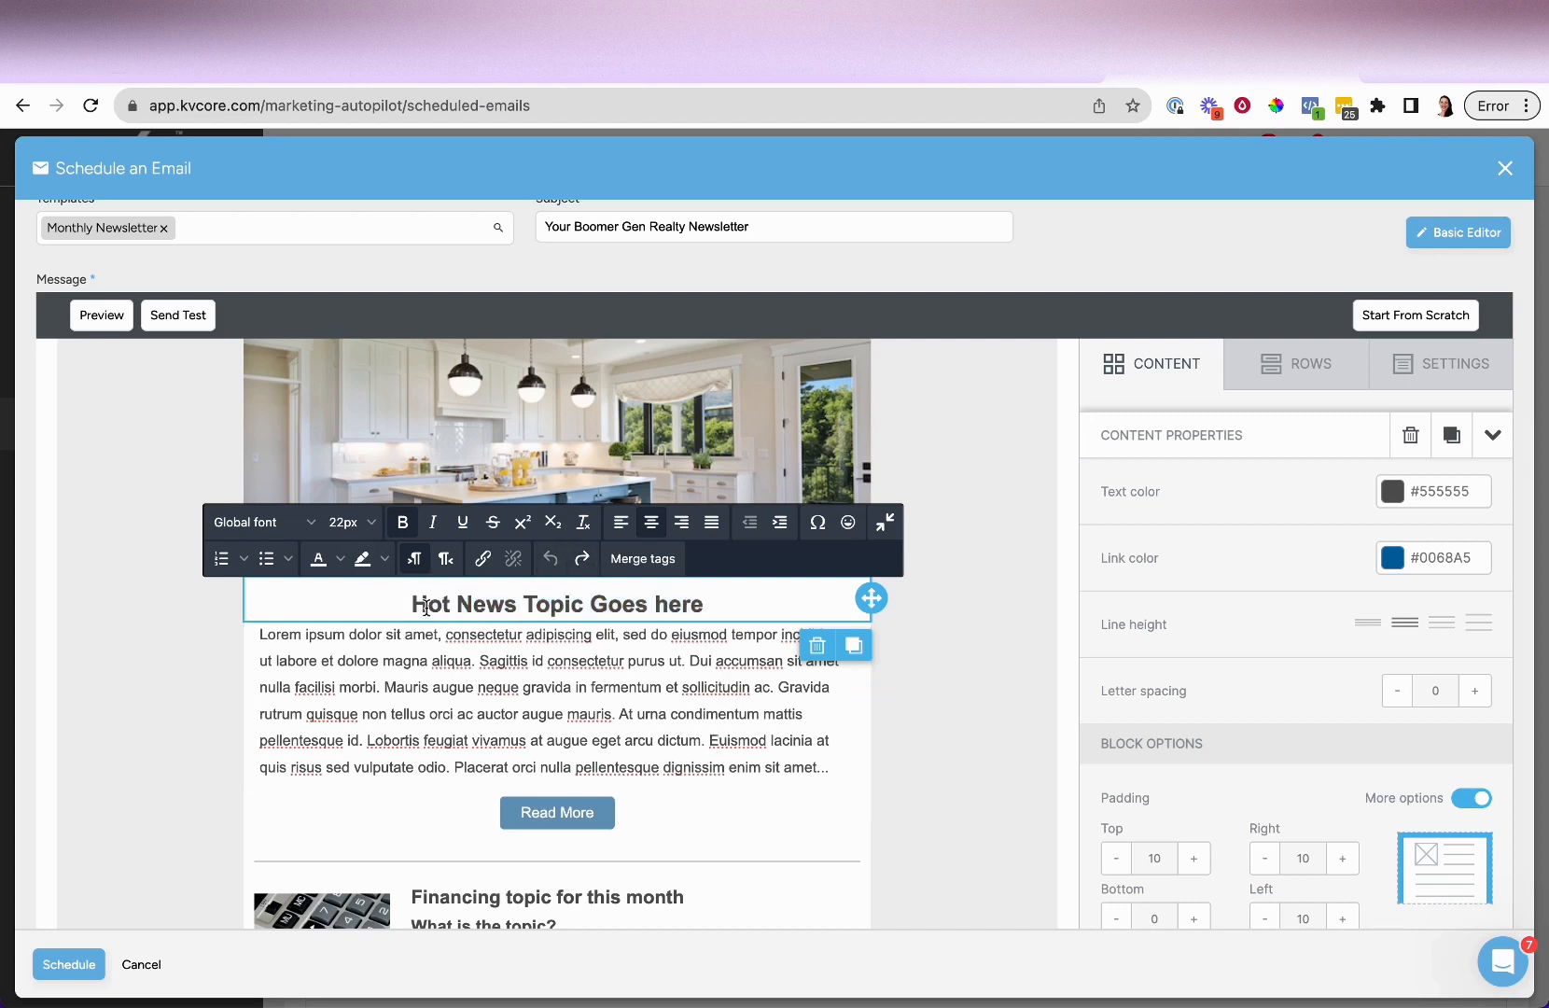
left_click_drag(426, 608, 726, 608)
key("super+v")
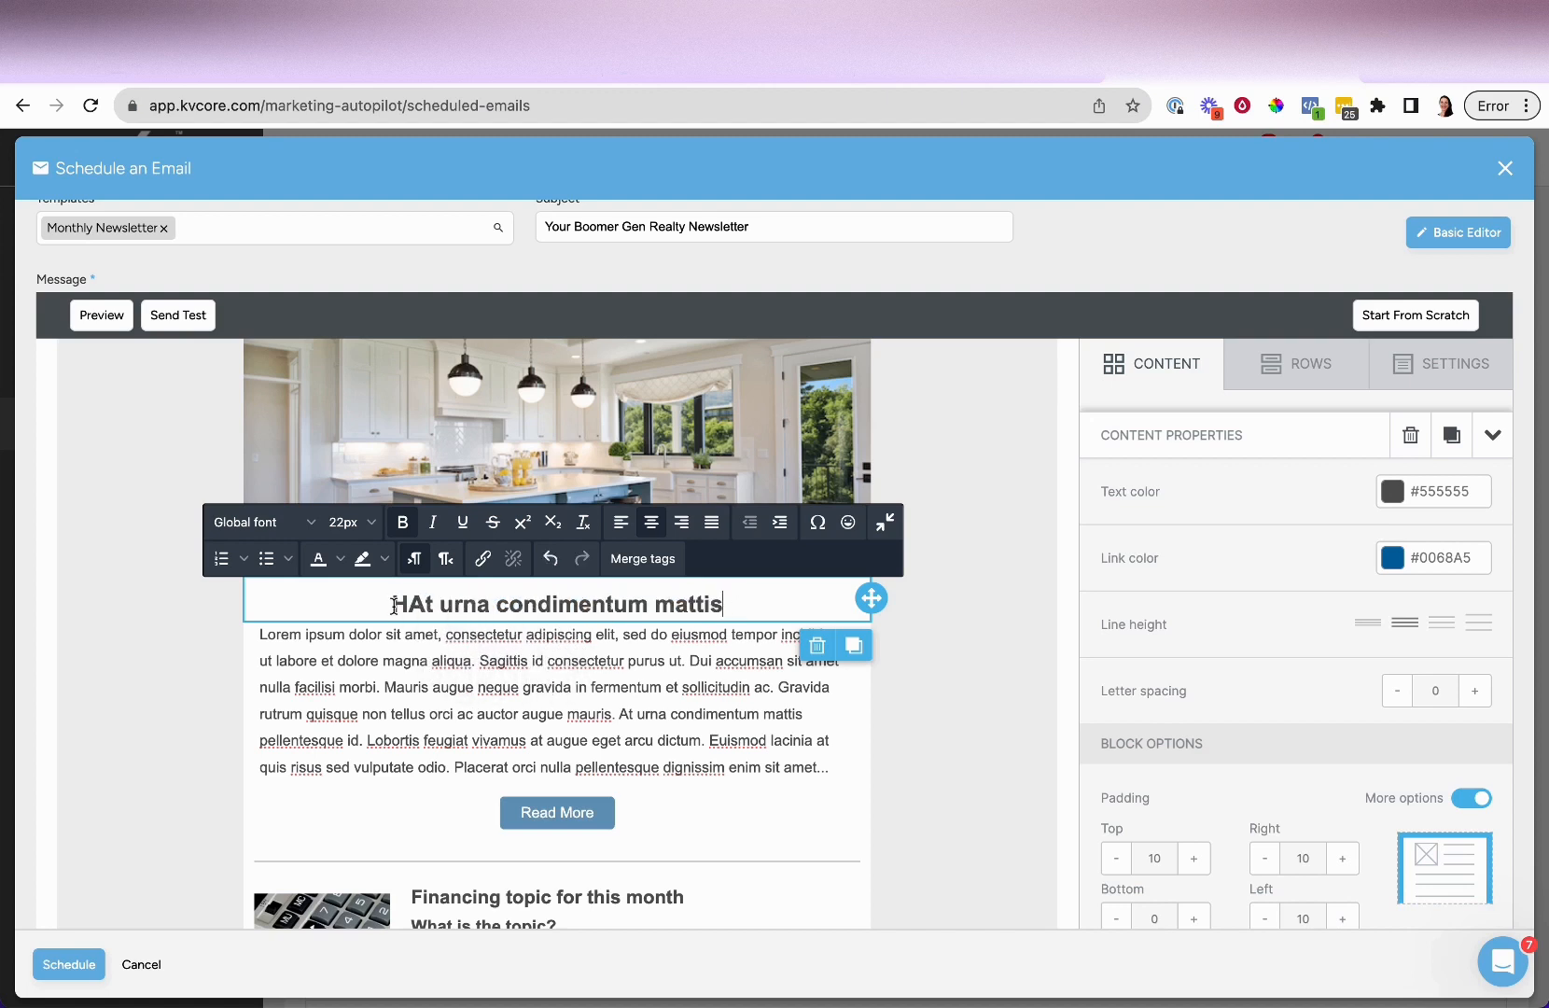
left_click_drag(394, 607, 759, 616)
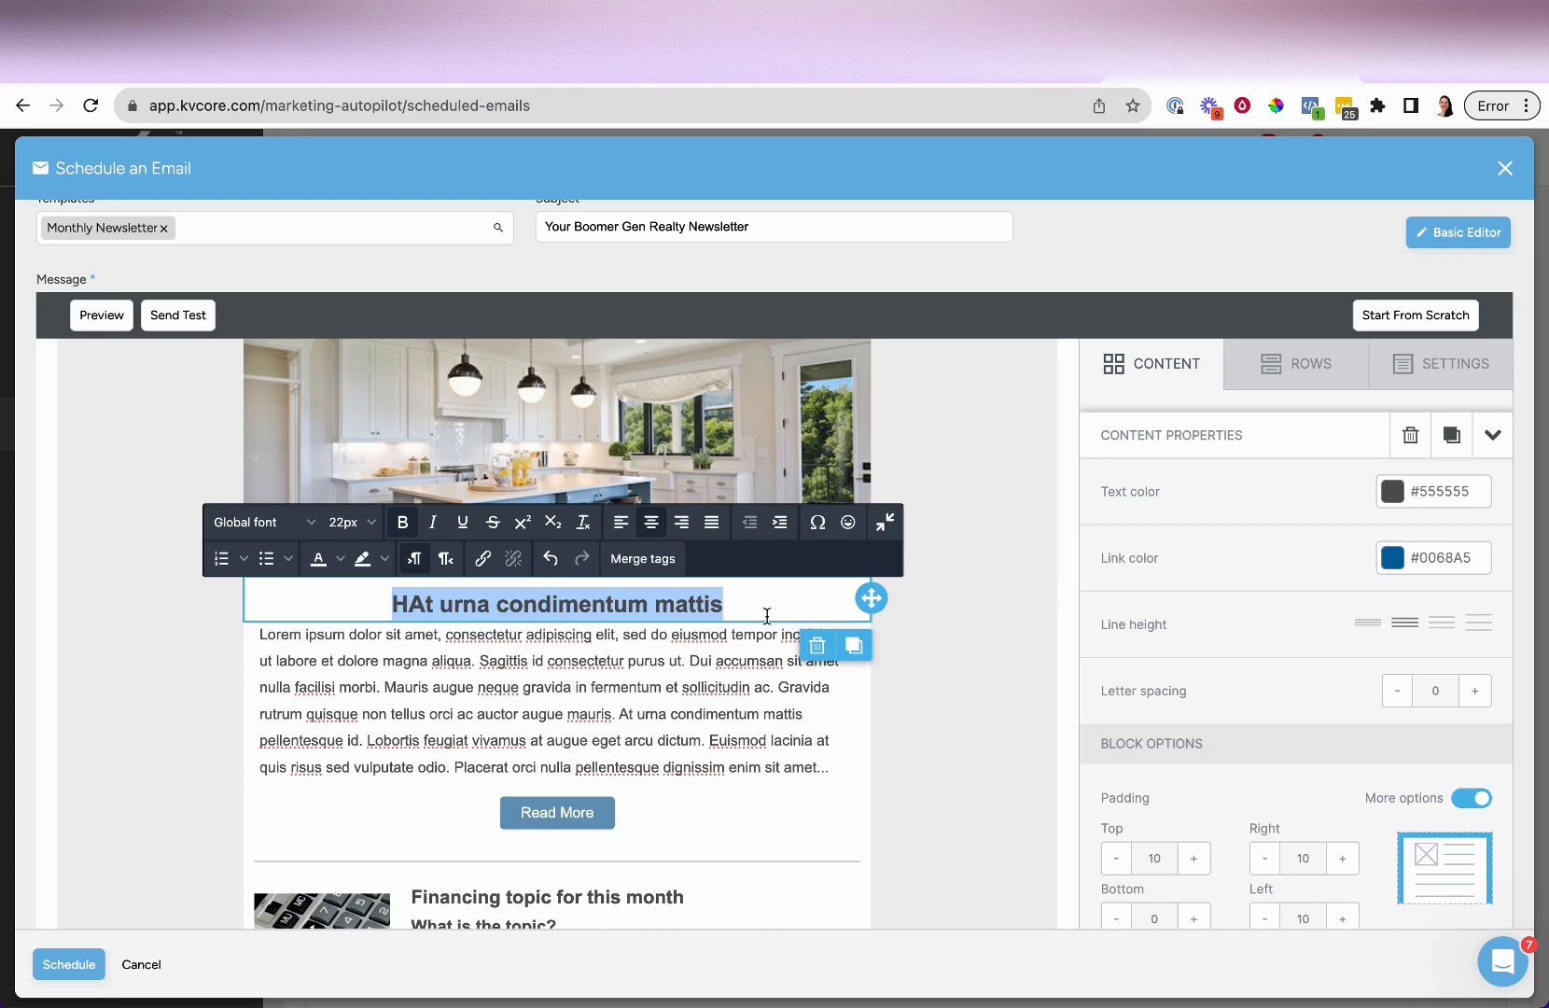
left_click(641, 684)
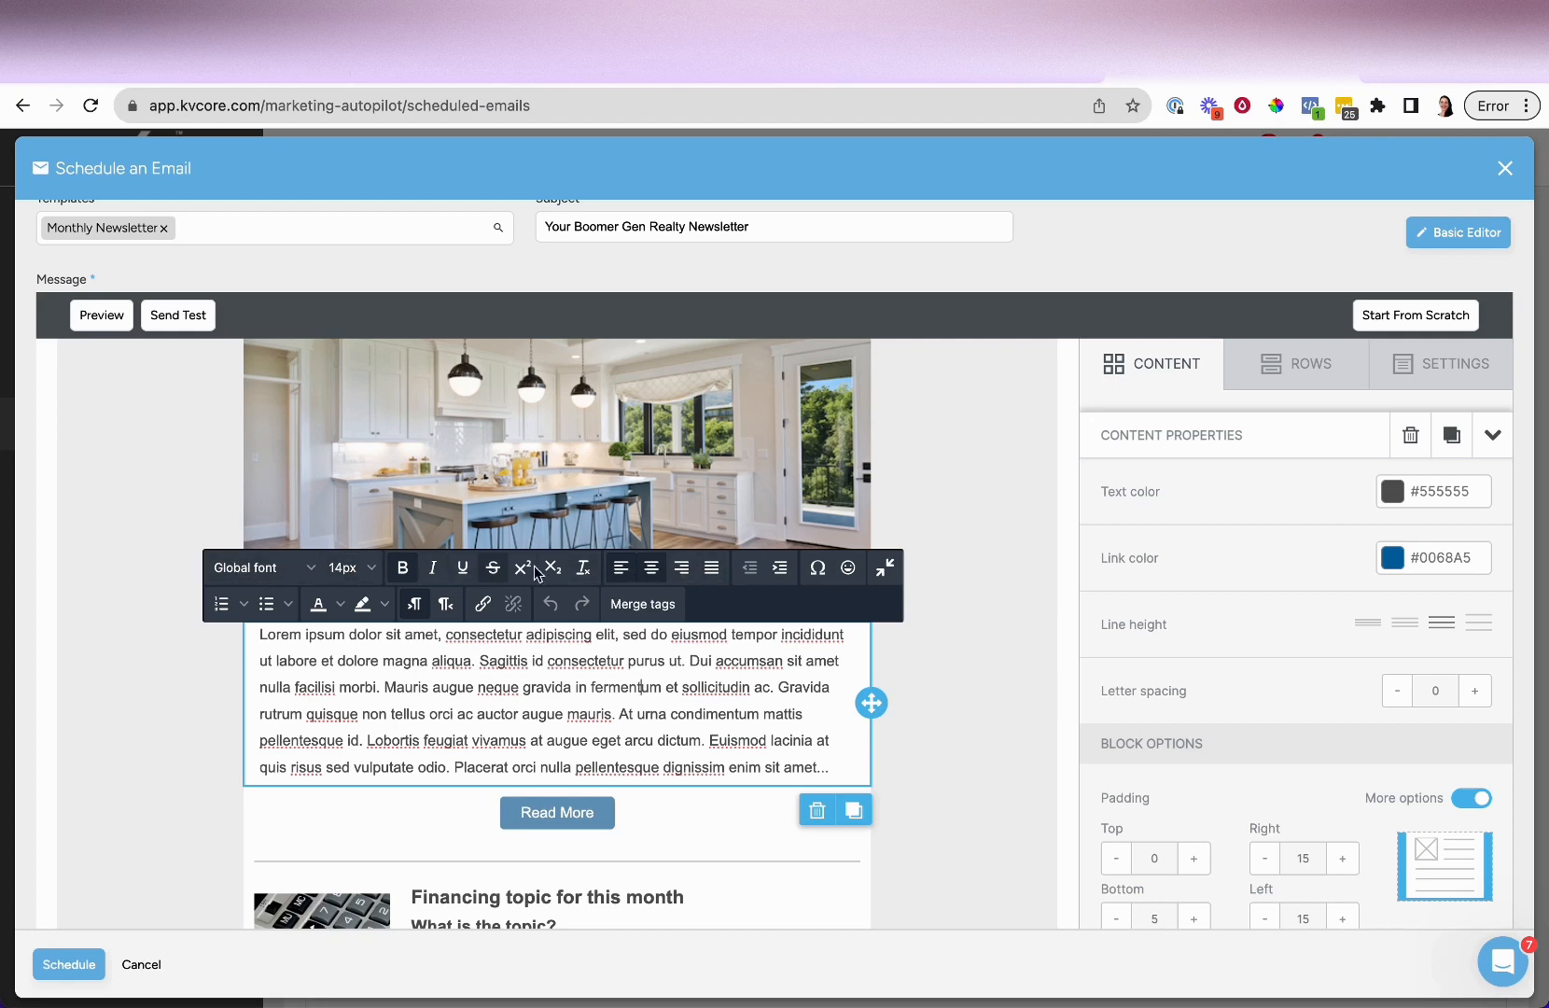
left_click(961, 724)
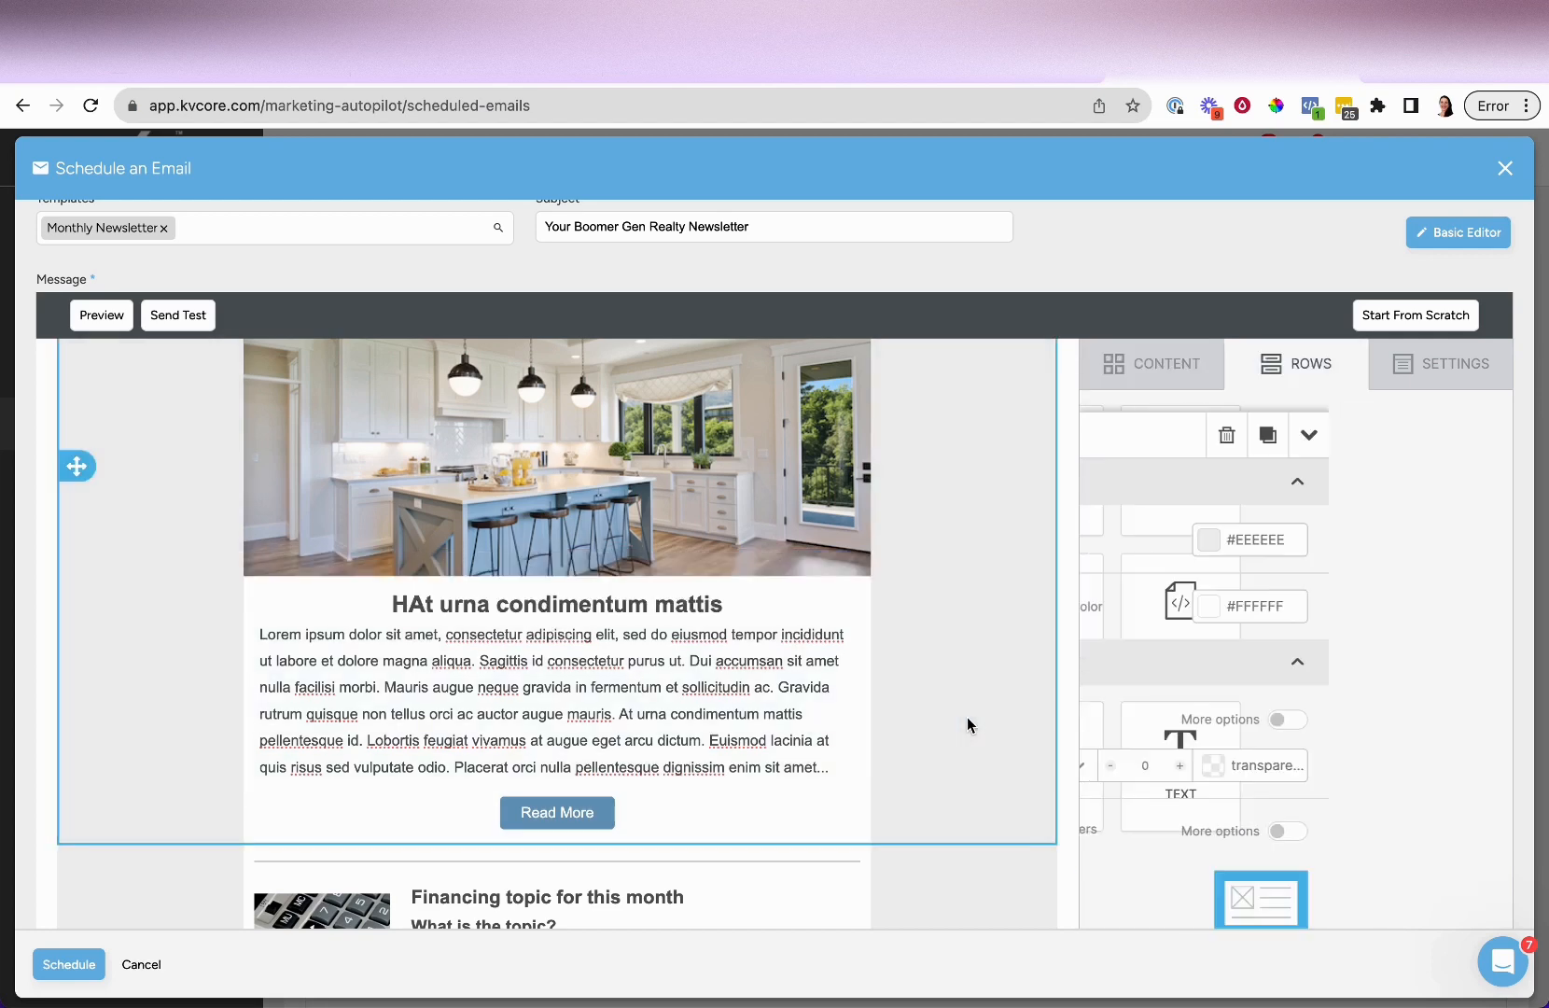
Relabel the "Read More" button beneath the main article as "Click Here To Read More".
scroll(966, 726, "down", 3)
left_click(569, 552)
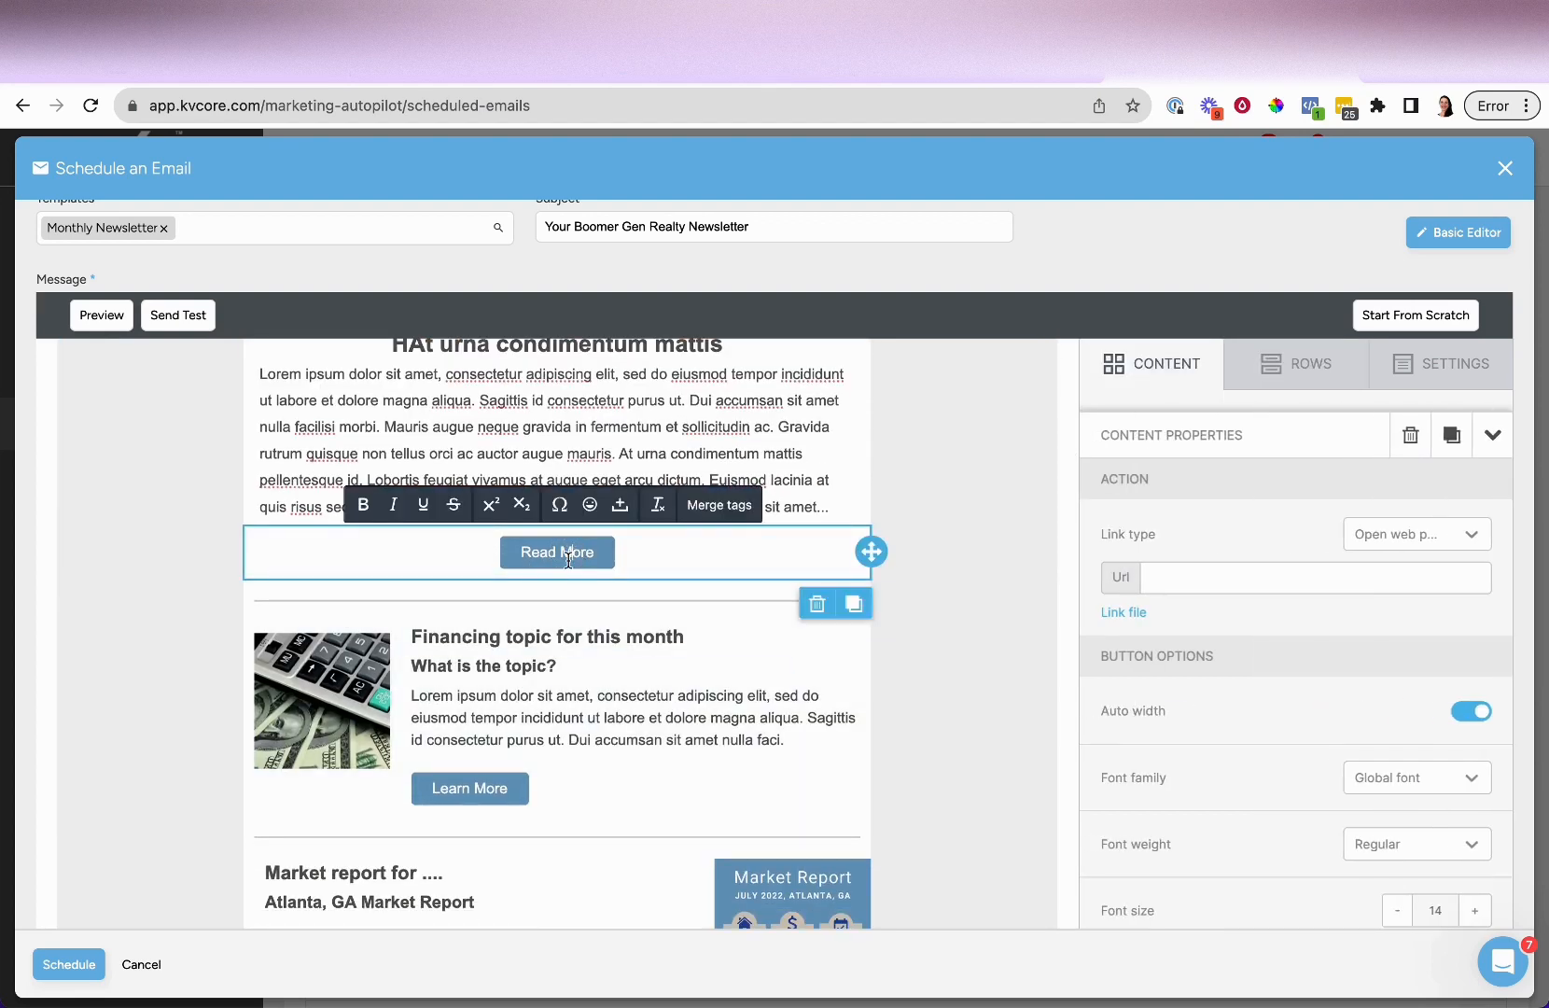
left_click_drag(520, 554, 613, 560)
type("Click Here To Red")
key("BackSpace")
type("ad More")
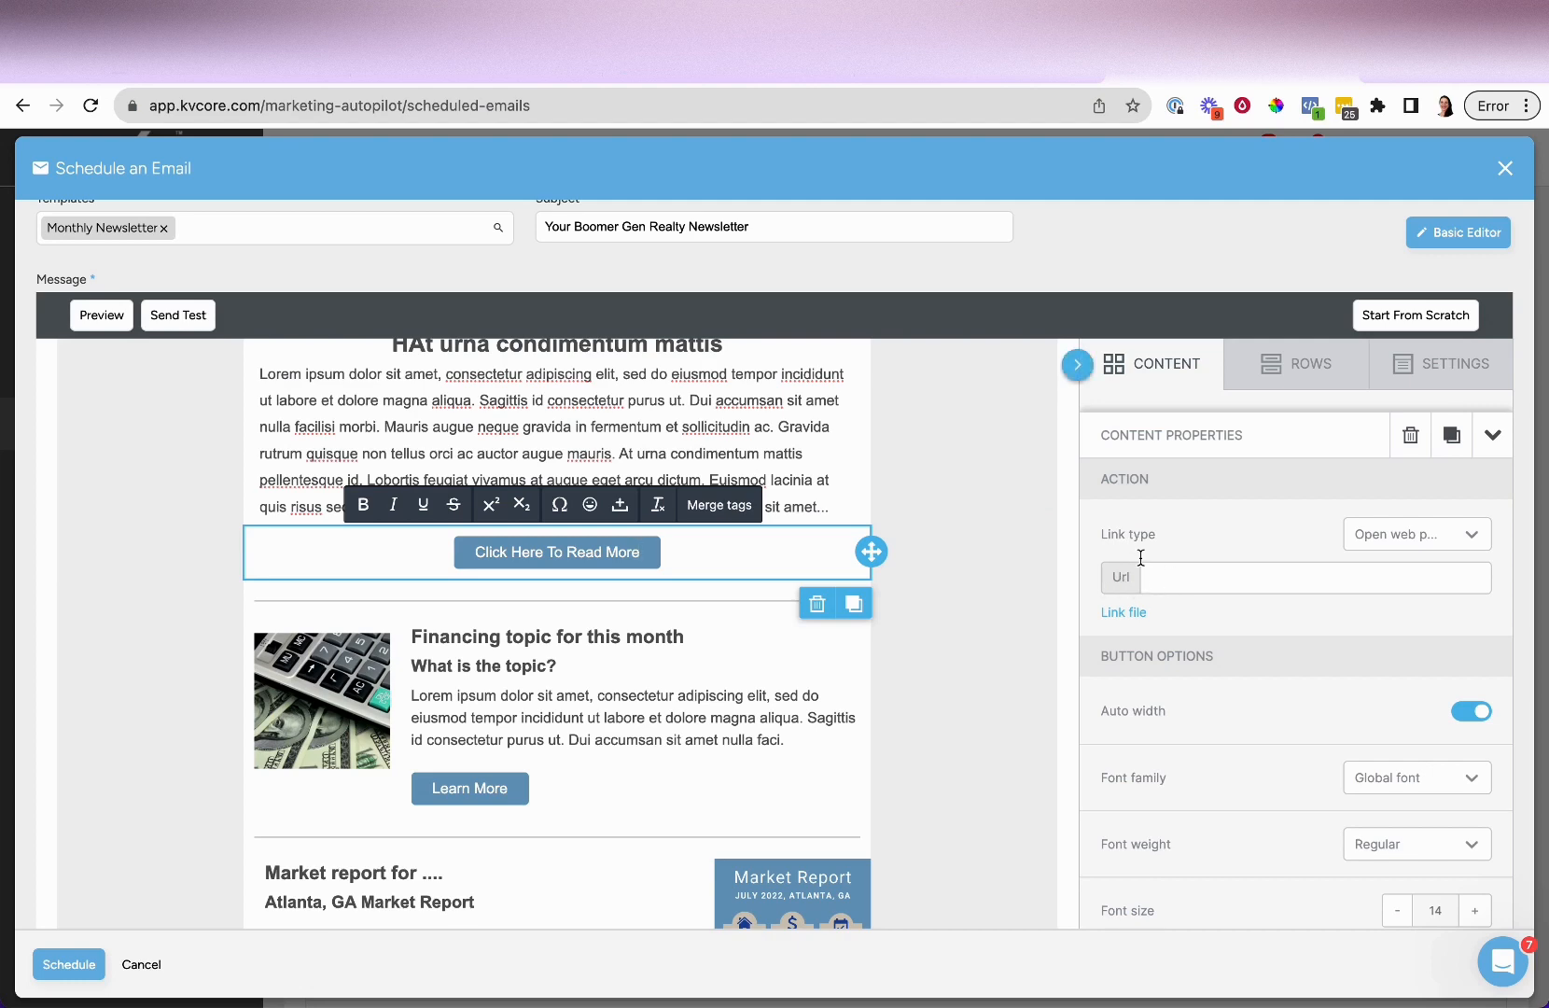
Link the "Click Here To Read More" button to the current page address, app.kvcore.com/marketing-autopilot/scheduled-emails.
left_click(1166, 536)
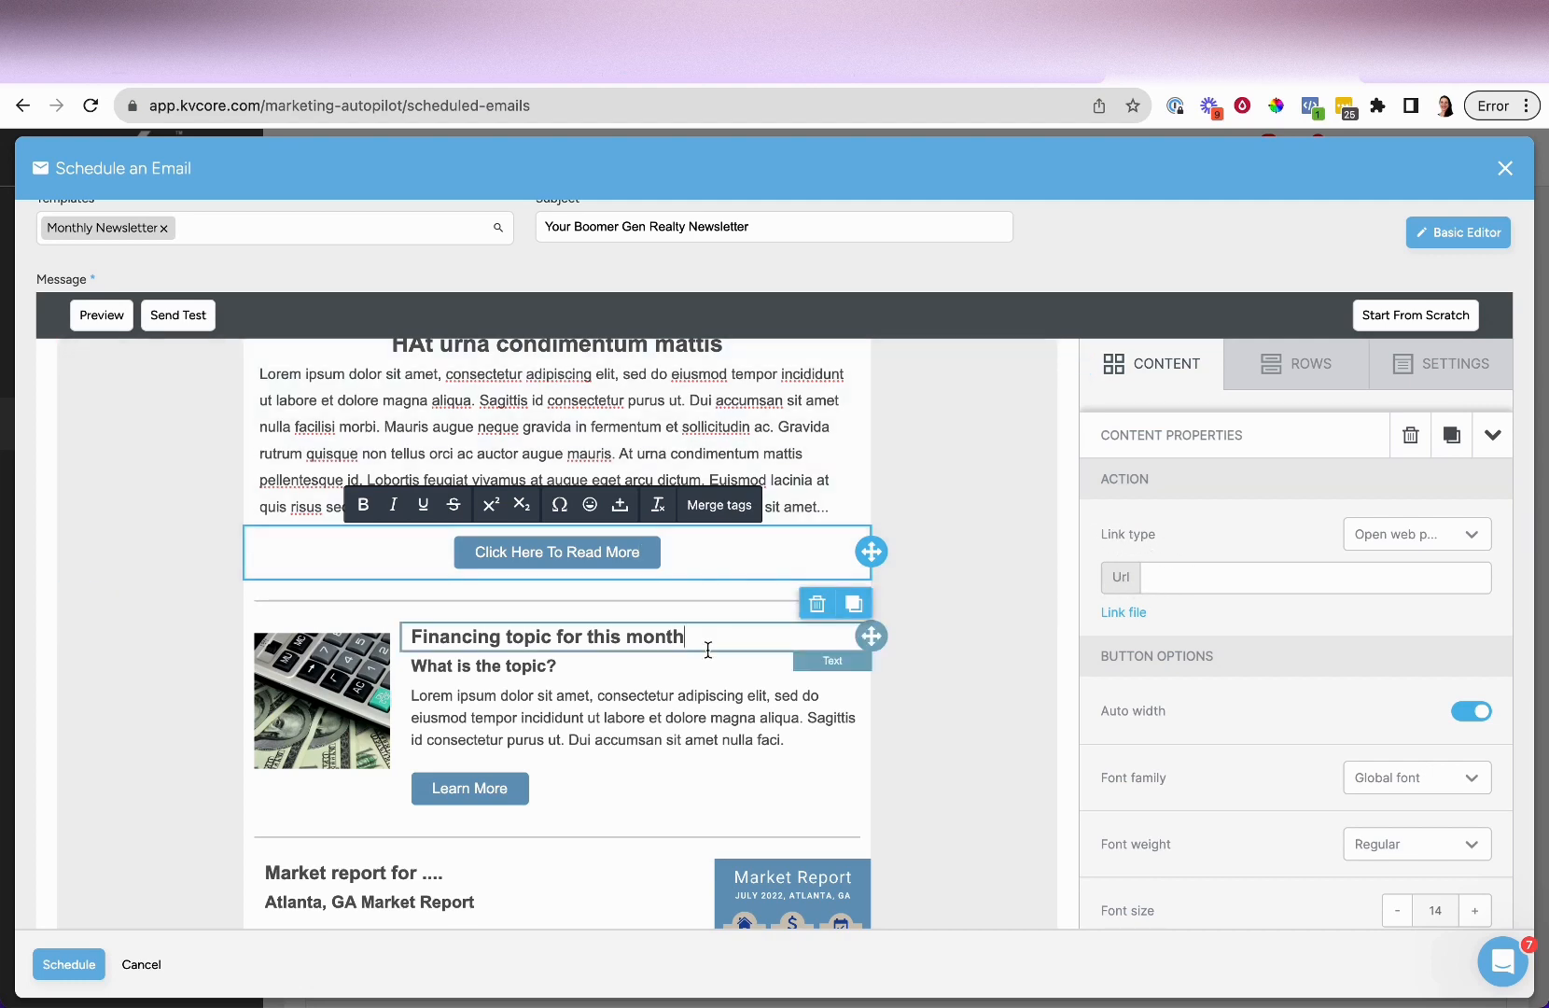
left_click(710, 647)
left_click(590, 539)
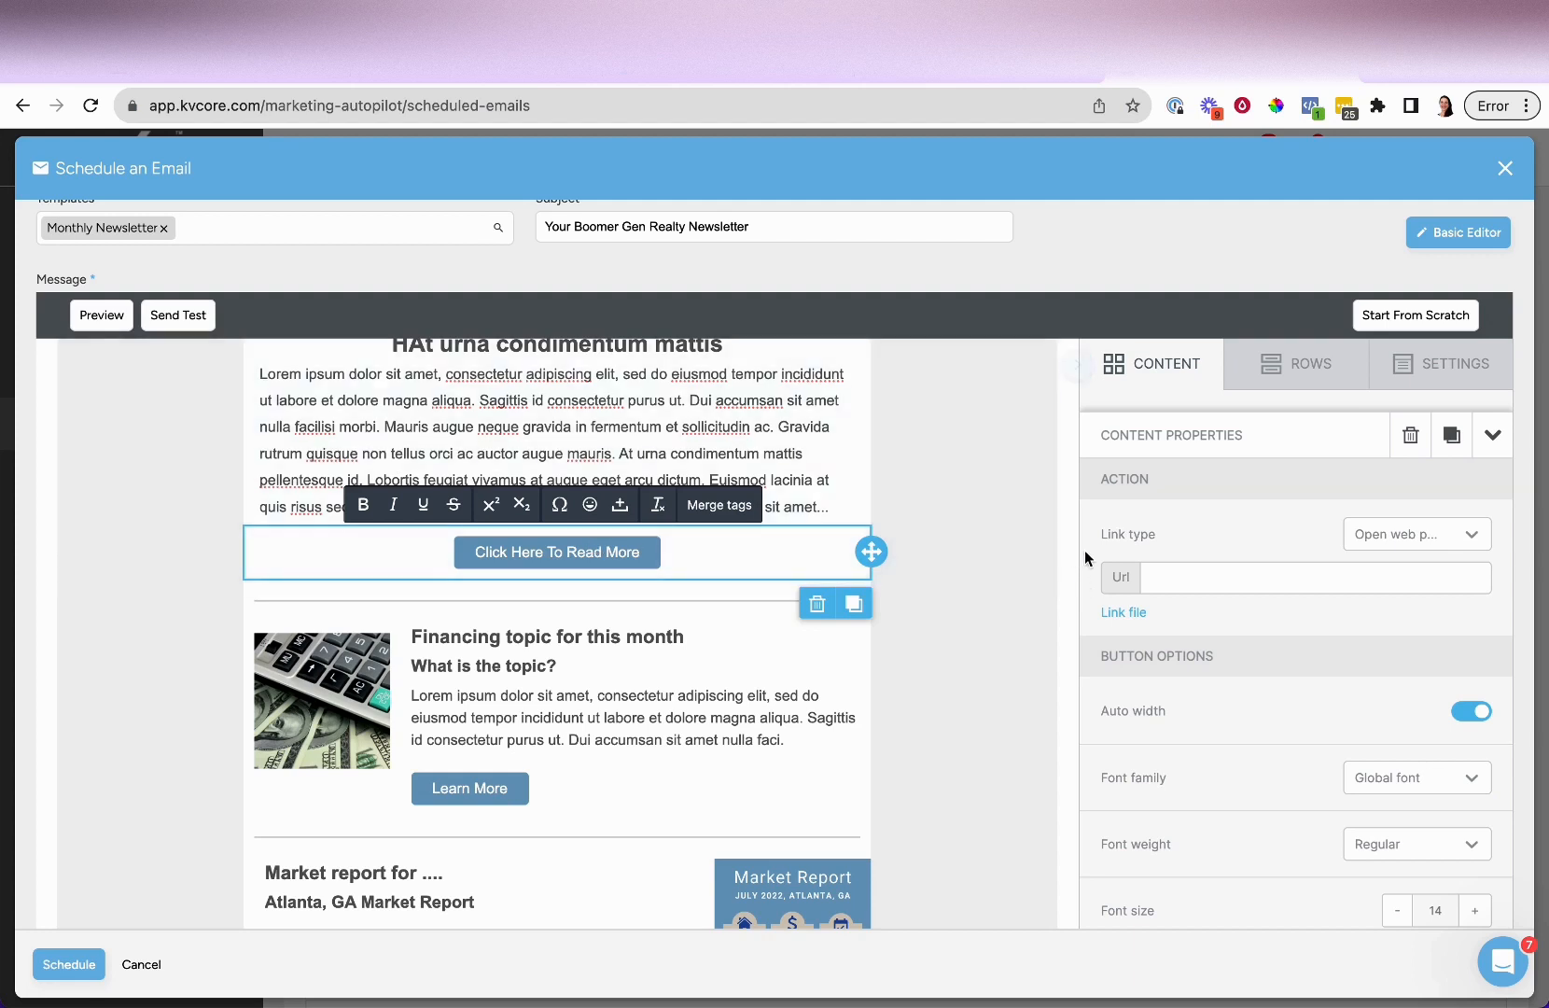
left_click(1177, 580)
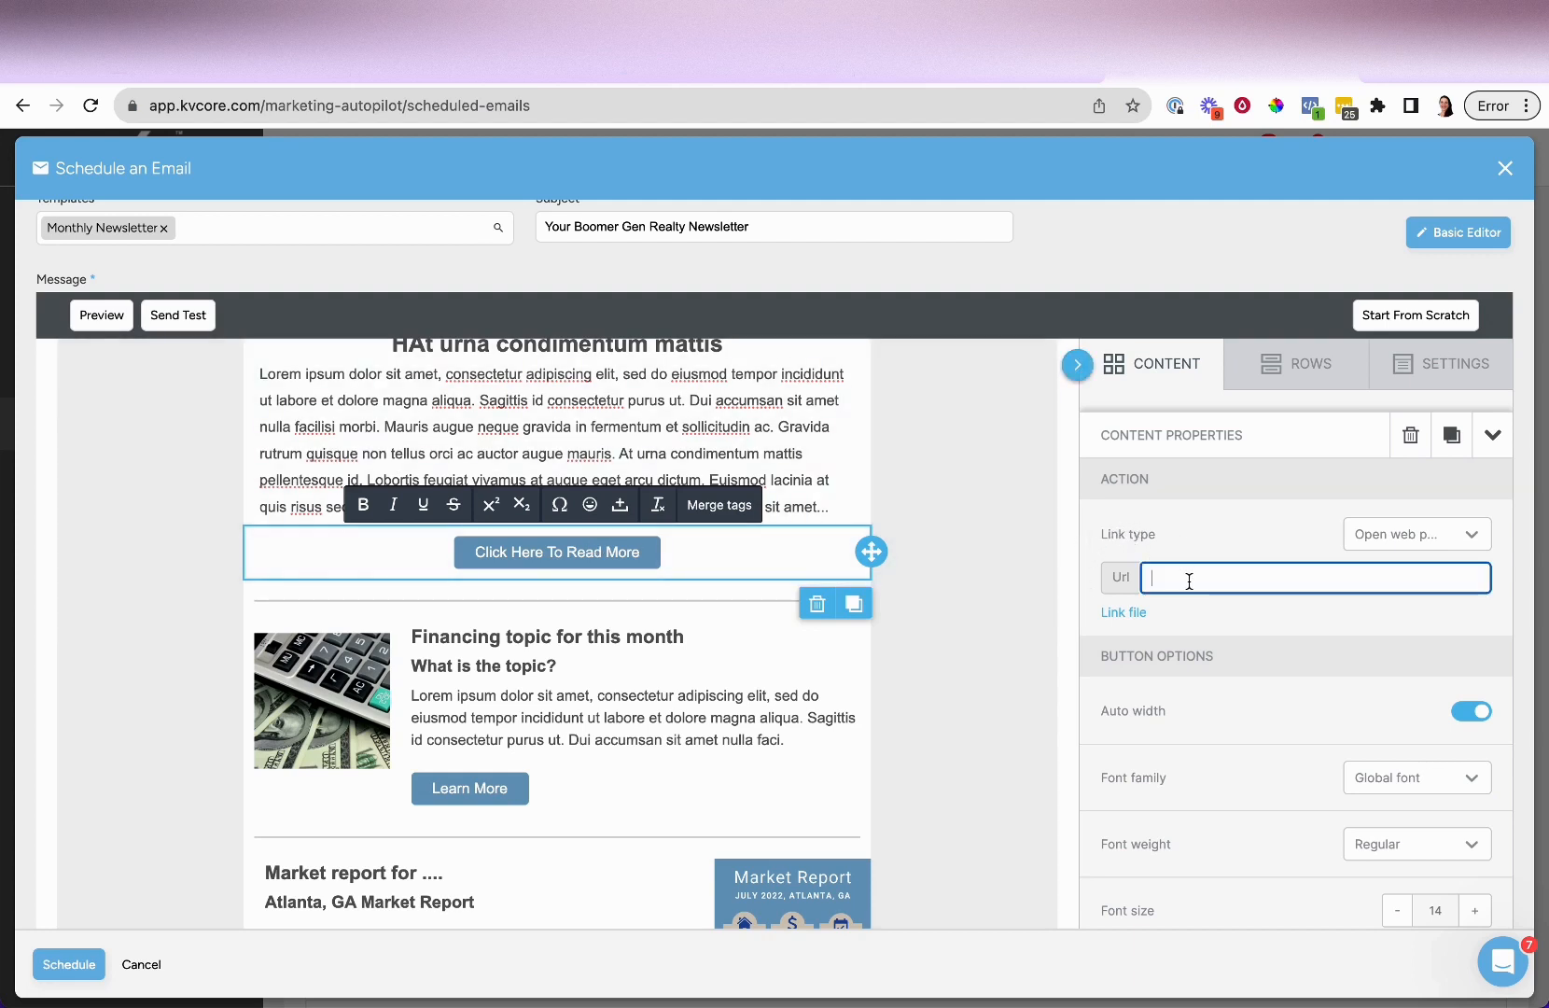
left_click(539, 105)
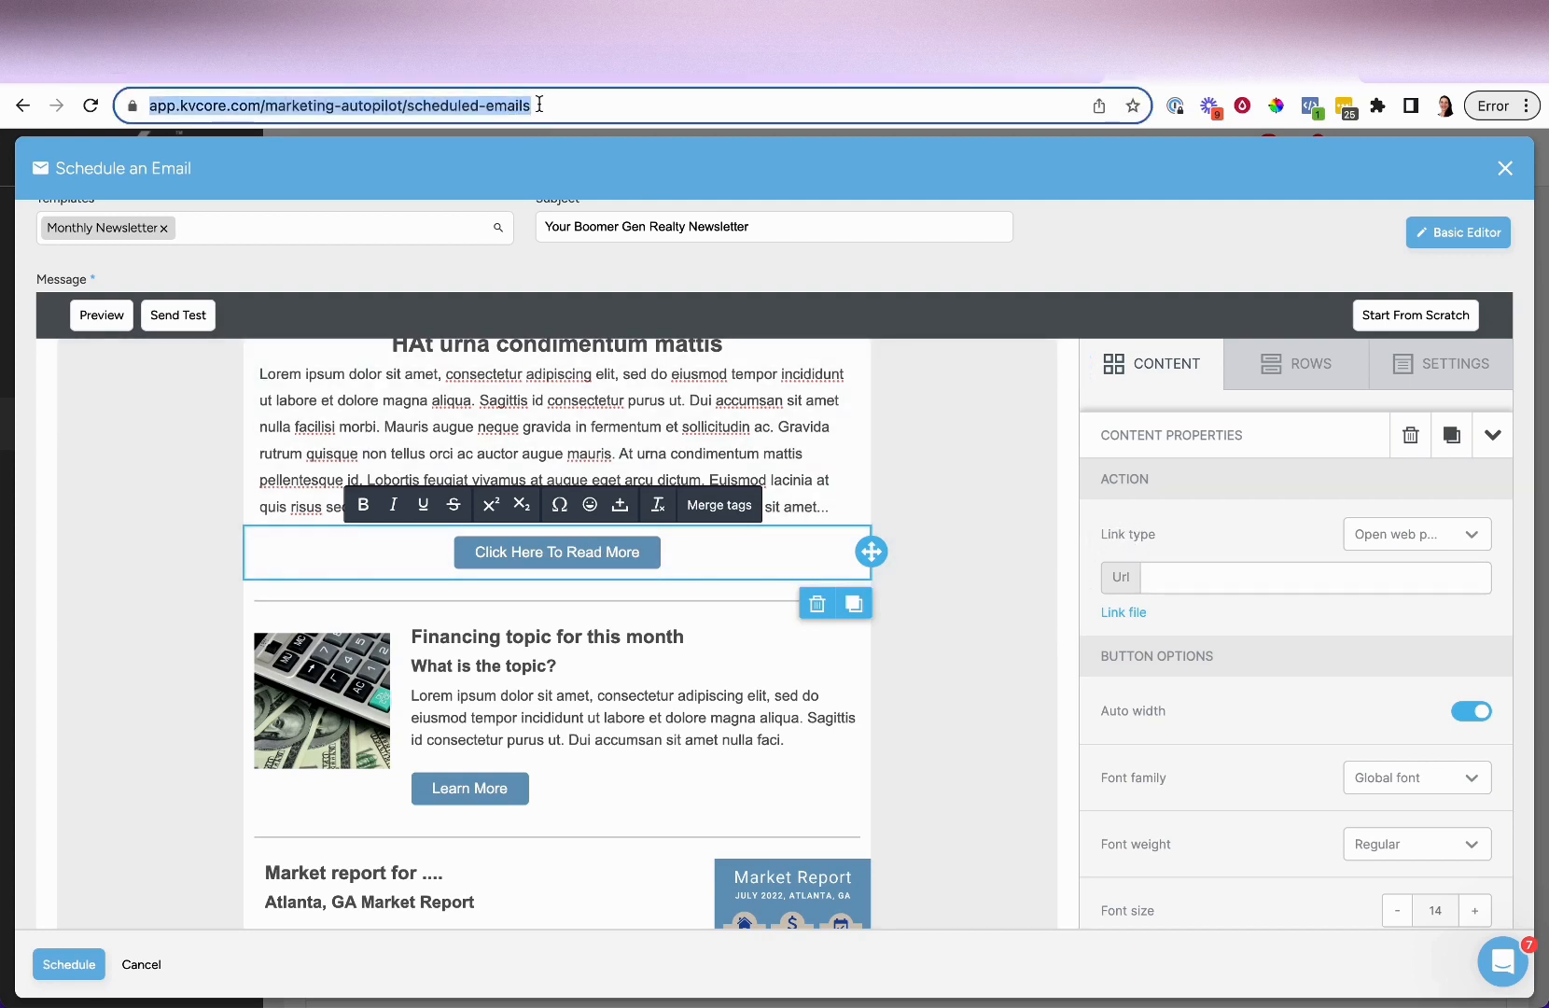
key("super+c")
left_click(1285, 580)
key("super+v")
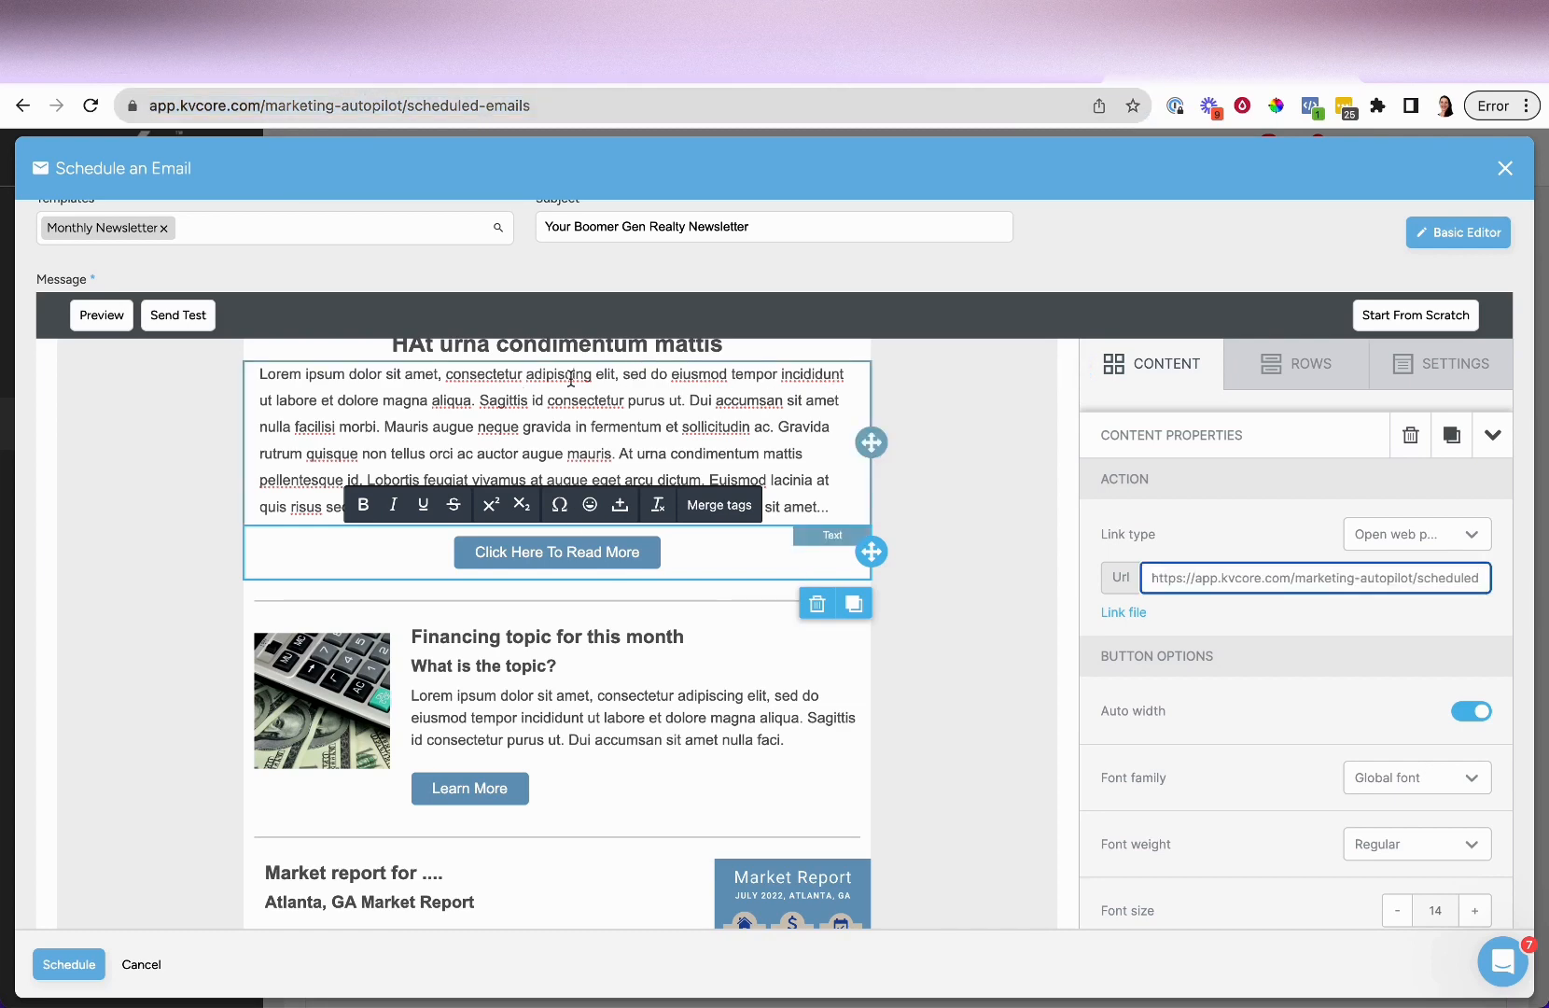
Upload yesterday's Seller Guide PDF from the Downloads folder as a link file for the "Click Here To Read More" button.
scroll(570, 378, "up", 1)
scroll(1163, 685, "down", 2)
scroll(1165, 597, "up", 1)
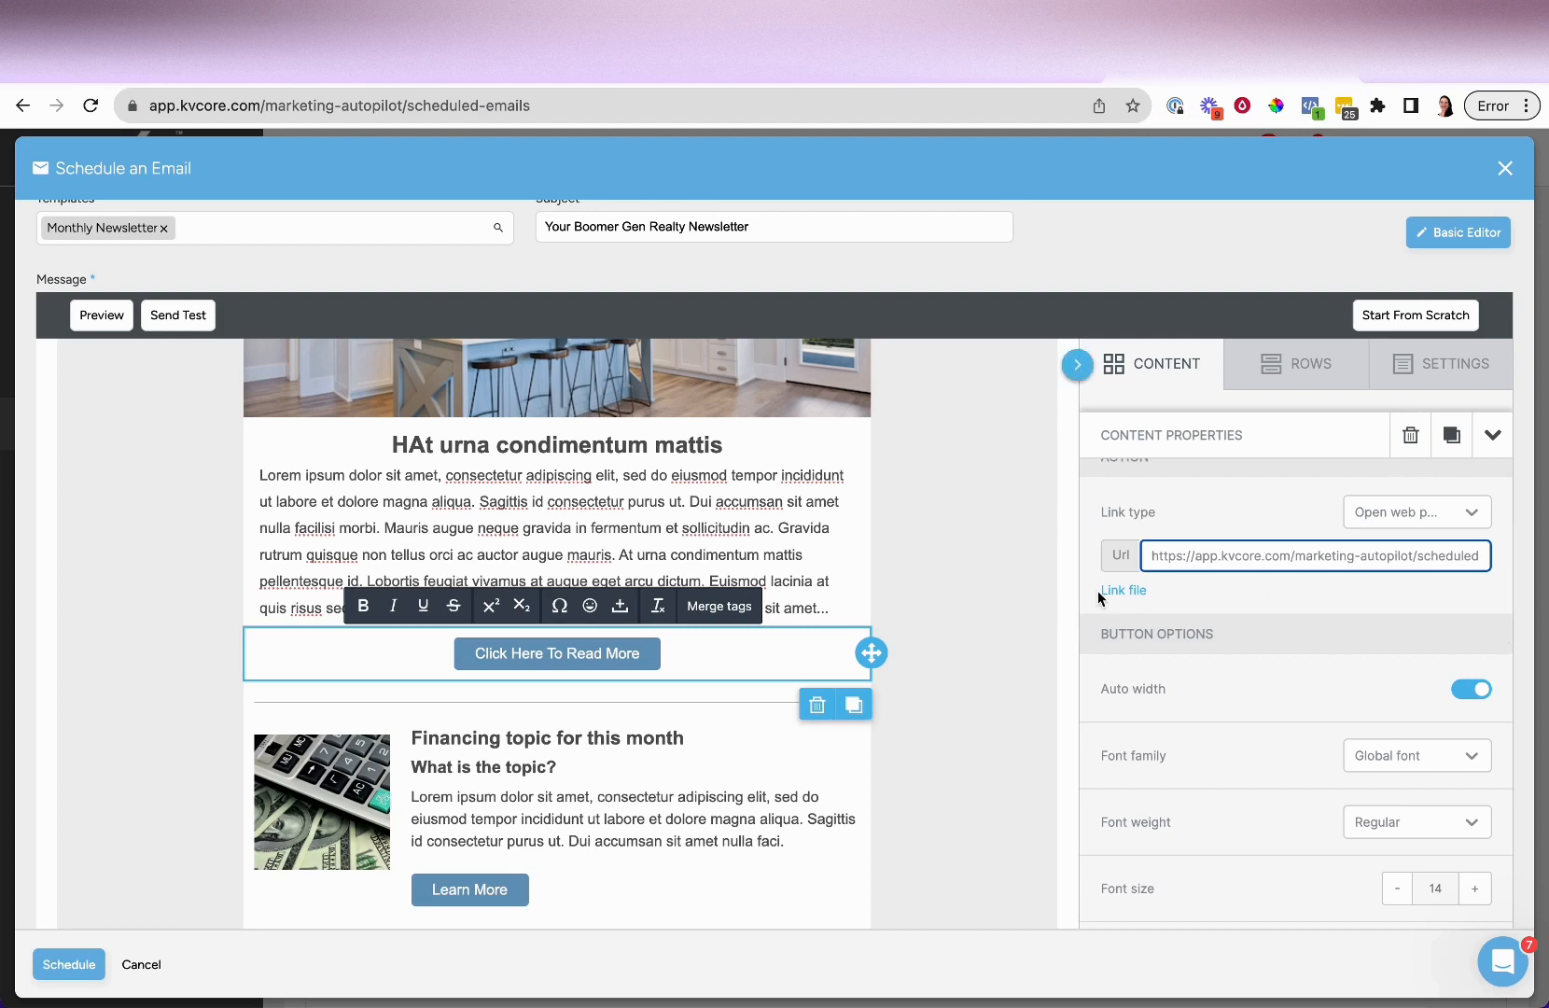
scroll(1120, 595, "up", 1)
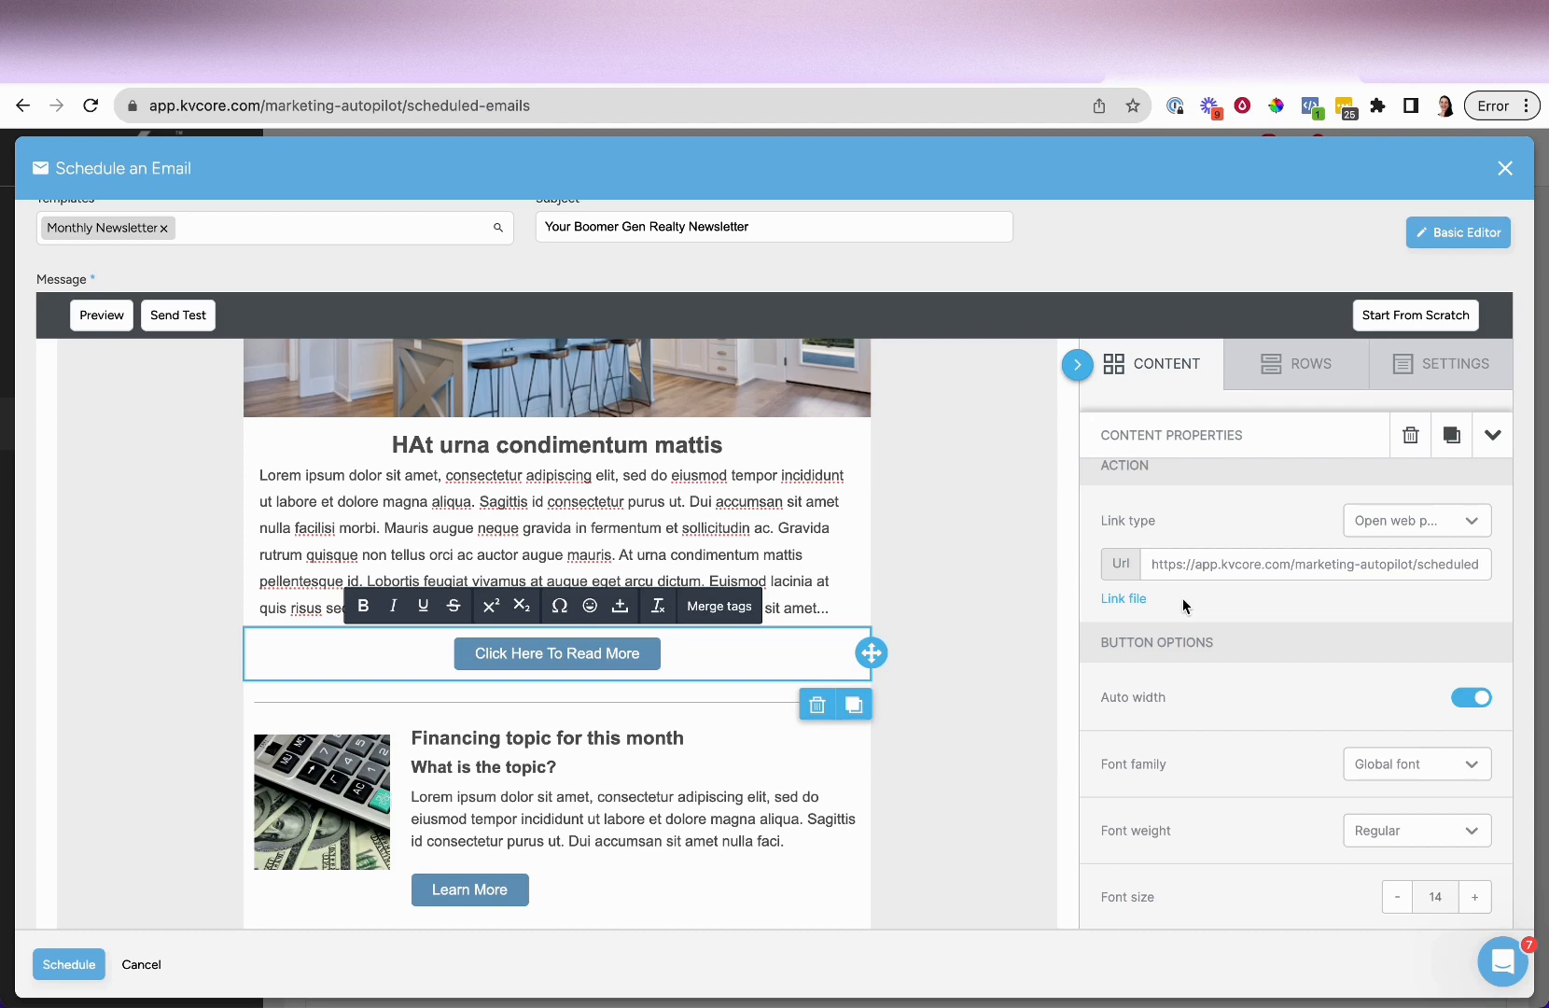
left_click(1126, 601)
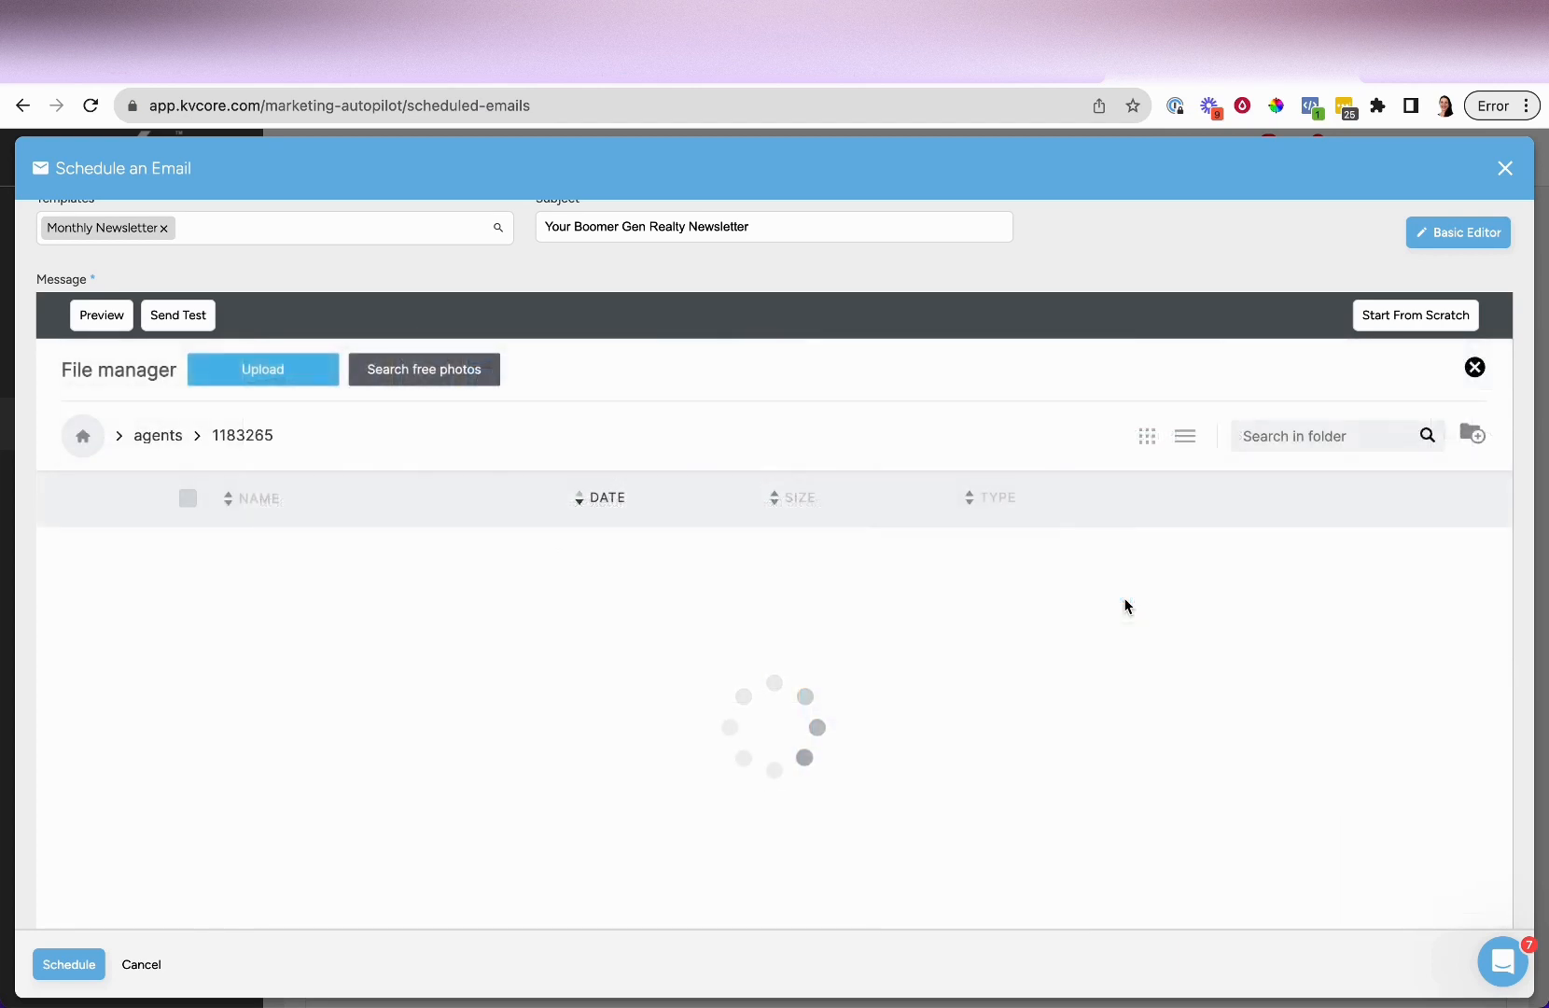
left_click(264, 379)
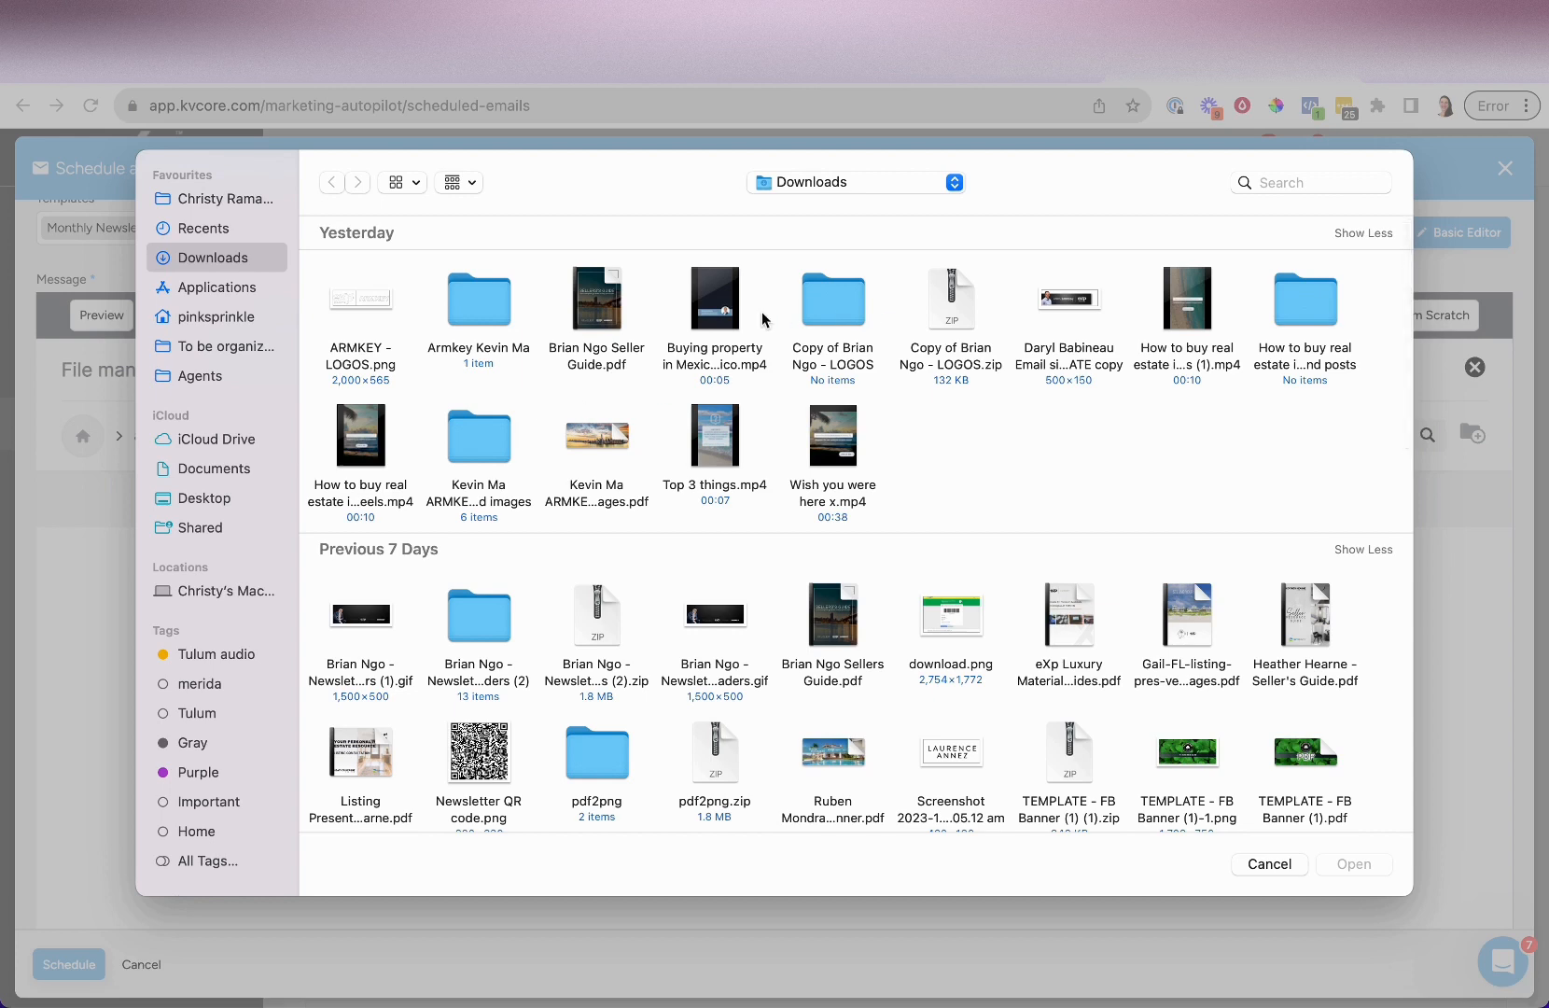
left_click(603, 297)
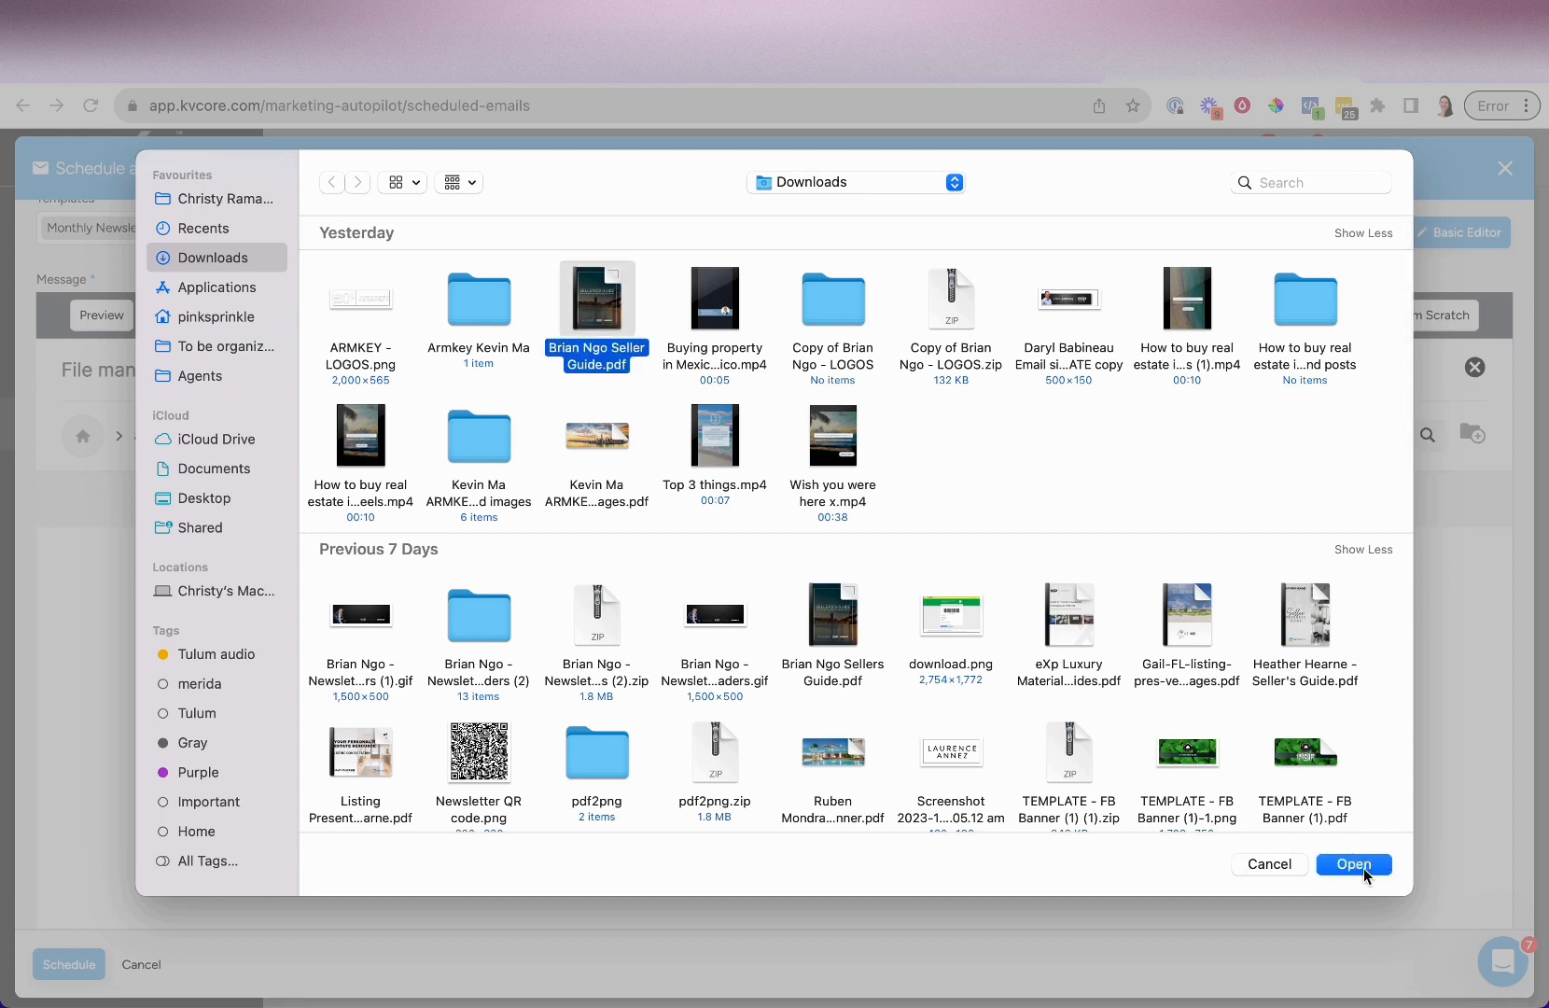
left_click(1355, 864)
Insert the uploaded Seller Guide file from the file manager as the "Click Here To Read More" button's link and check its URL.
scroll(683, 571, "down", 1)
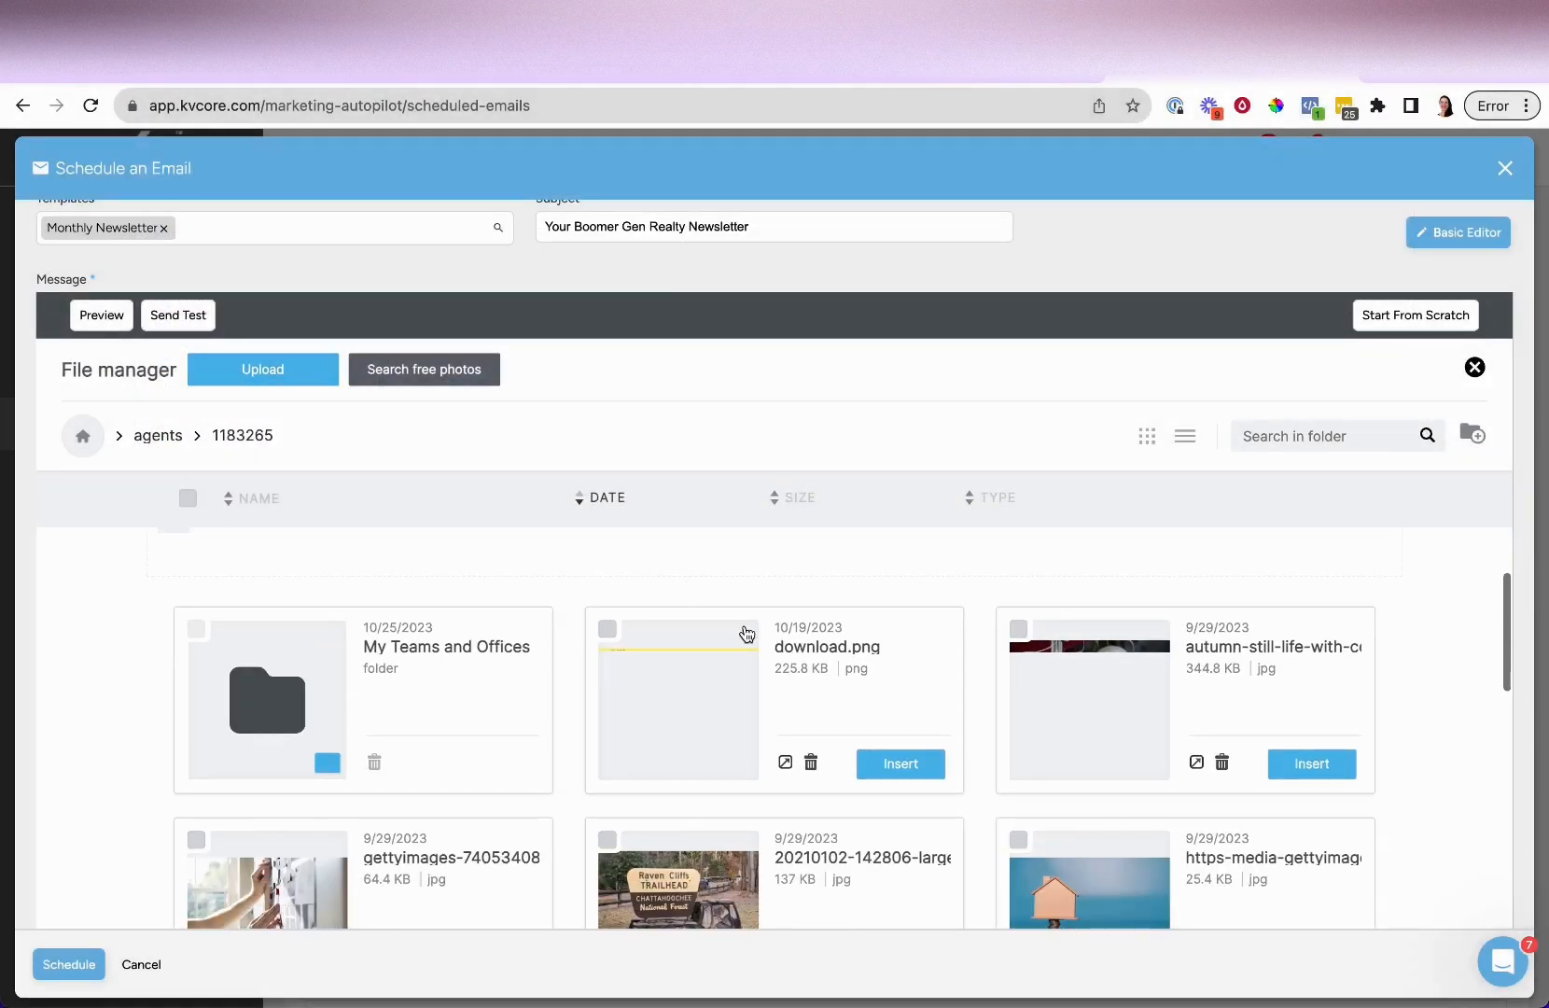
scroll(588, 635, "up", 1)
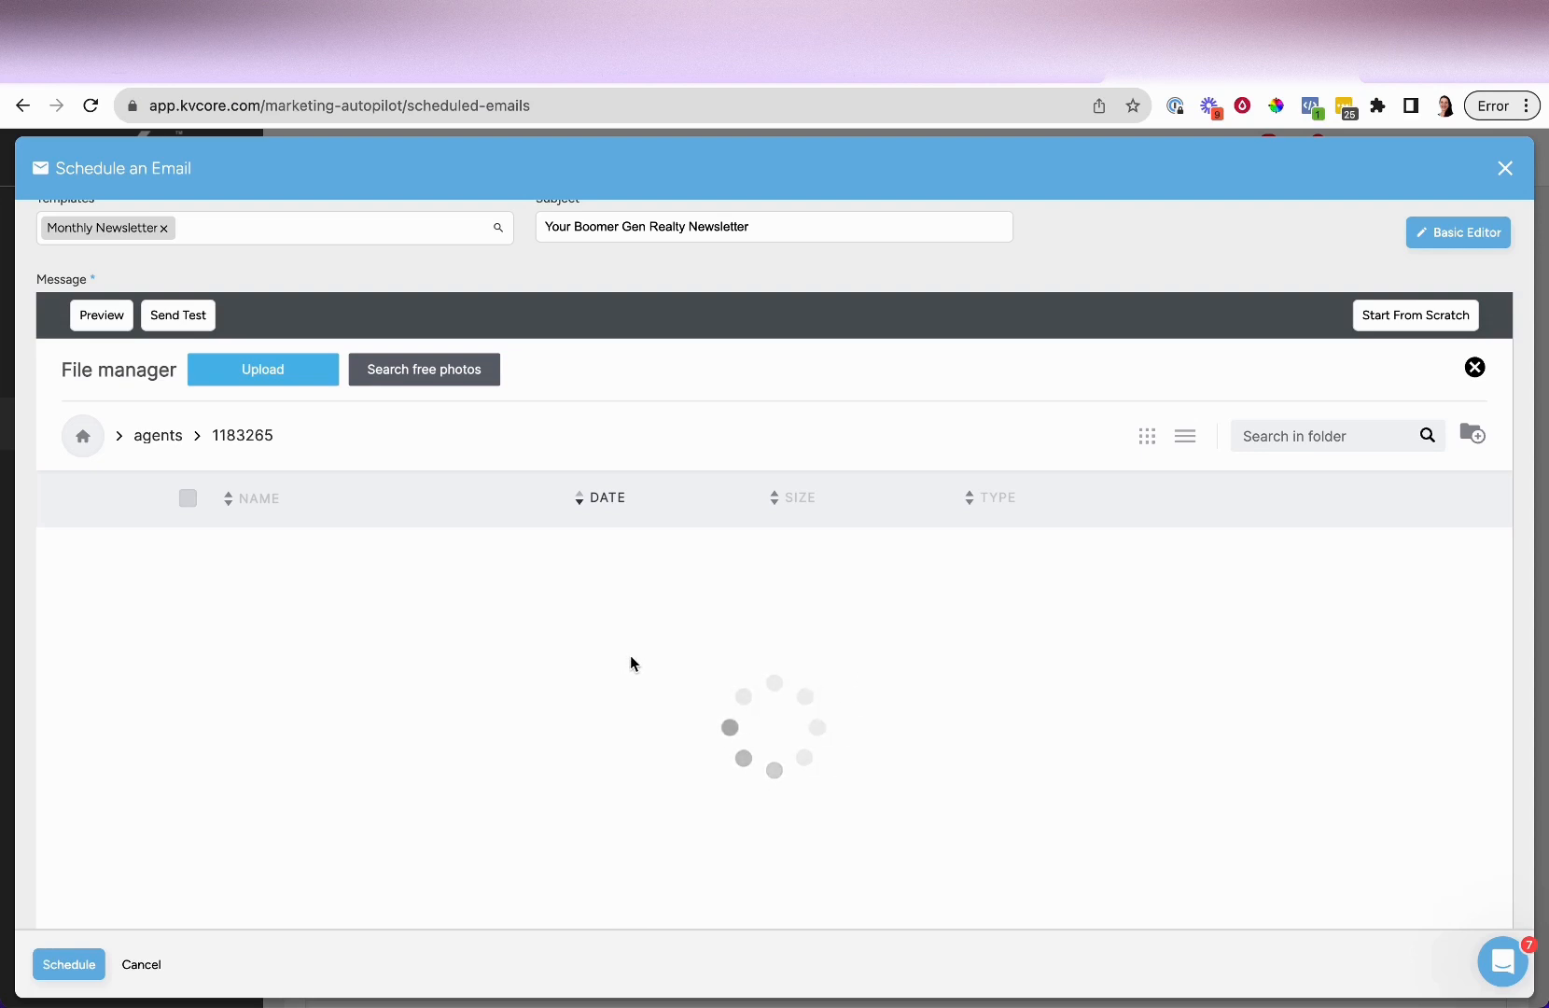
scroll(649, 655, "down", 1)
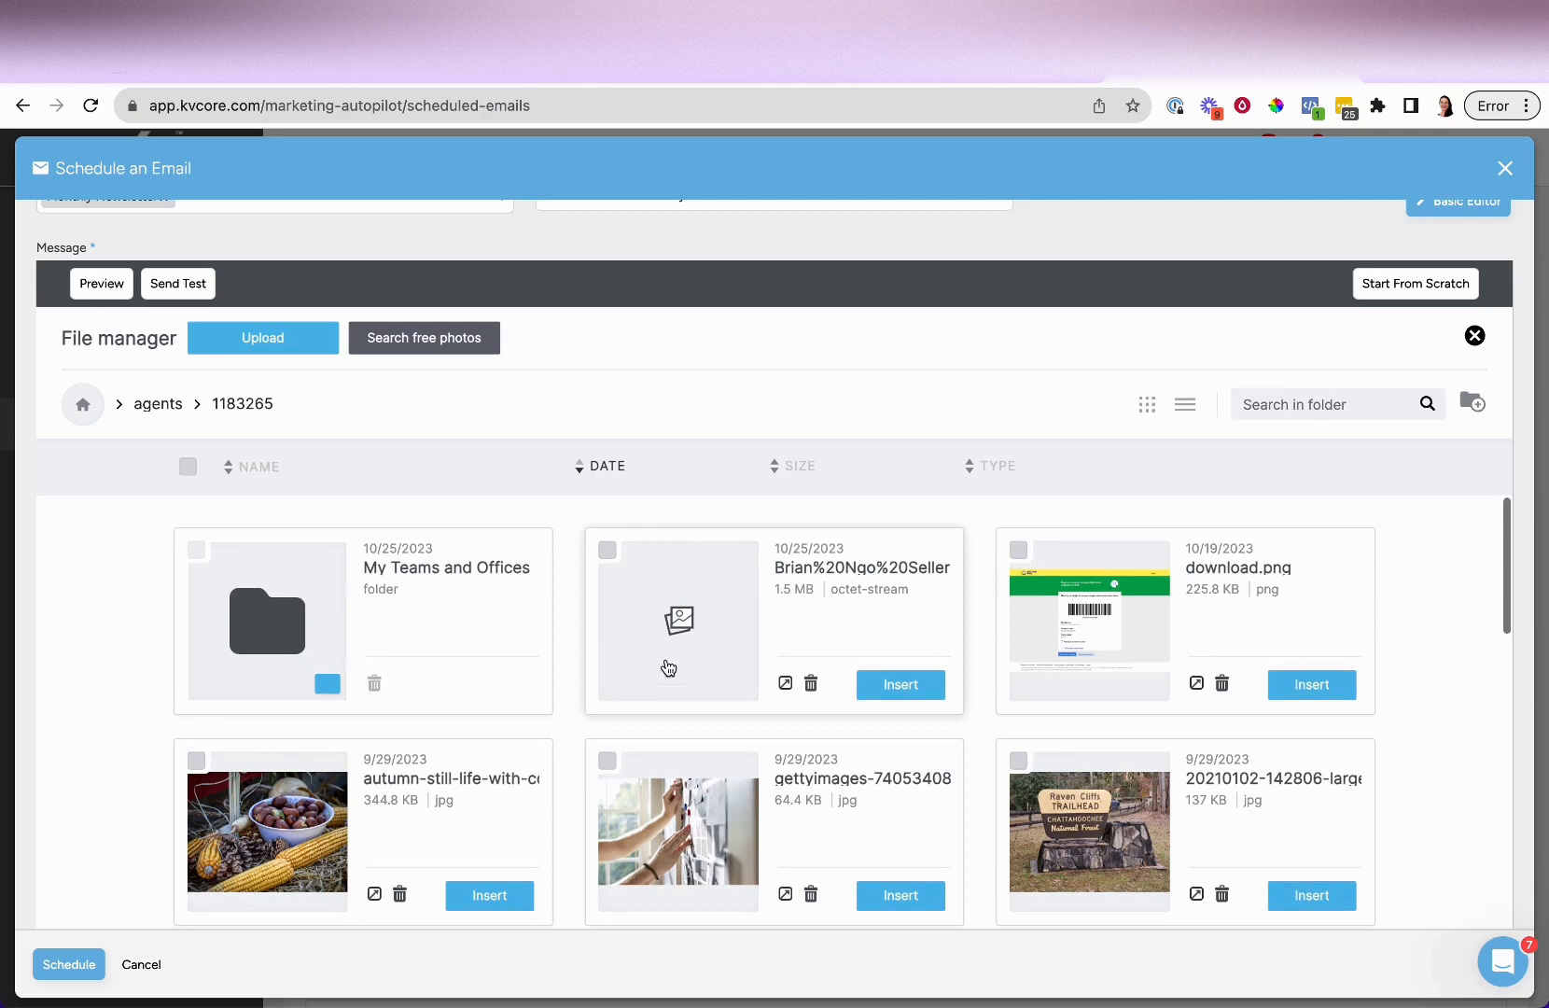
scroll(666, 668, "down", 5)
scroll(666, 668, "down", 5)
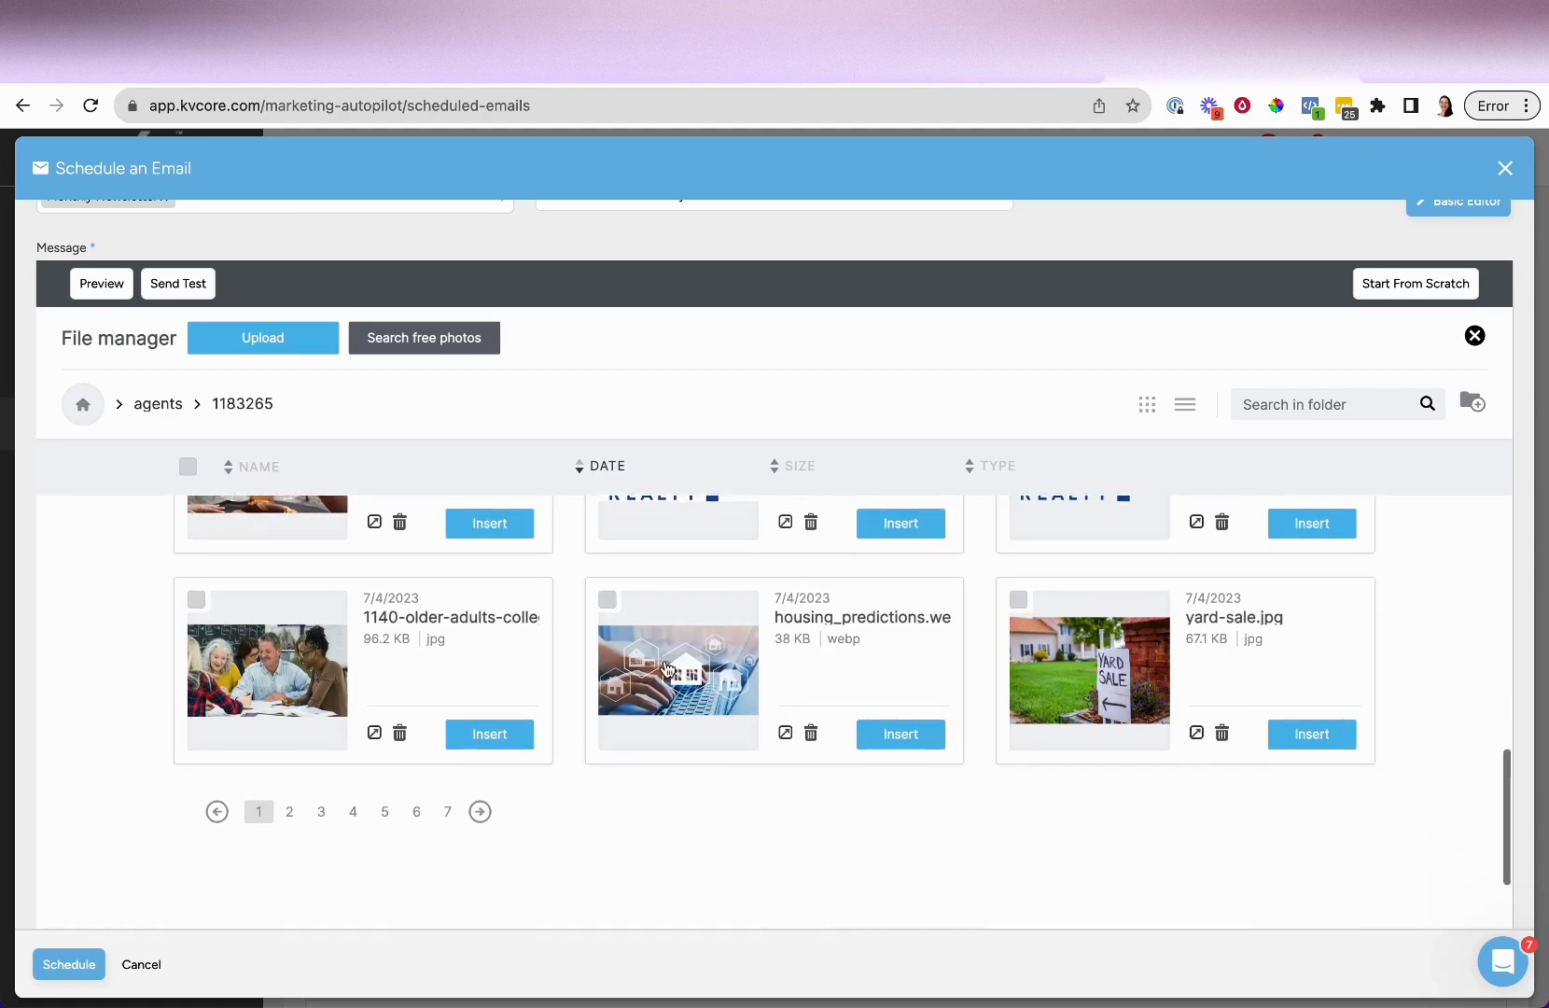
scroll(666, 669, "up", 10)
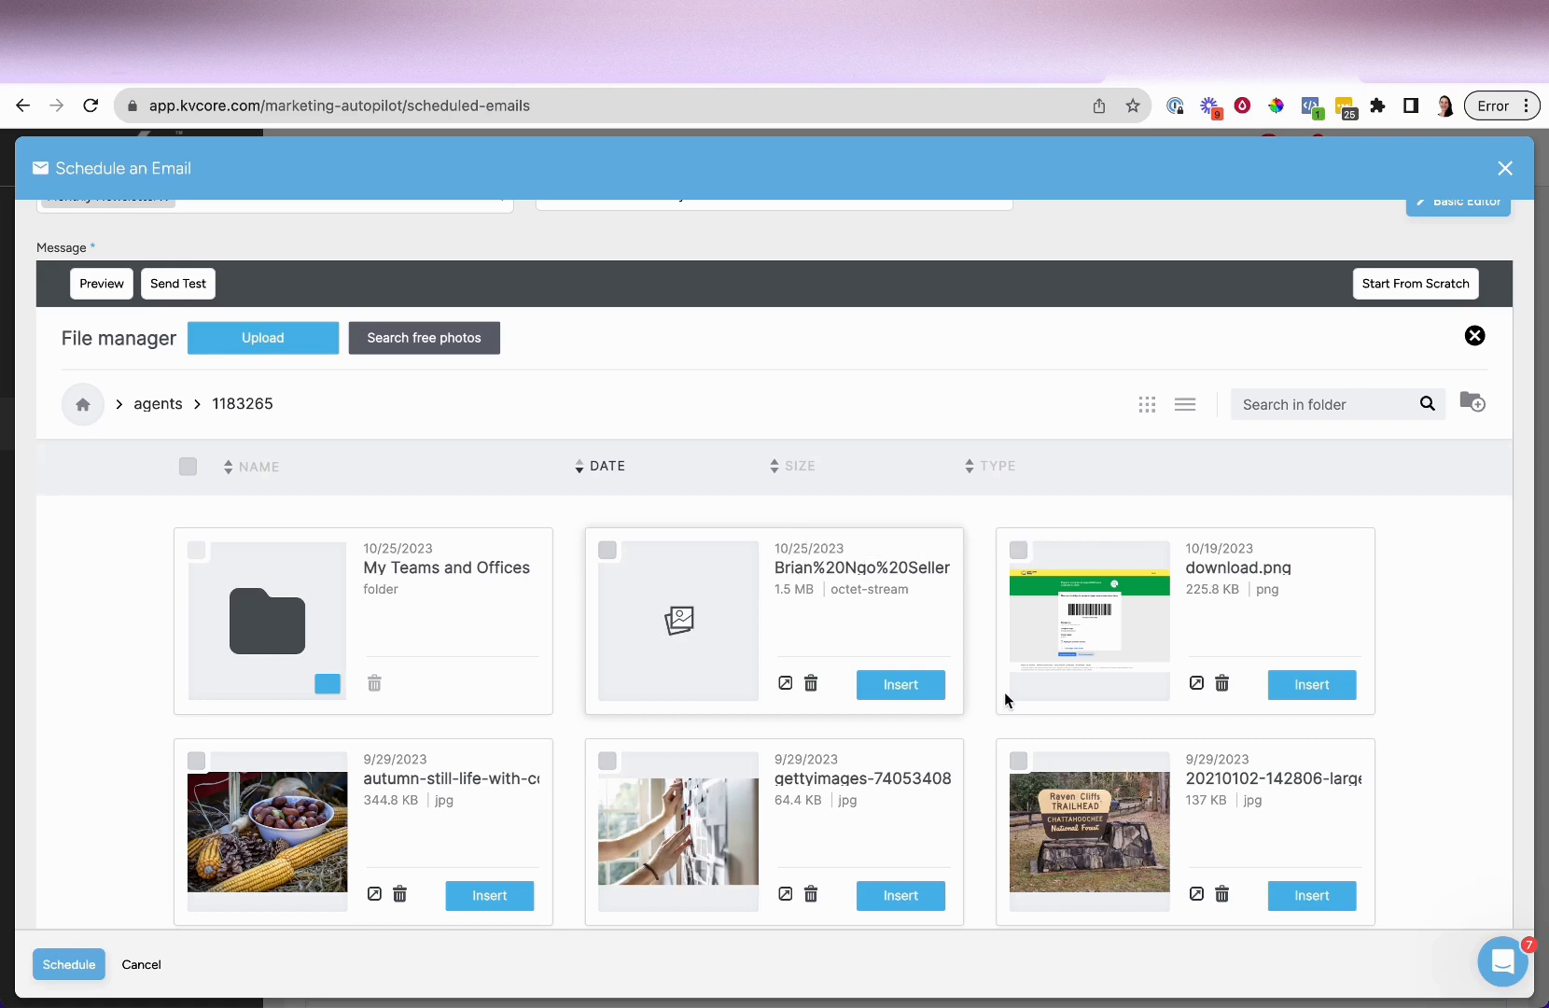
left_click(907, 686)
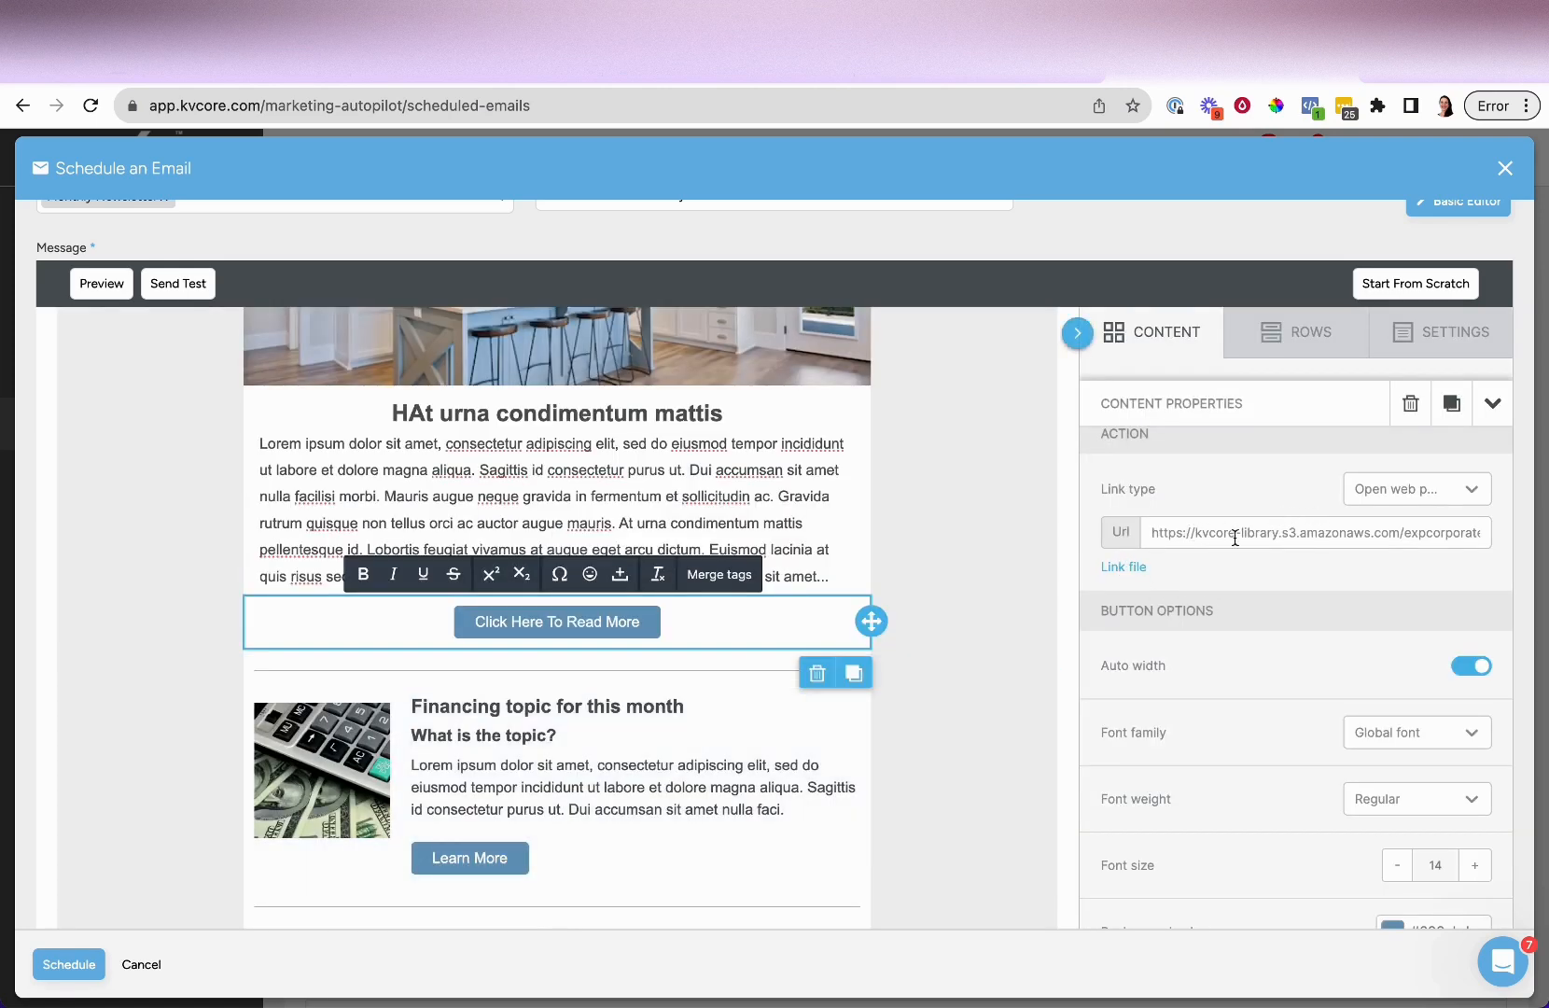
scroll(1270, 534, "right", 3)
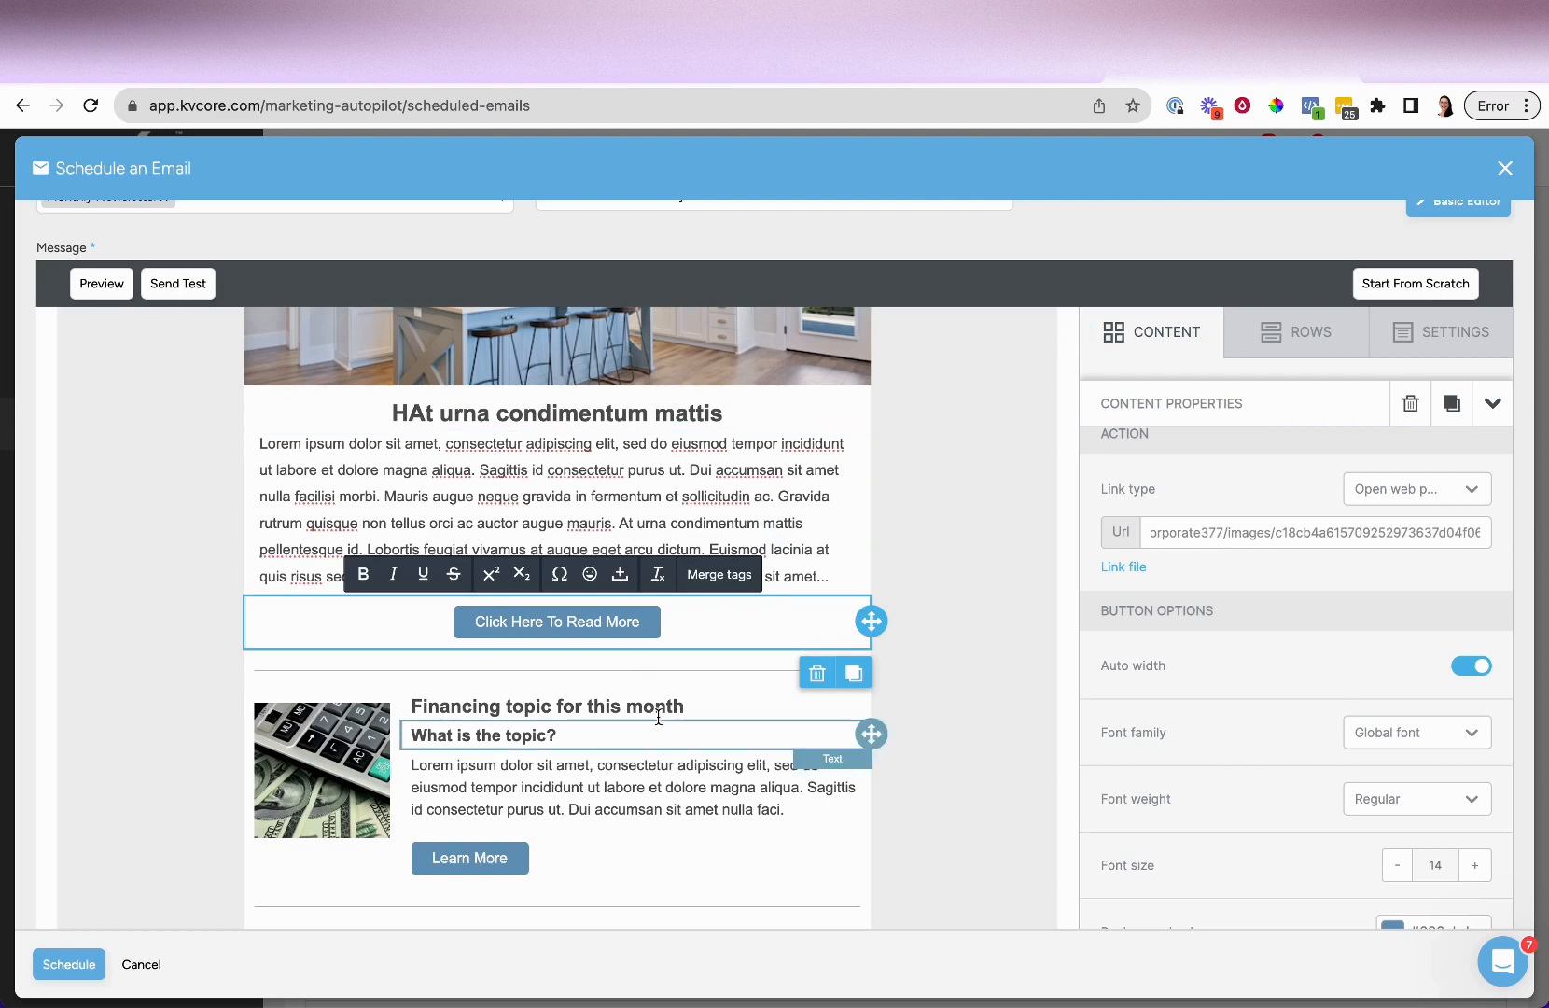
Inspect the properties of the financing section's calculator photo and the education section's "Learn More" button.
scroll(659, 717, "down", 3)
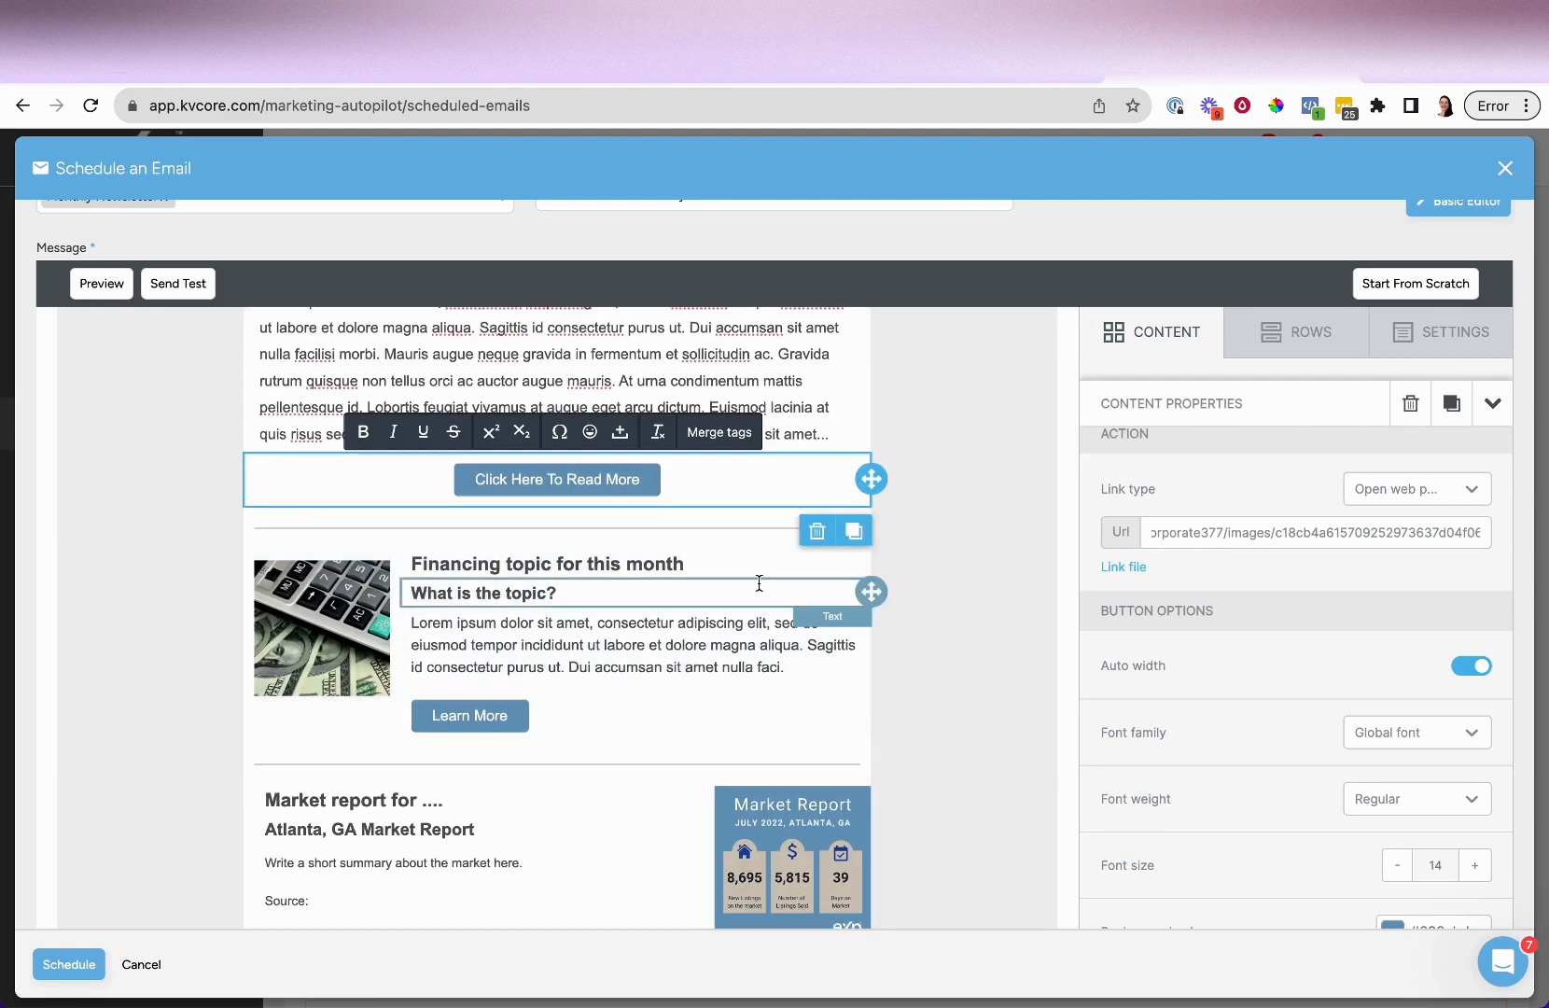
left_click(362, 650)
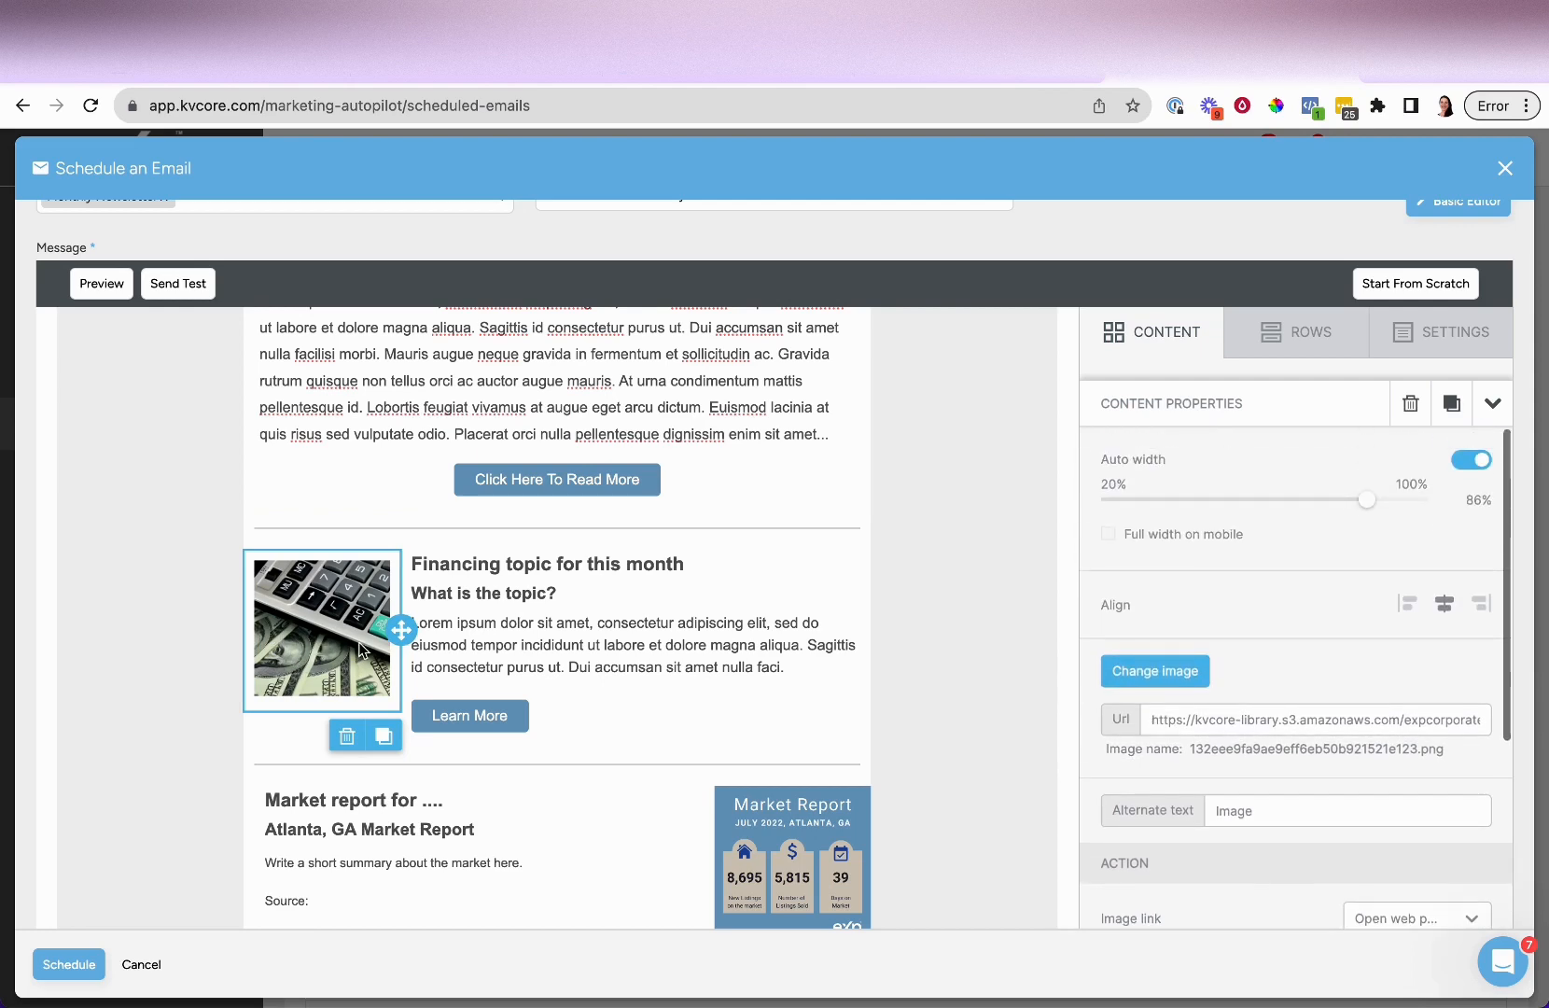
scroll(767, 709, "down", 3)
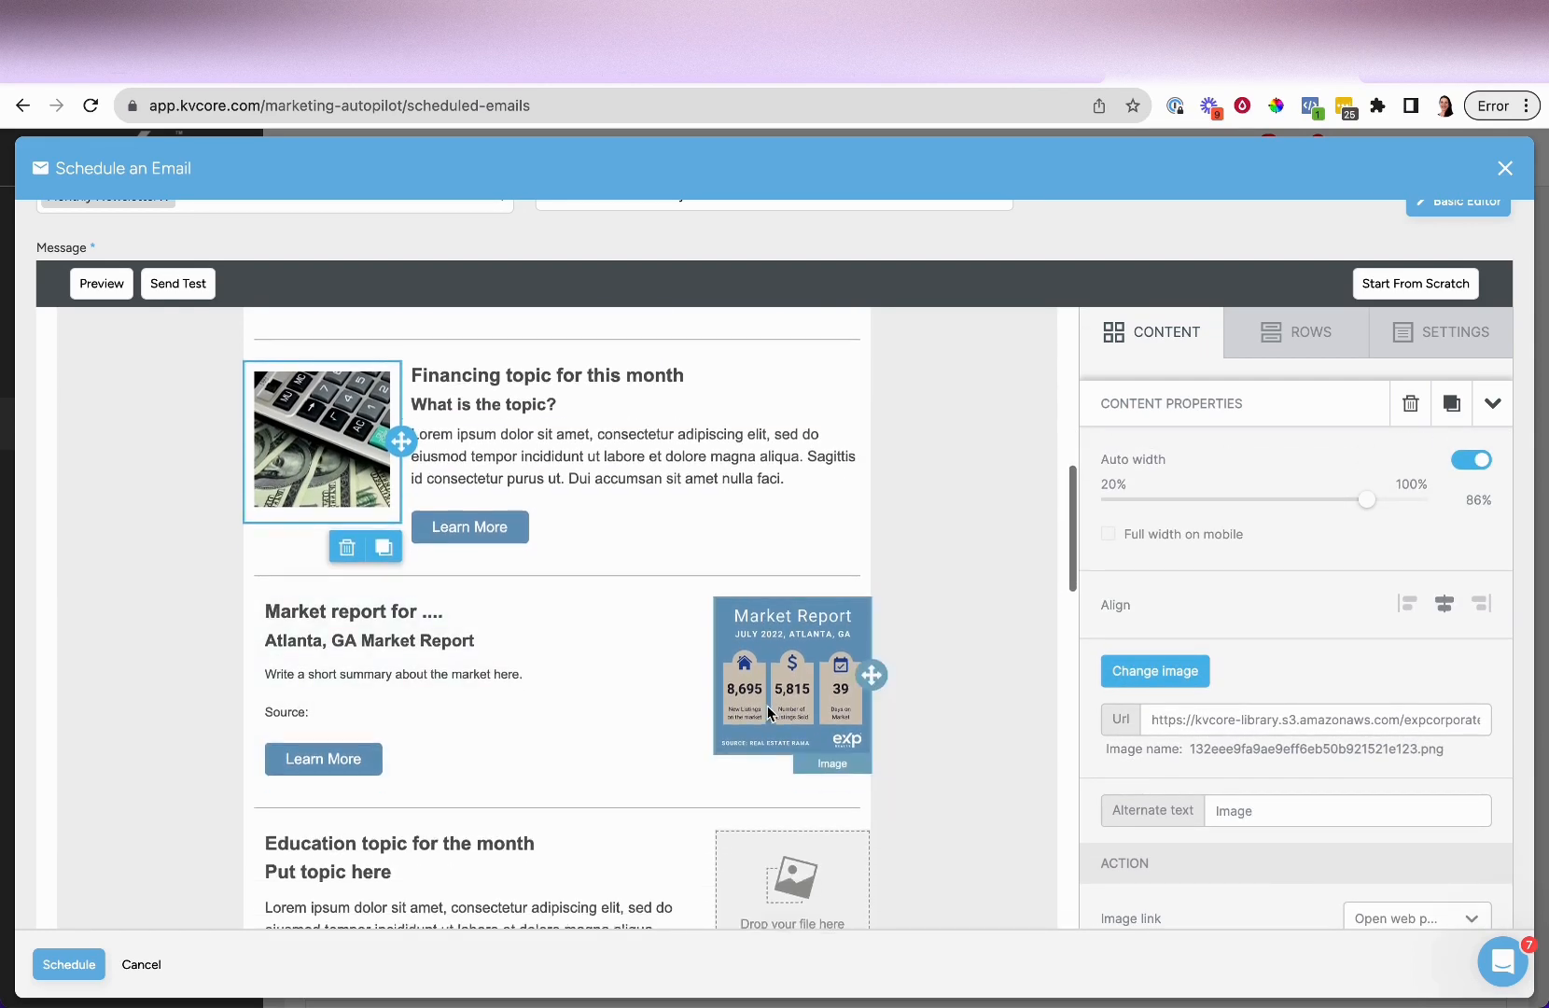
scroll(767, 706, "down", 7)
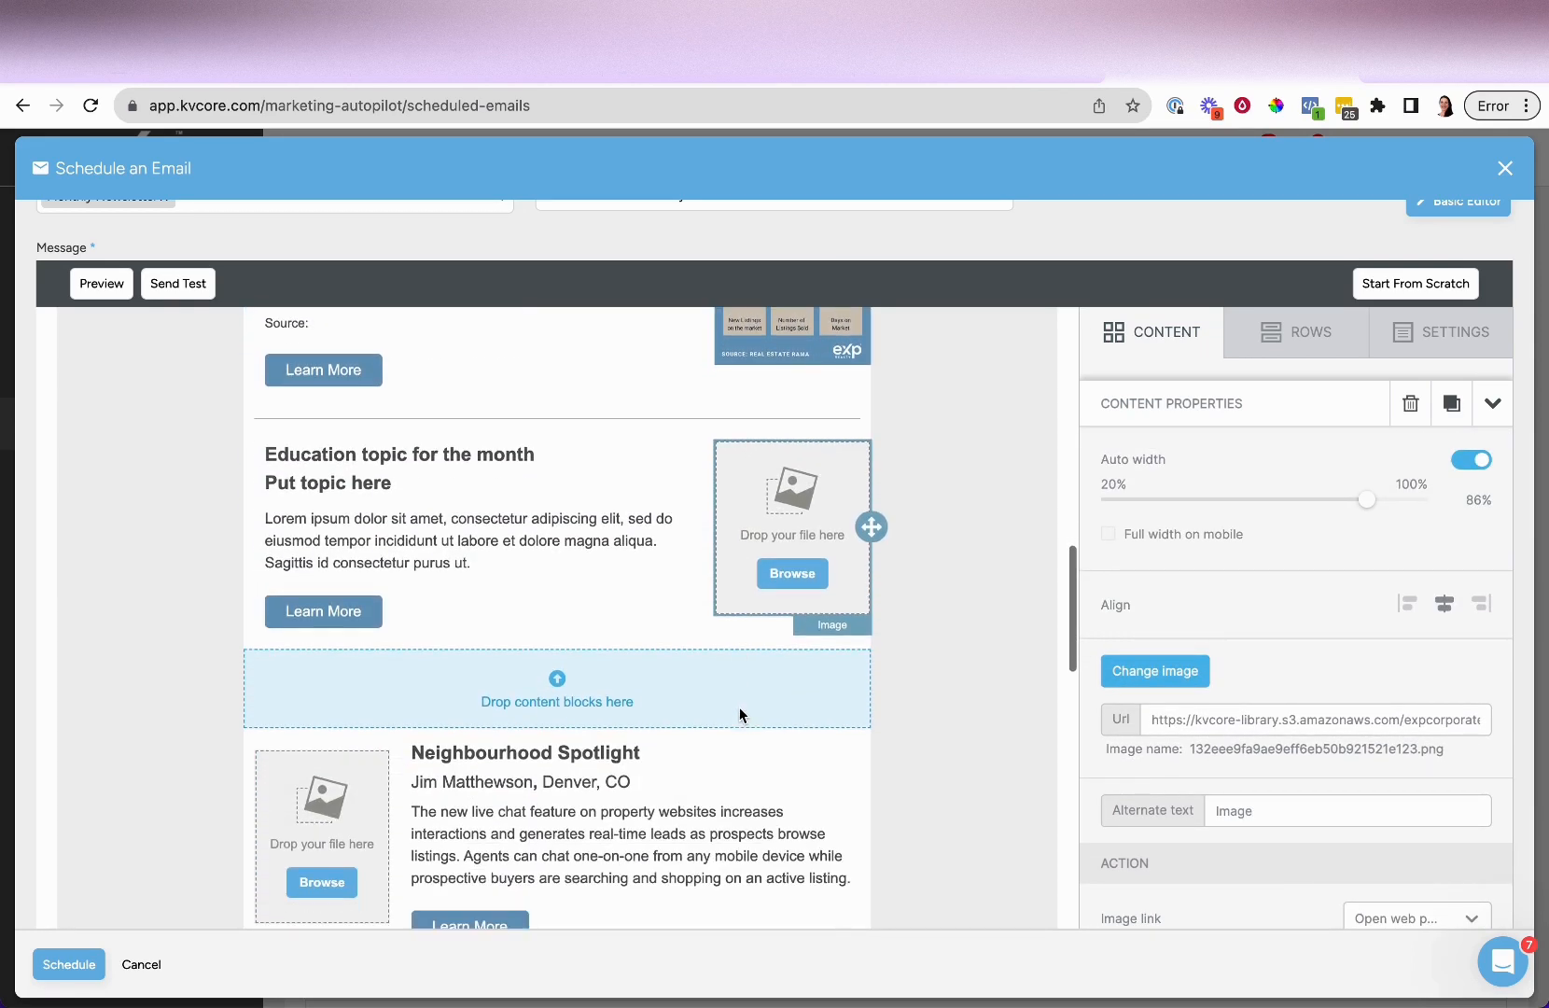
left_click(566, 616)
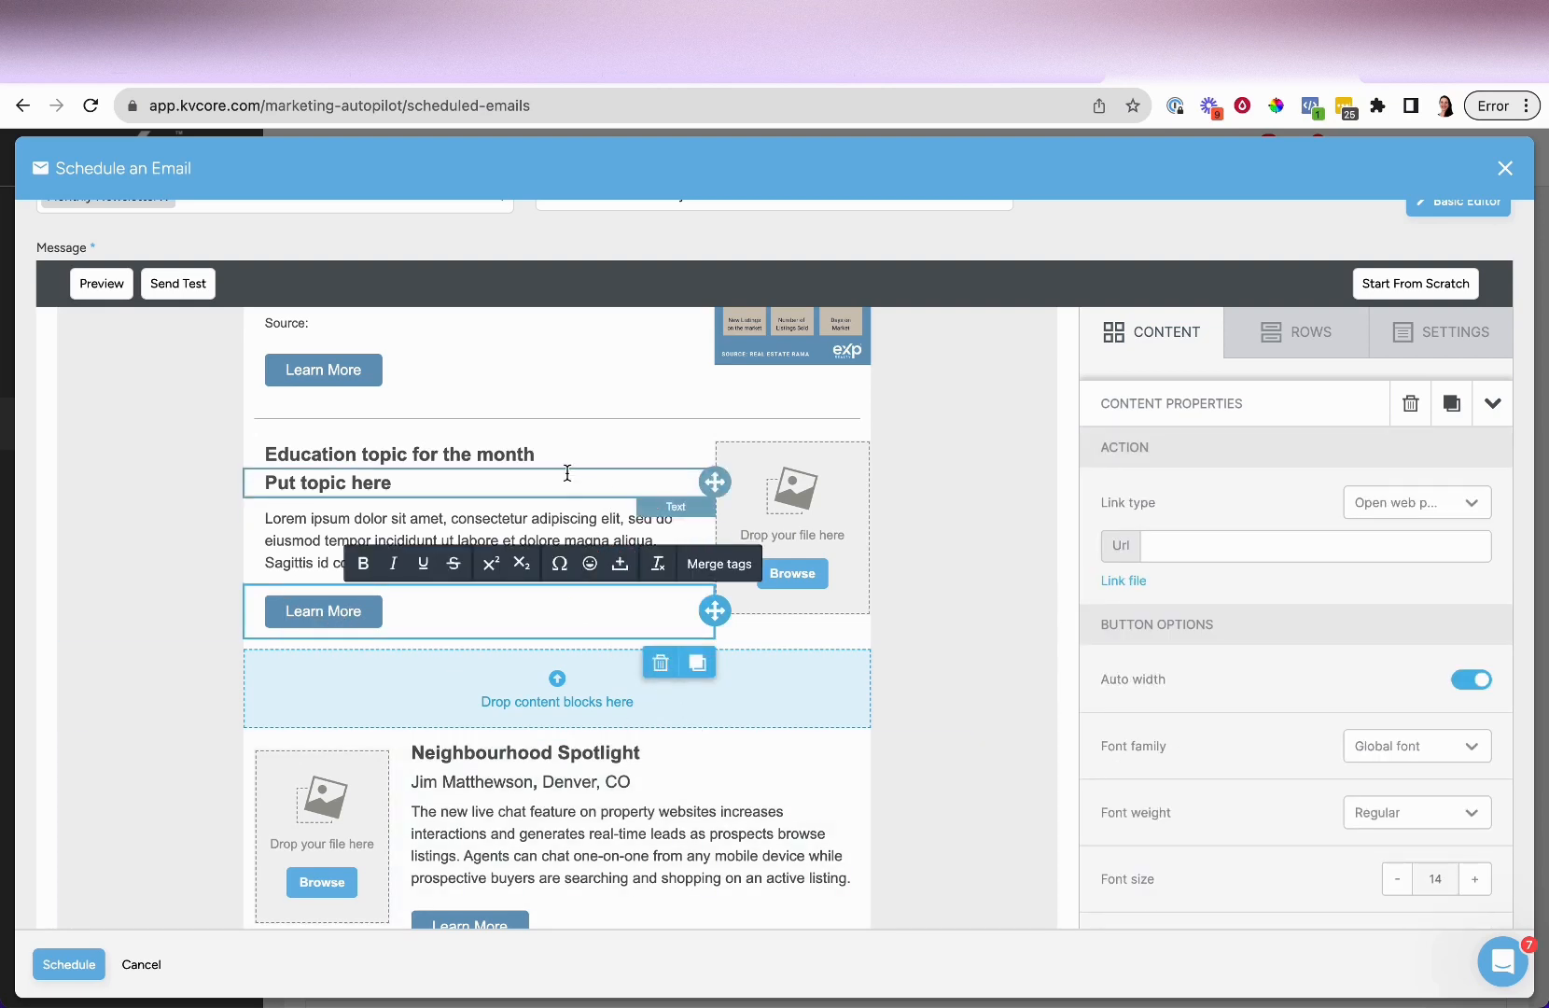
Start deleting the "Put topic here" subheading in the education section and cancel the deletion.
left_click(439, 482)
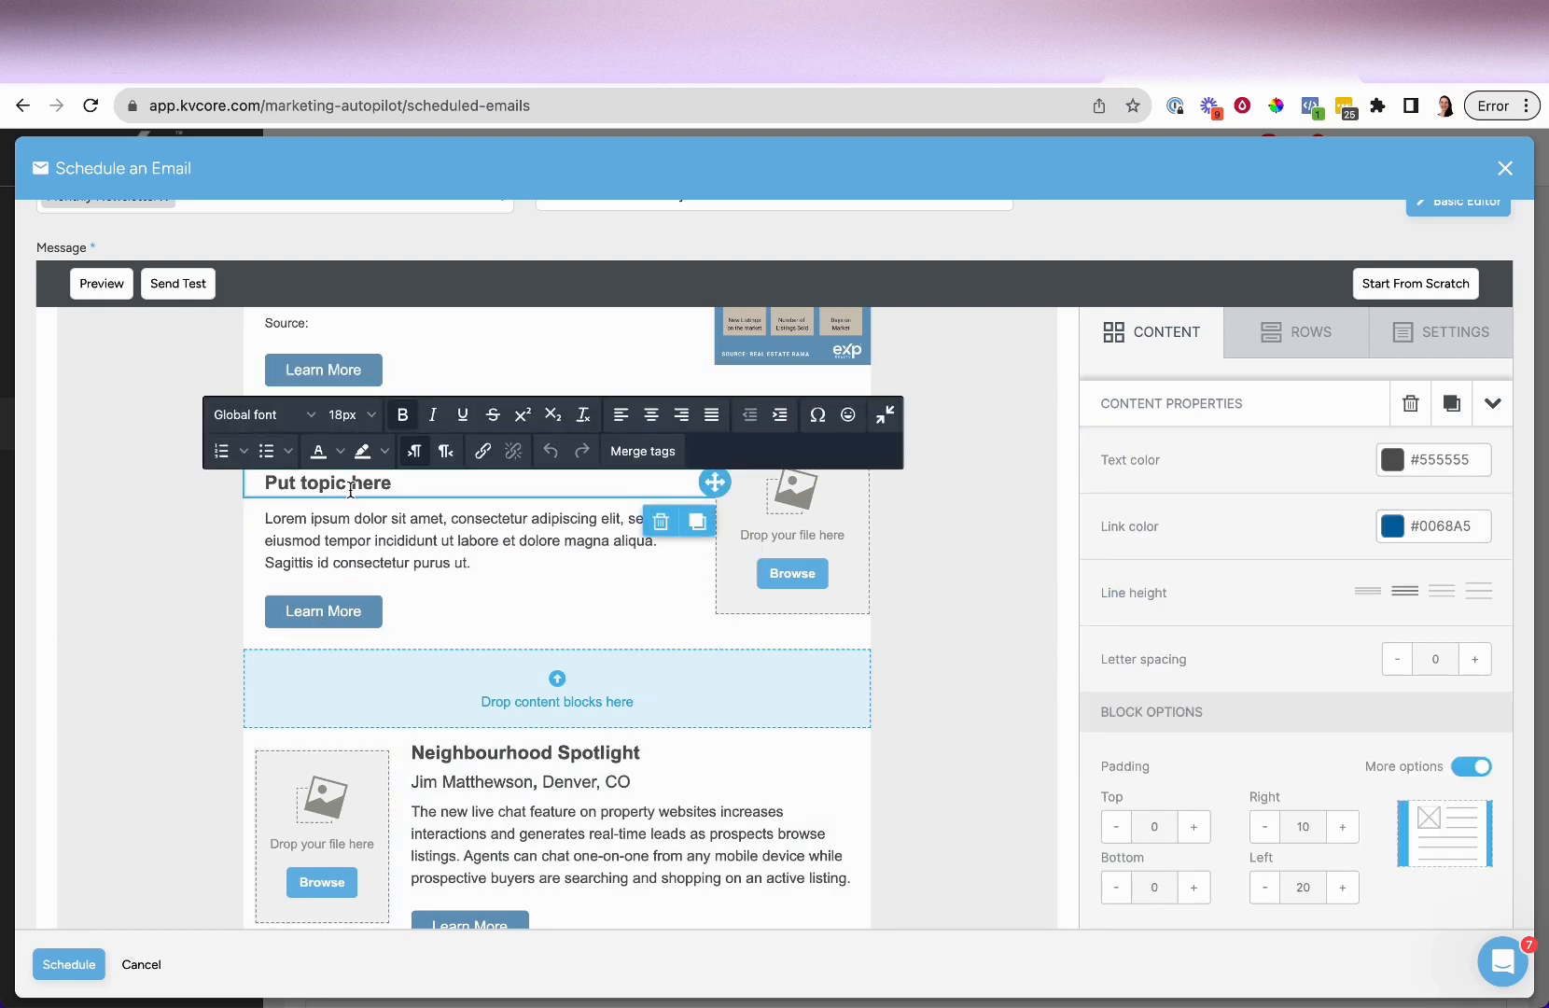
left_click(657, 526)
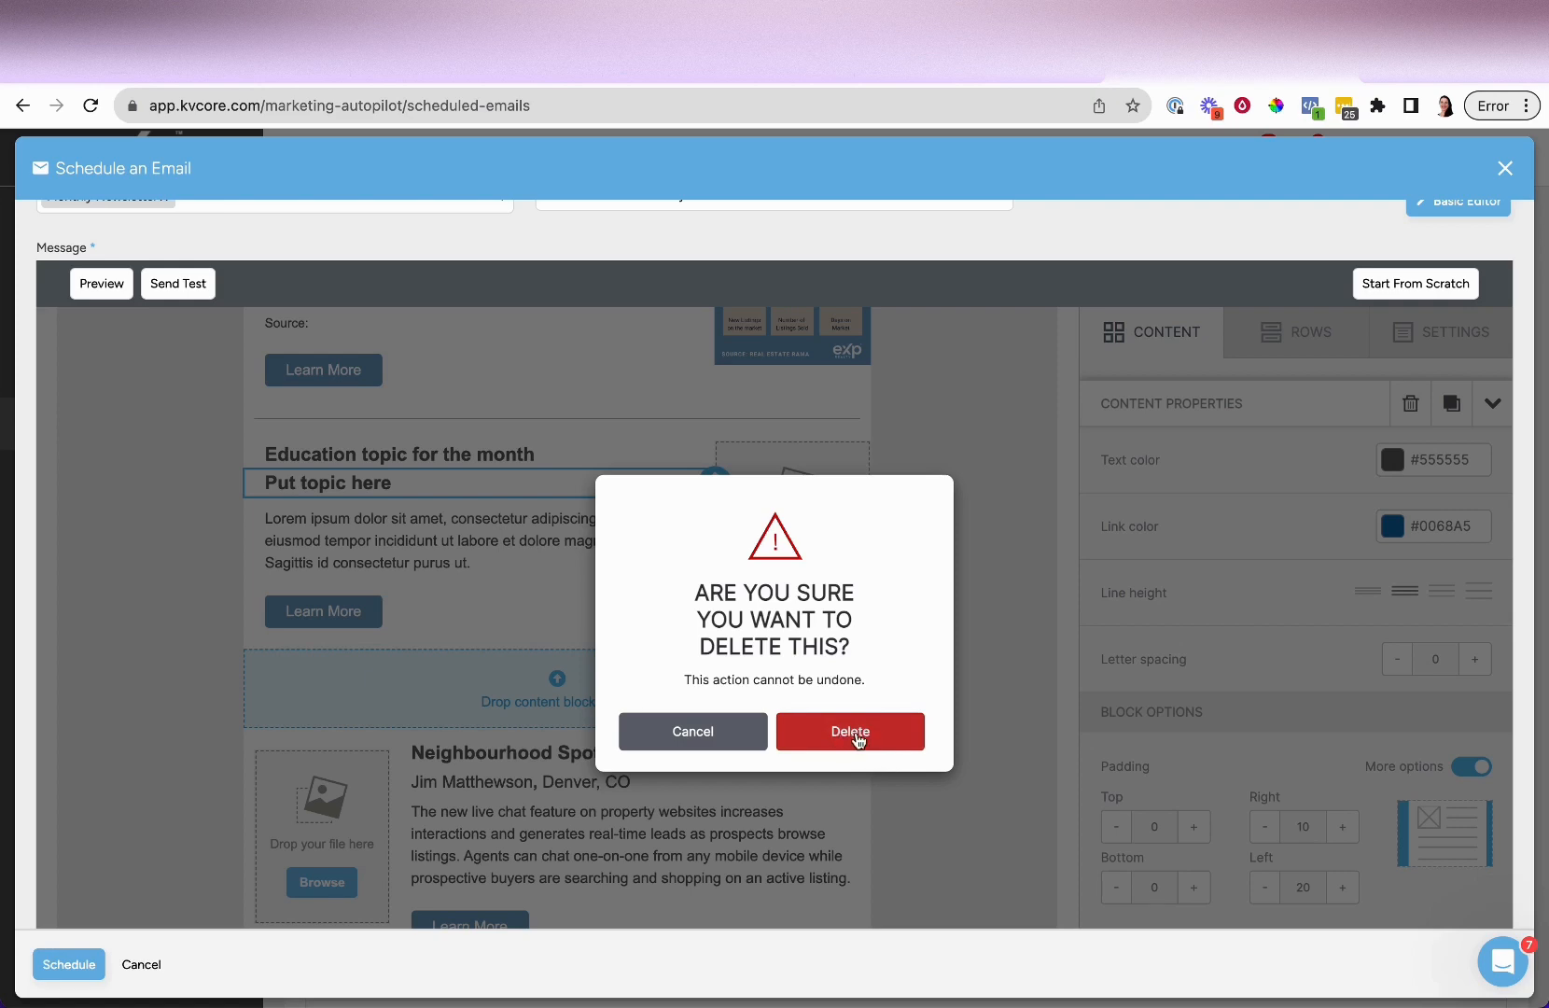
left_click(775, 740)
Inspect the link of the "Learn More" button in the eXp Realty section and review the end of the newsletter and its signature option.
scroll(724, 735, "down", 4)
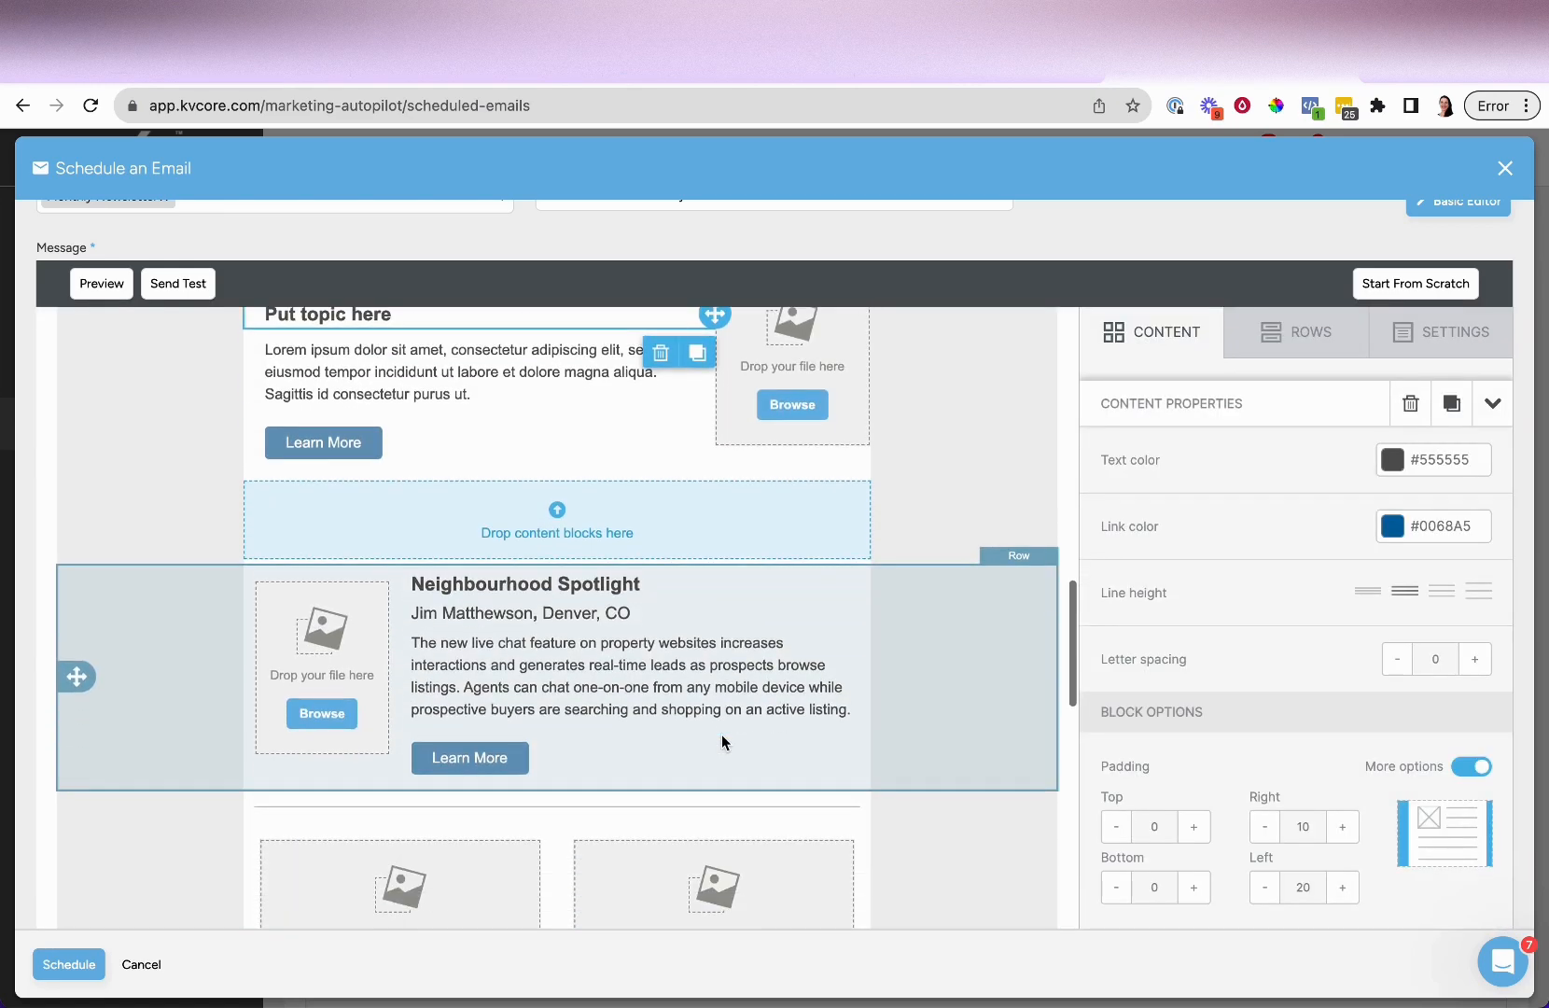
scroll(725, 736, "down", 10)
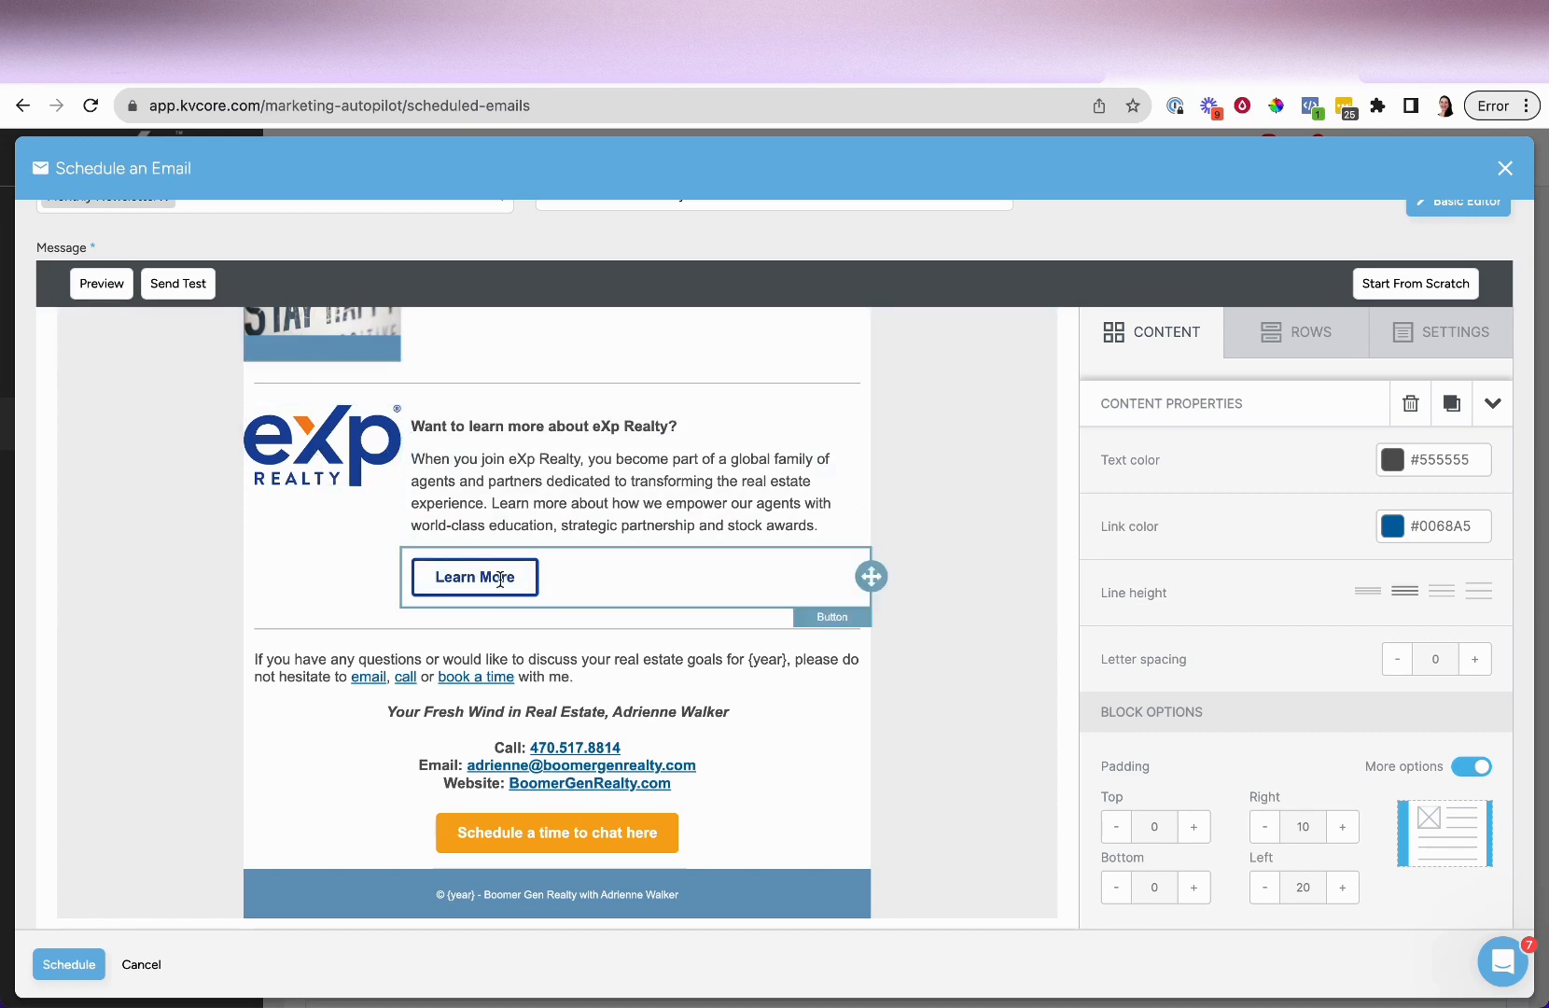
left_click(501, 576)
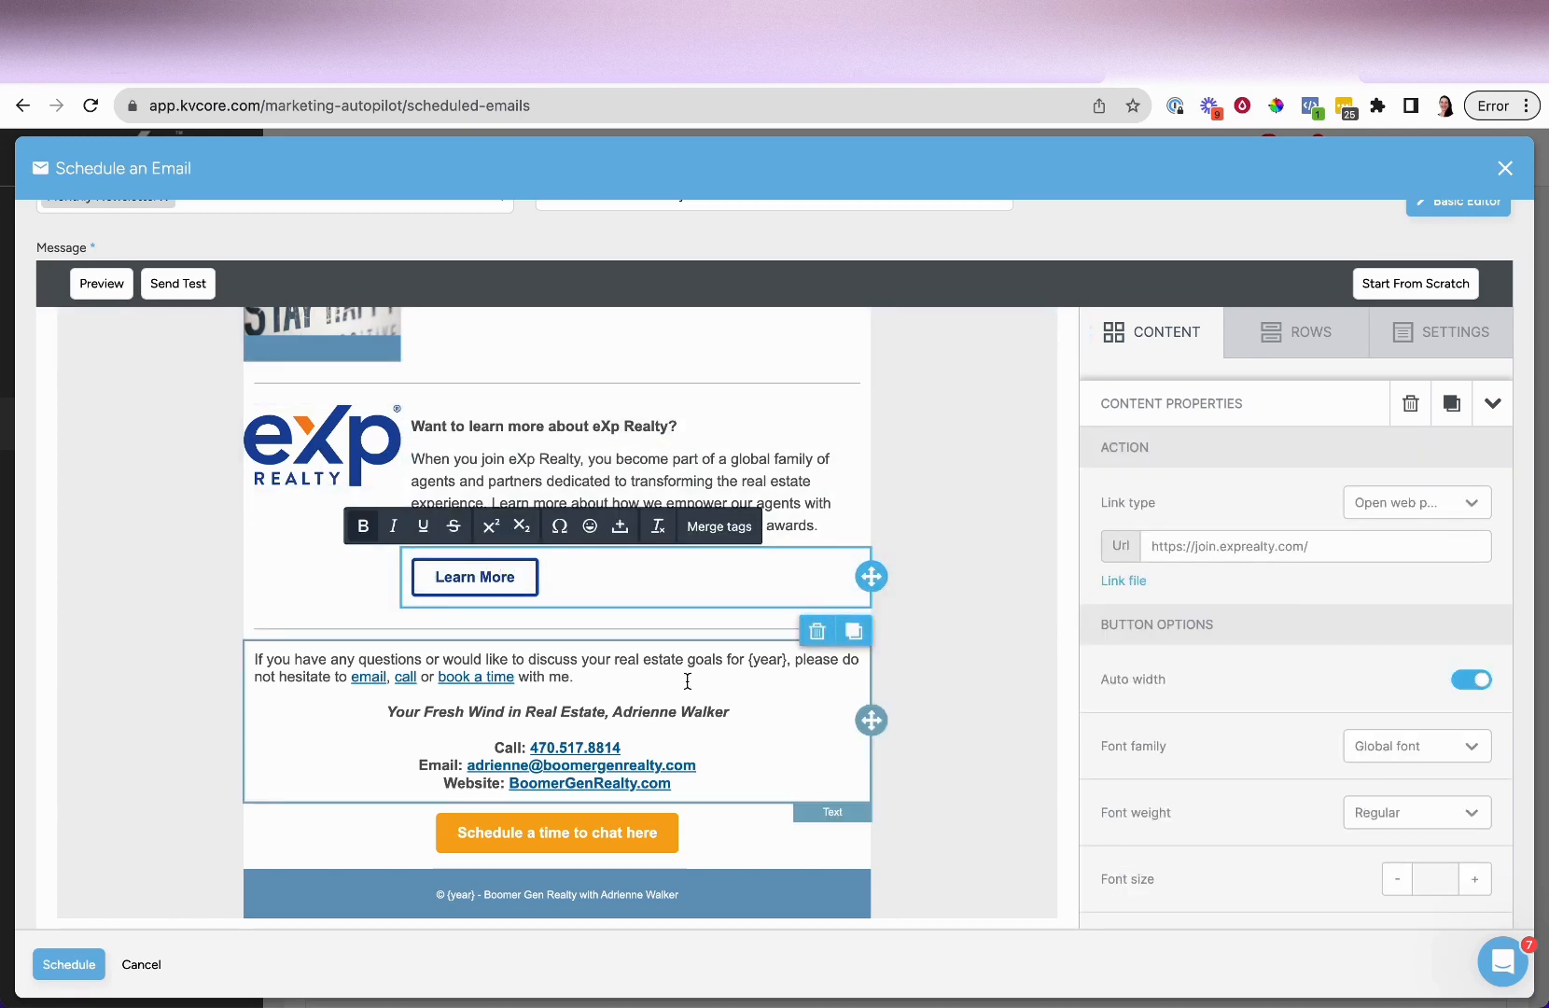
scroll(688, 680, "down", 1)
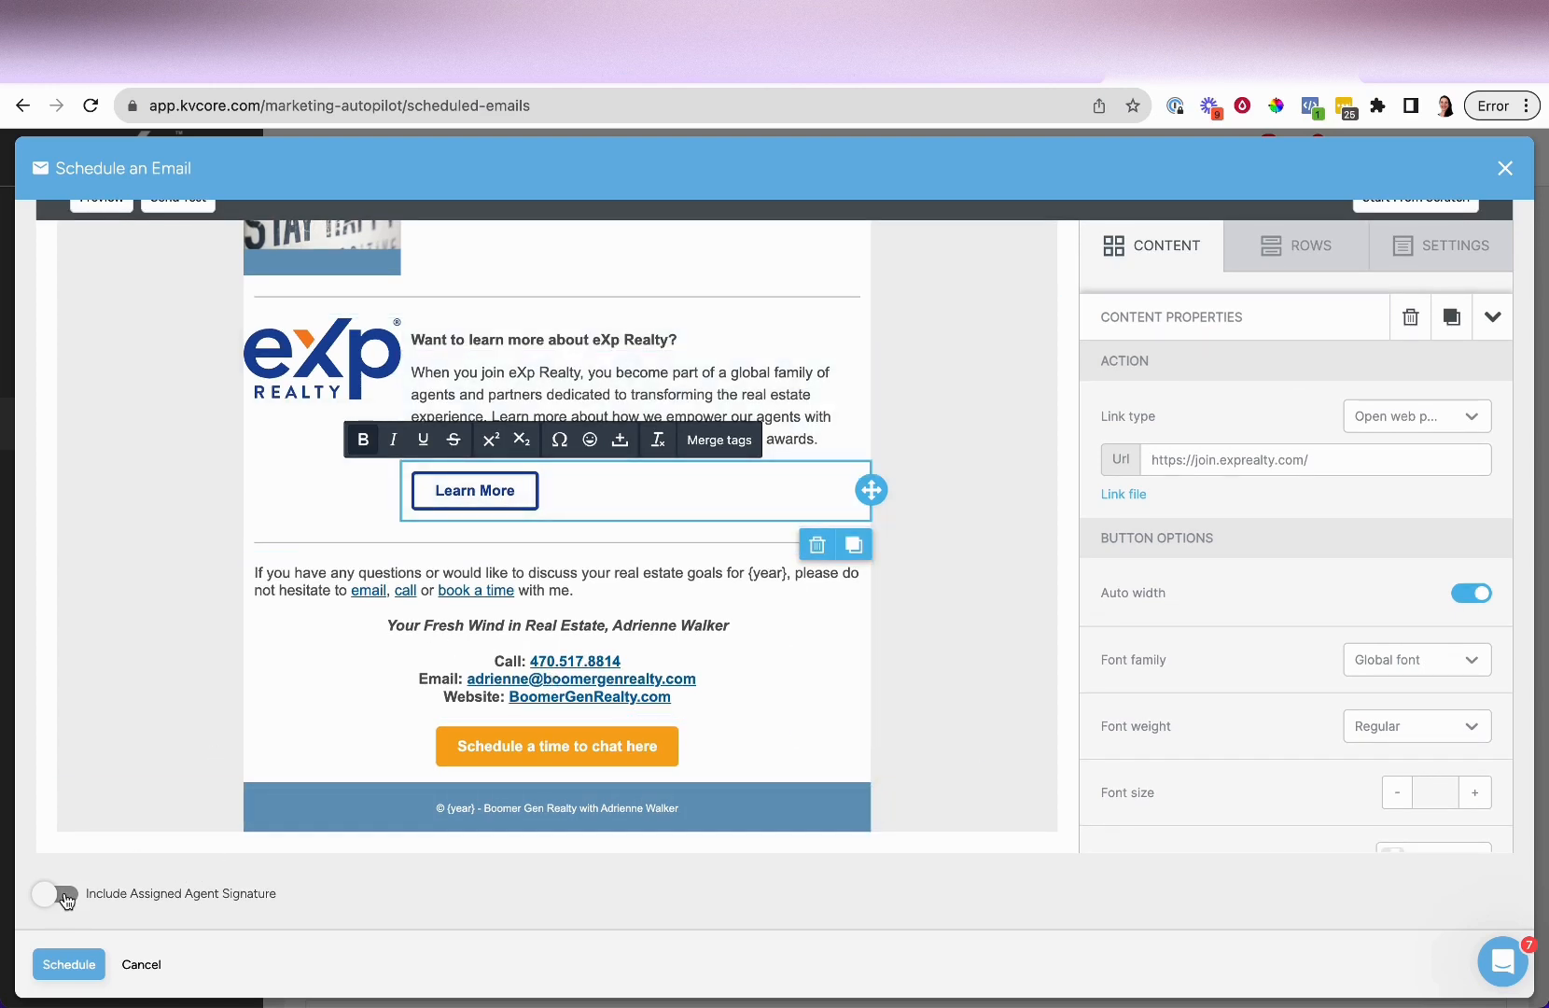
Schedule the newsletter email without the agent signature and check its 10/27/2023 entry in the mass email list.
left_click(67, 967)
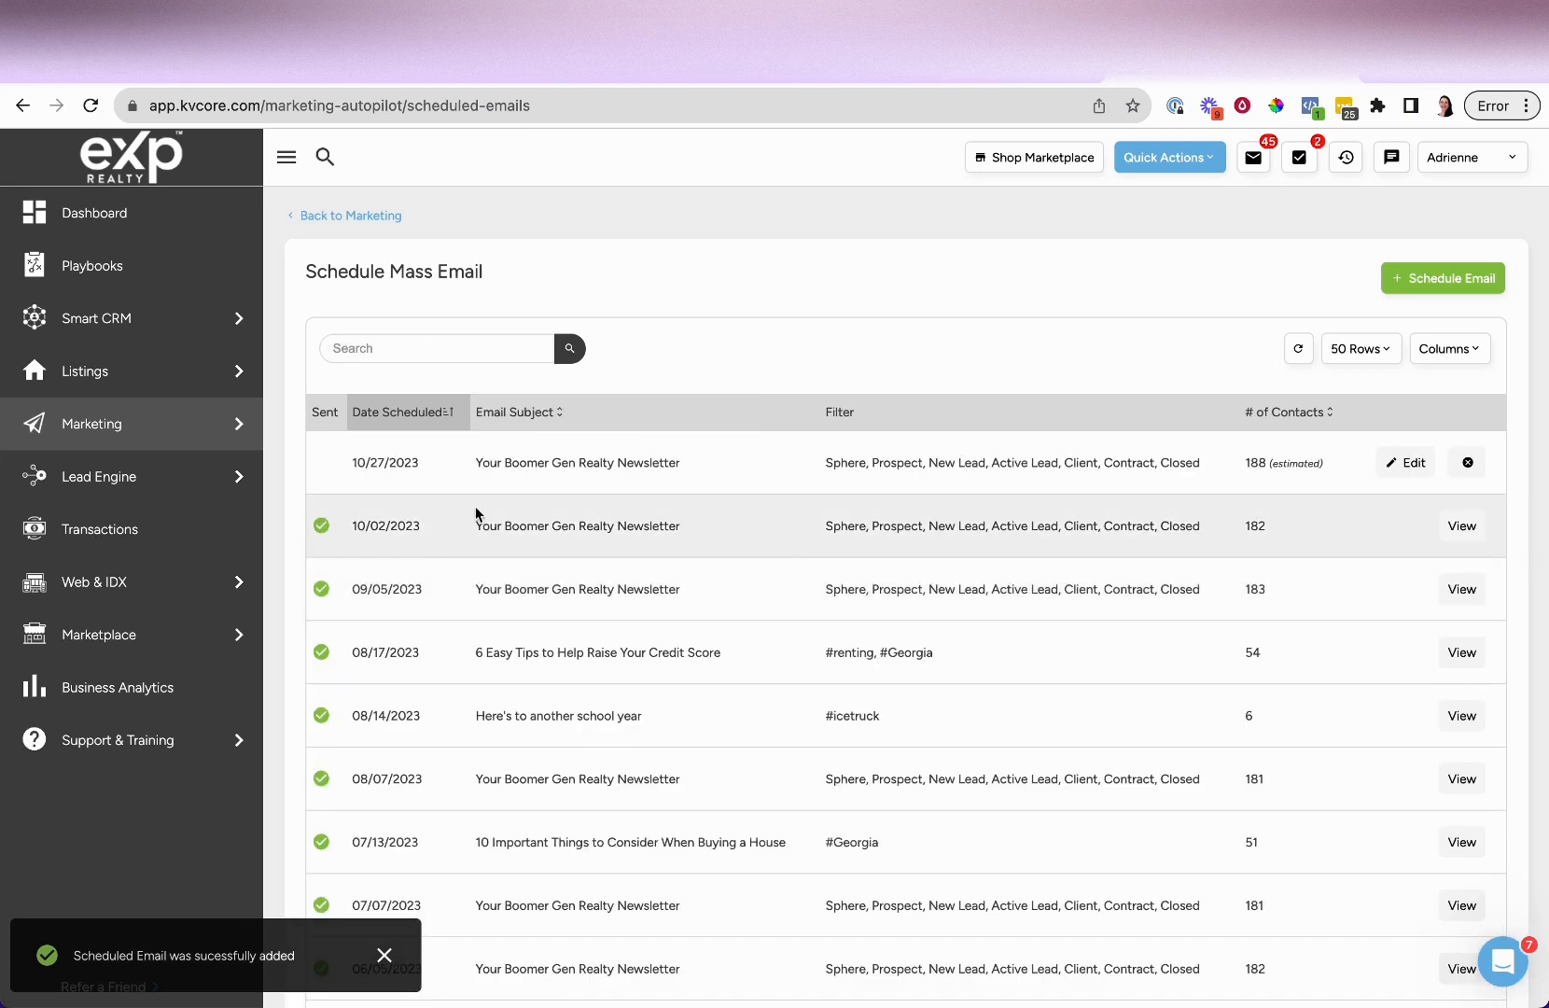
left_click_drag(351, 462, 1322, 468)
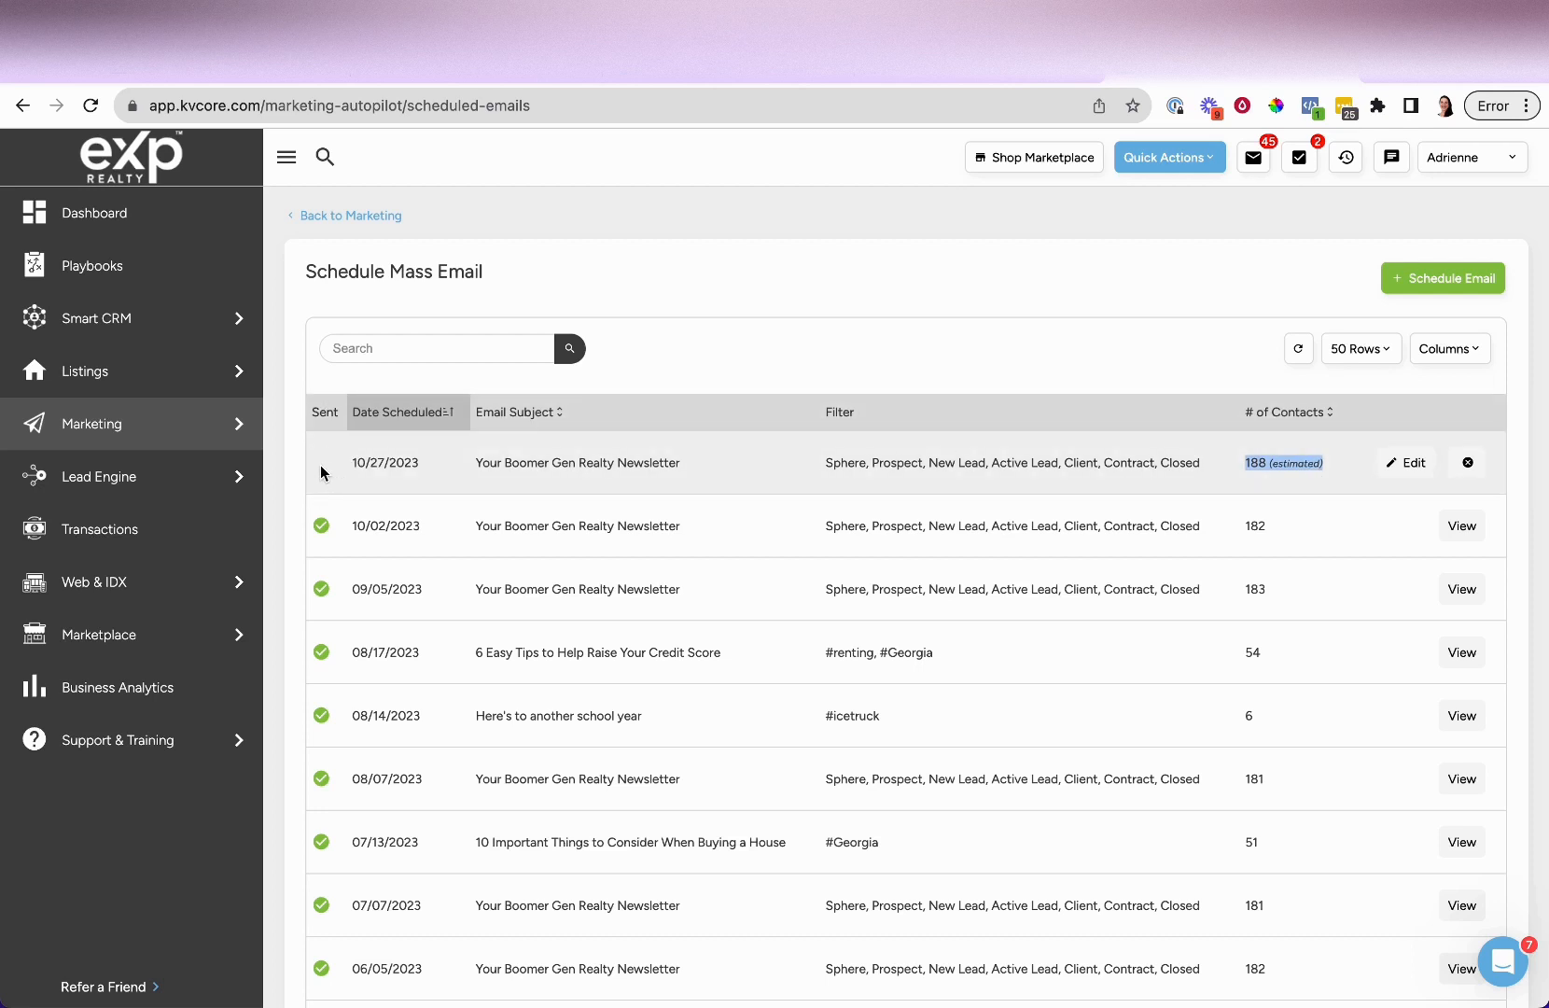
left_click_drag(347, 470, 461, 492)
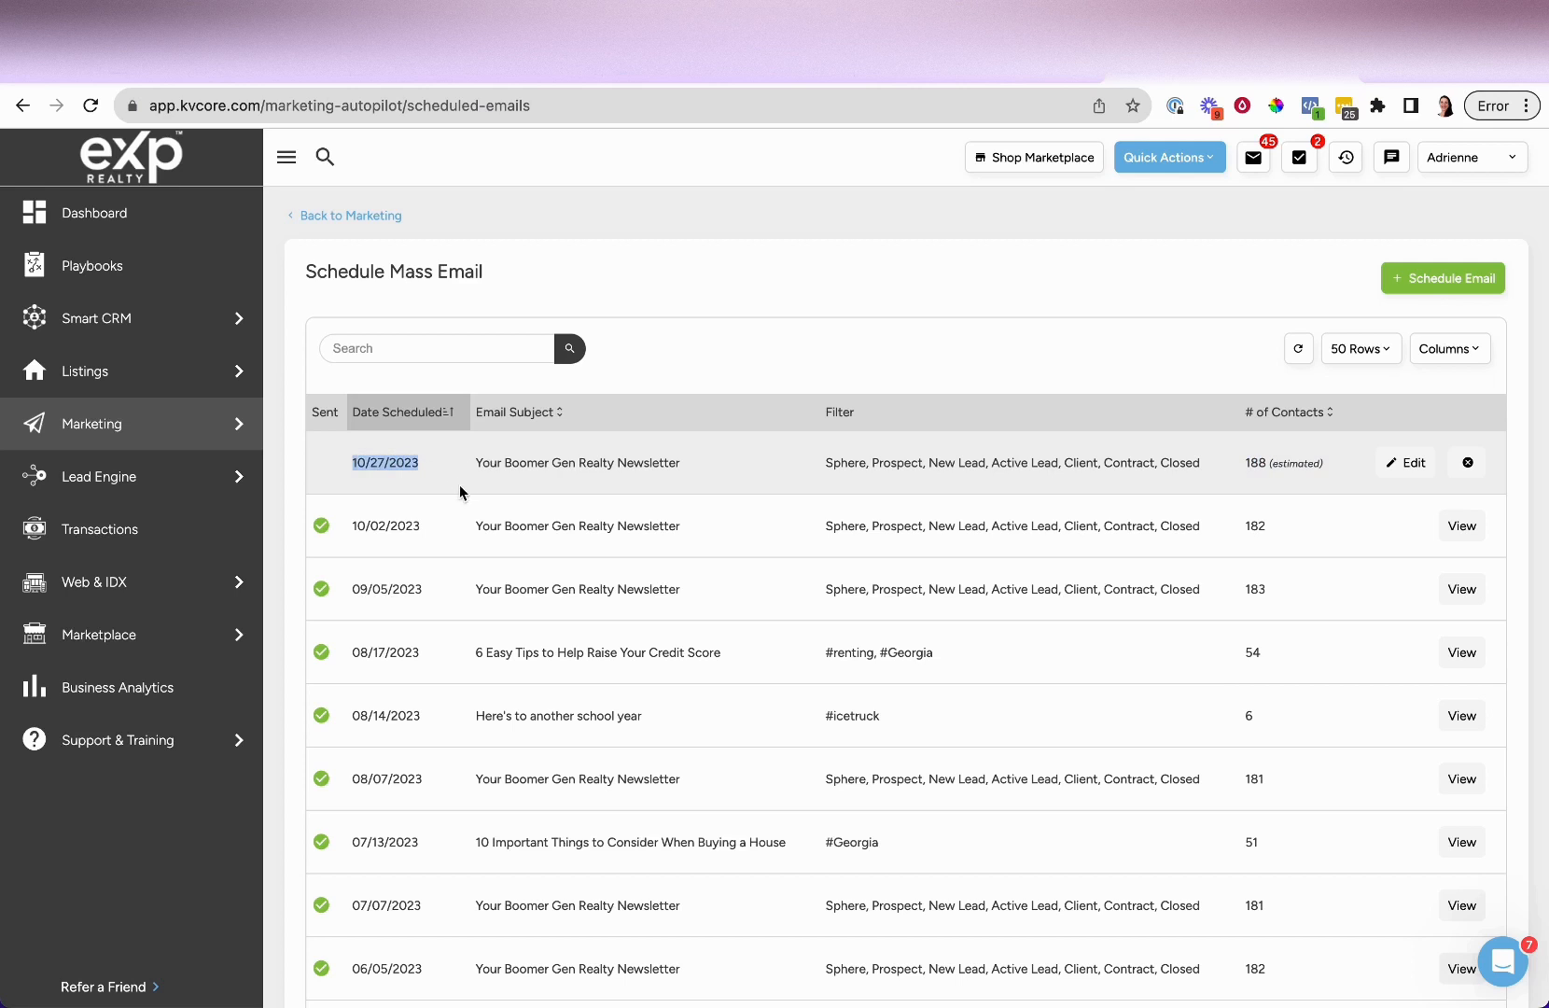
Open the scheduled 10/27/2023 newsletter for editing, review its recipients, send time and content, and close it without saving.
left_click(1406, 467)
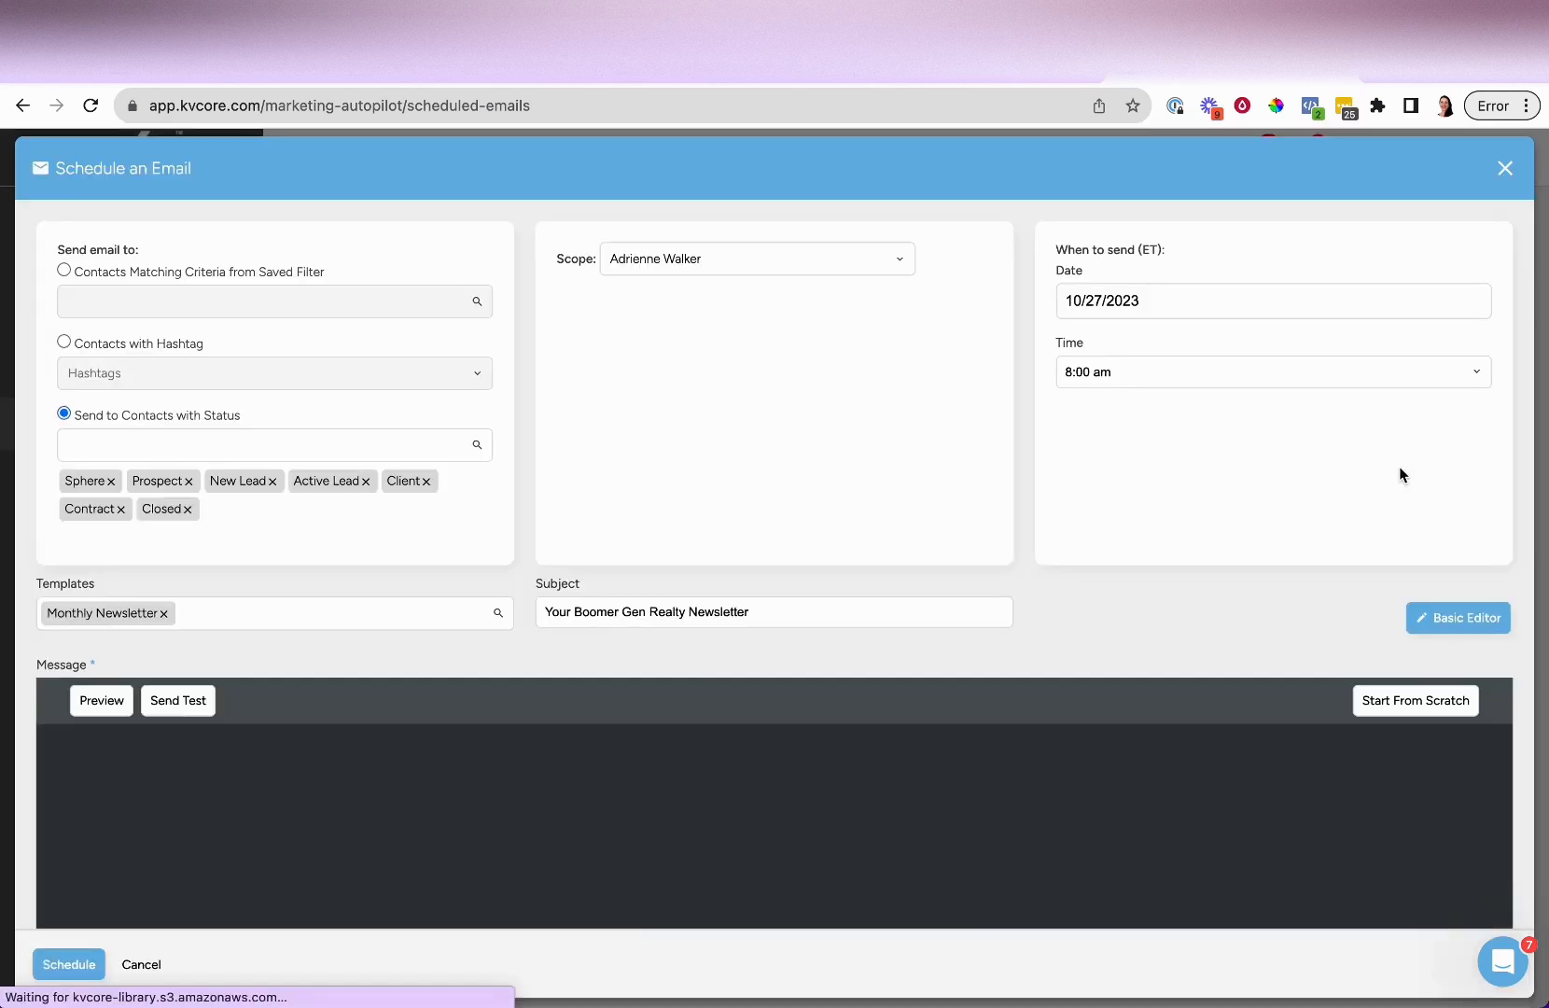
scroll(1374, 472, "down", 6)
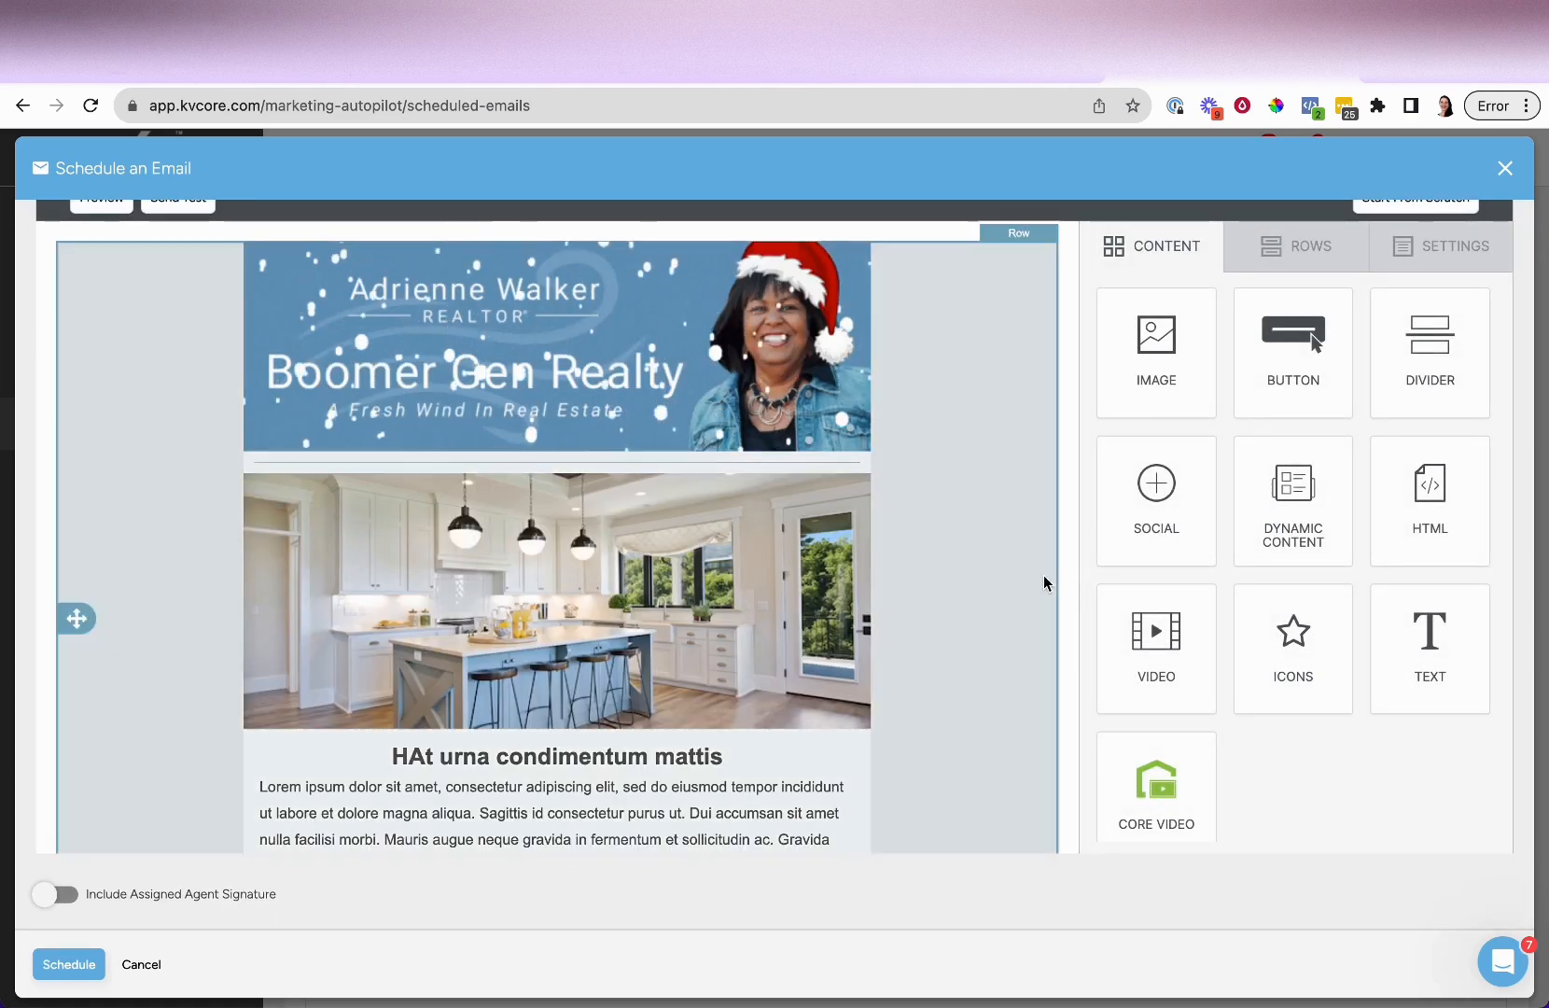
scroll(1038, 575, "down", 1)
scroll(1037, 572, "down", 10)
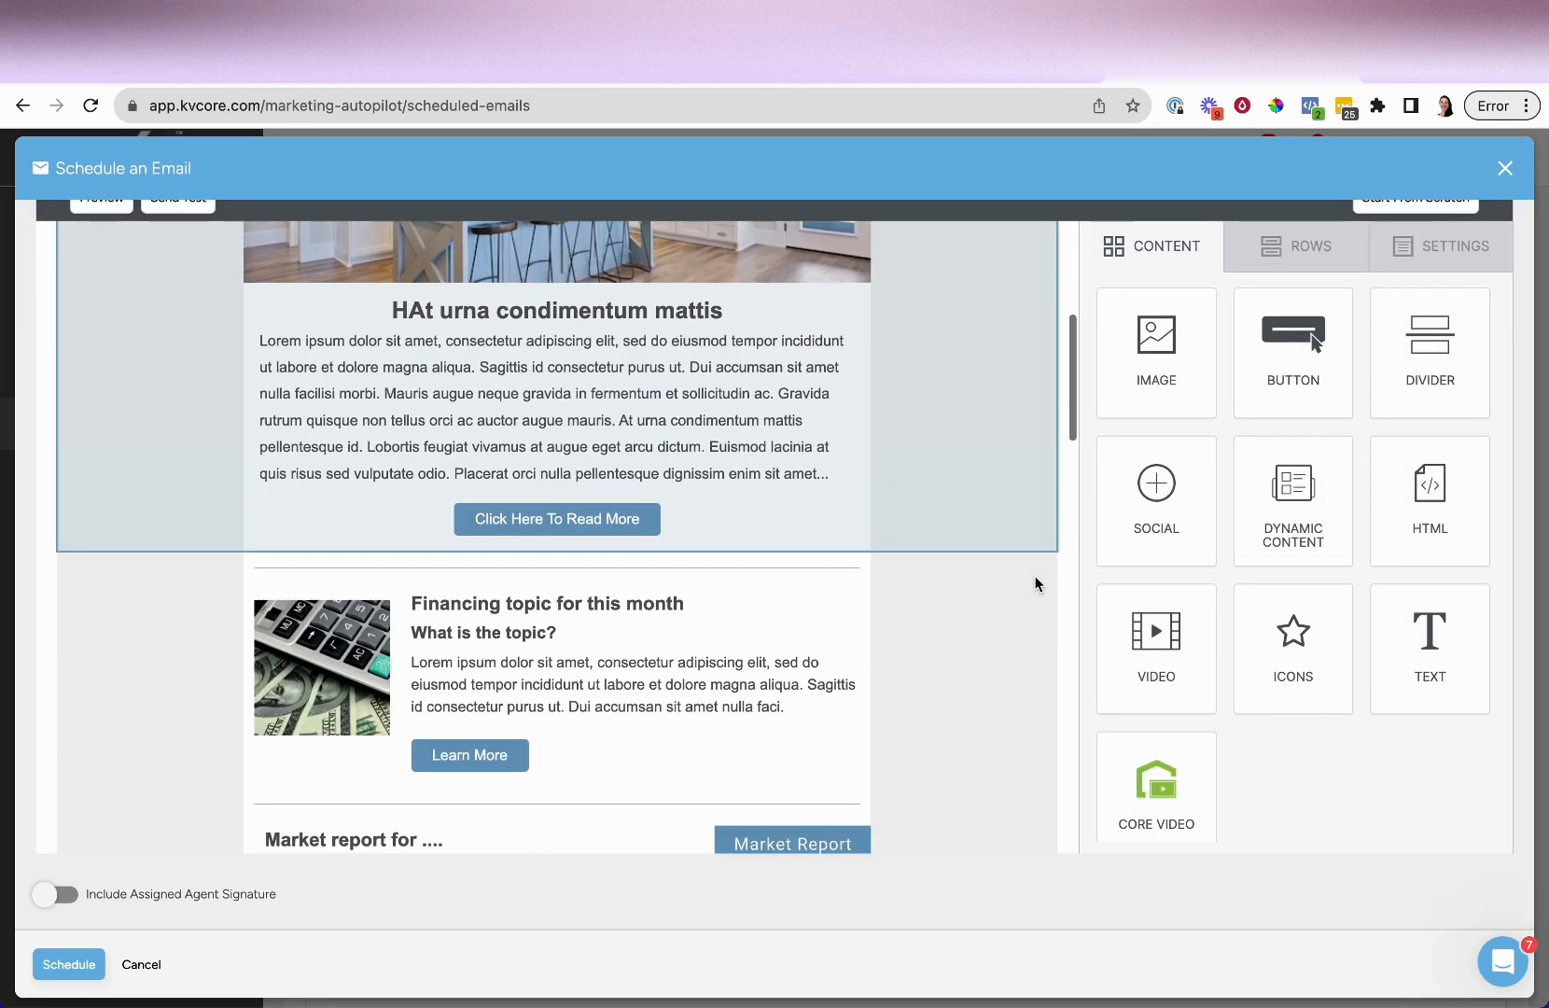
scroll(1021, 587, "down", 10)
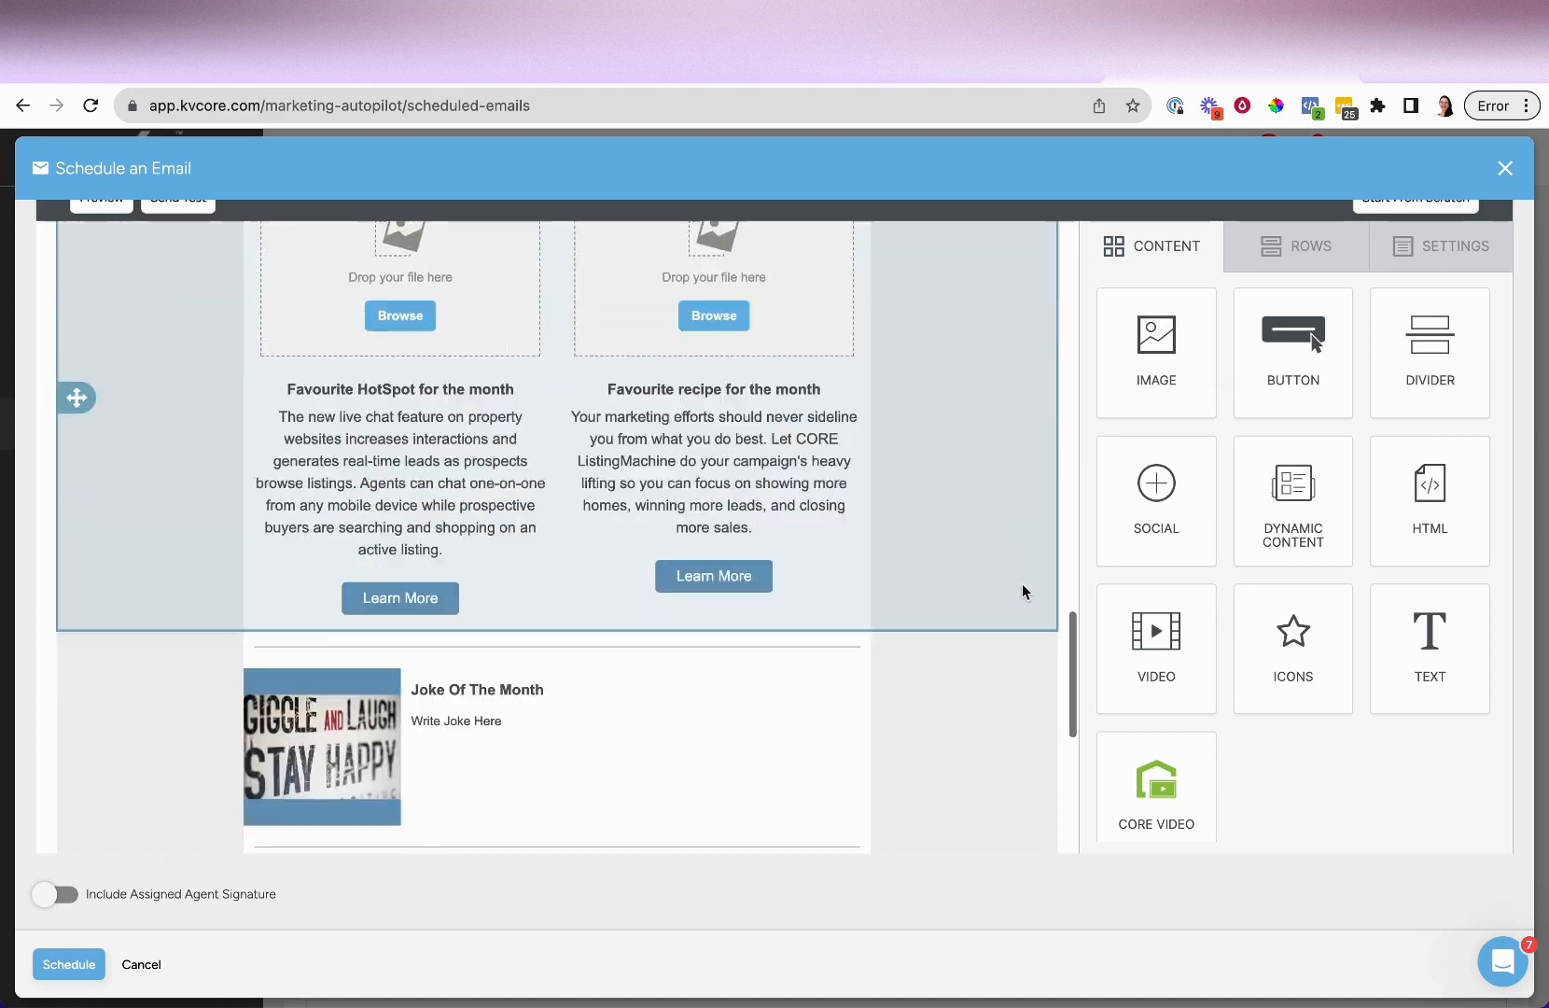
scroll(983, 585, "up", 20)
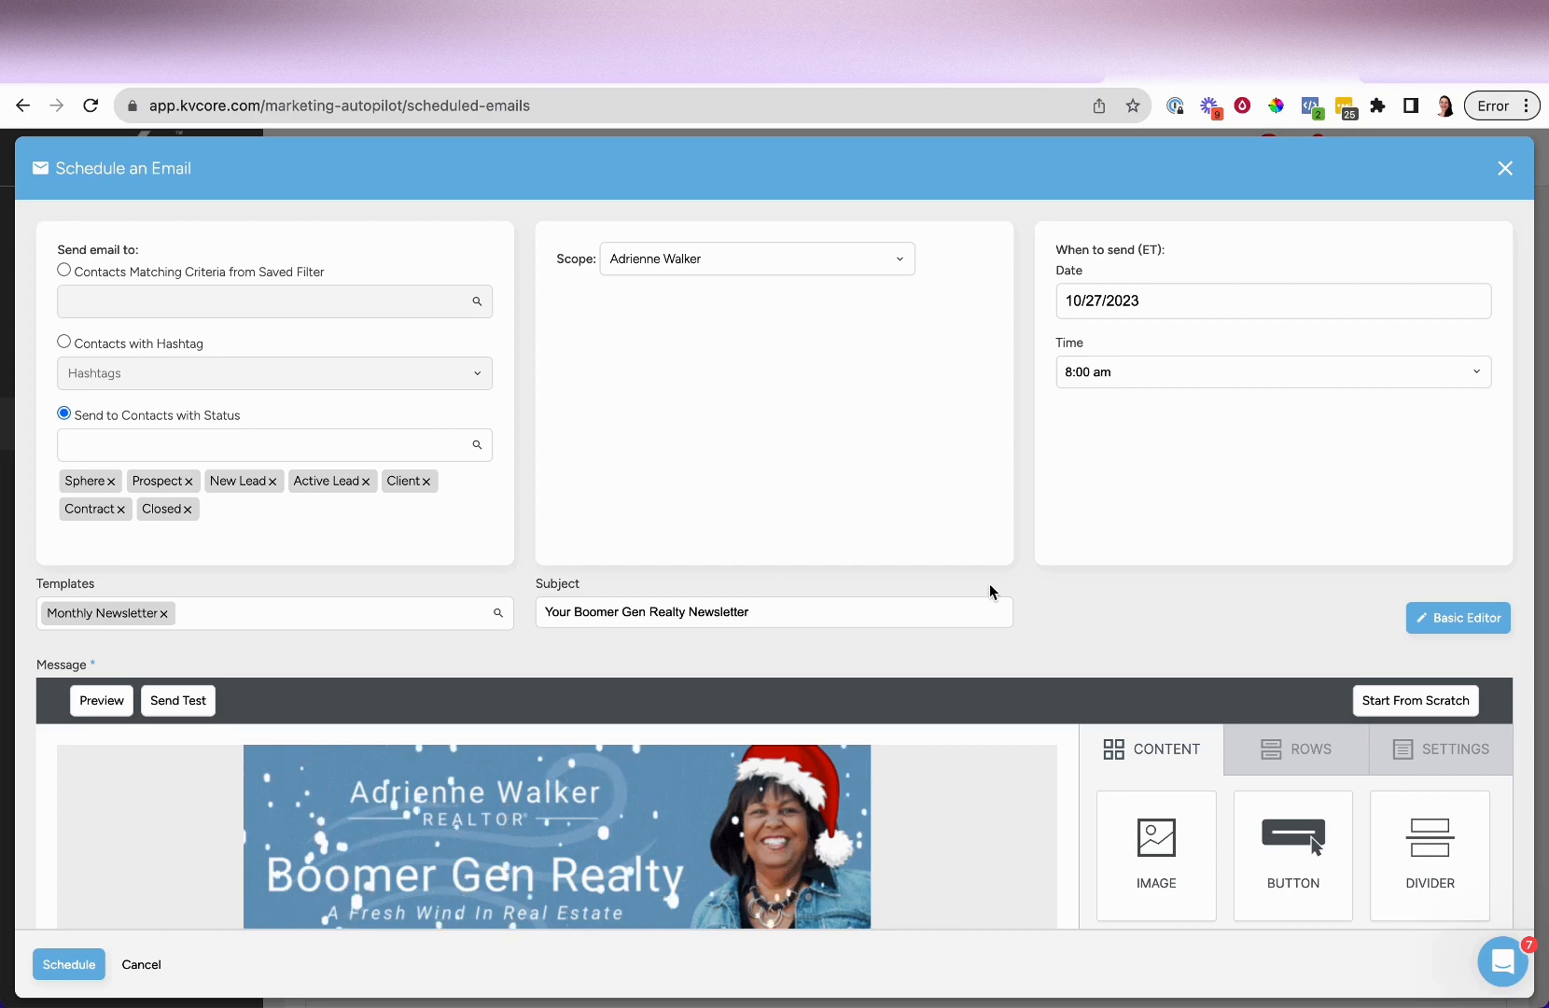
scroll(989, 584, "down", 6)
scroll(992, 589, "down", 10)
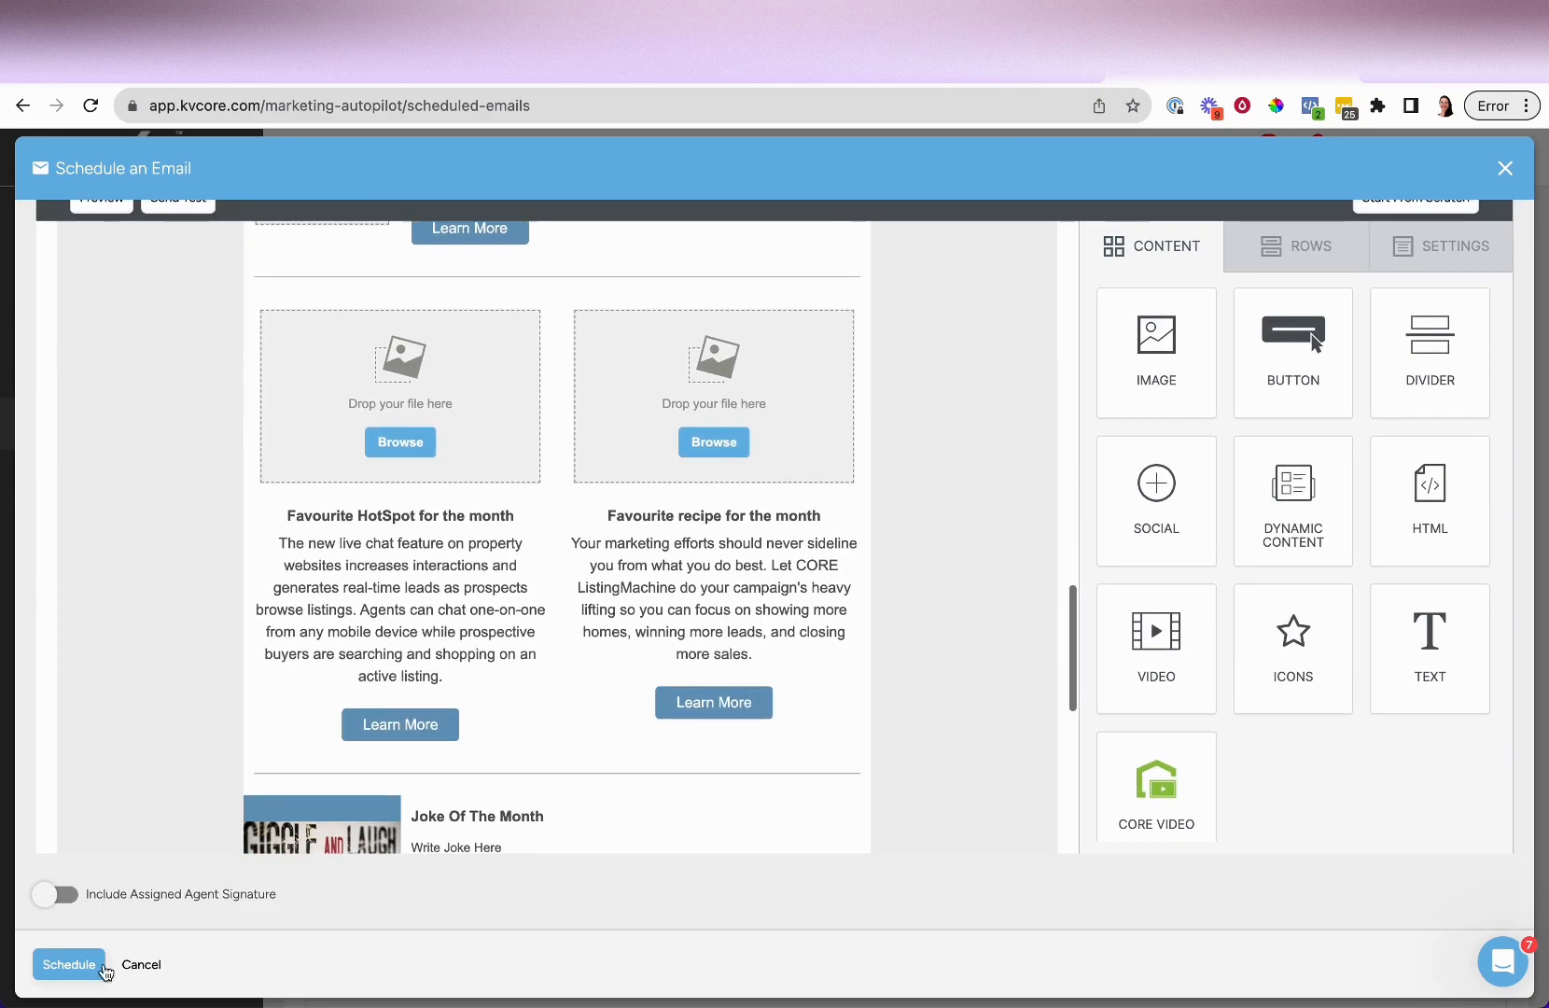
left_click(144, 971)
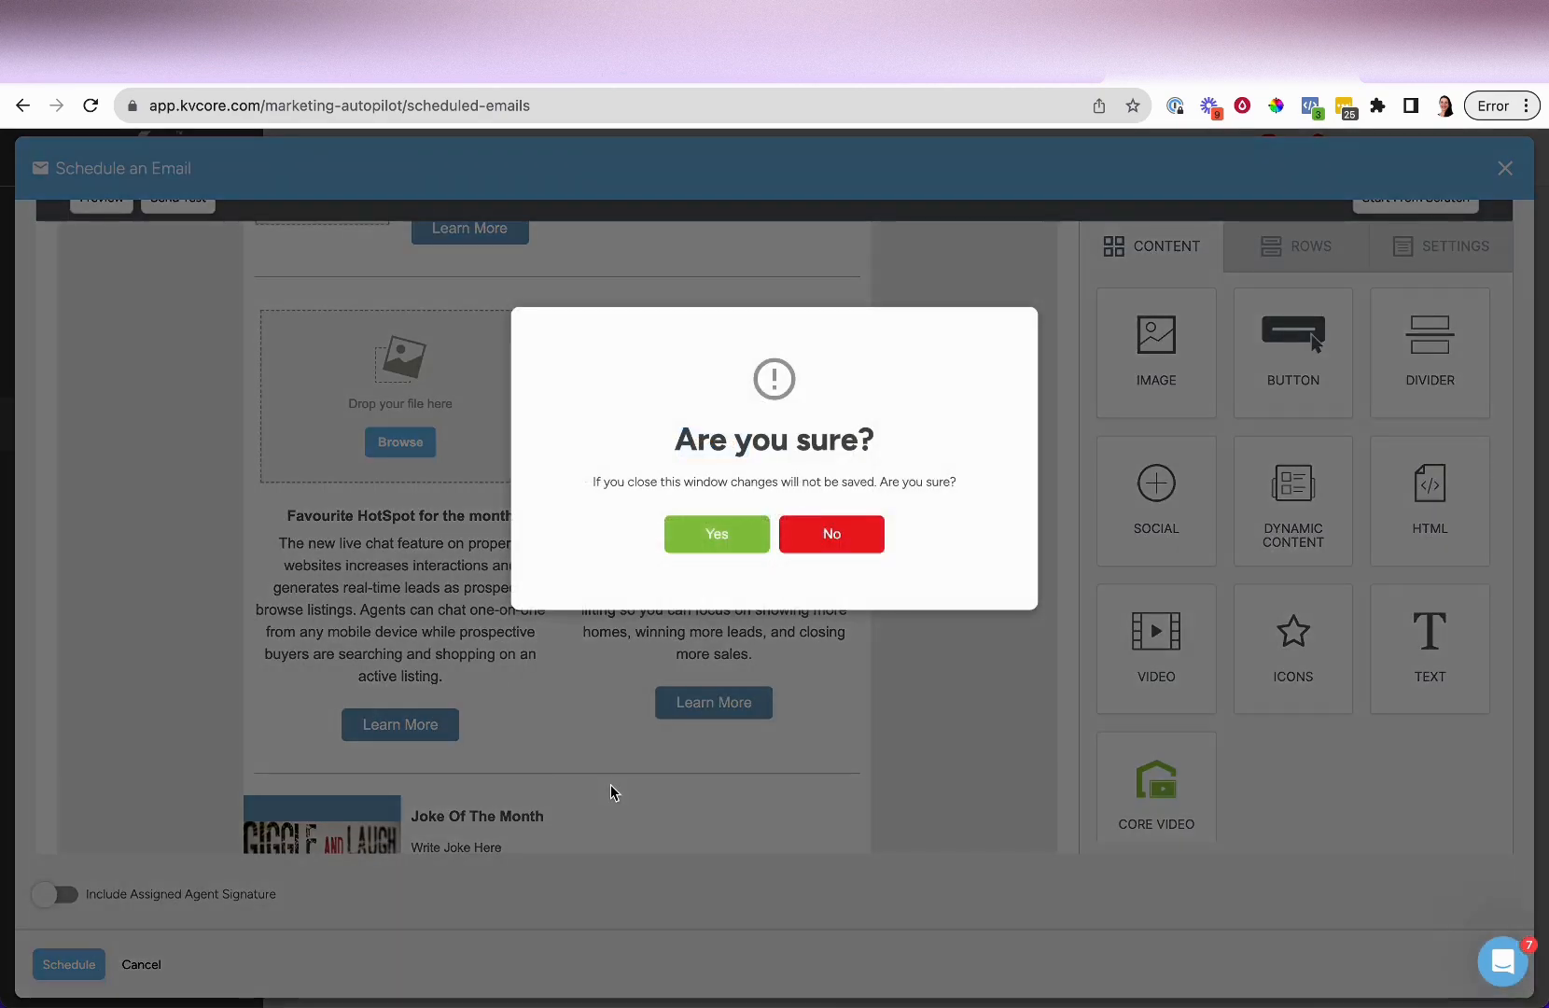
left_click(716, 548)
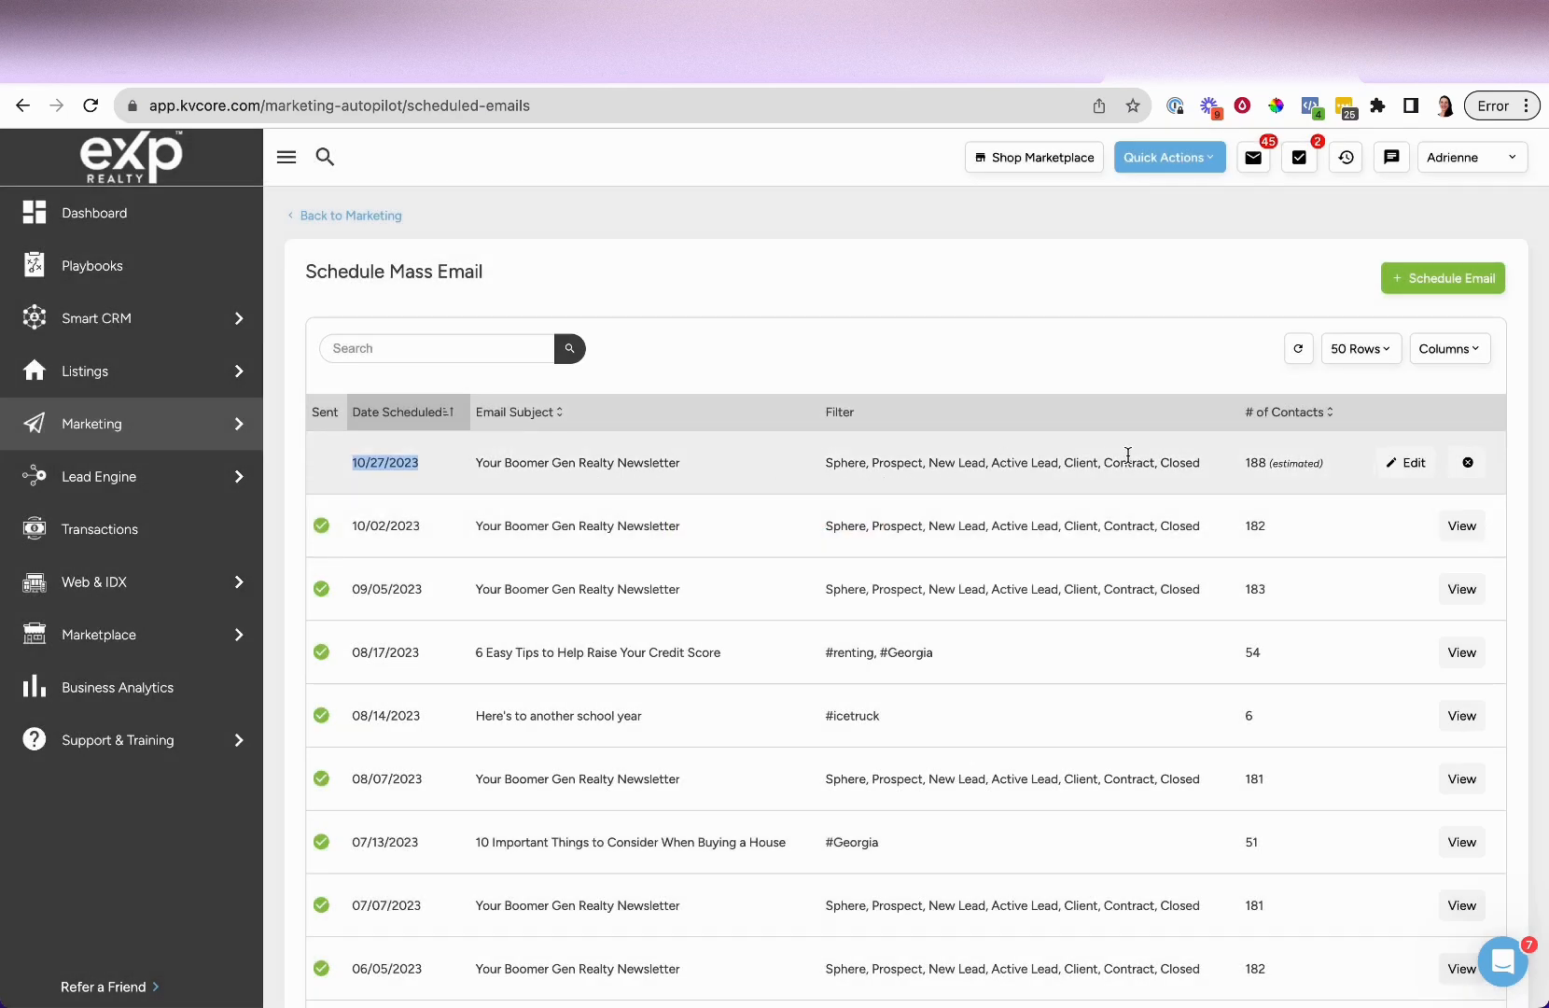
Delete the scheduled 10/27/2023 newsletter email and confirm the deletion.
left_click(1467, 464)
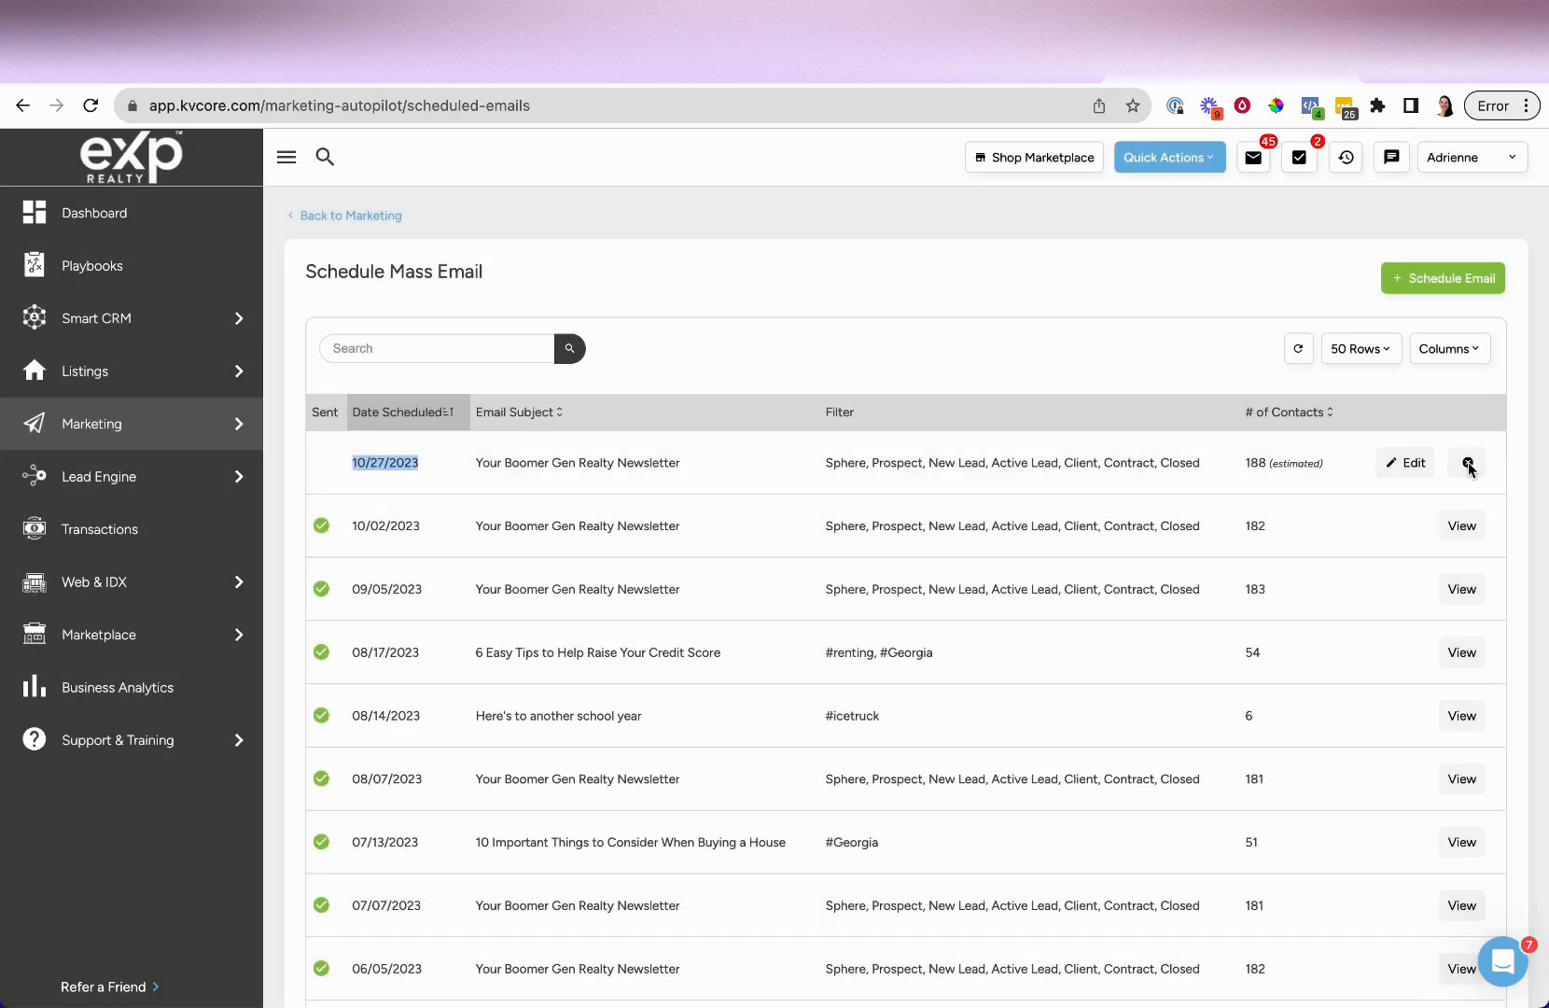
left_click_drag(640, 482, 937, 493)
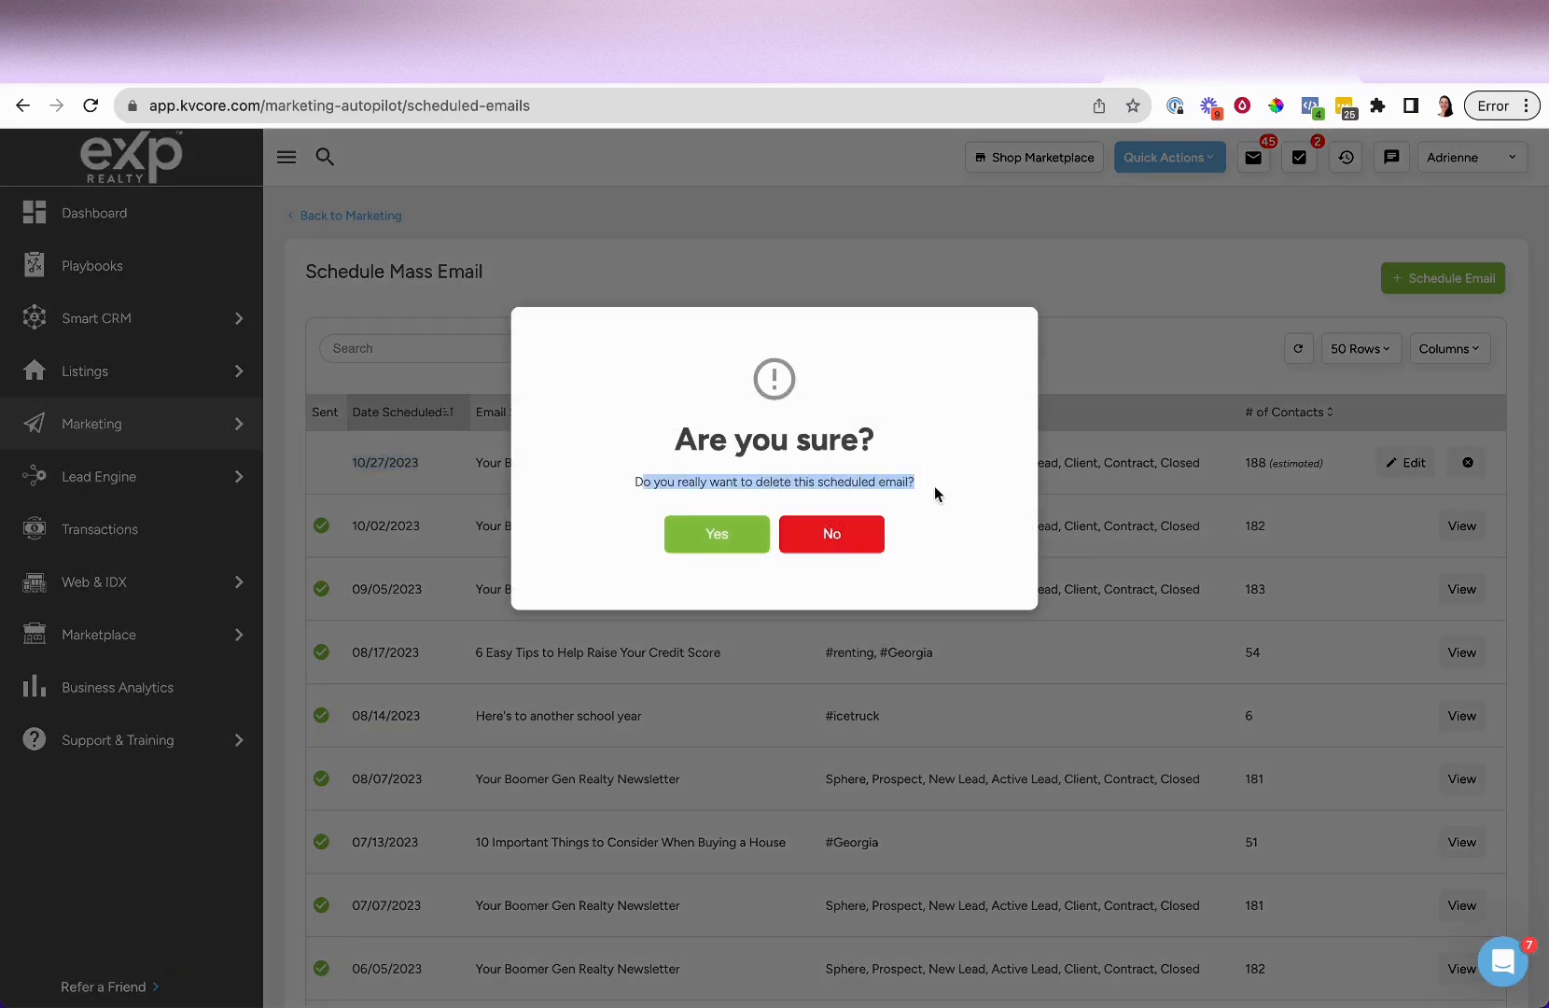
left_click(718, 541)
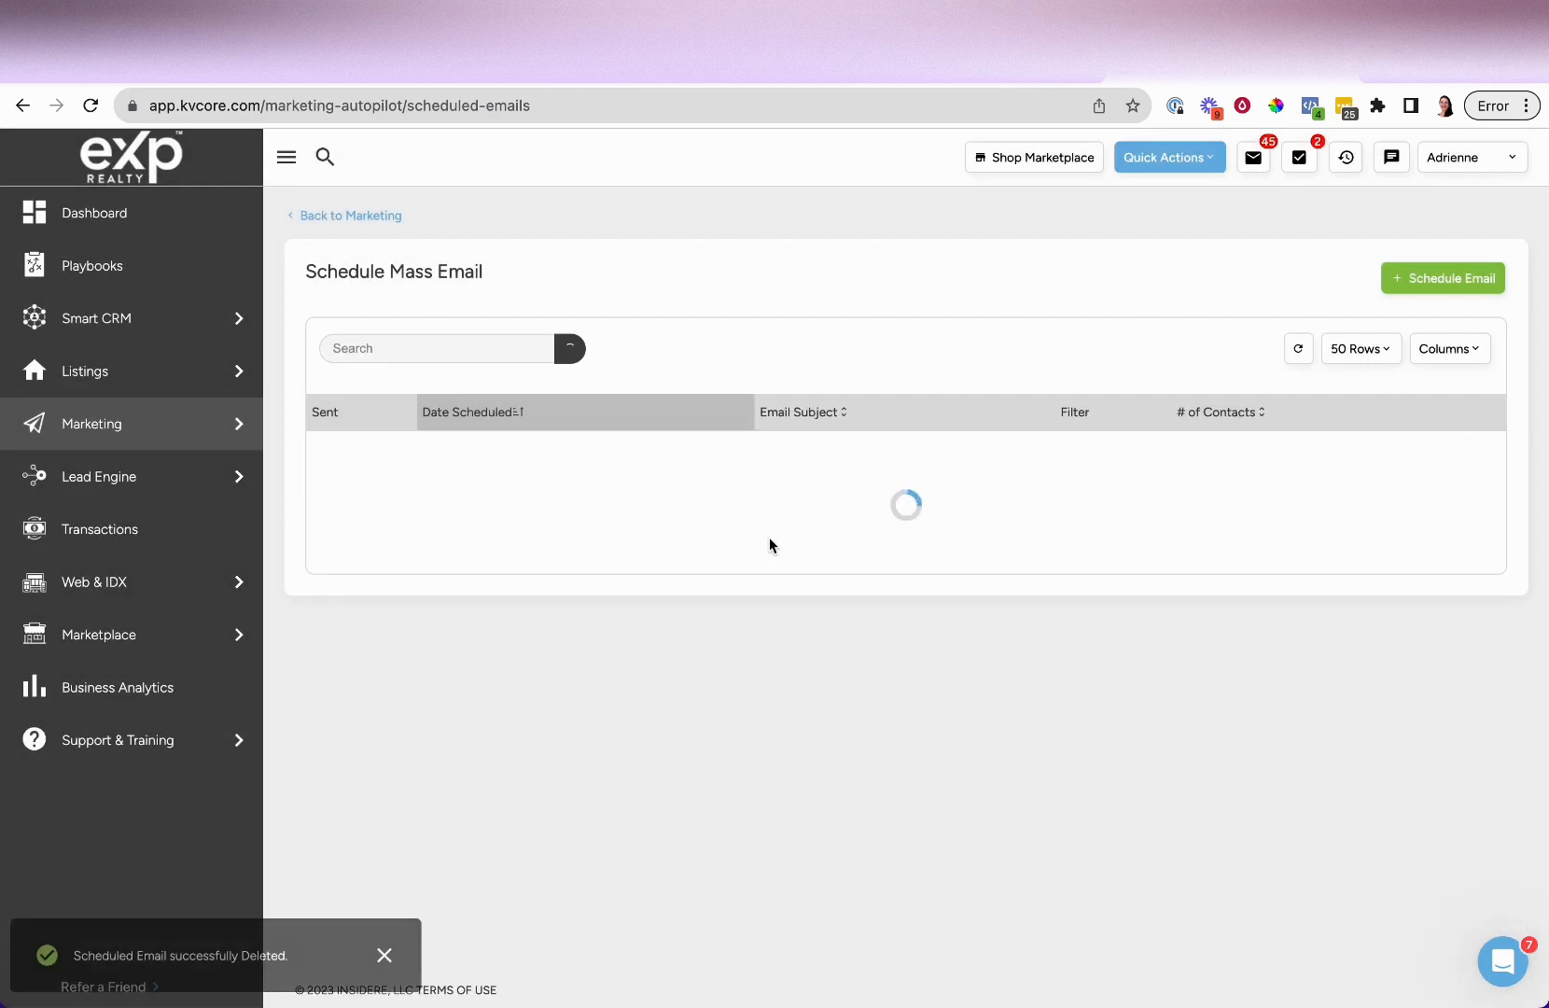
Go to the email templates under Smart Campaigns and search them for "newsletter".
mouse_move(285, 439)
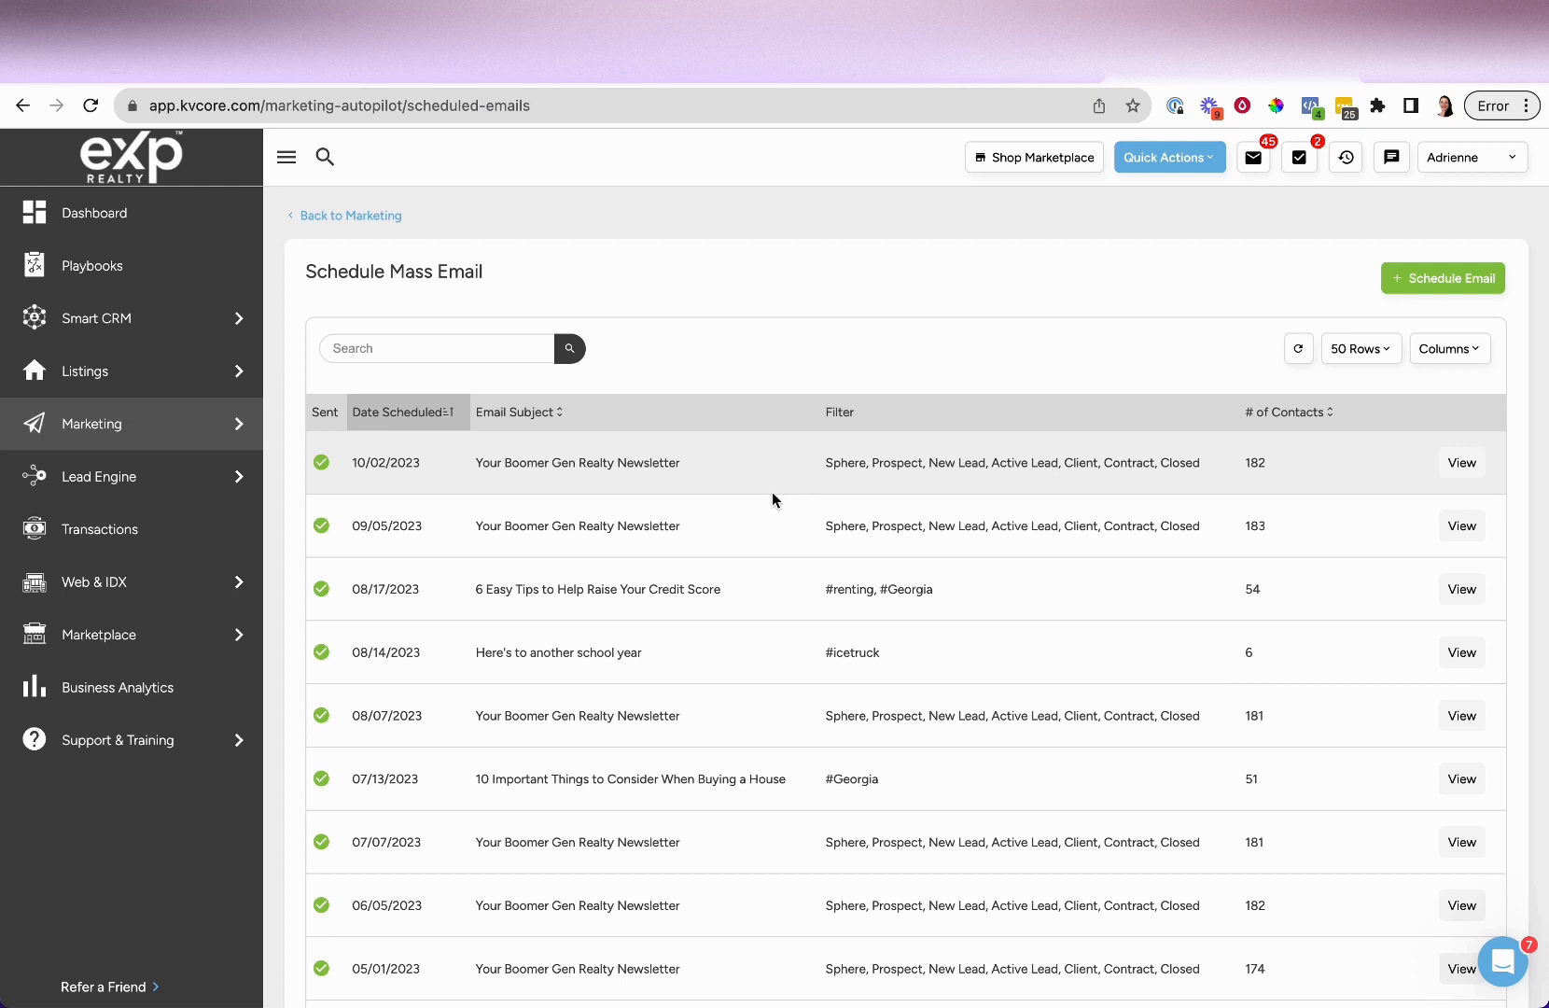
mouse_move(93, 435)
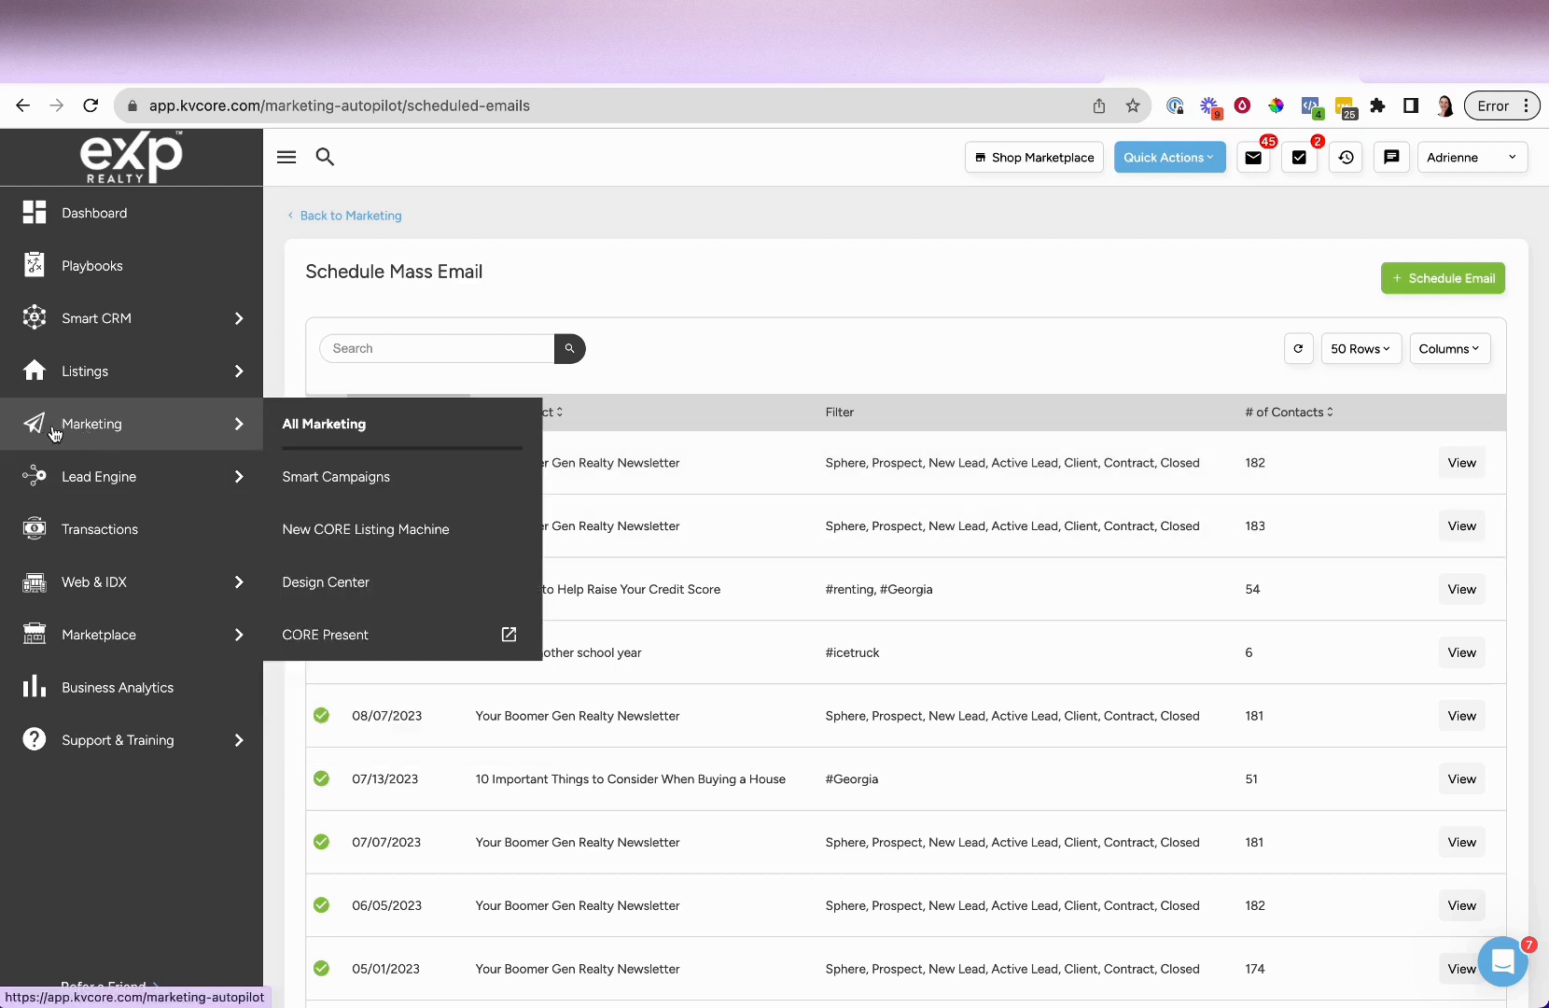
left_click(328, 477)
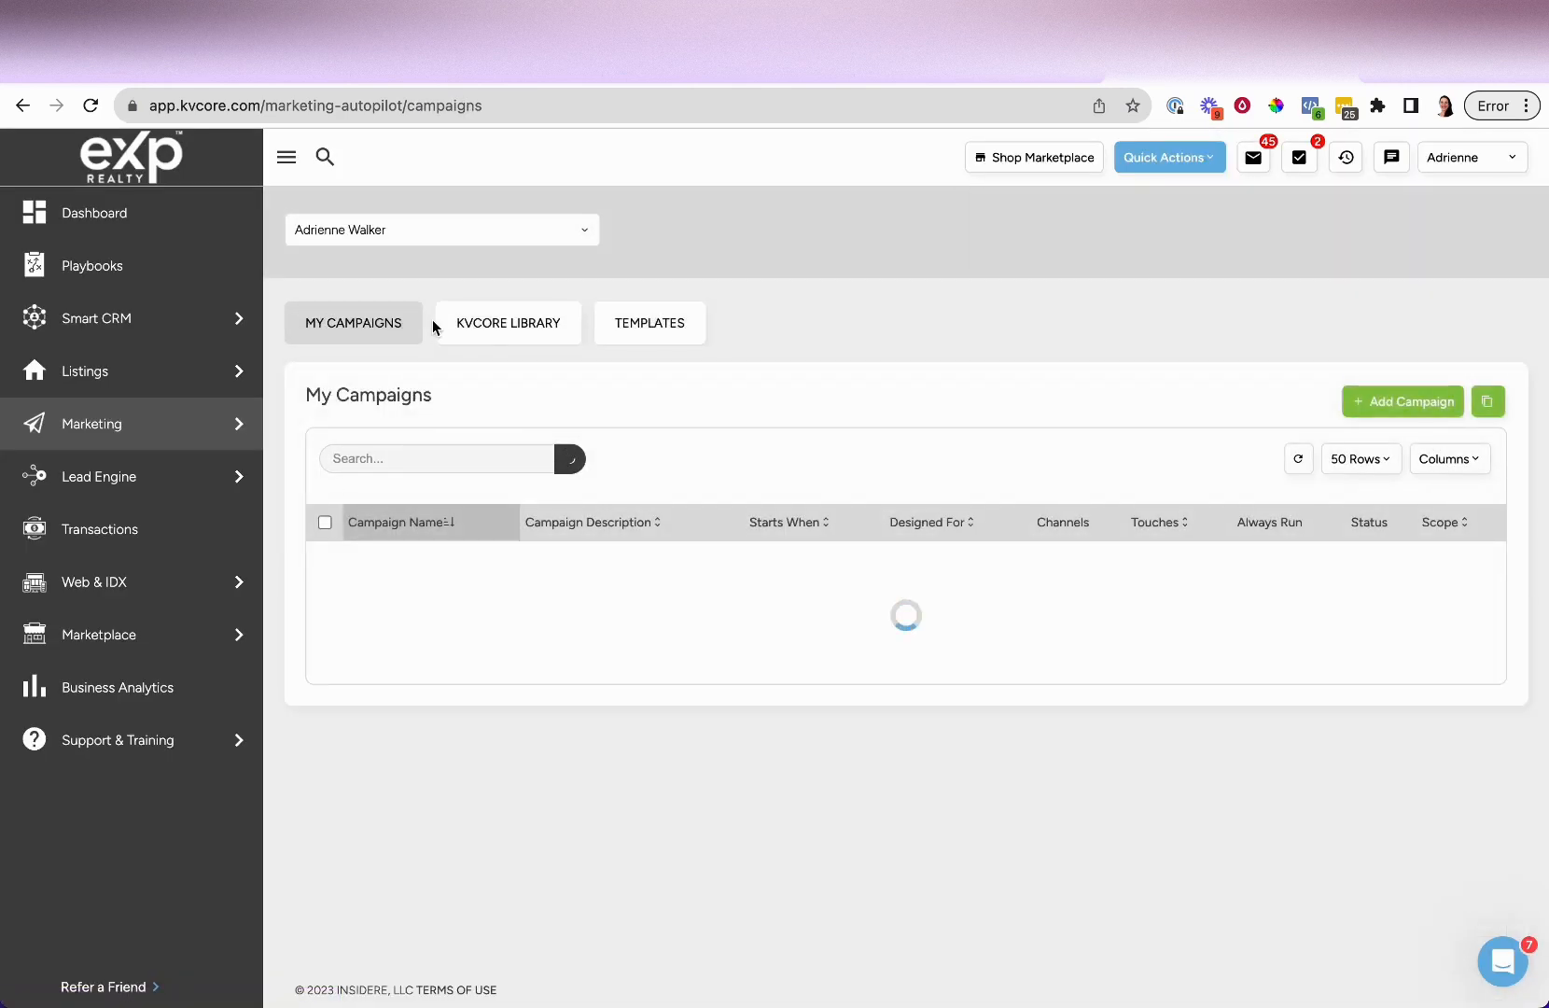
left_click(644, 332)
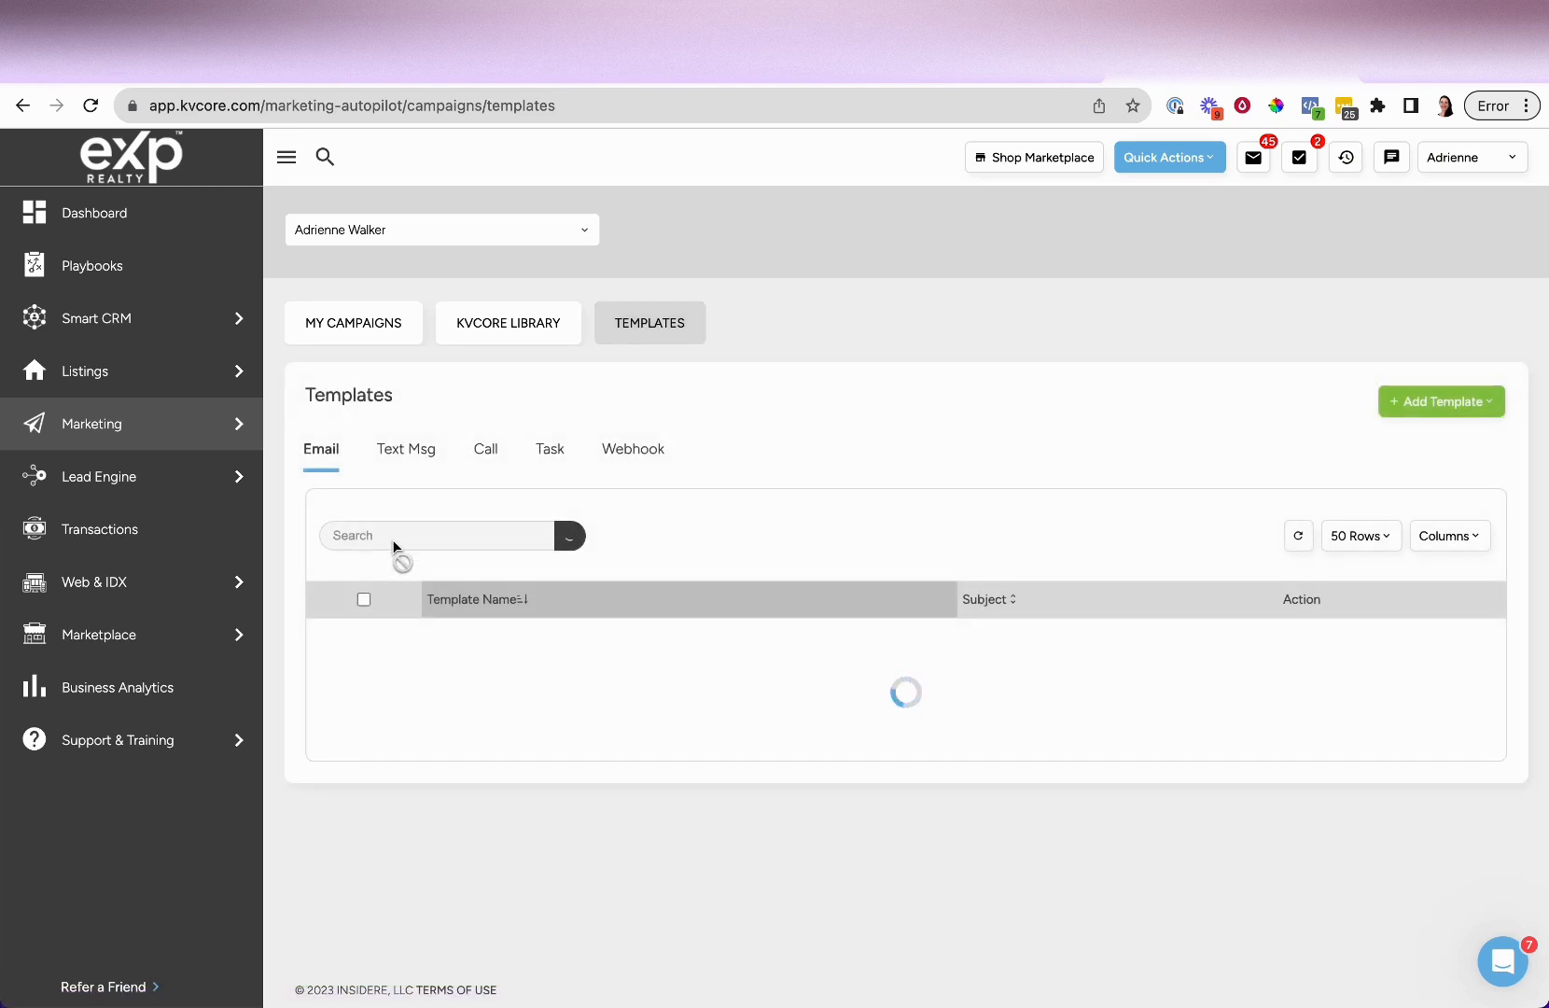
left_click(395, 543)
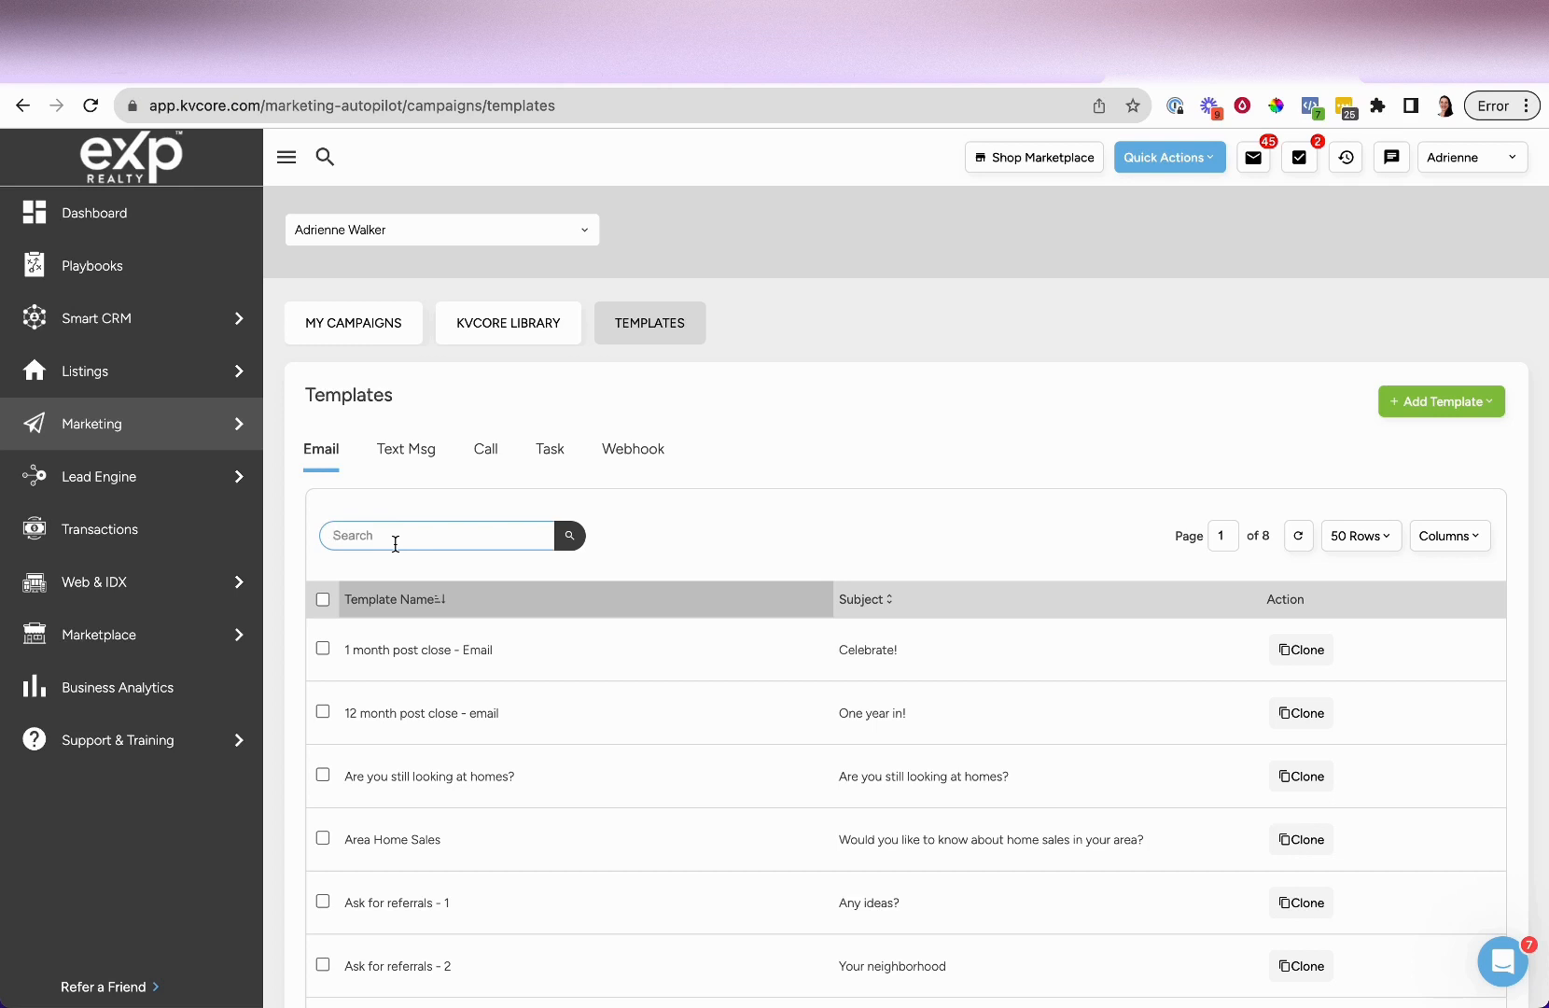
type("newsletter")
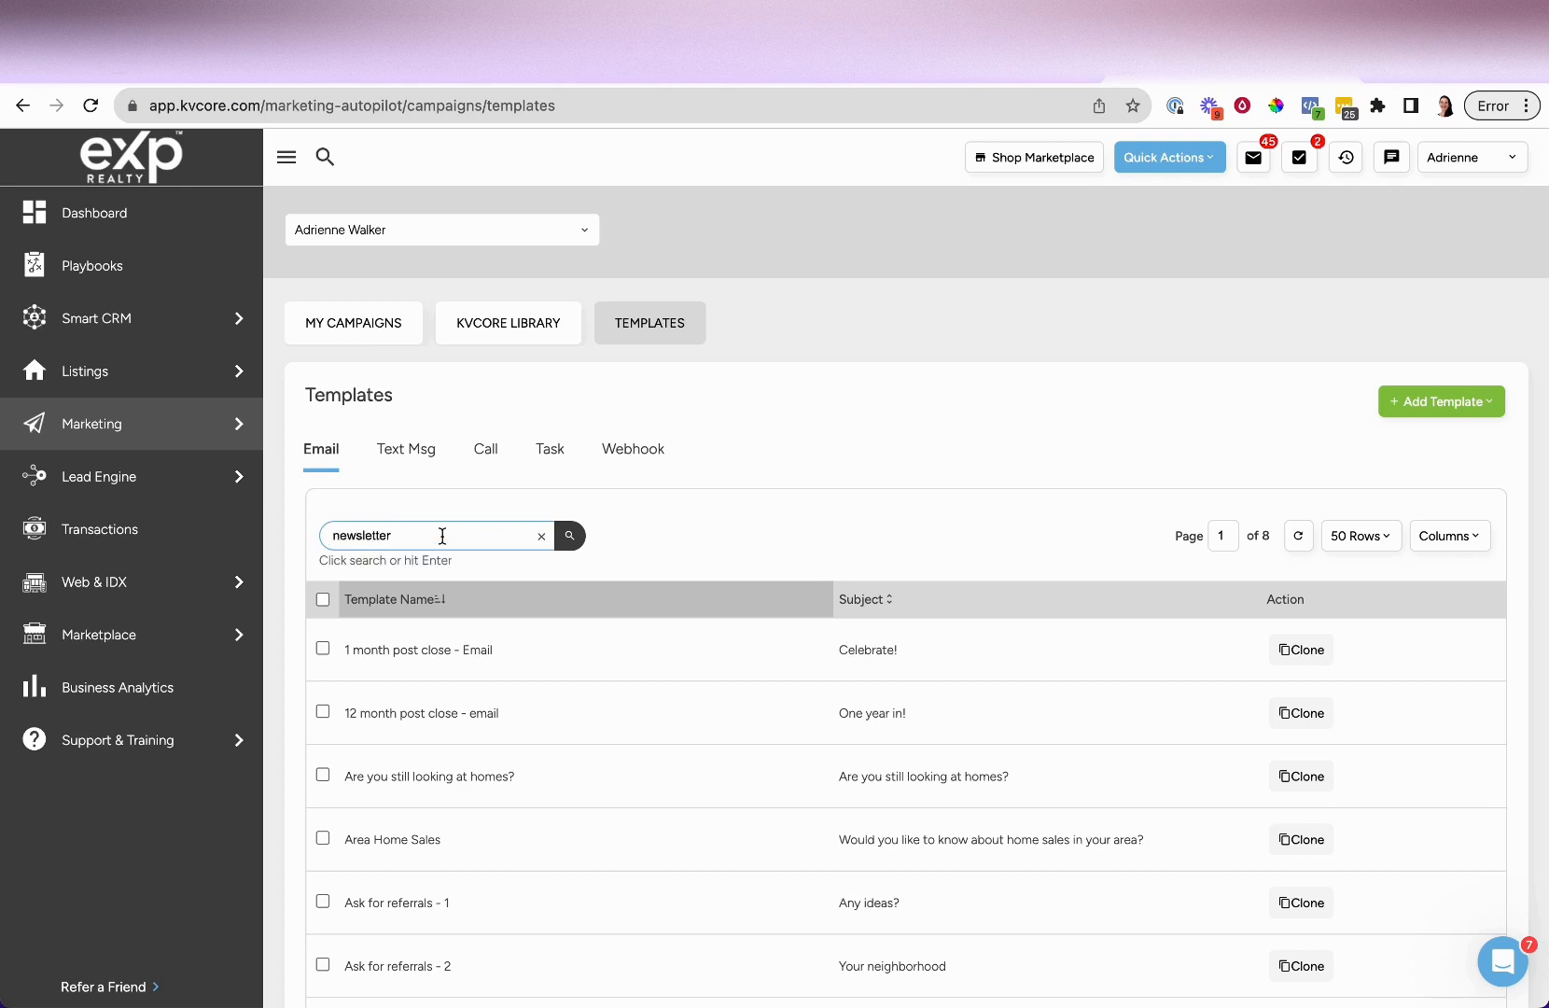
left_click(569, 535)
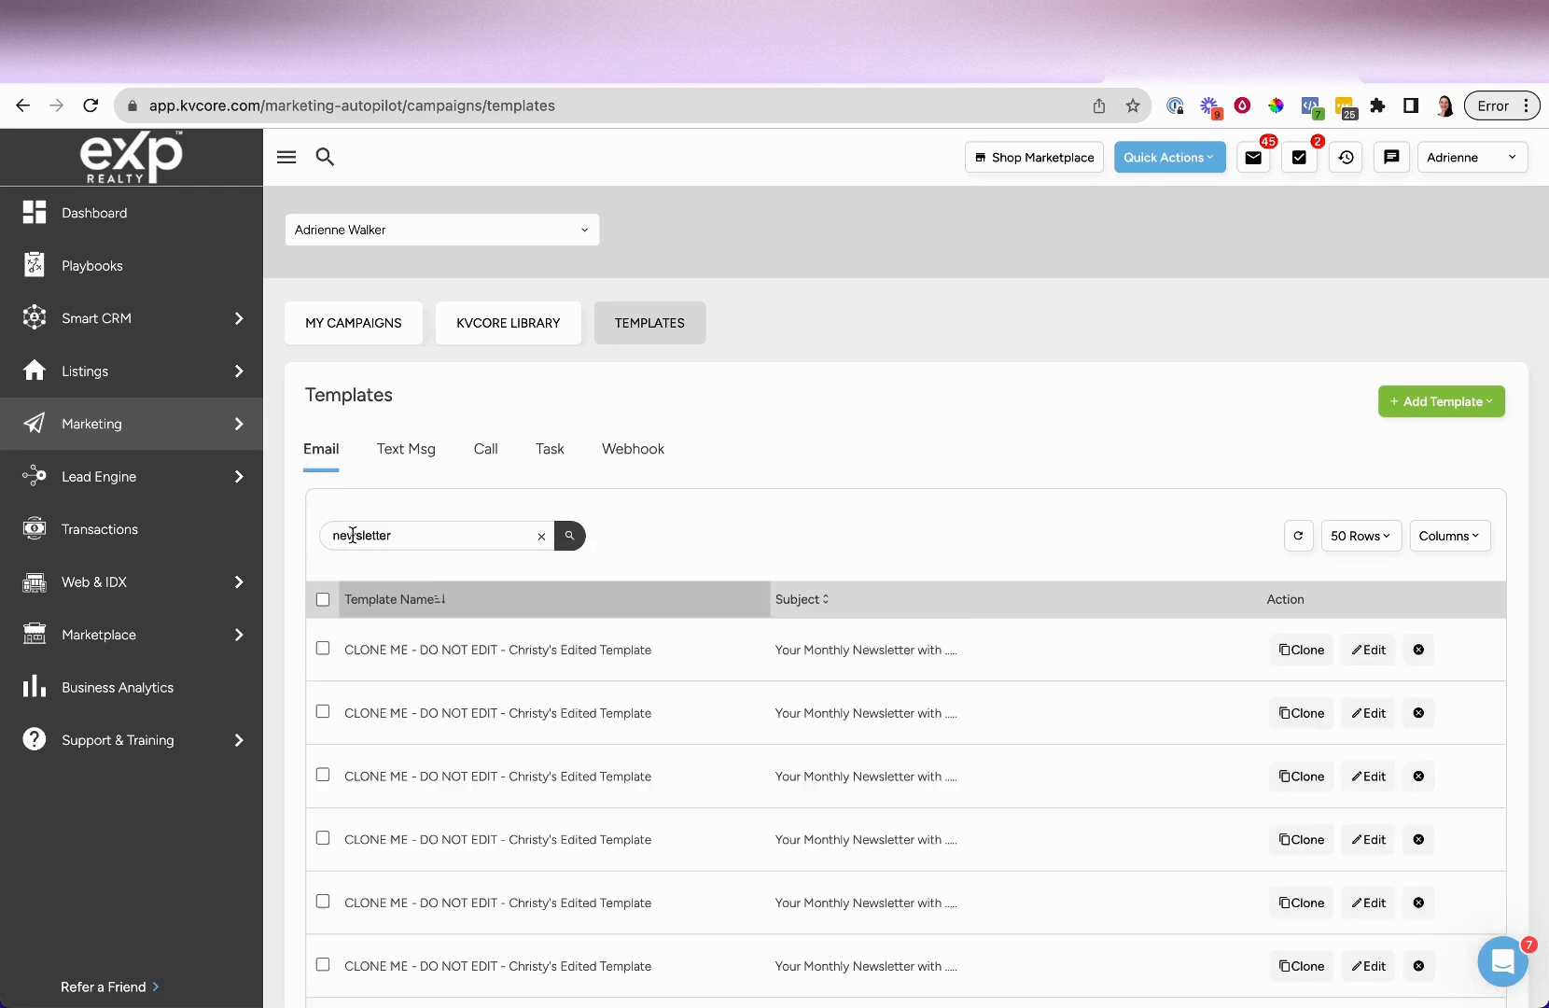
Open the Monthly Newsletter template for editing and review its content down to the footer.
scroll(738, 756, "down", 5)
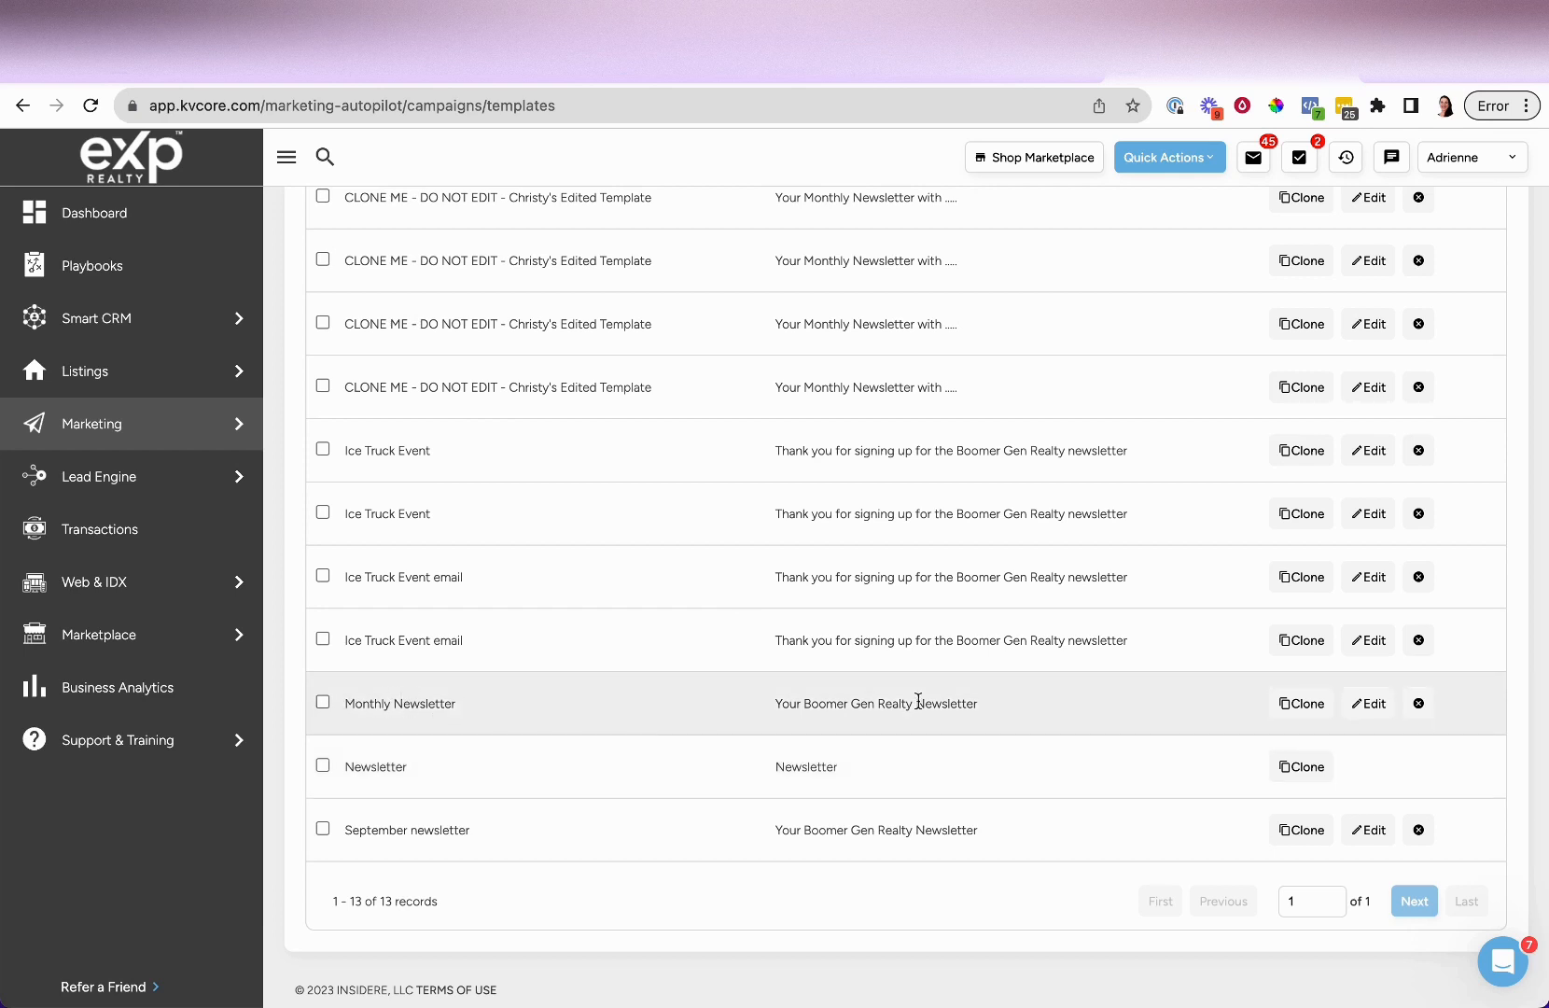
left_click(1369, 705)
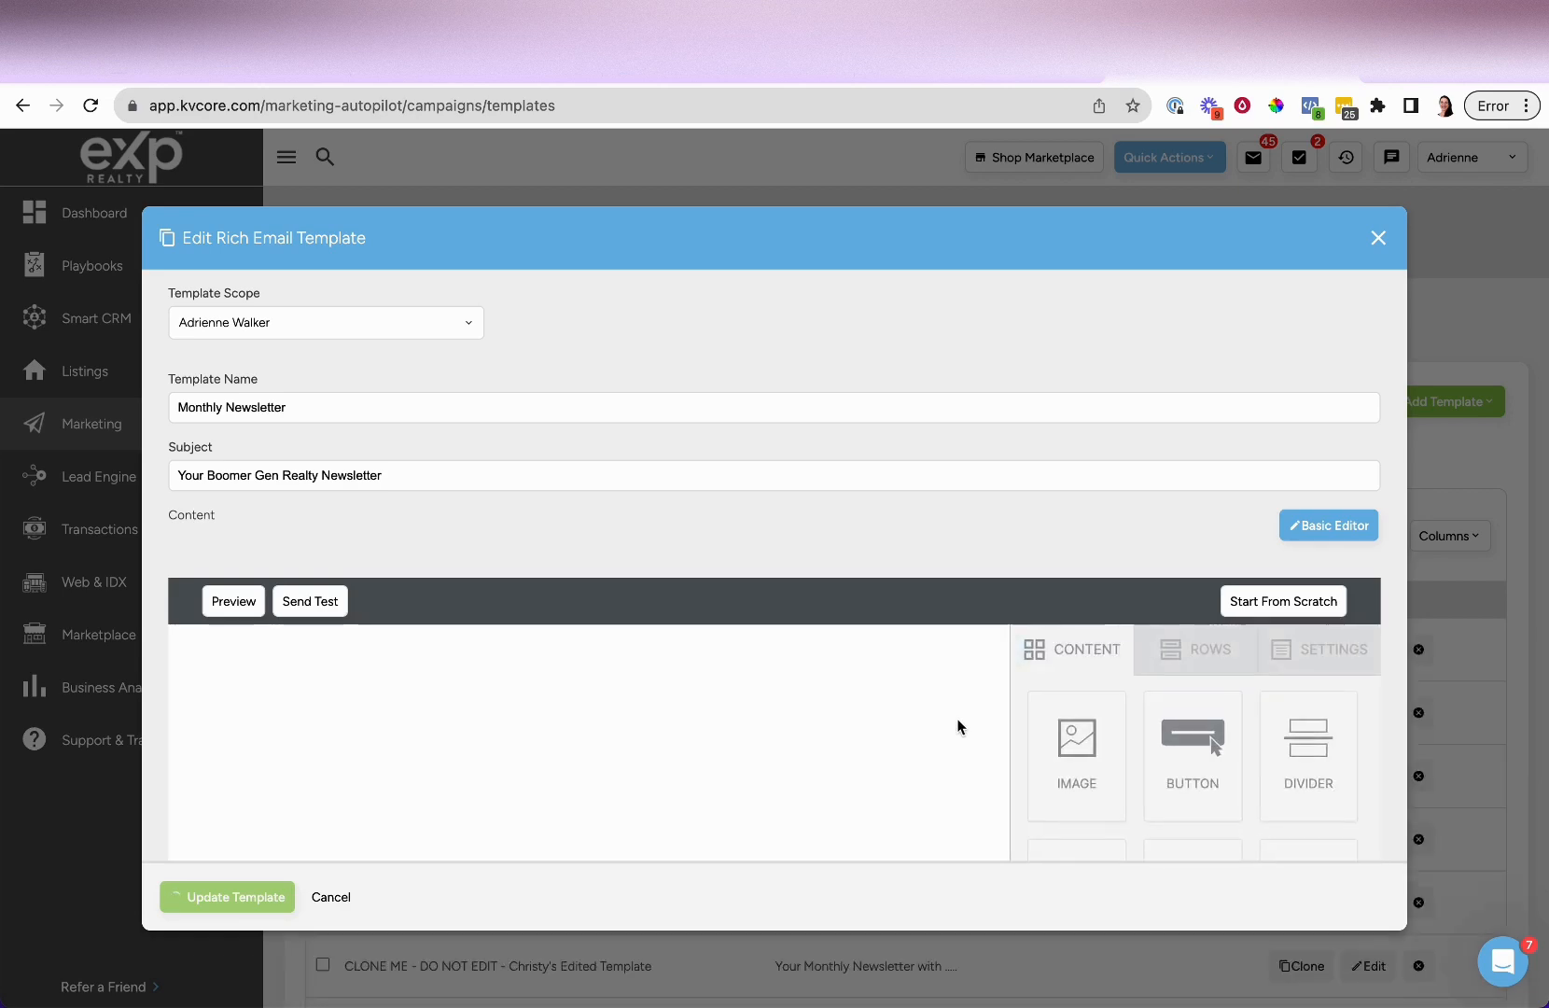
scroll(798, 716, "down", 3)
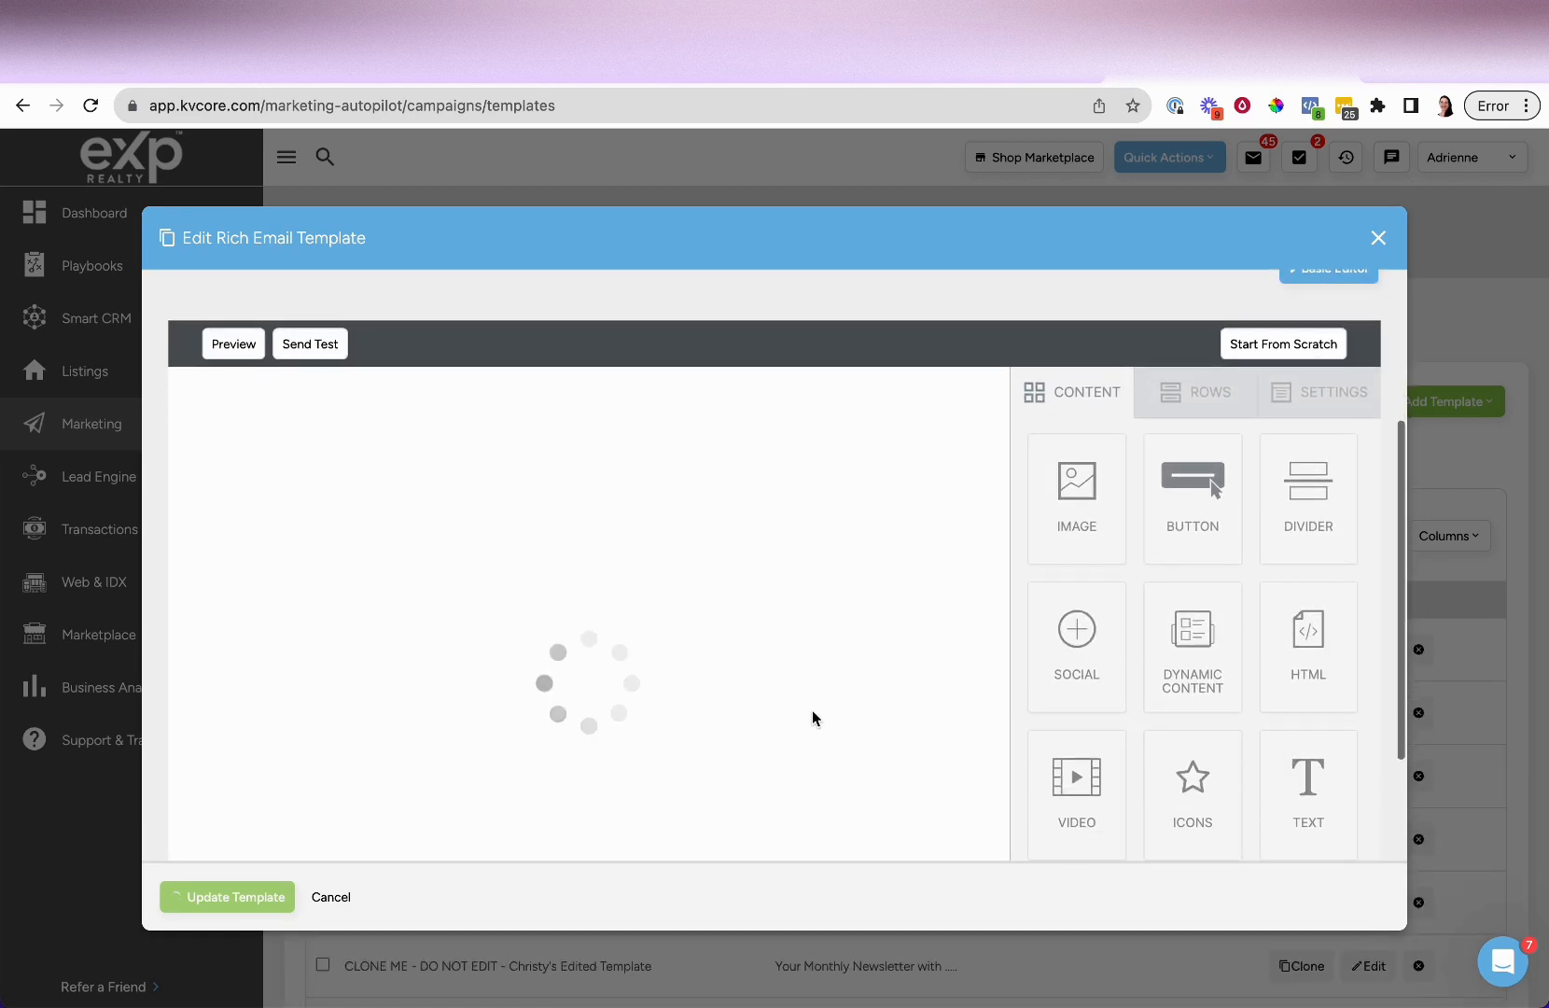
scroll(793, 710, "down", 10)
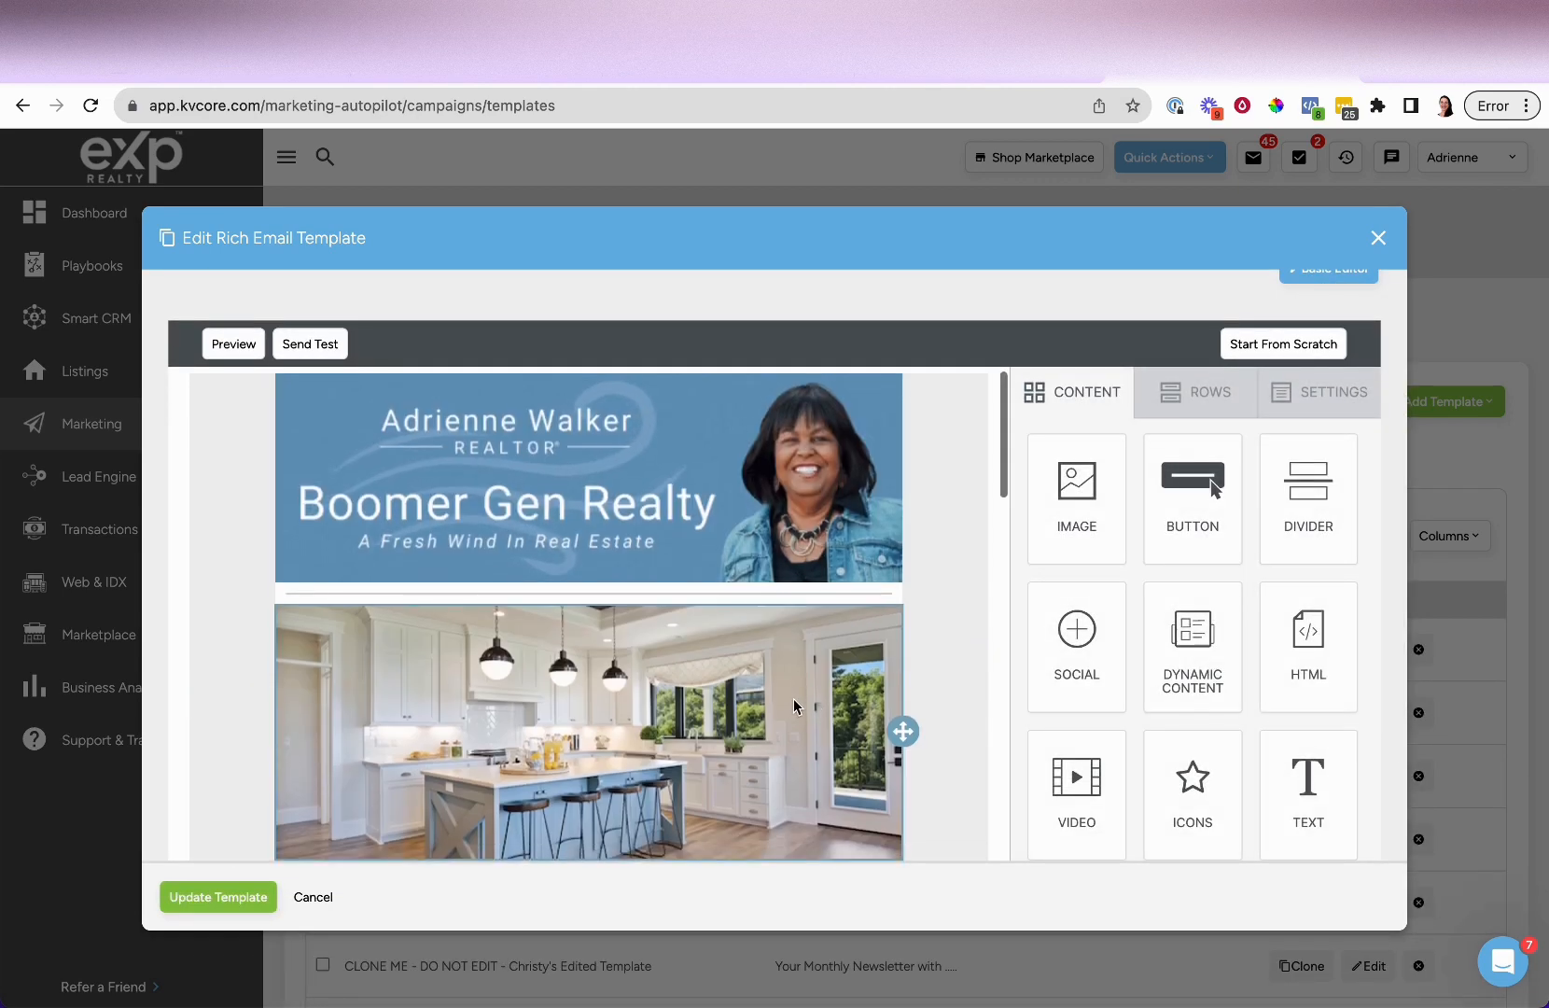
scroll(798, 706, "down", 10)
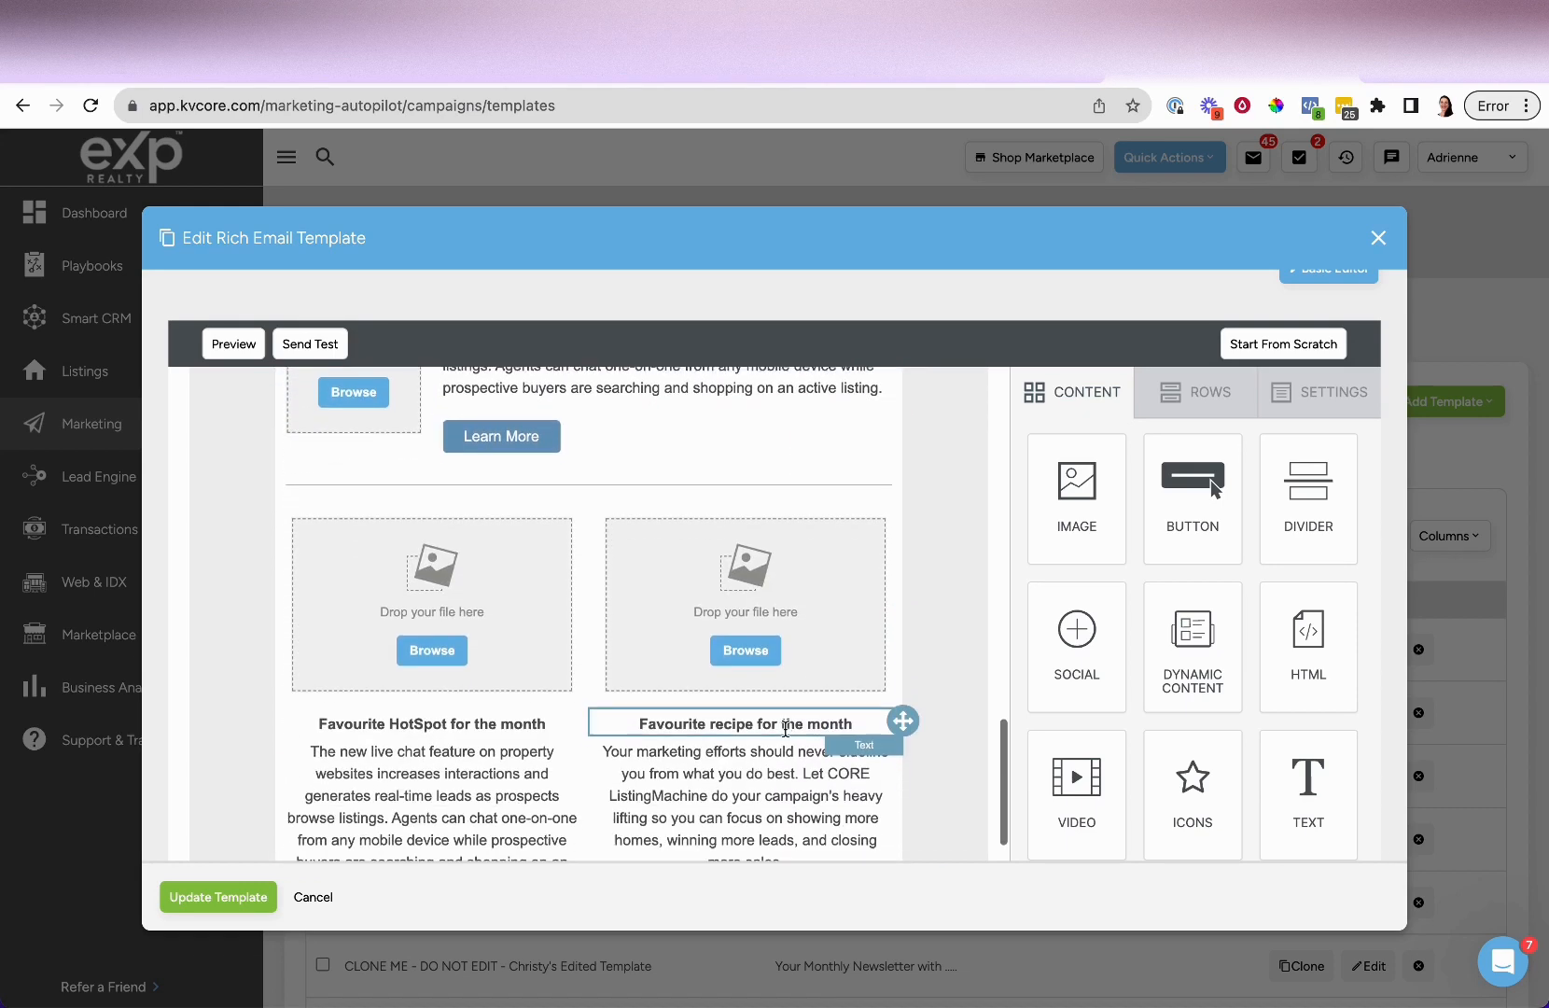
scroll(589, 827, "down", 2)
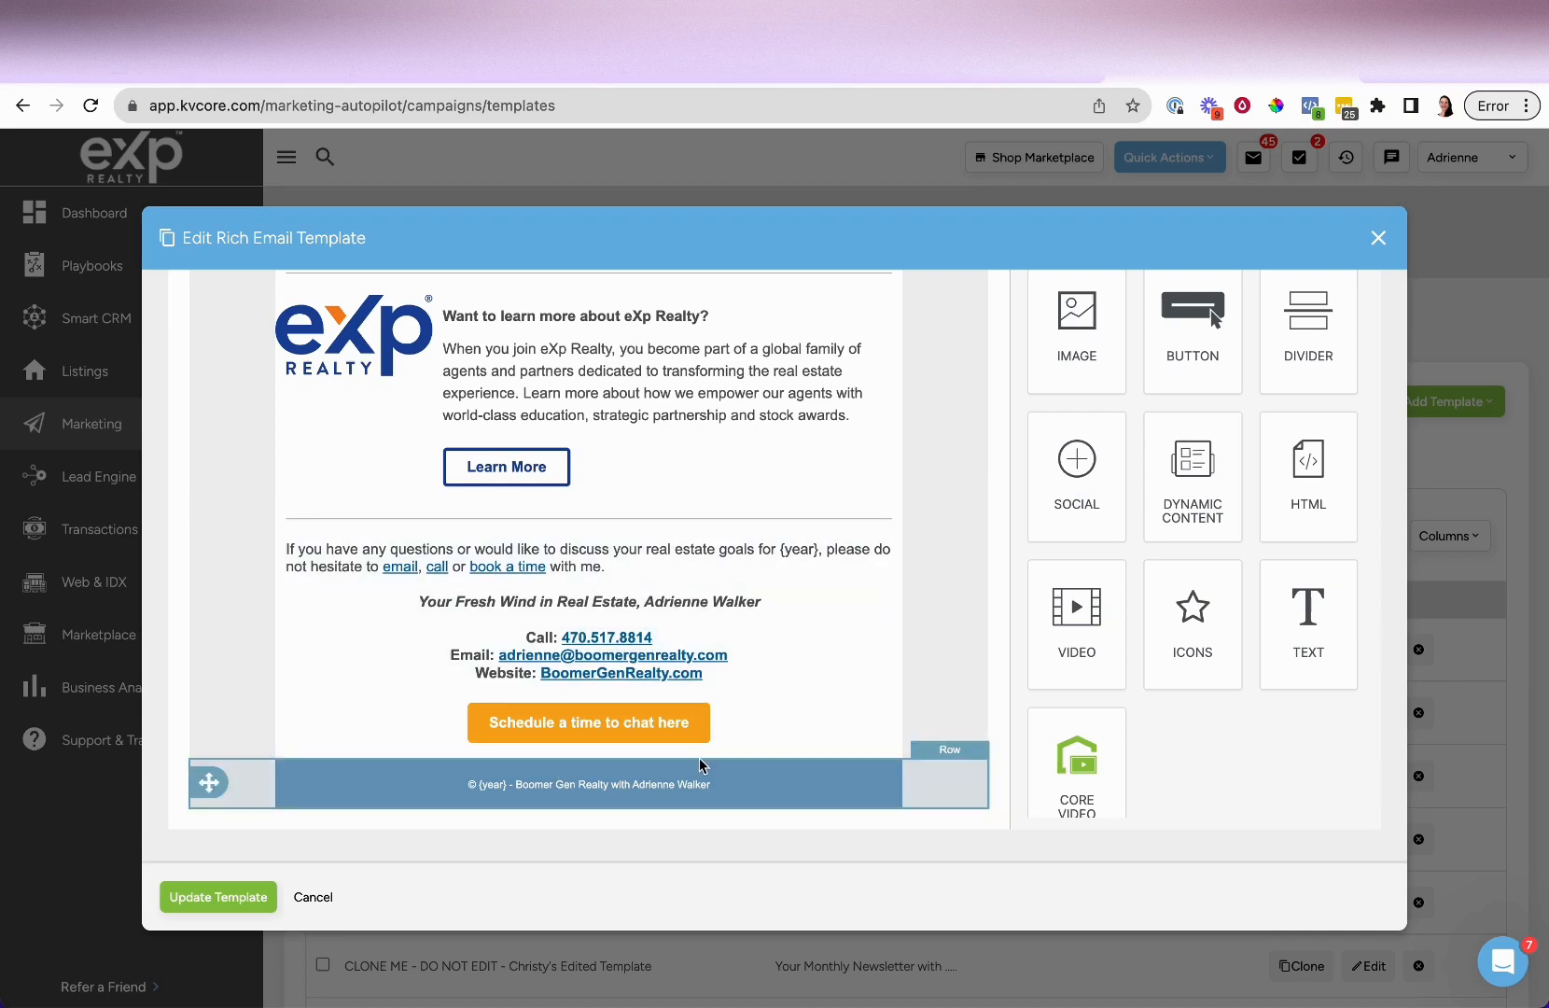
Try background color #0068a5 on the template's "Schedule a time to chat here" button and close the template without saving.
left_click(575, 728)
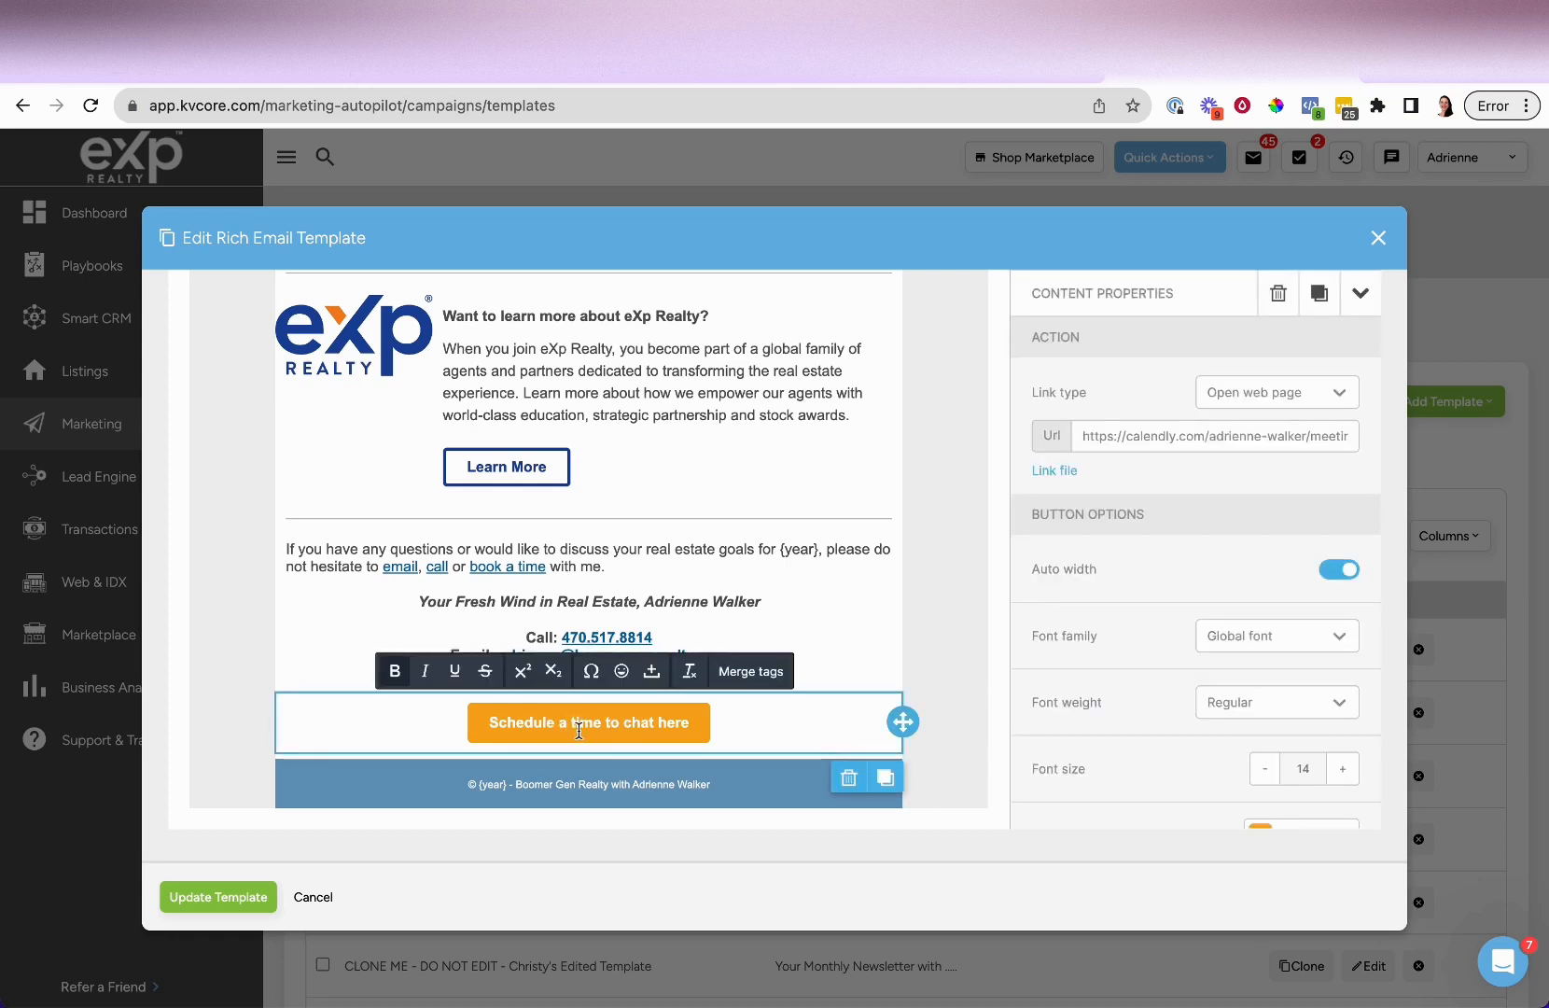
scroll(1237, 704, "down", 3)
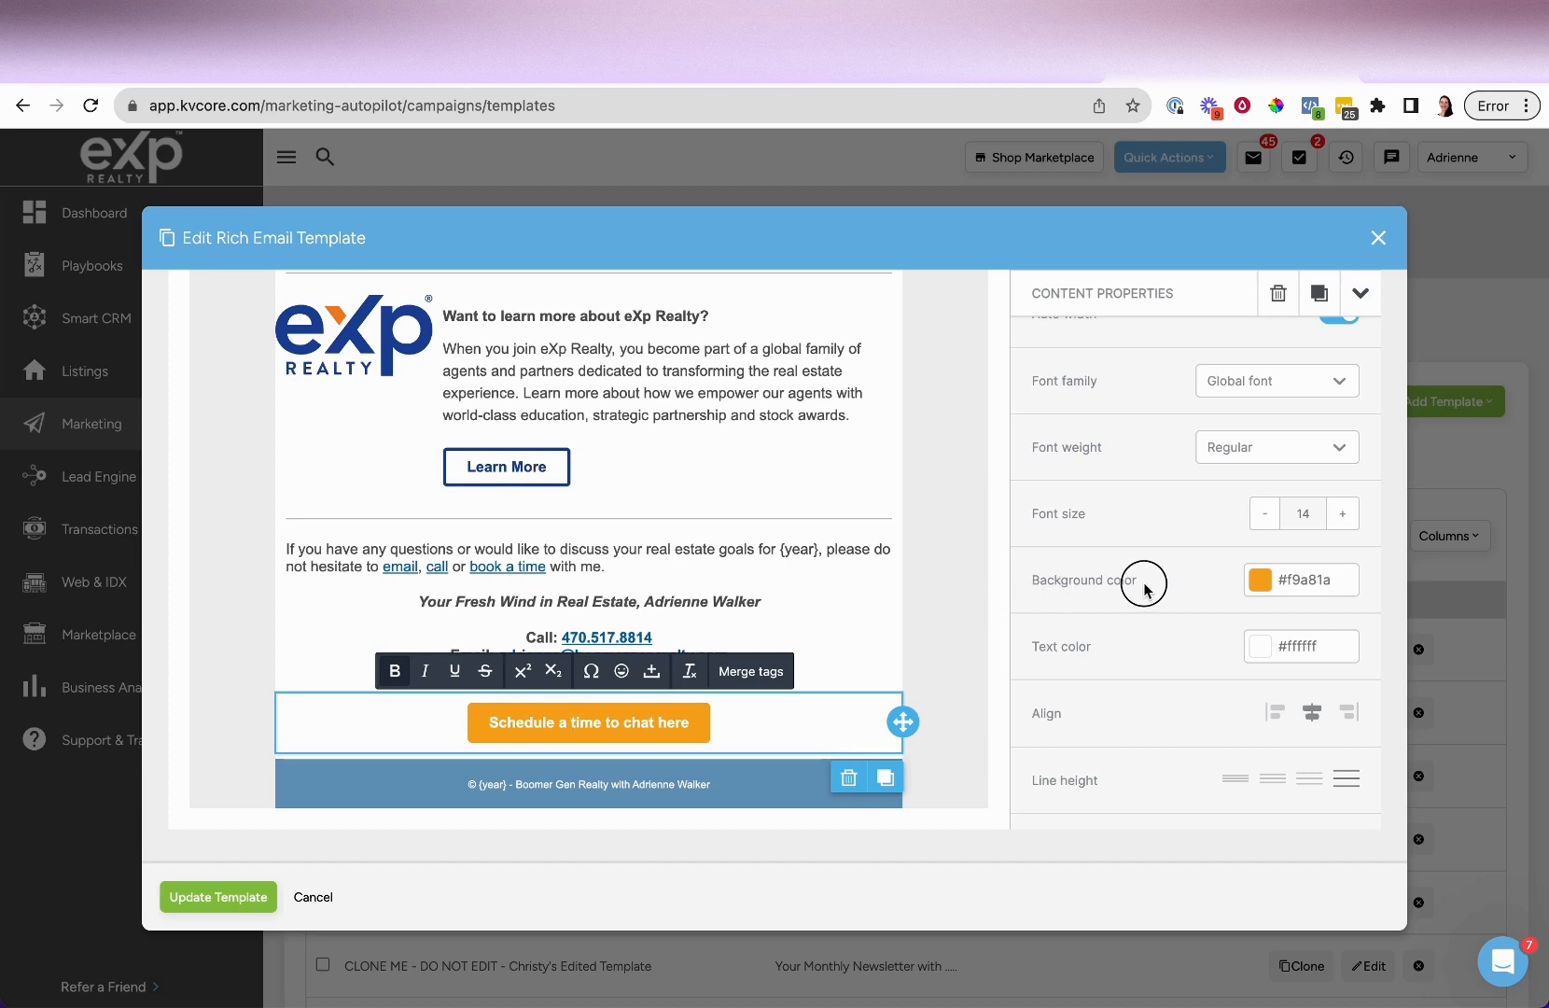
left_click(1261, 584)
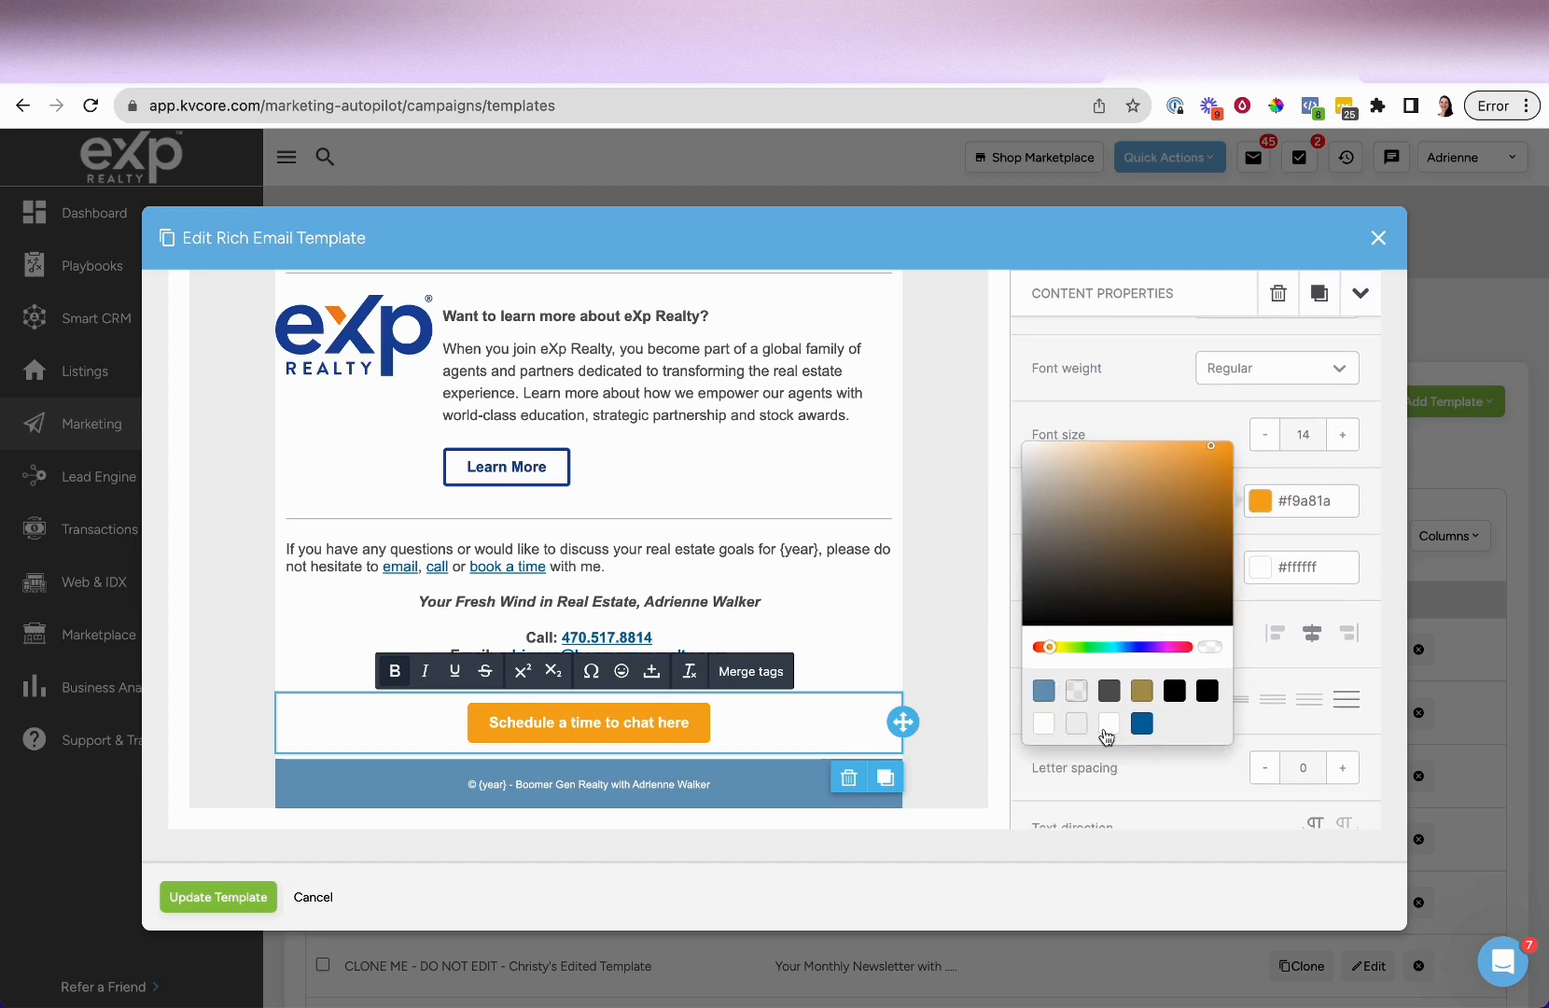
left_click(1141, 723)
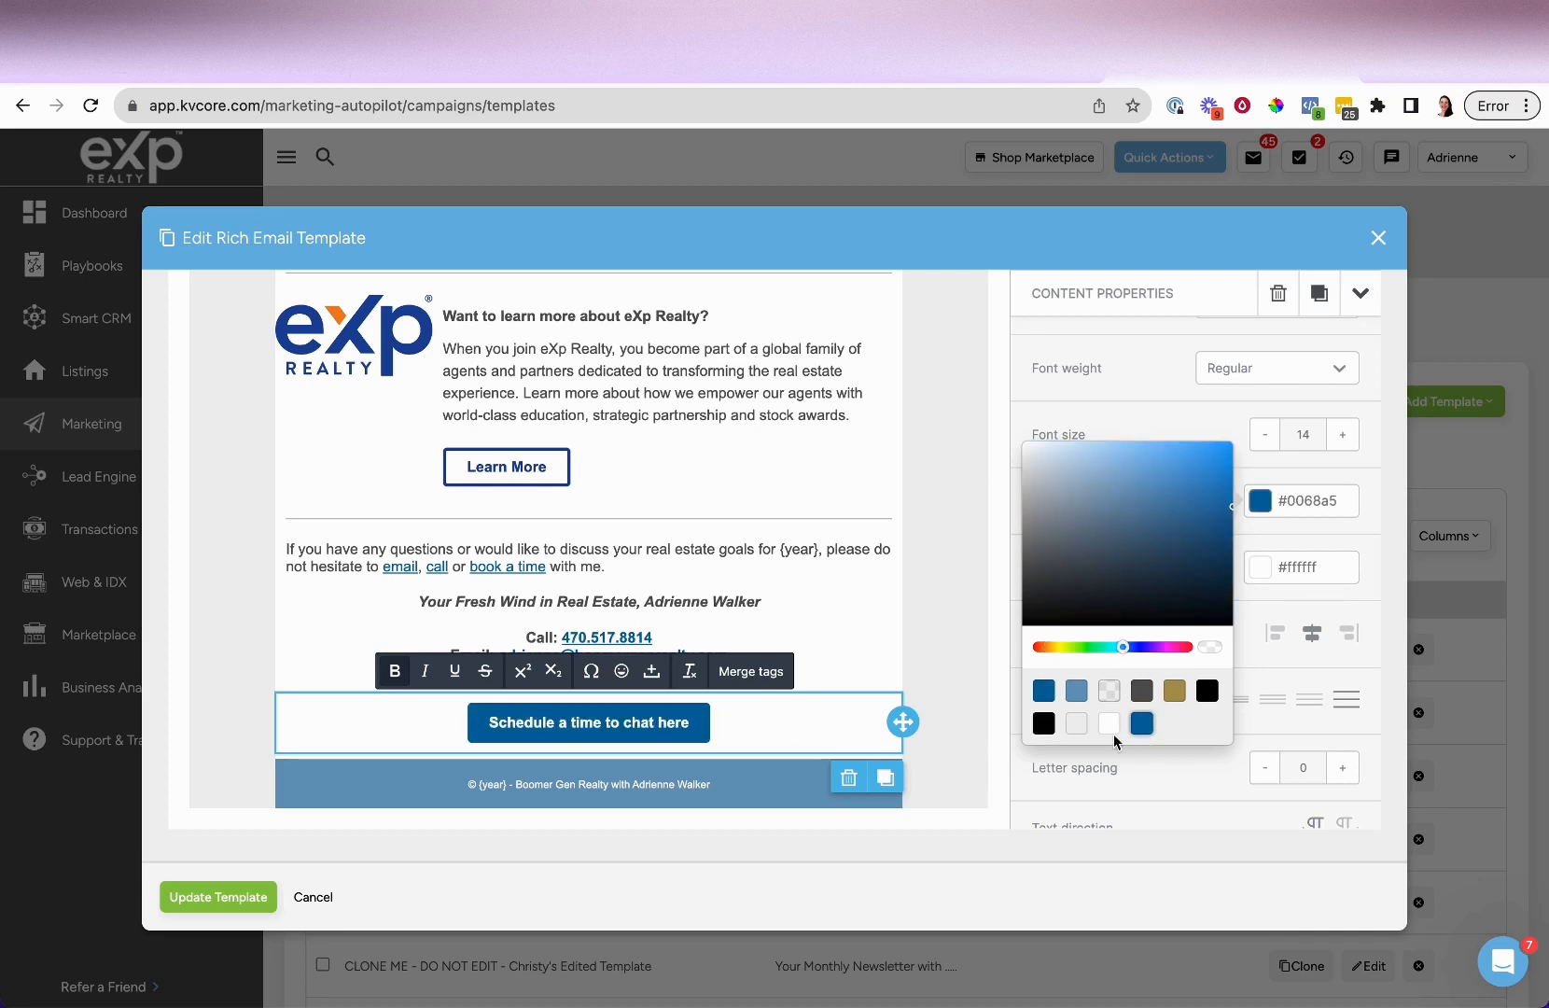
left_click(1043, 695)
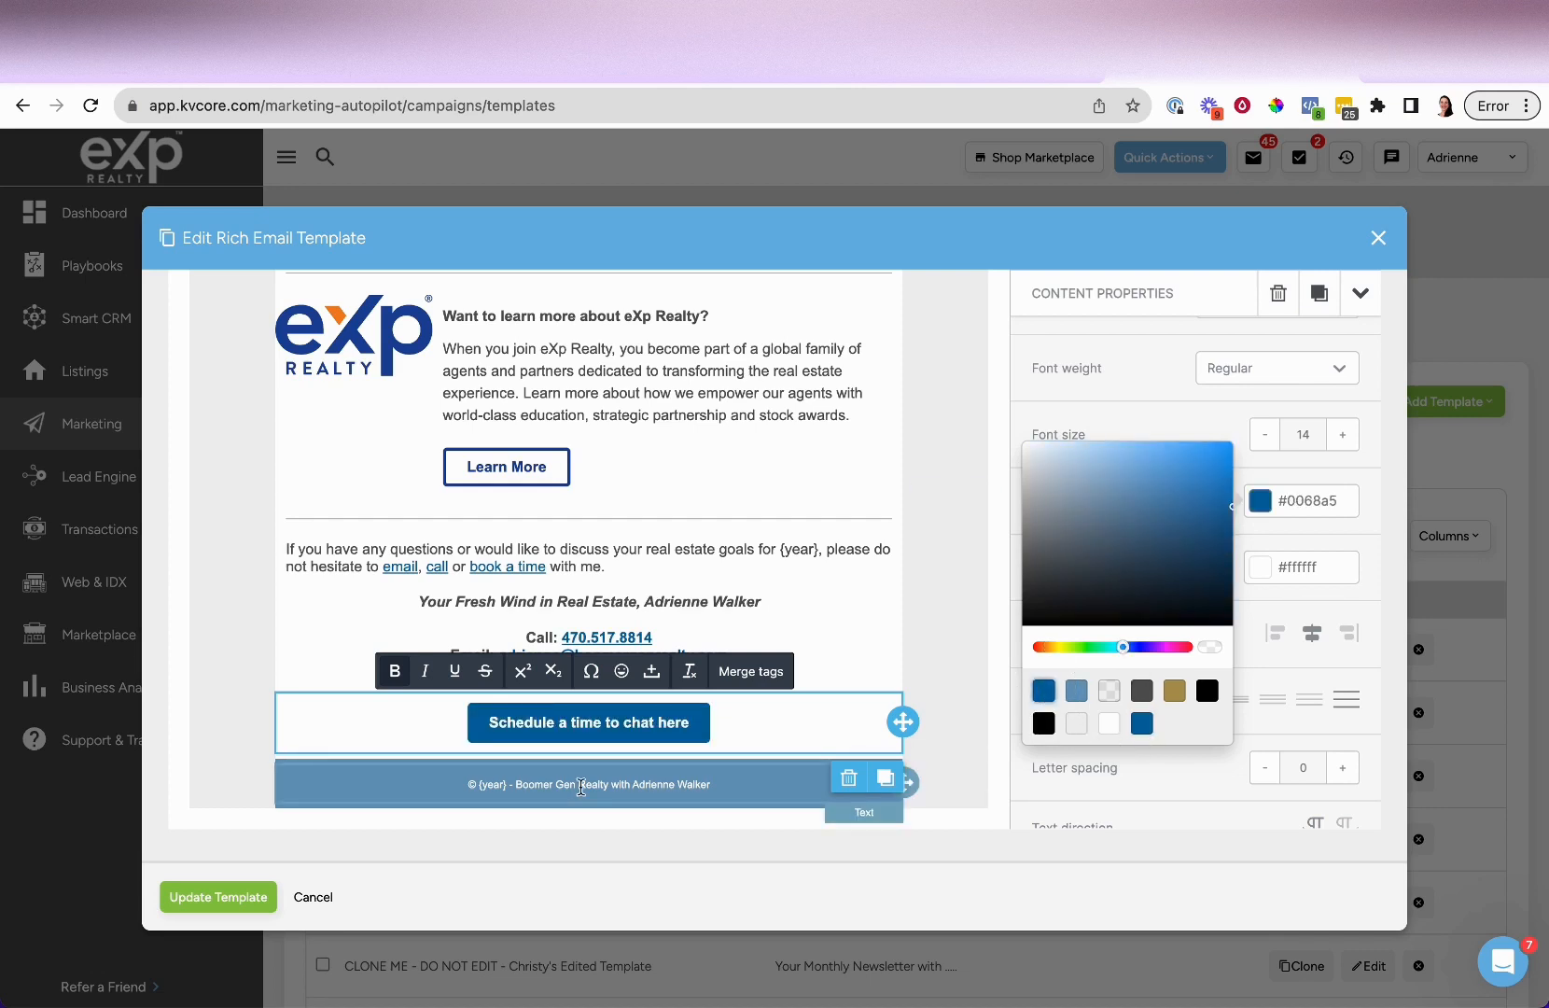
left_click(1353, 509)
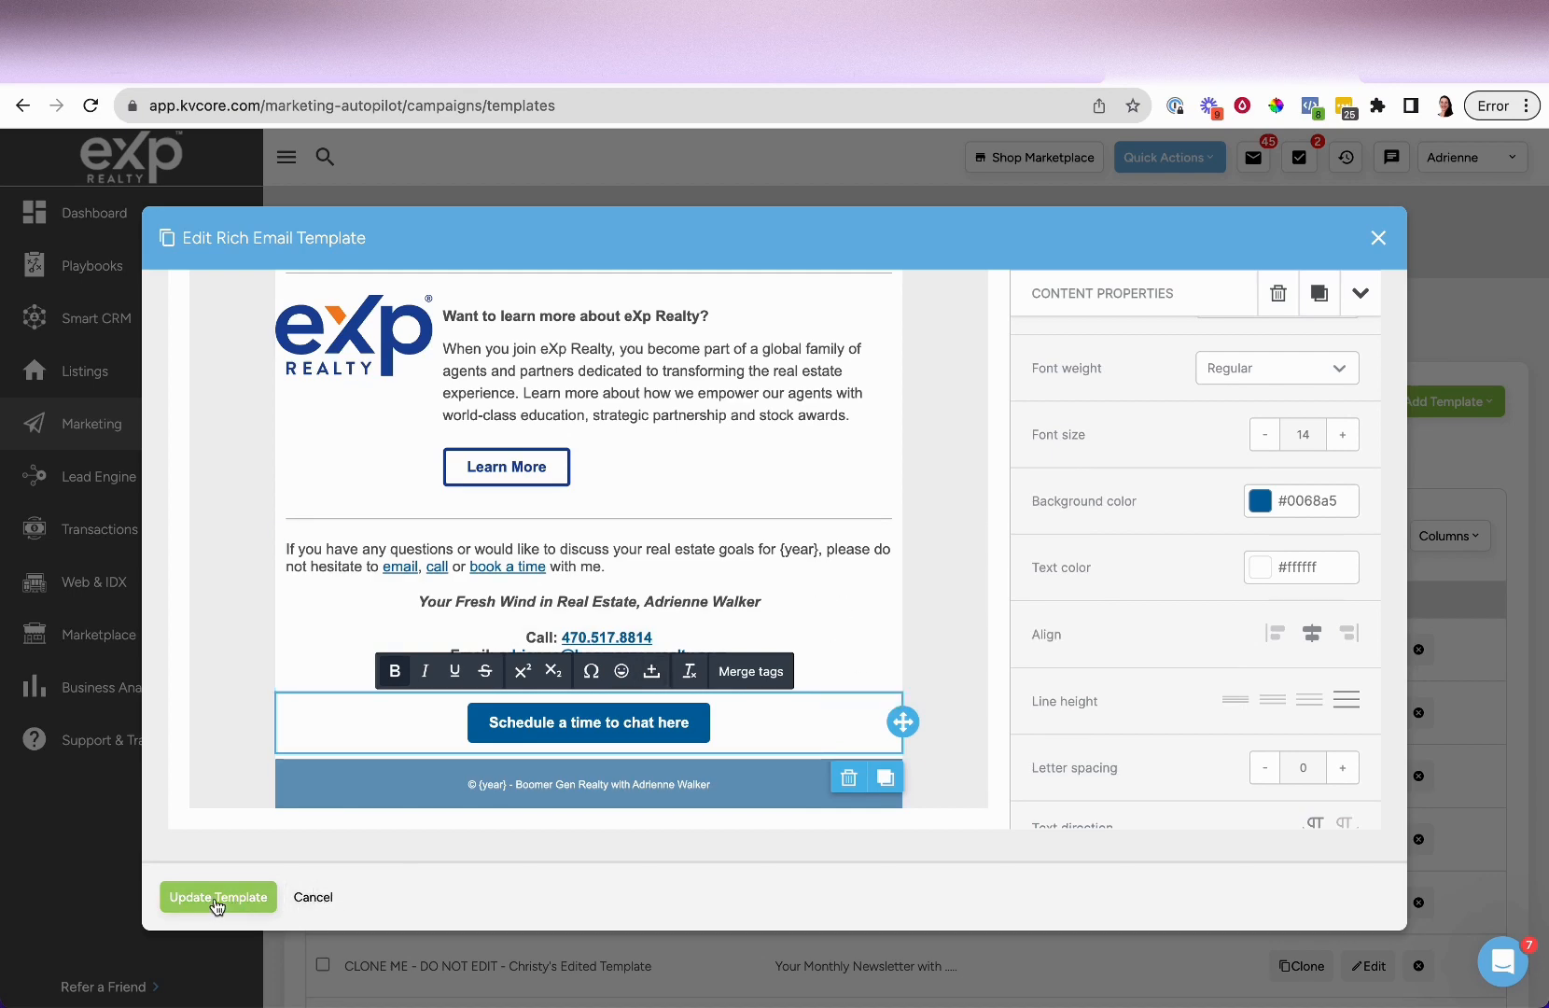
left_click(308, 898)
left_click(712, 531)
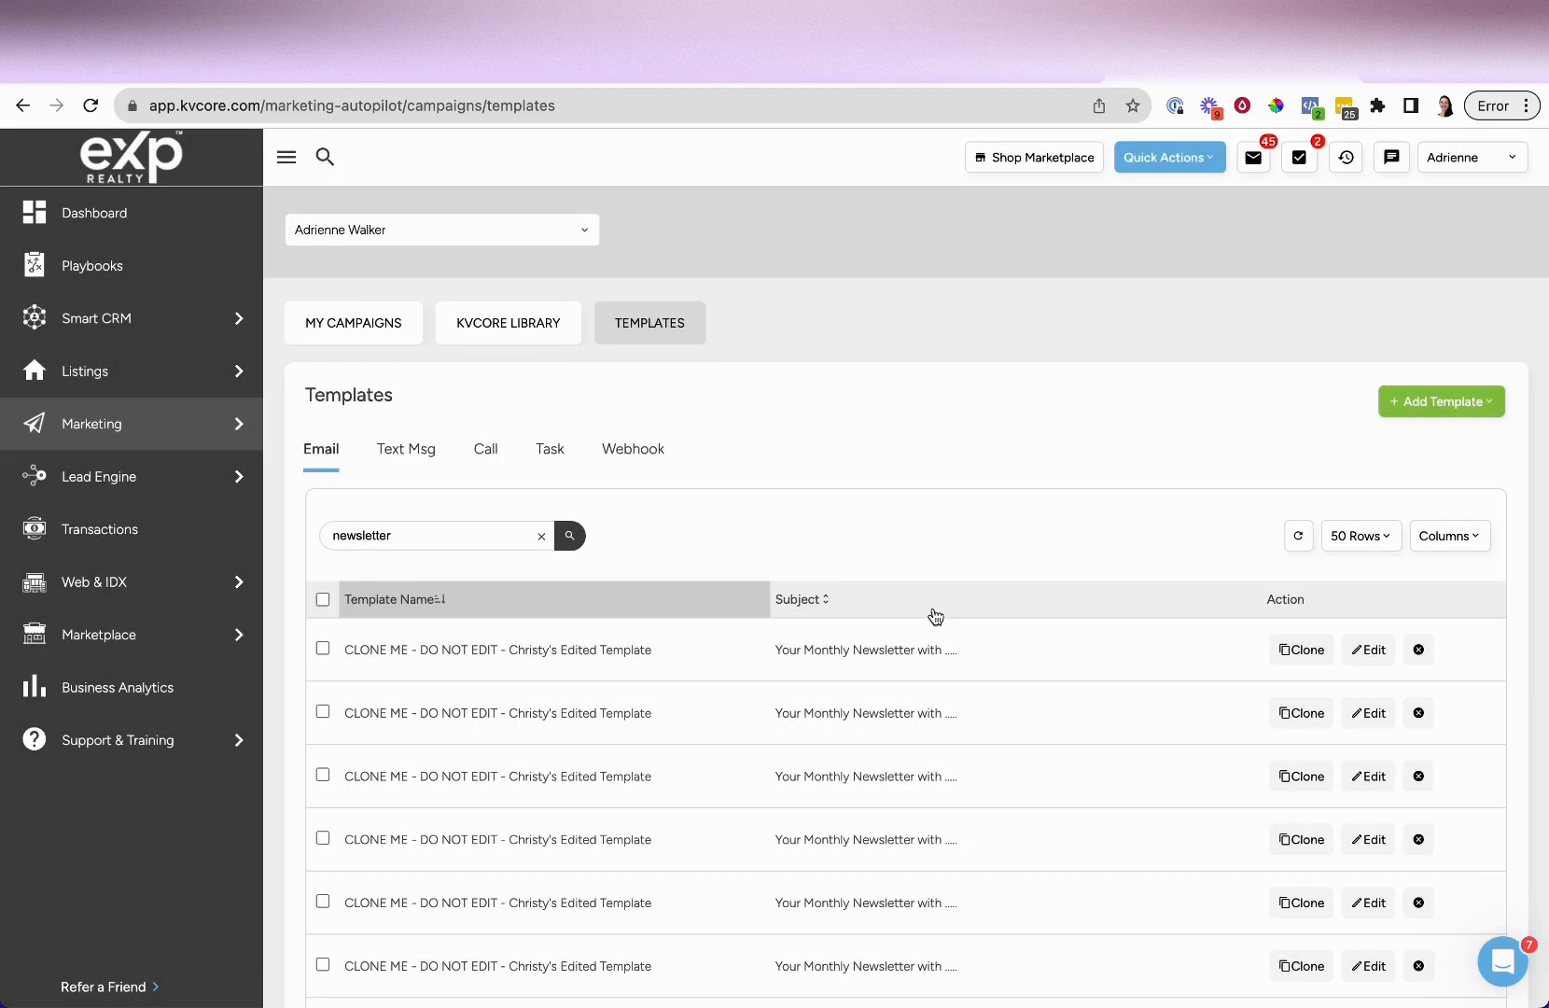